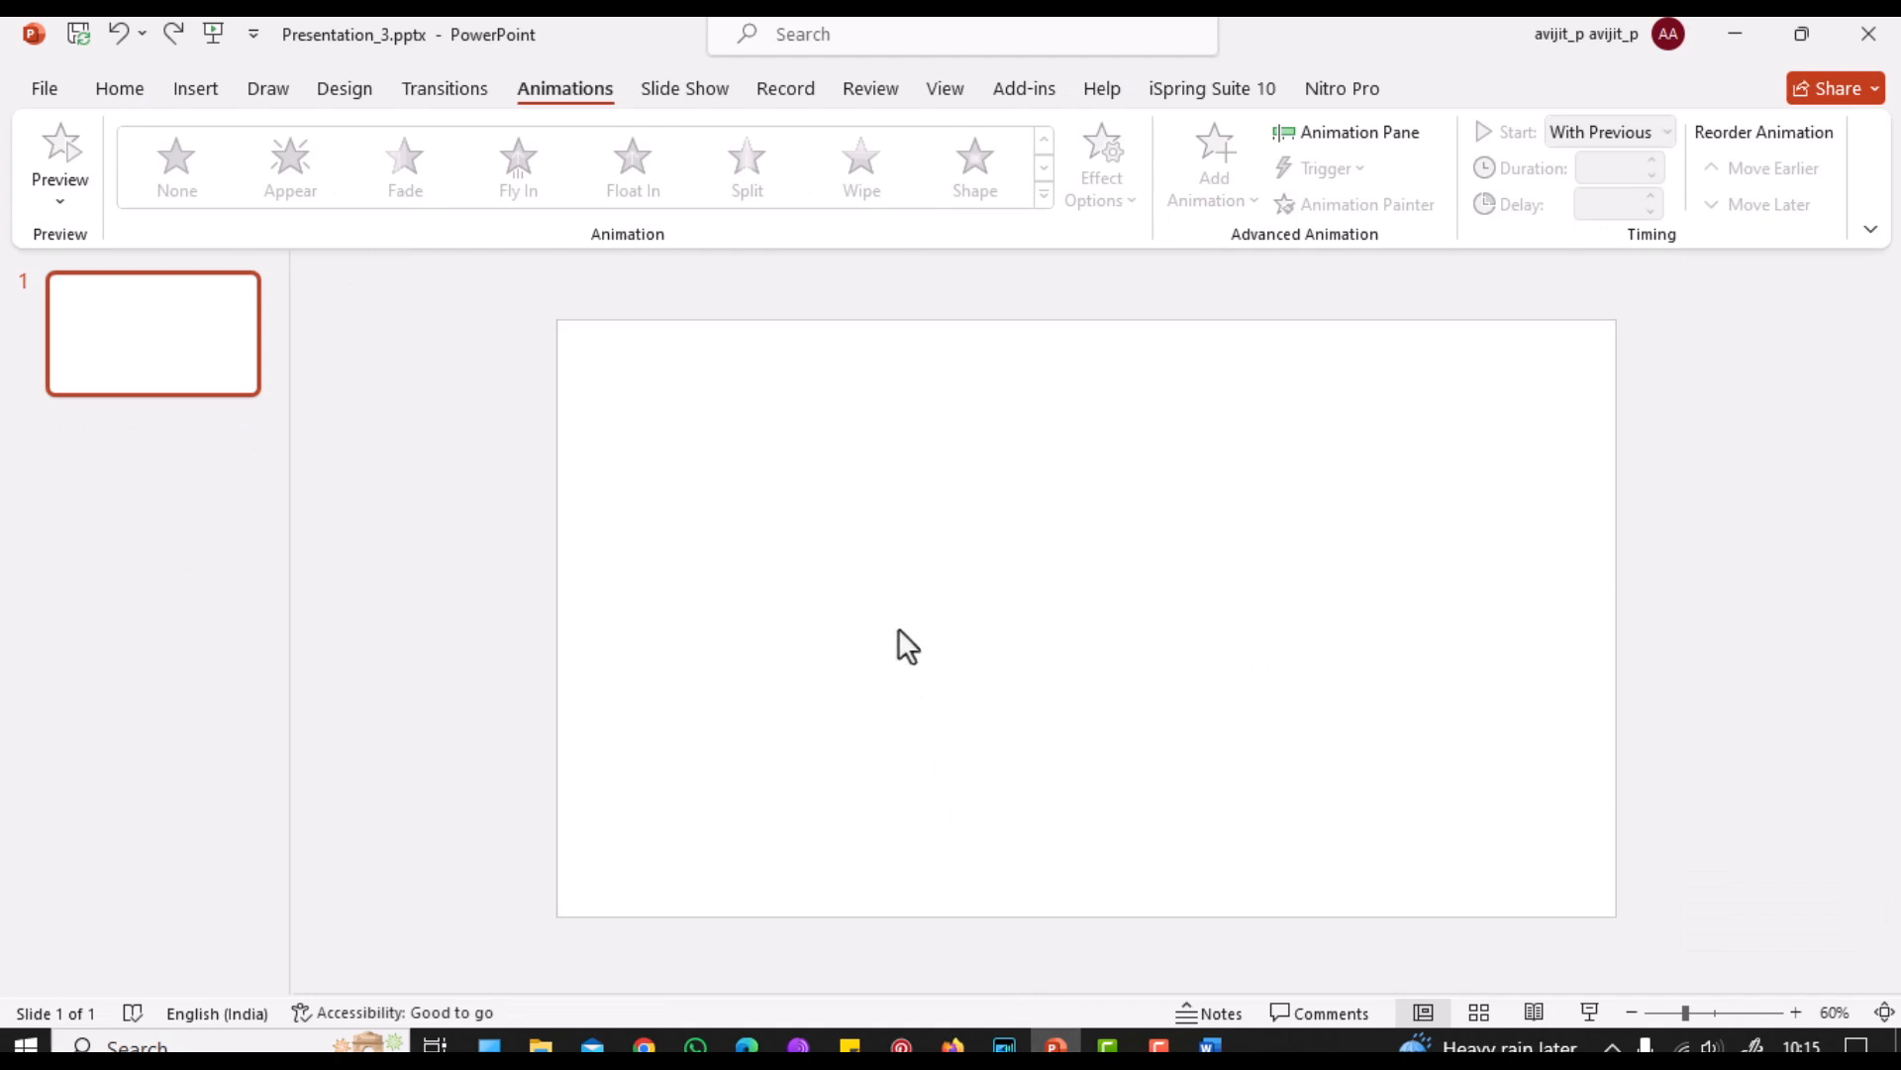
Step: Paste the ambulance graphic onto the blank slide and ungroup it into its separate shapes
right_click(899, 628)
click(973, 744)
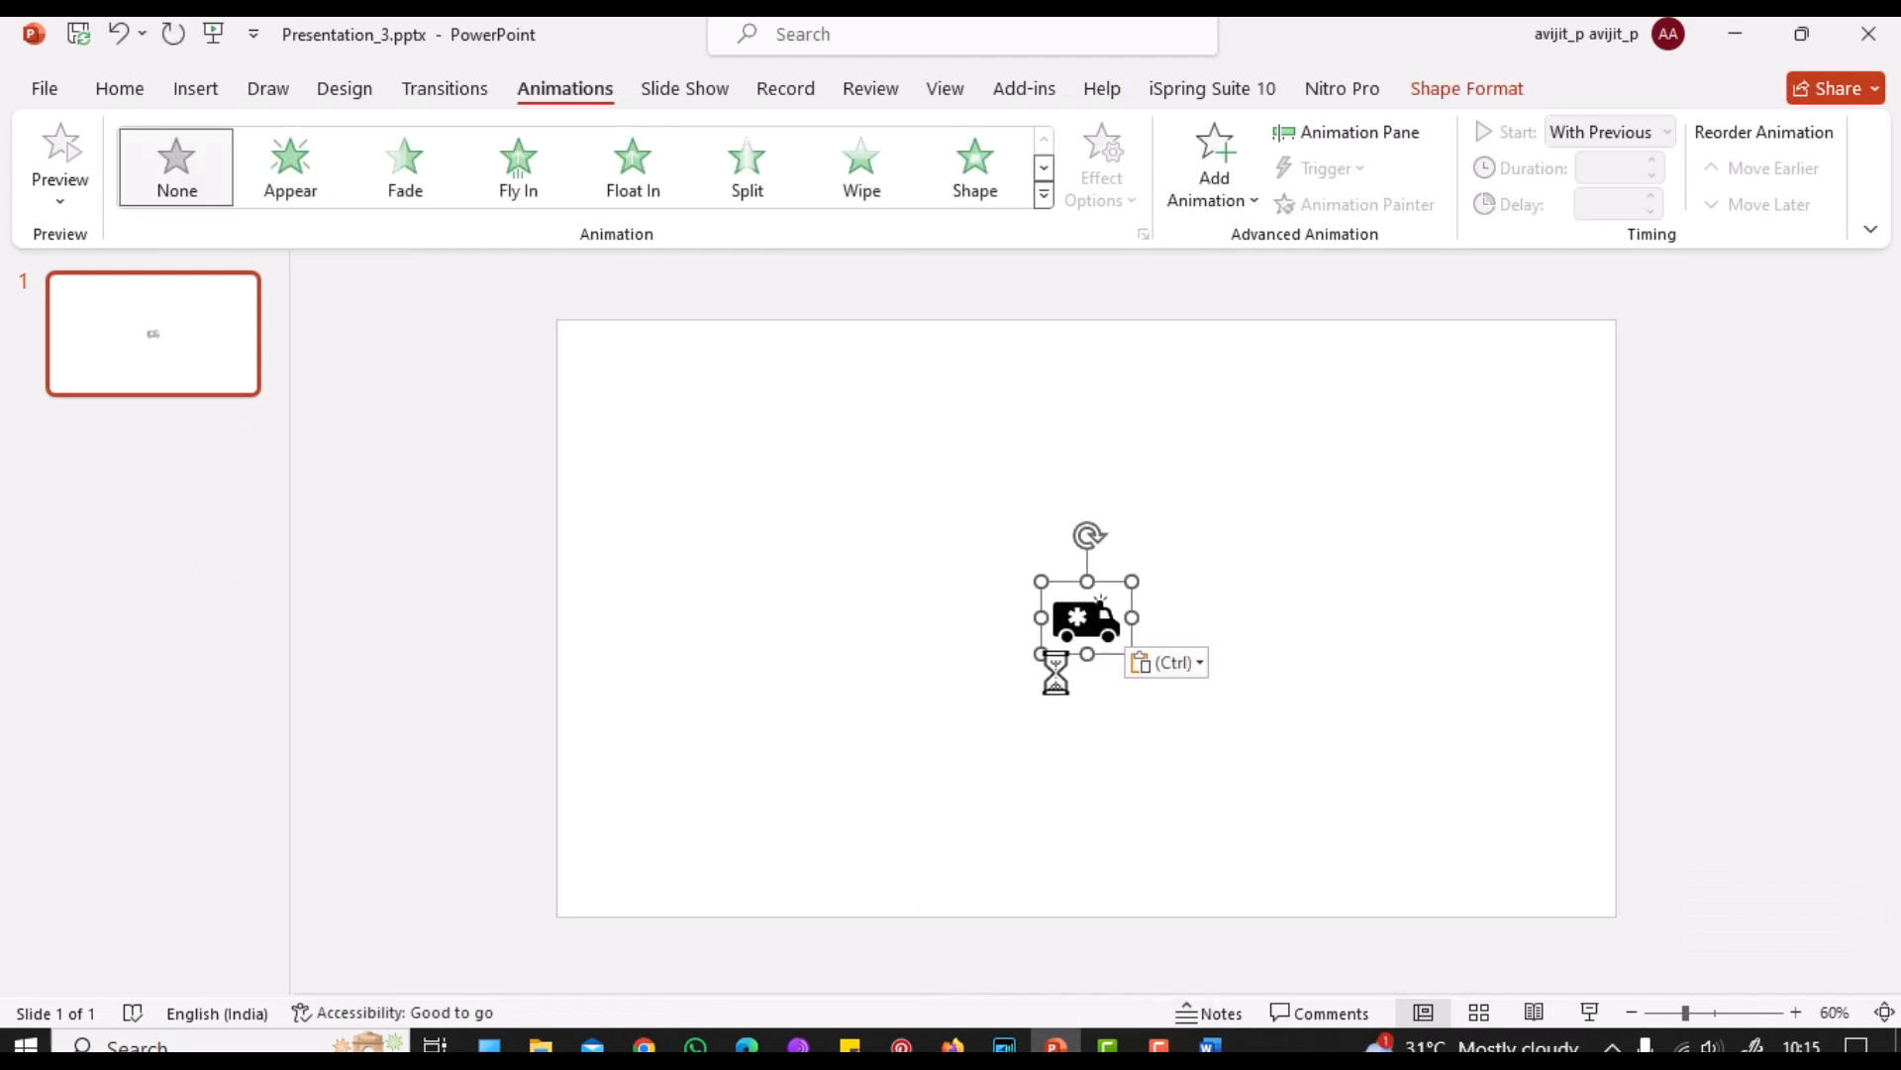
right_click(1094, 599)
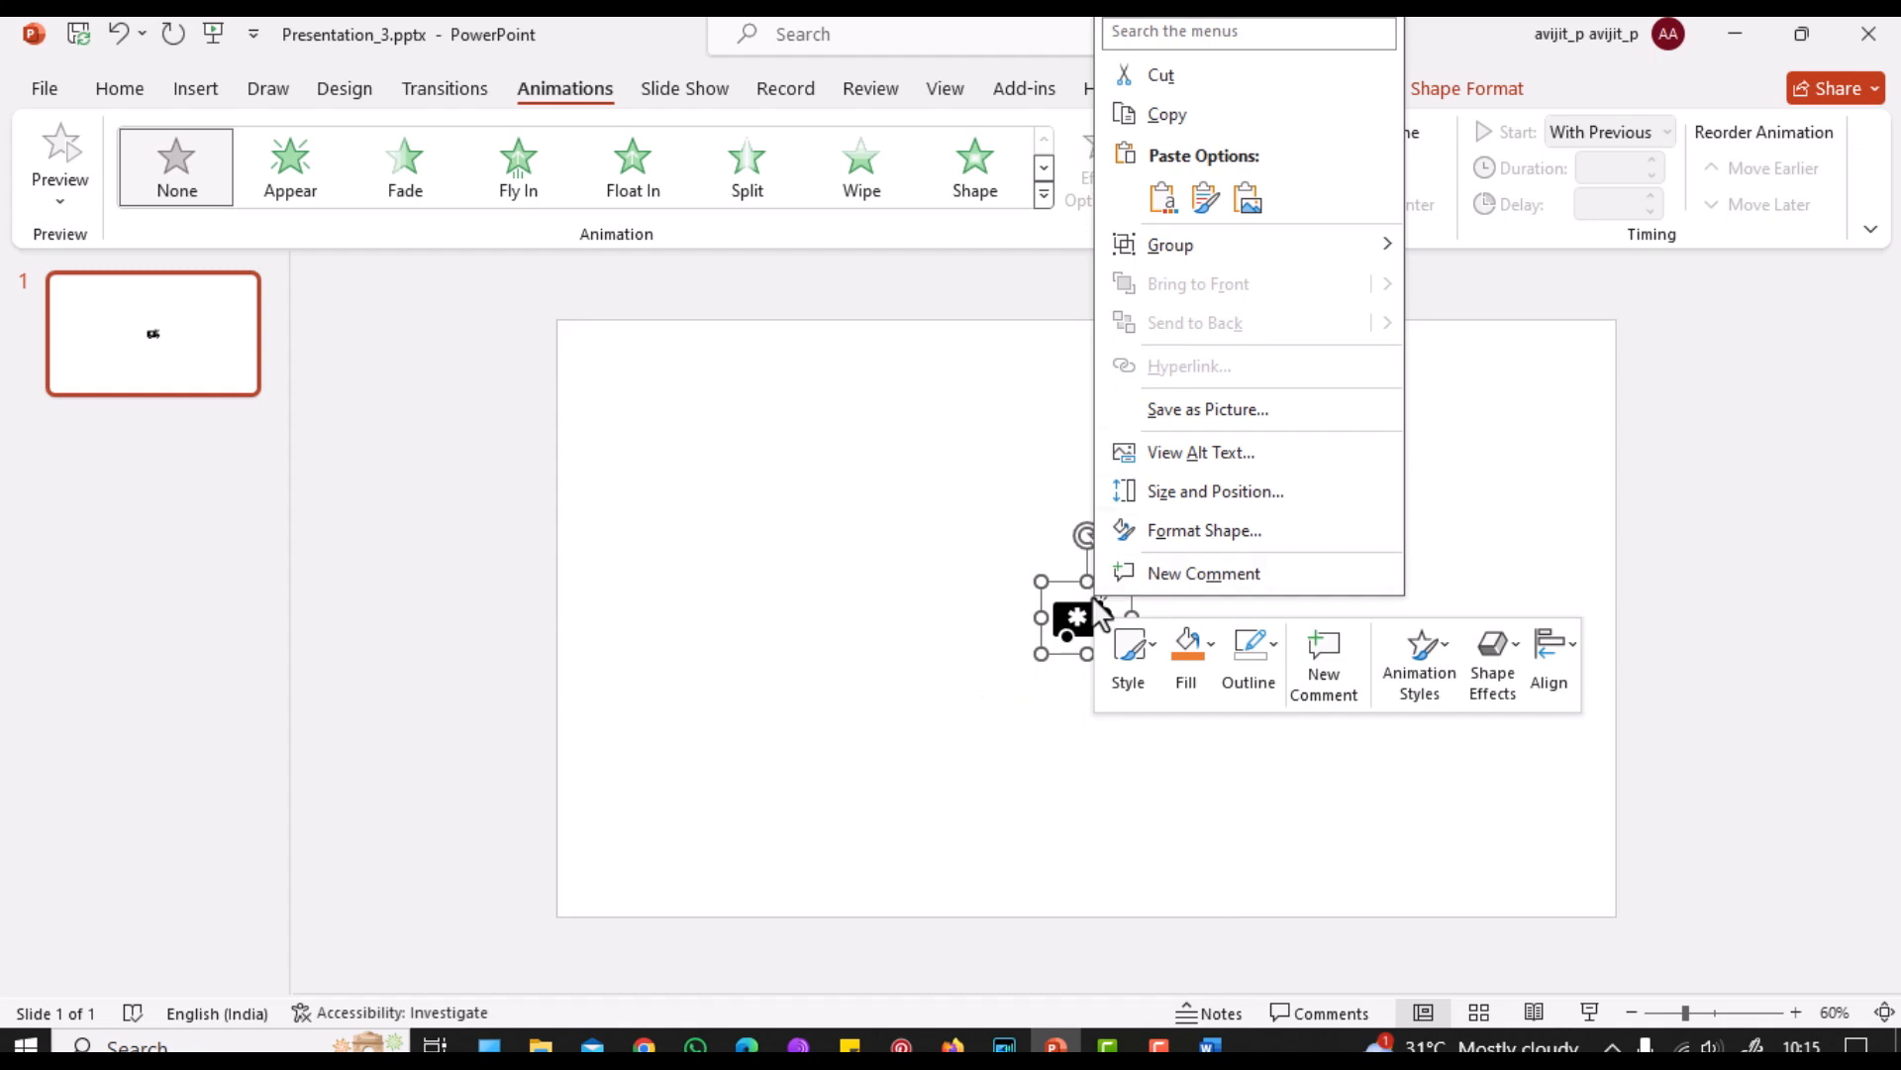
mouse_move(1366, 245)
click(1497, 332)
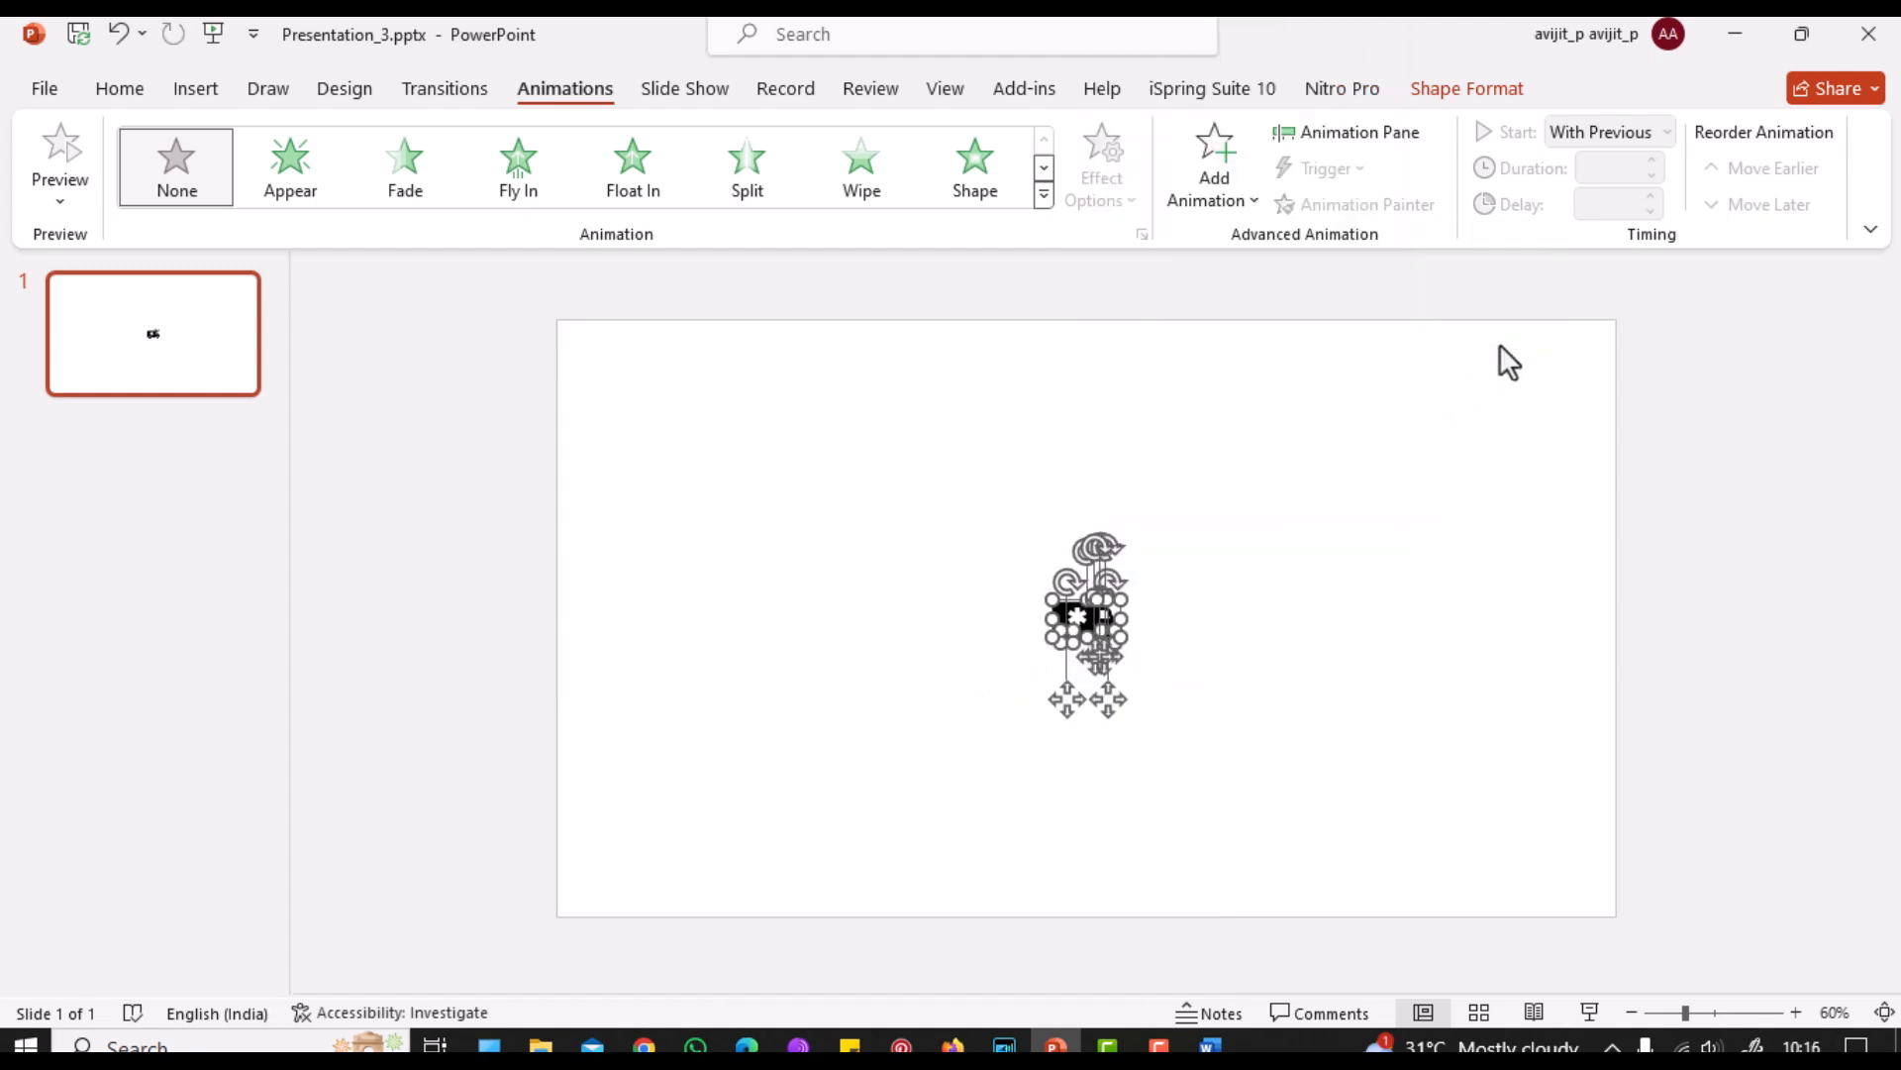
click(1509, 834)
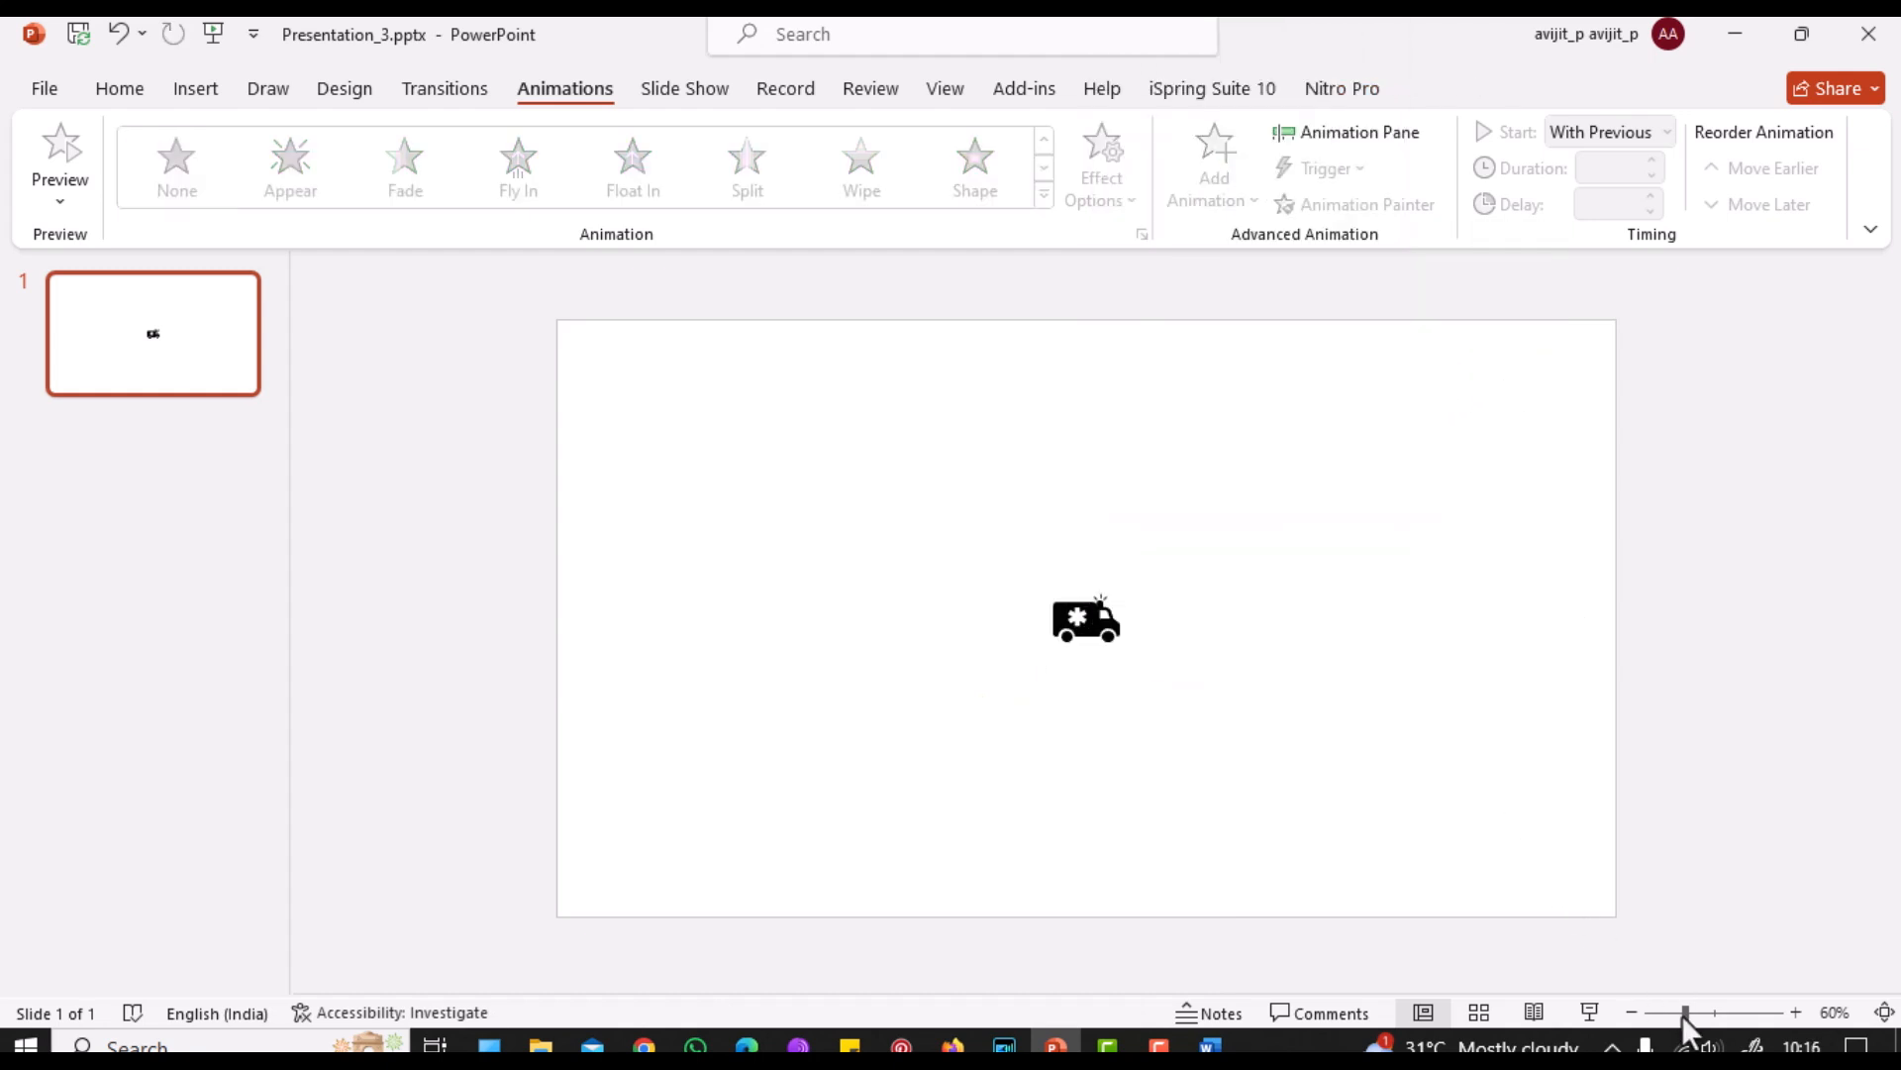
Step: Apply the Wipe entrance animation to the three light rays above the ambulance's siren
drag(1684, 1012, 1790, 1012)
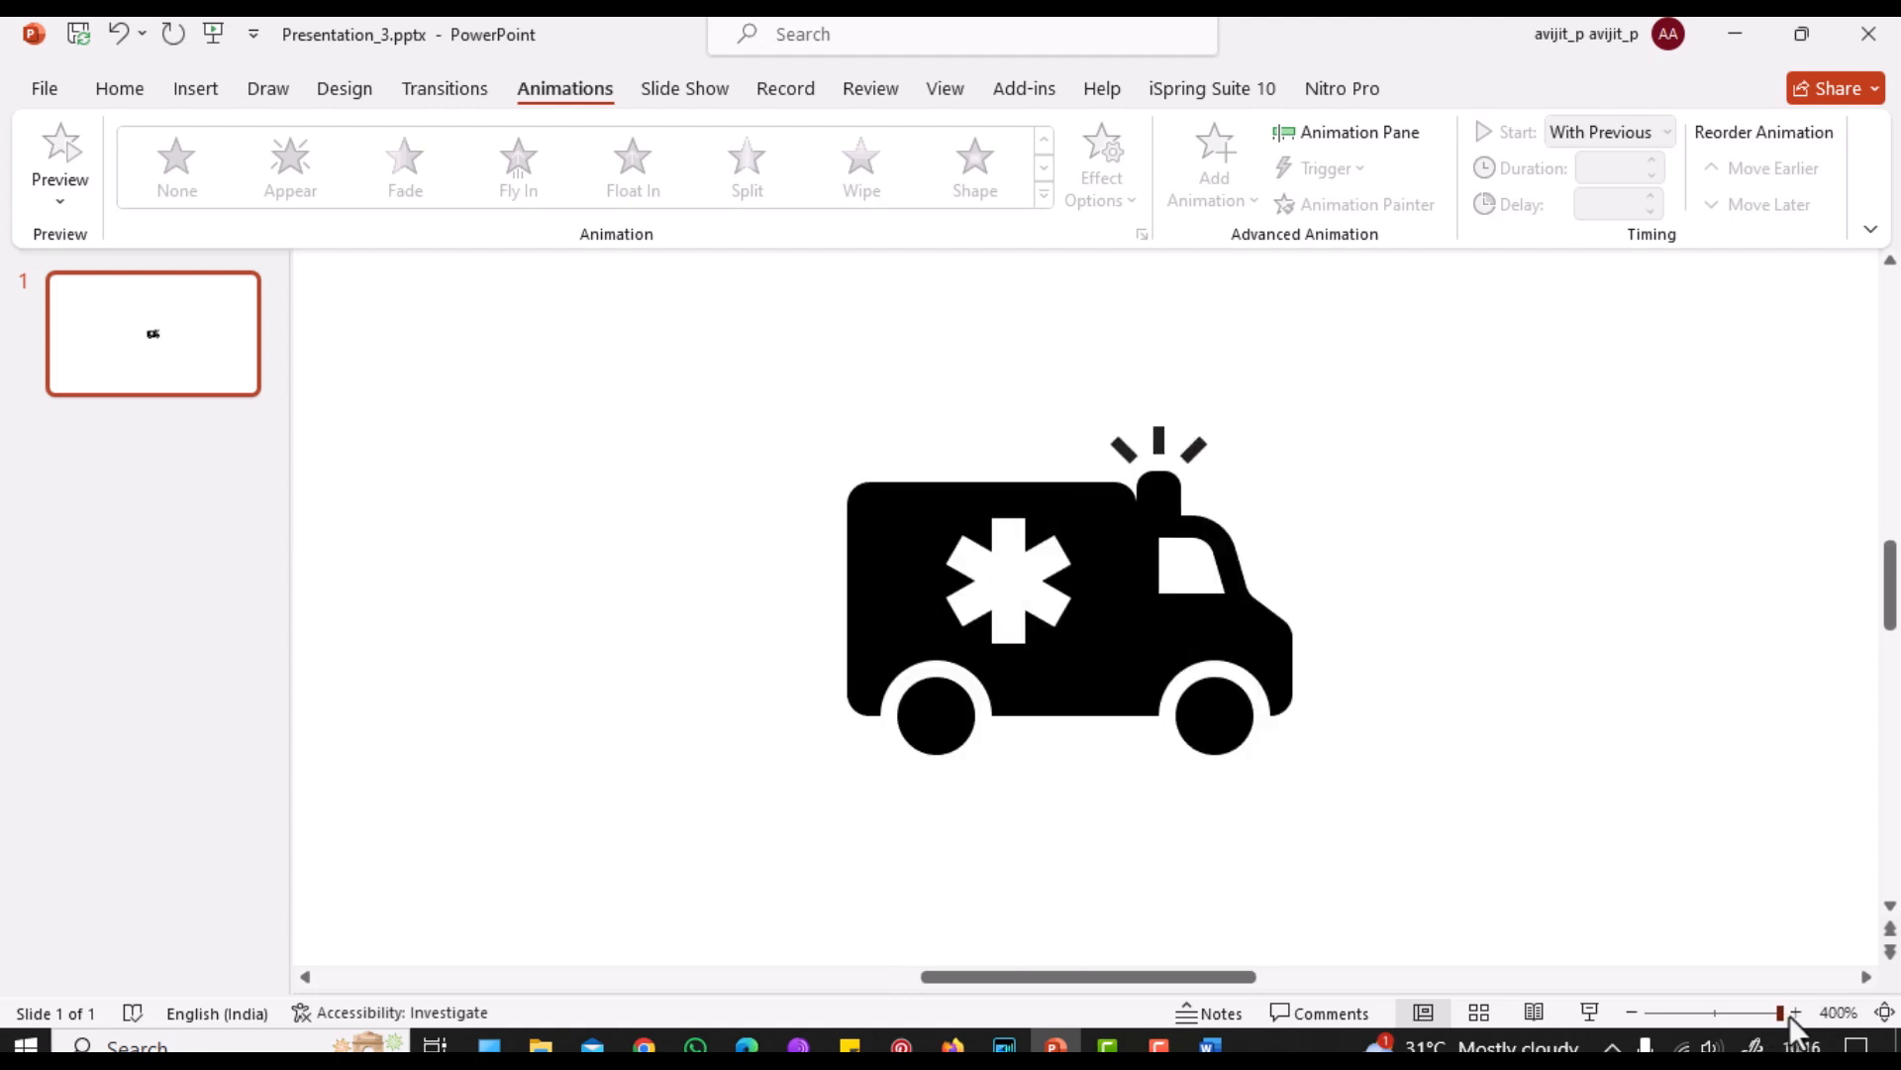
drag(1237, 979, 1260, 980)
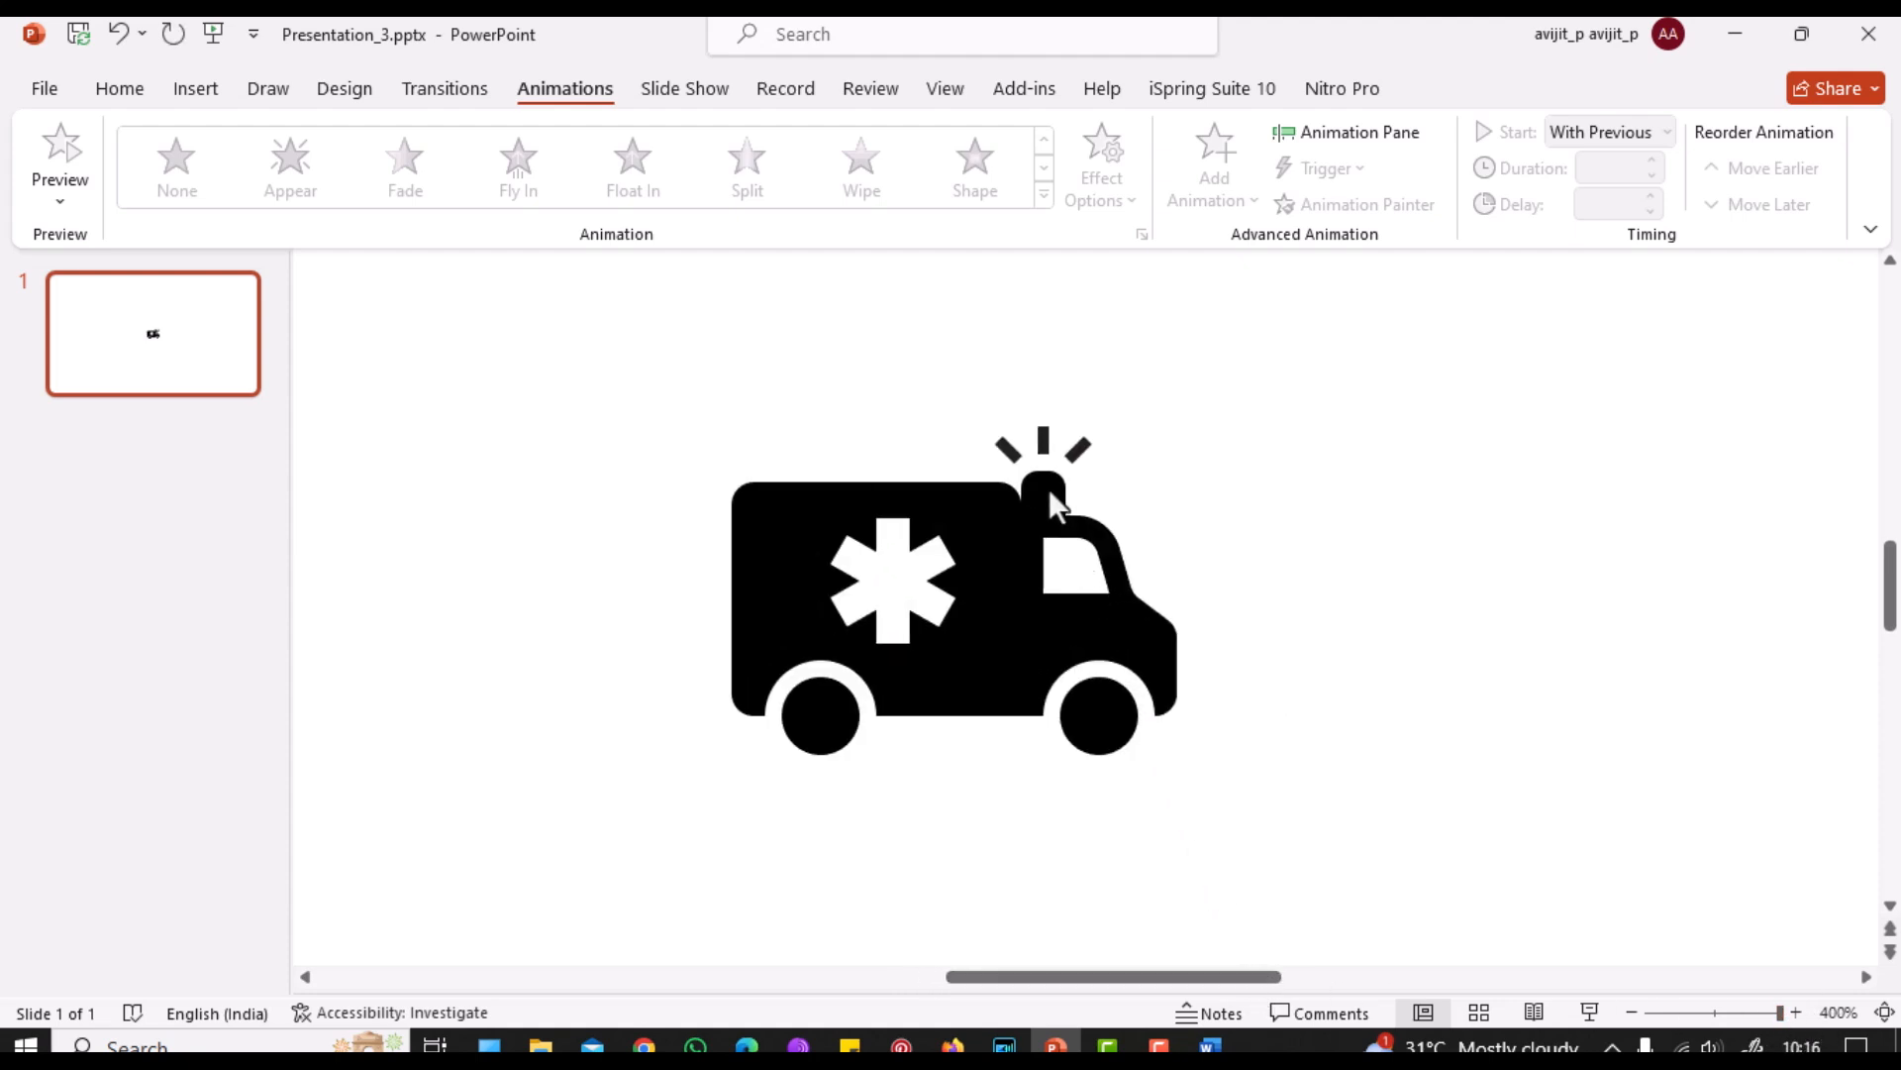
drag(973, 383, 1153, 468)
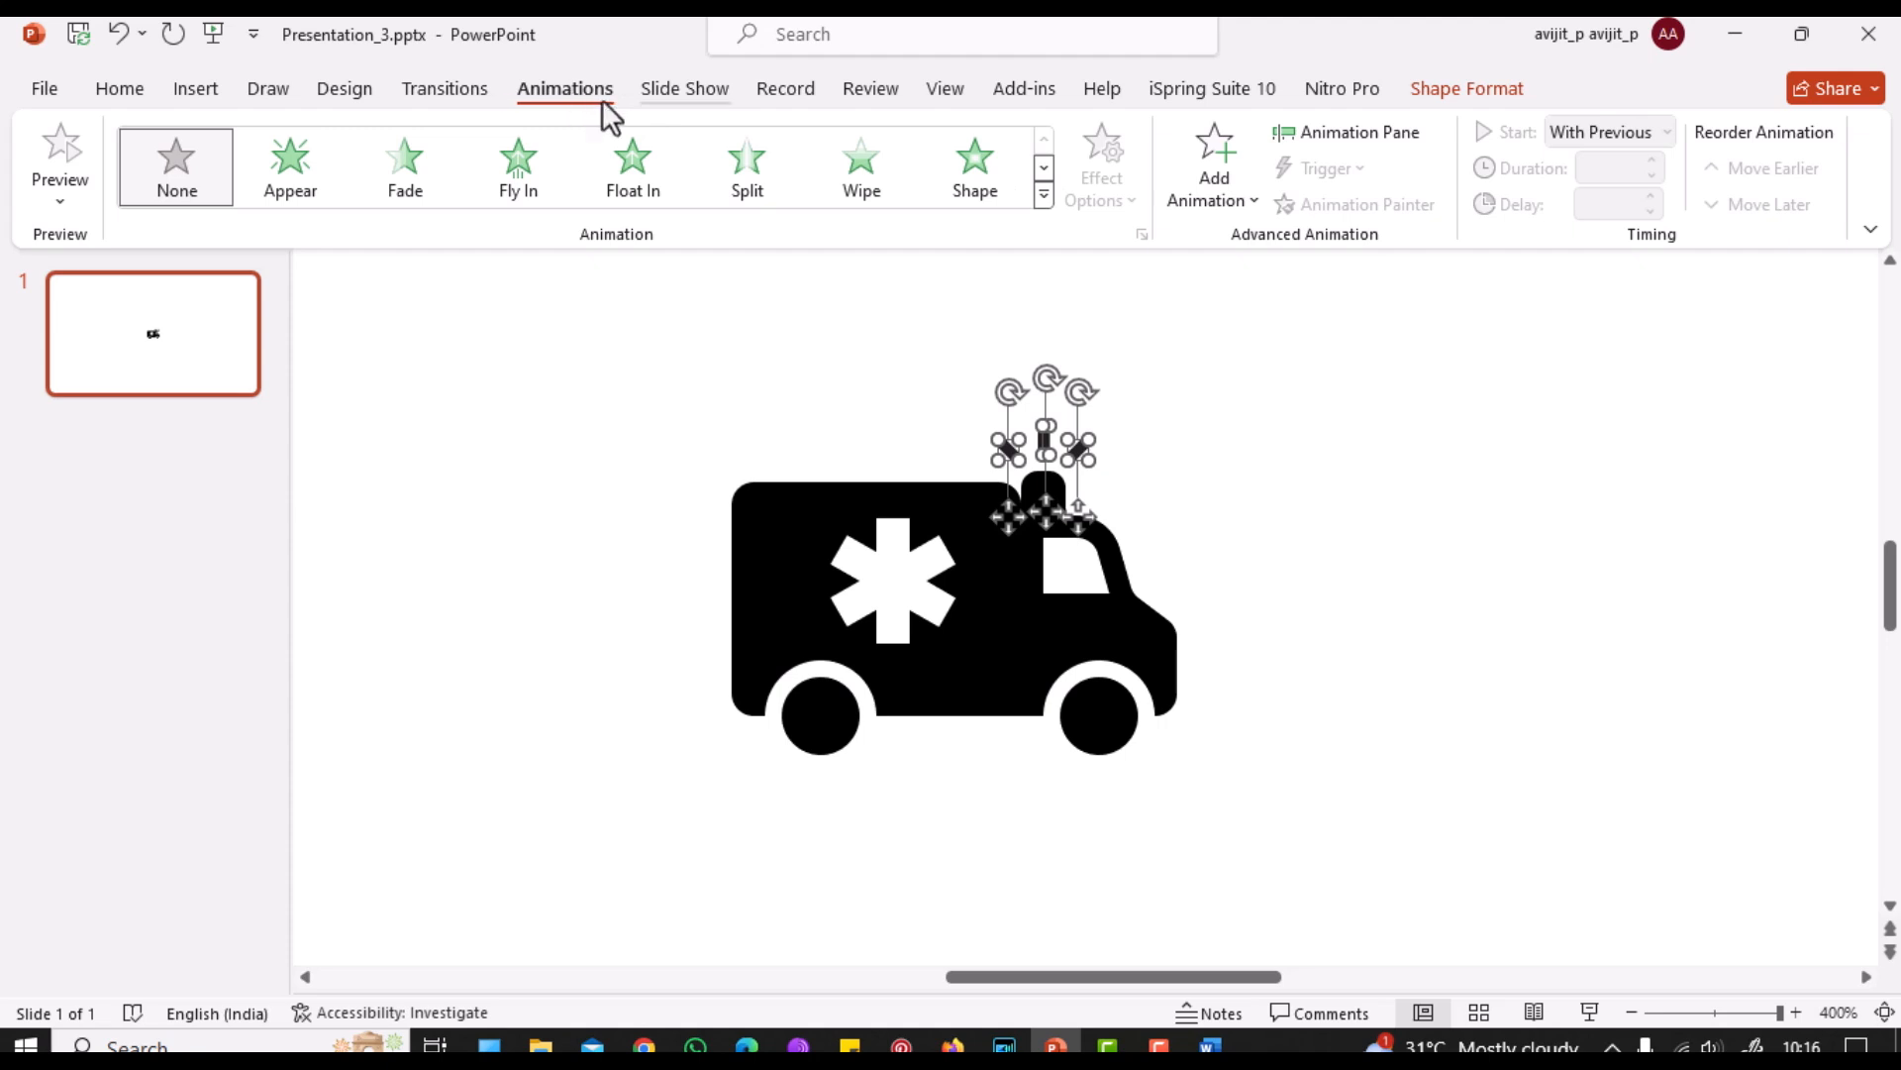
click(864, 169)
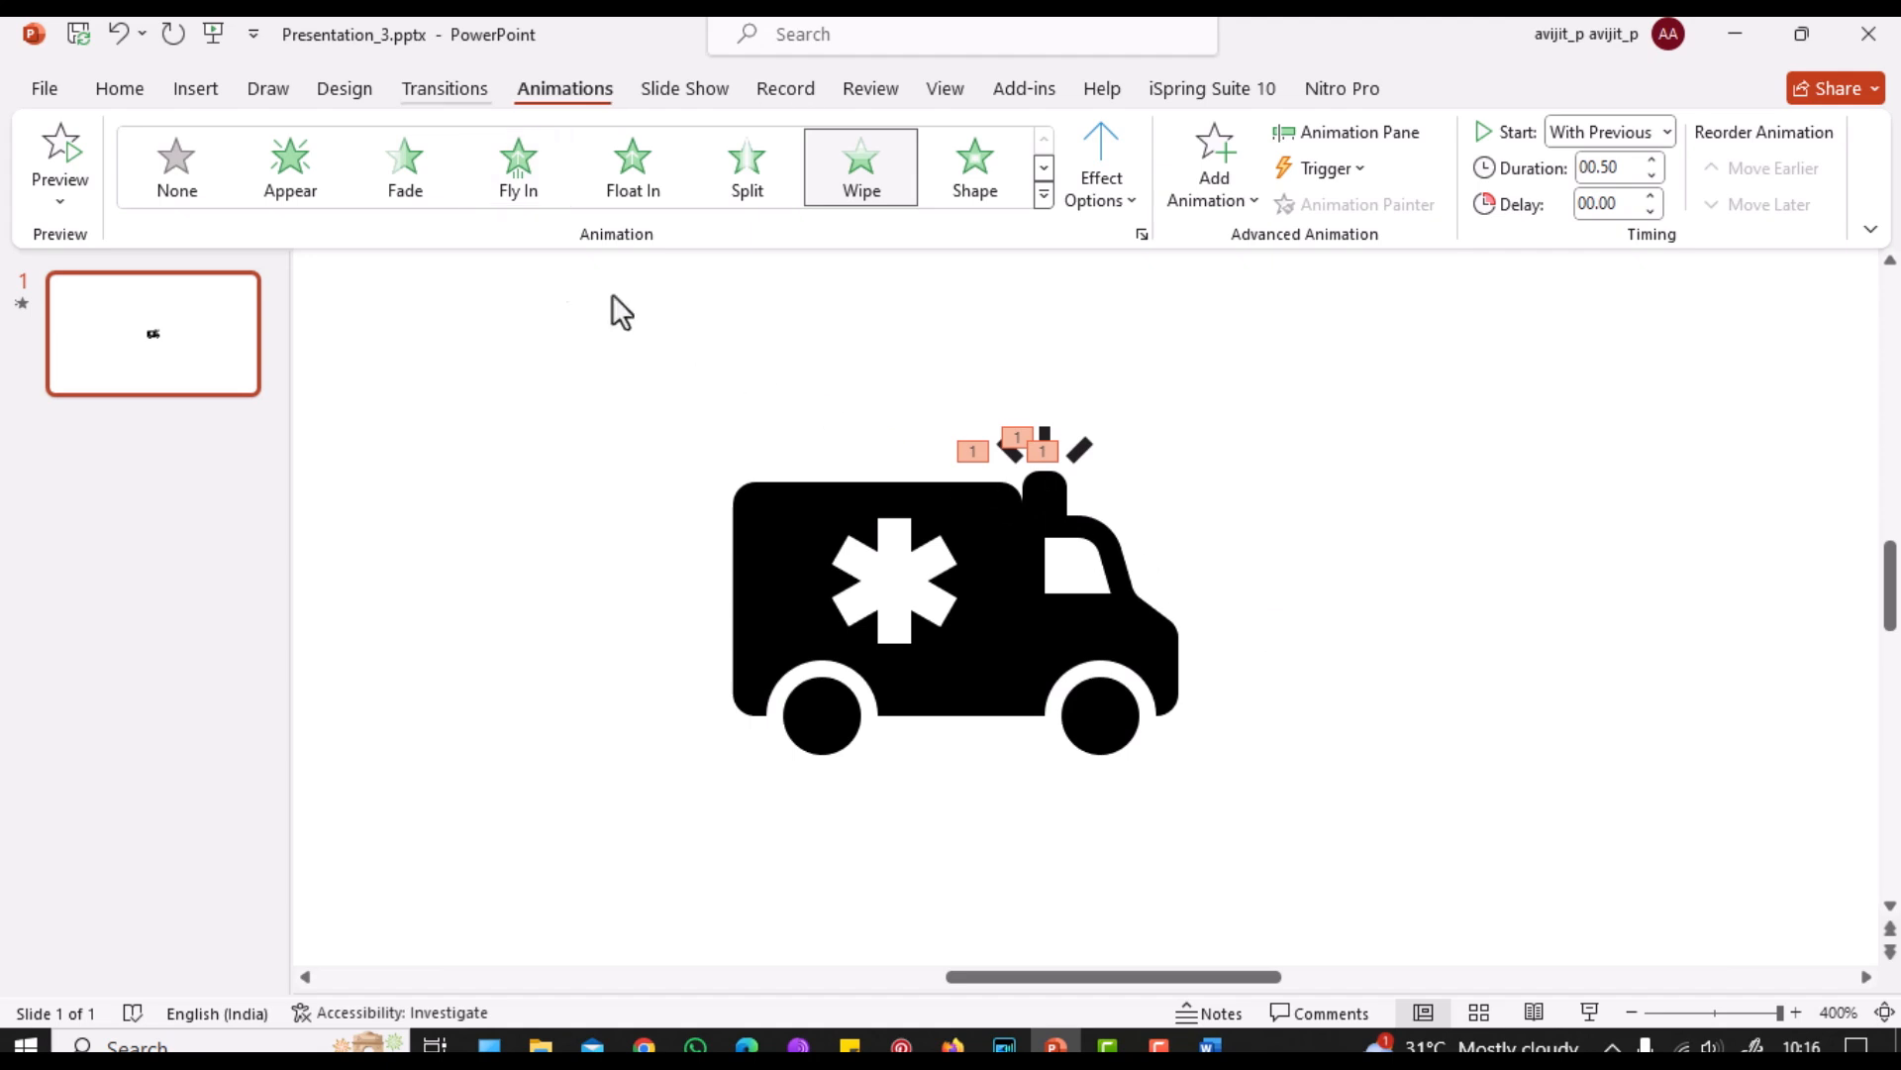
Step: Draw a Flowchart: Delay shape about 0.25 cm wide and 0.21 cm high just right of the siren
click(201, 92)
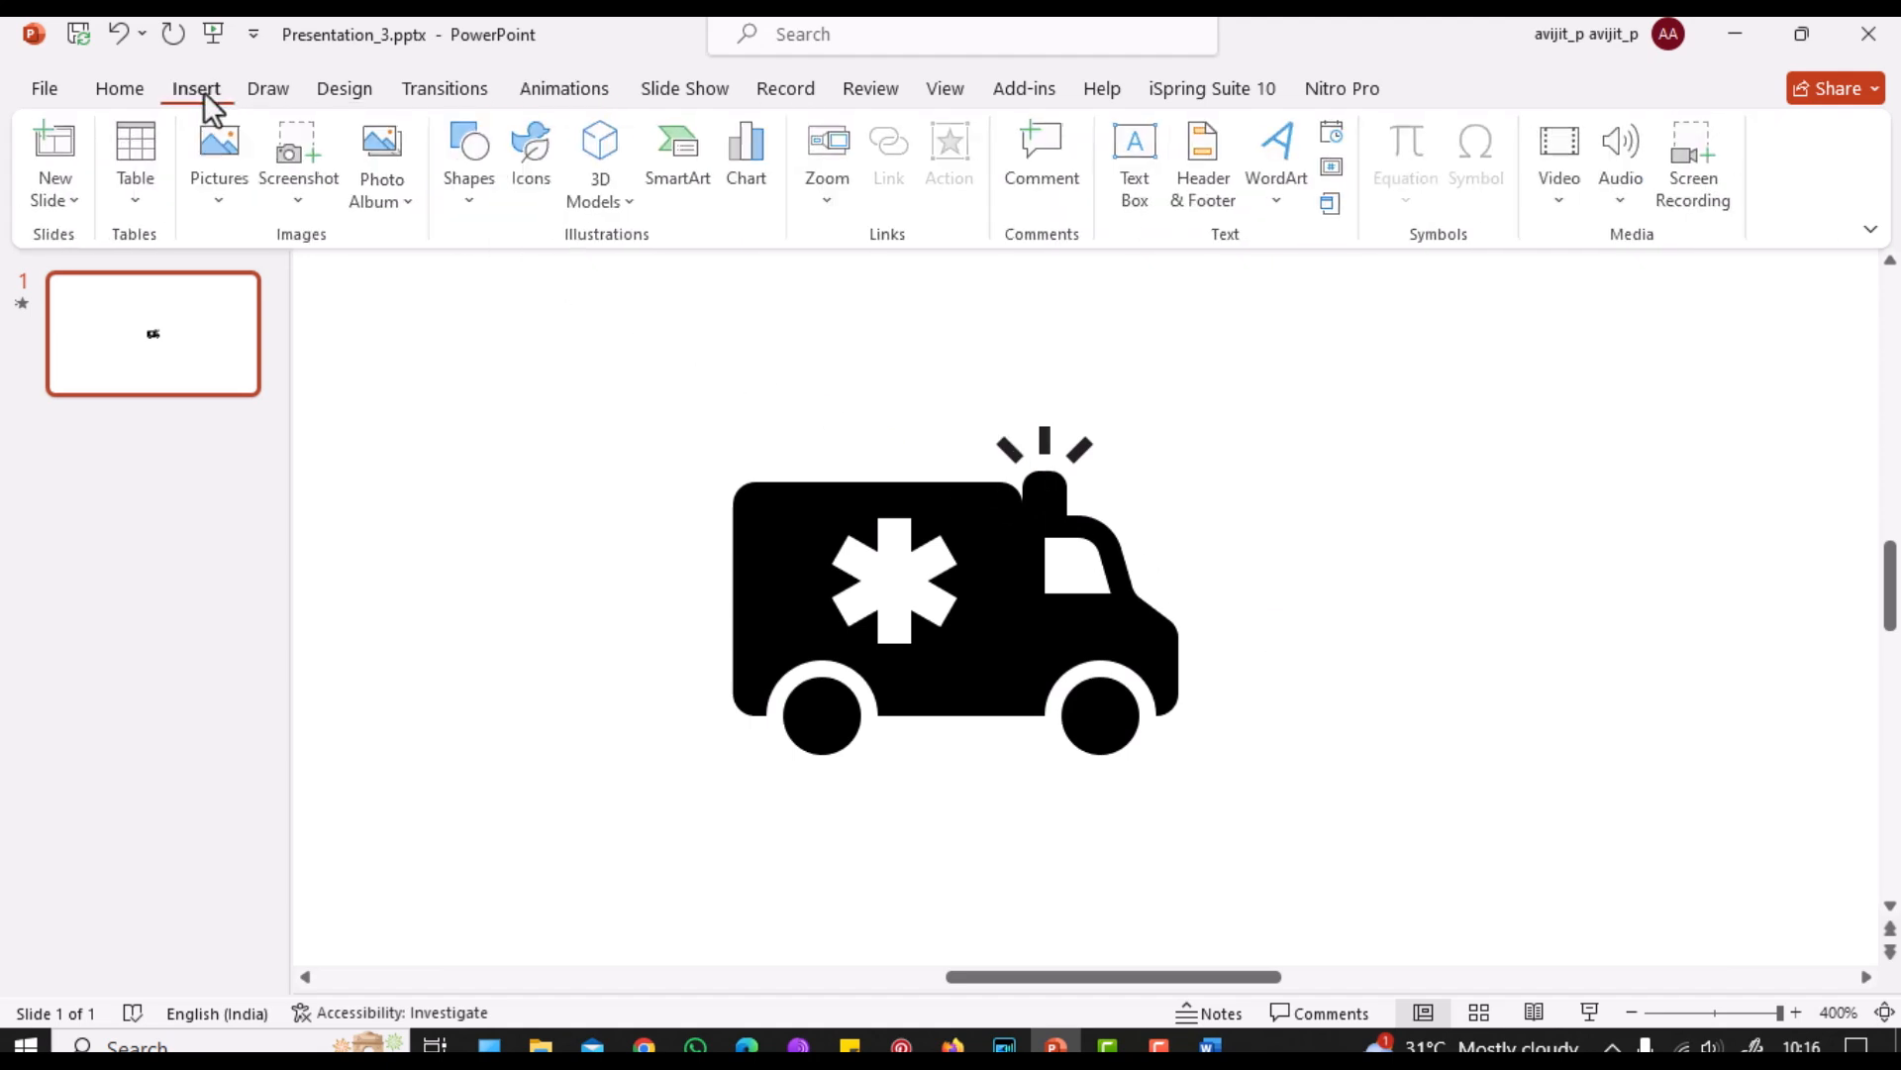
click(471, 196)
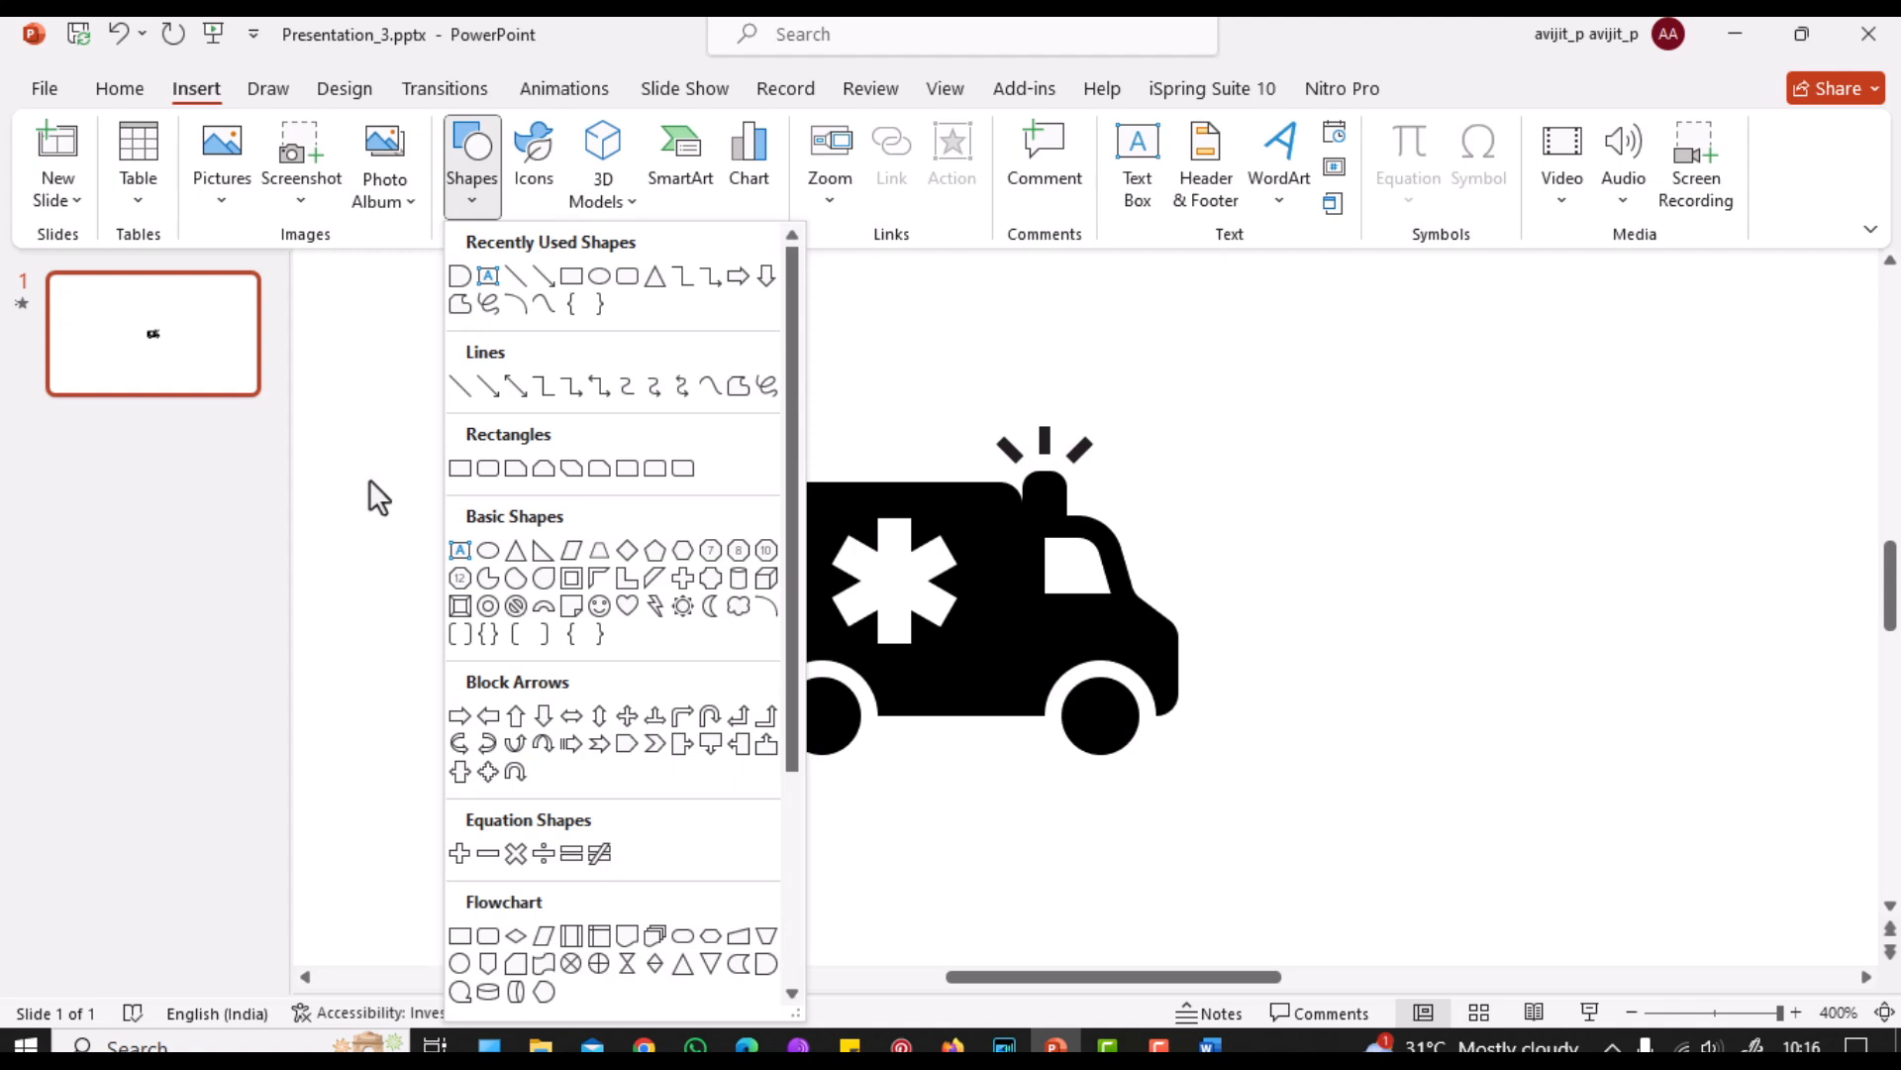
click(540, 743)
click(463, 193)
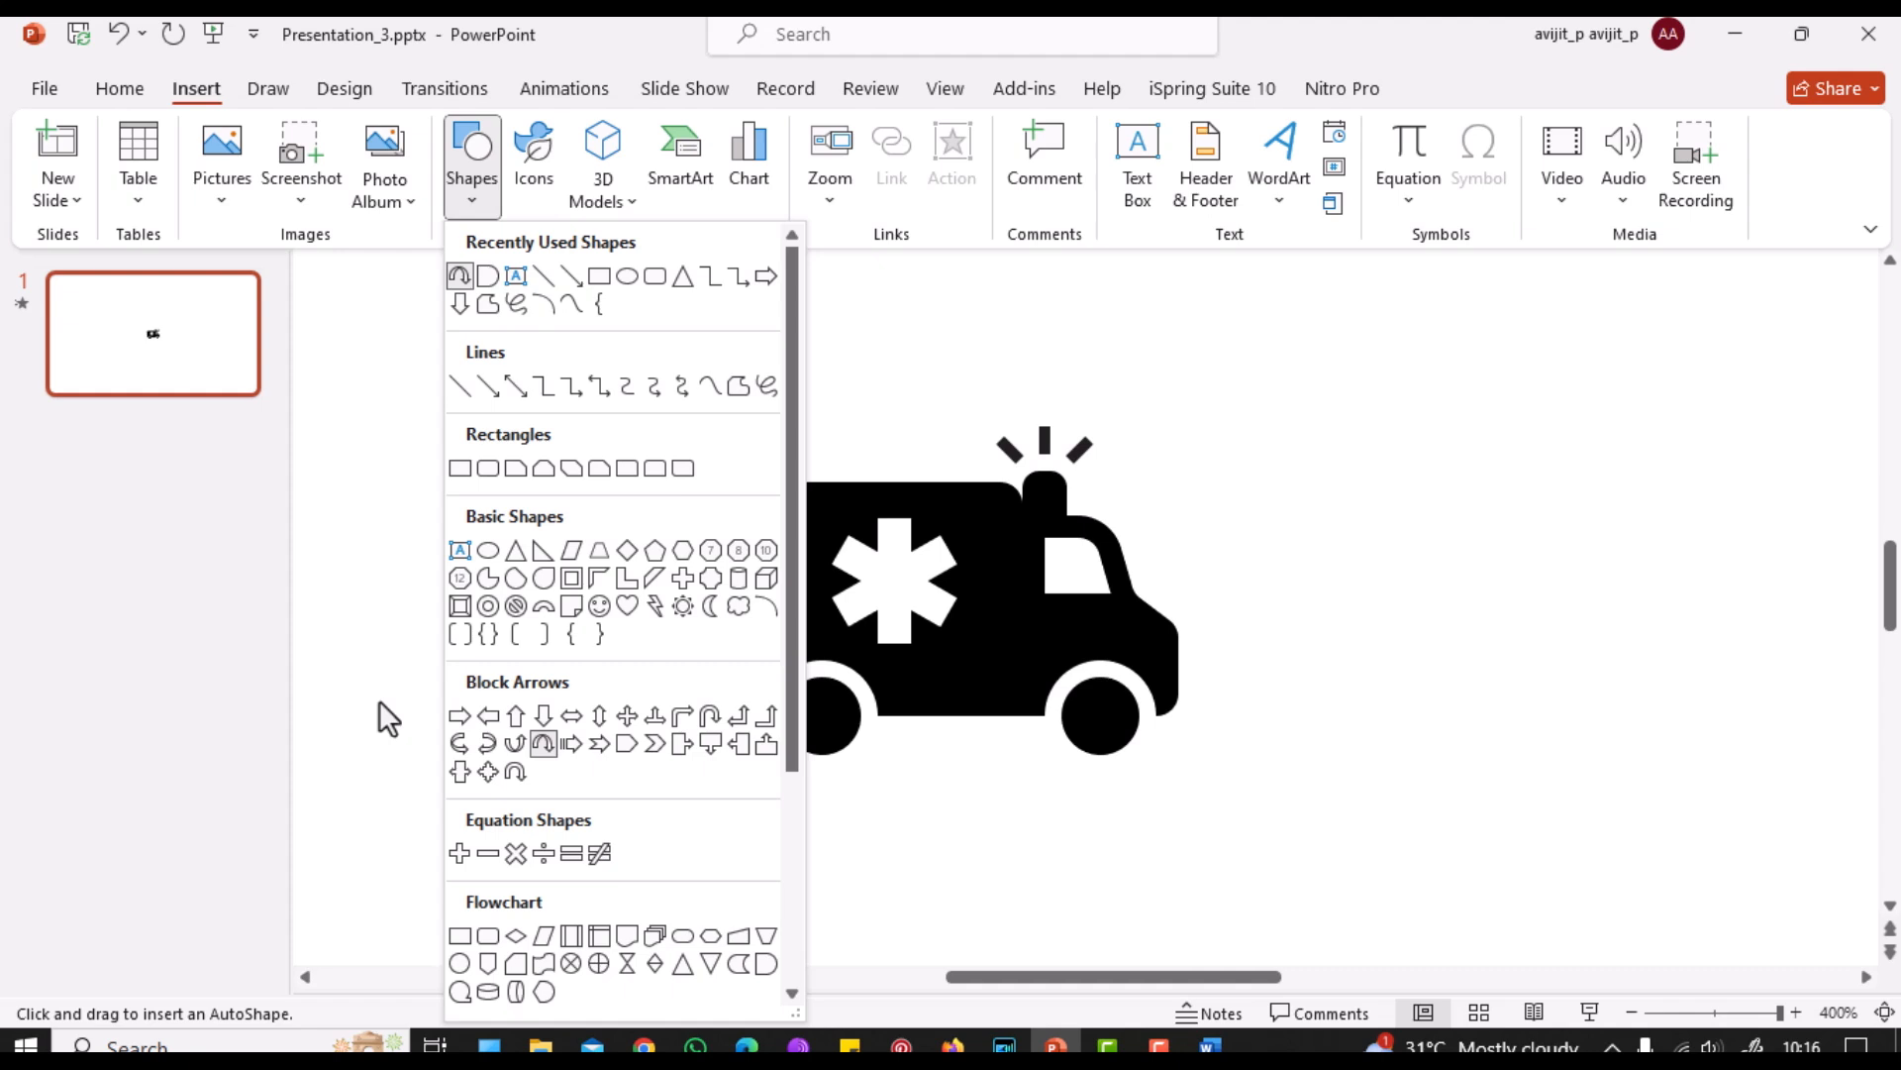
click(488, 277)
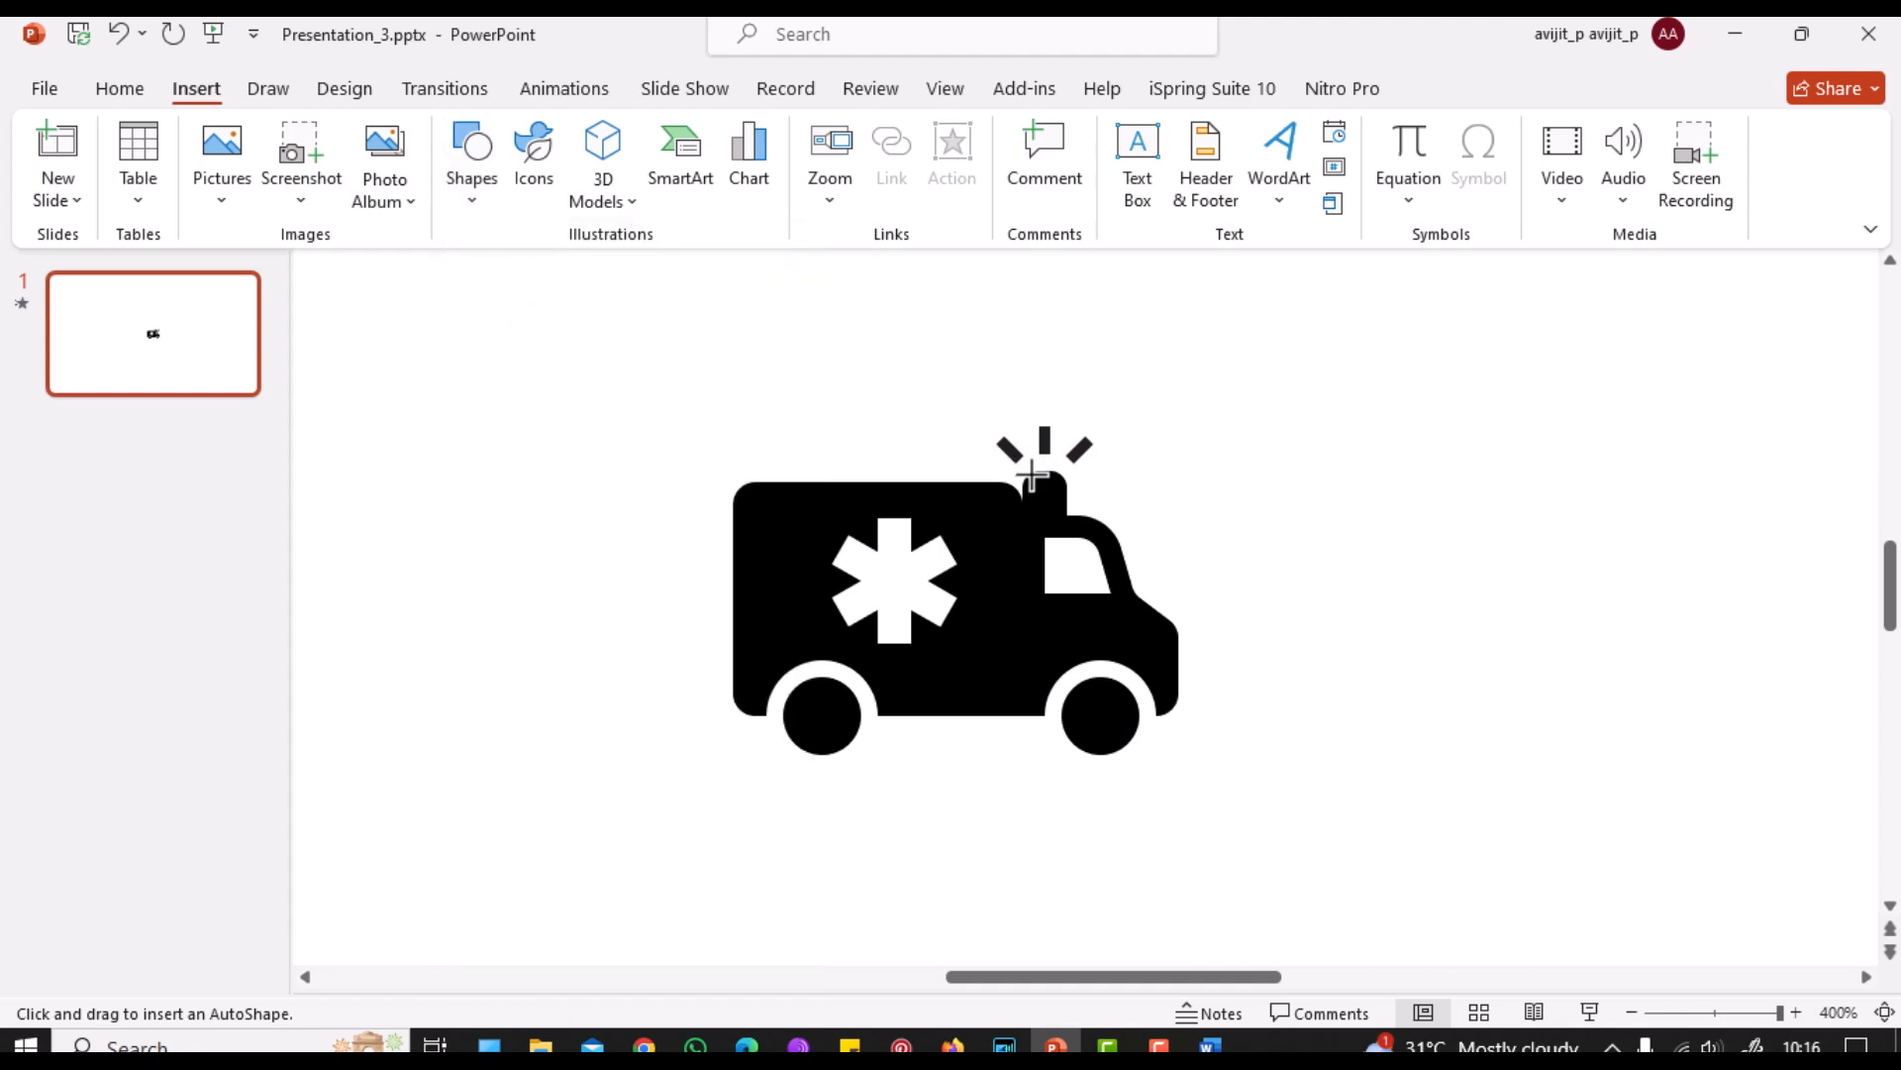
drag(1102, 468, 1157, 515)
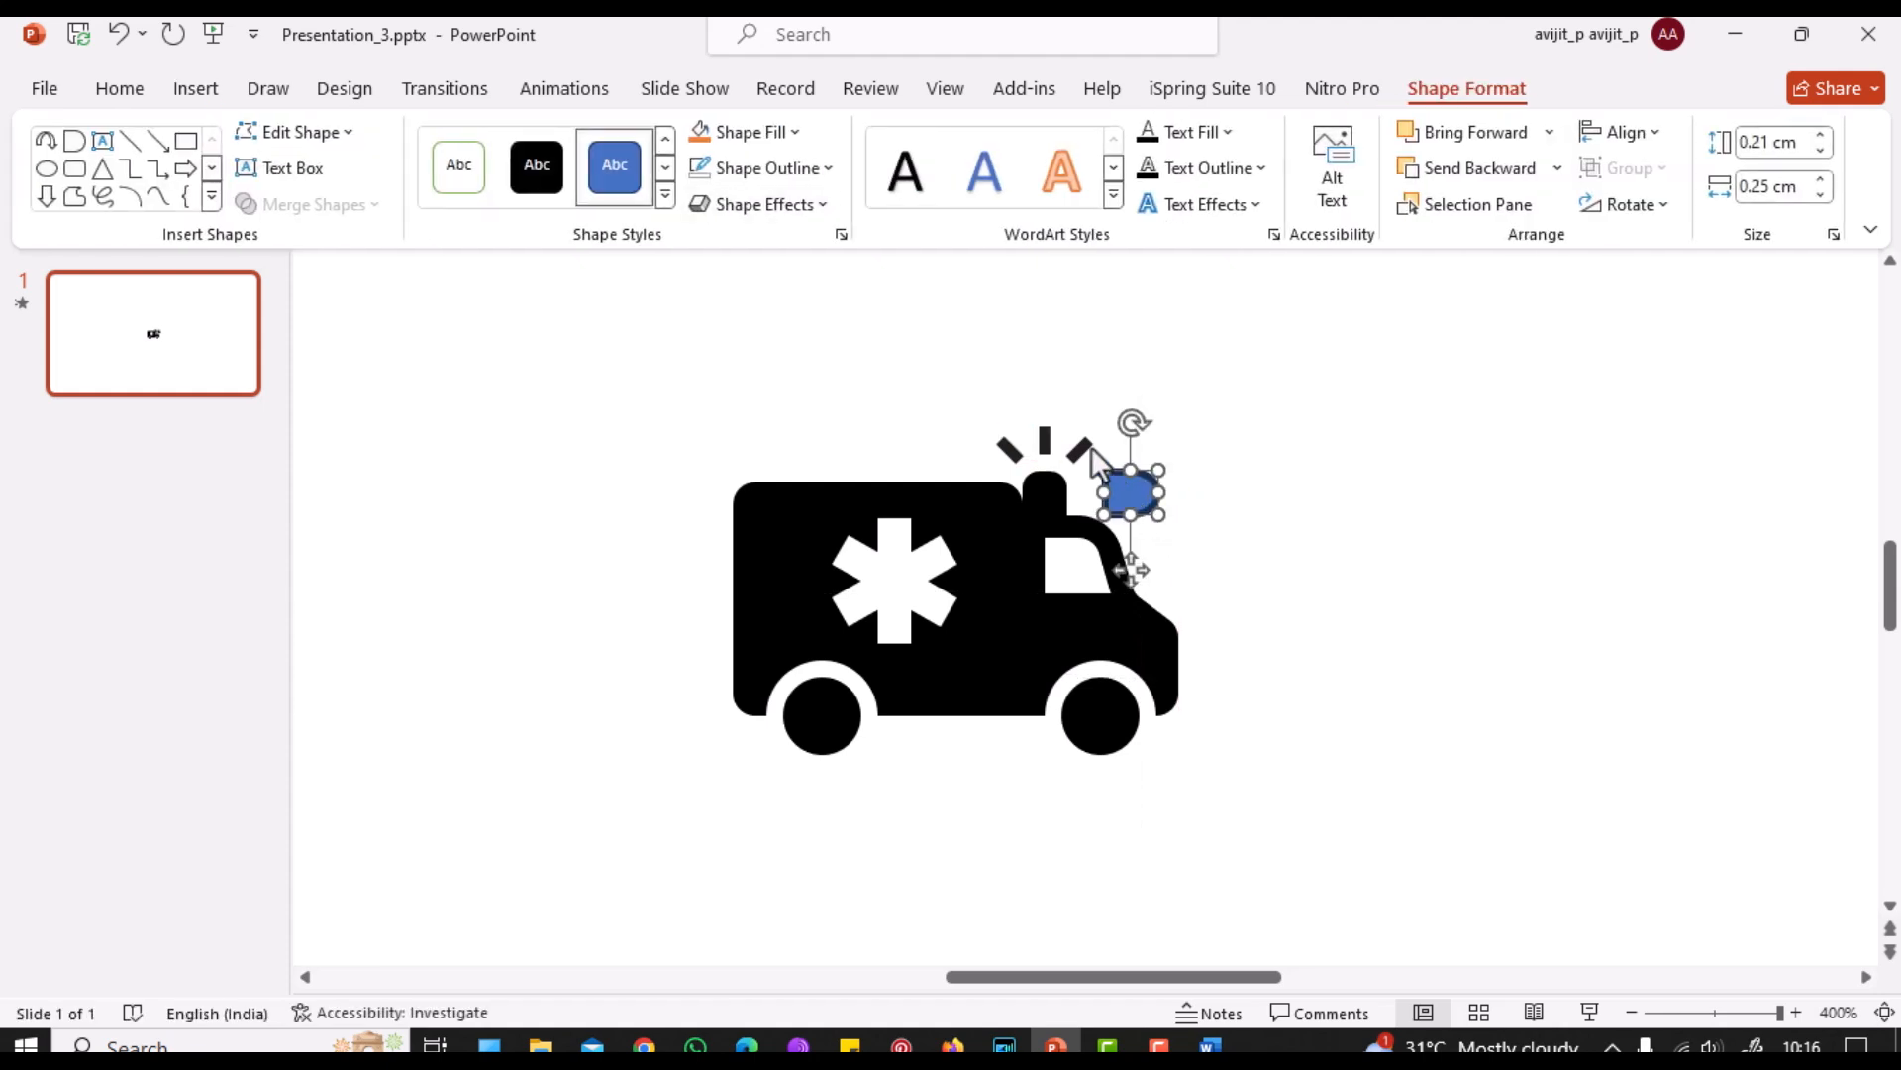
Step: Remove the delay shape's outline and fill it with black
click(828, 169)
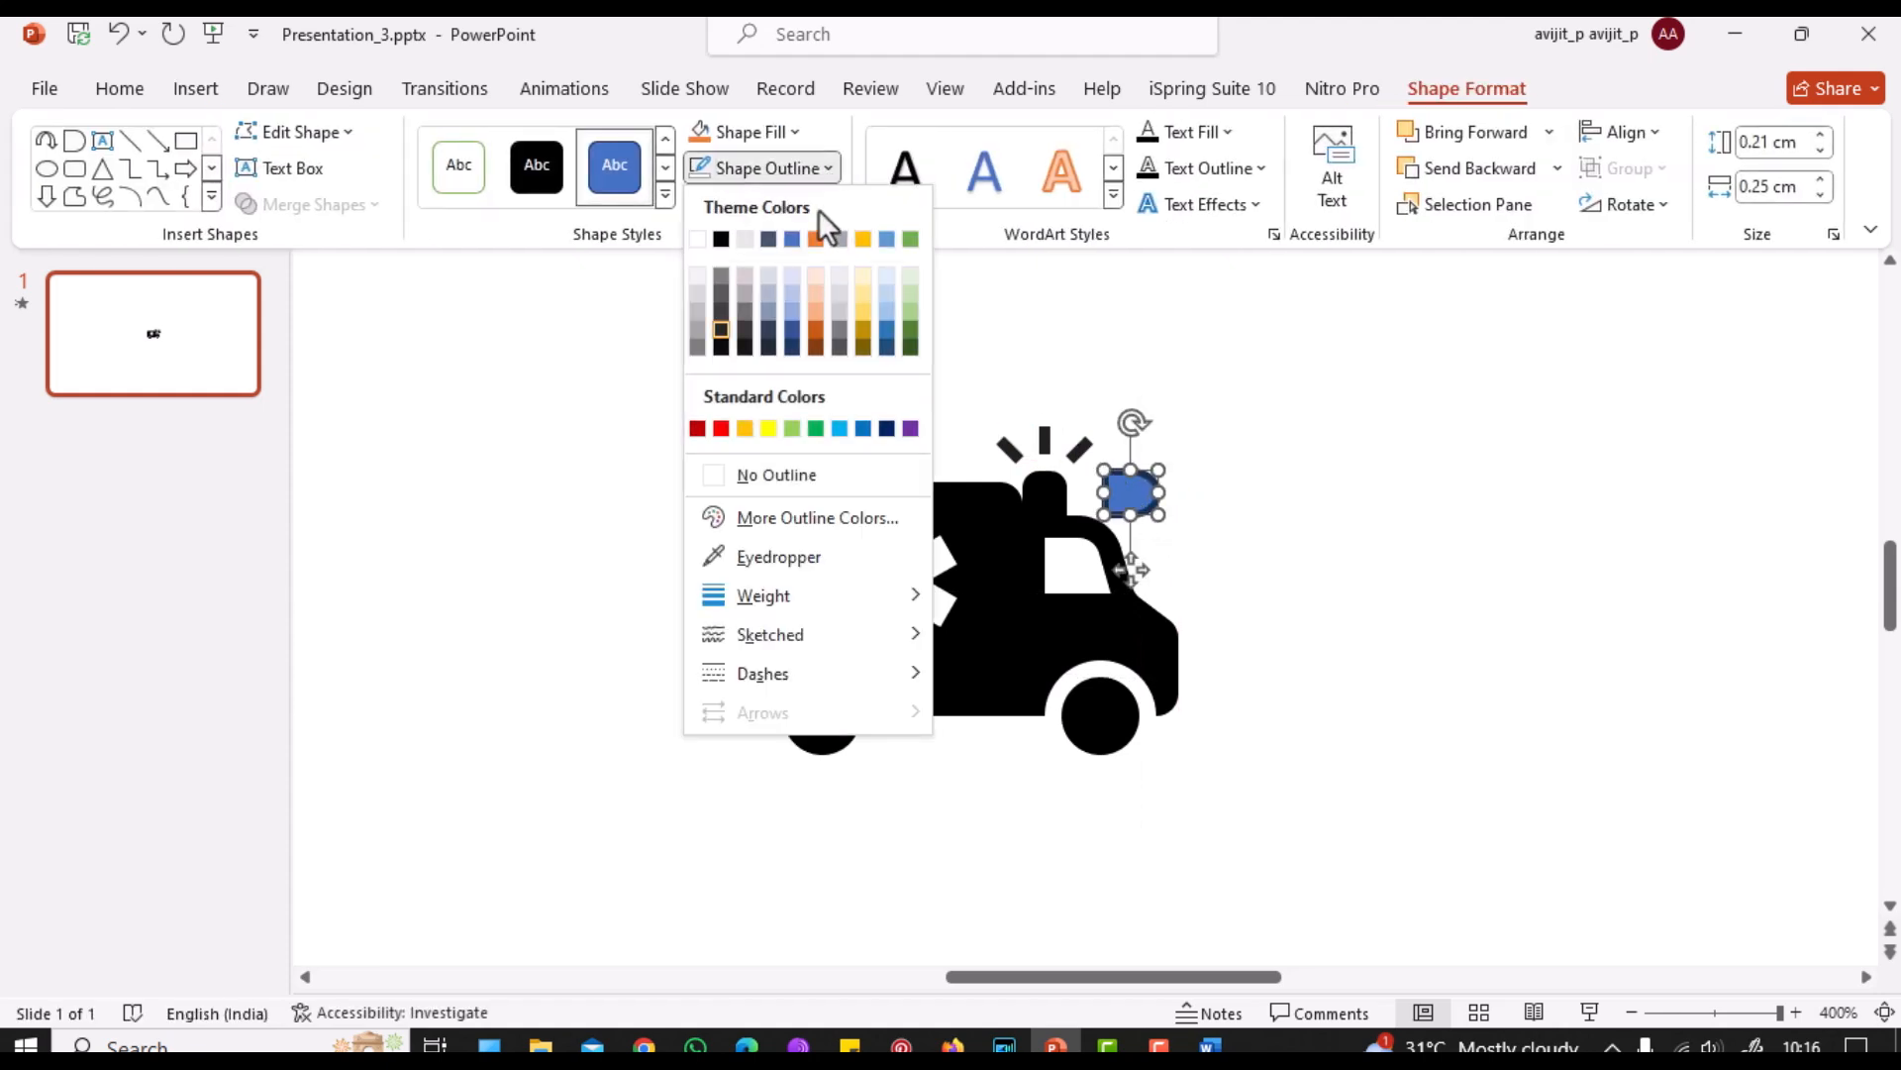
click(758, 476)
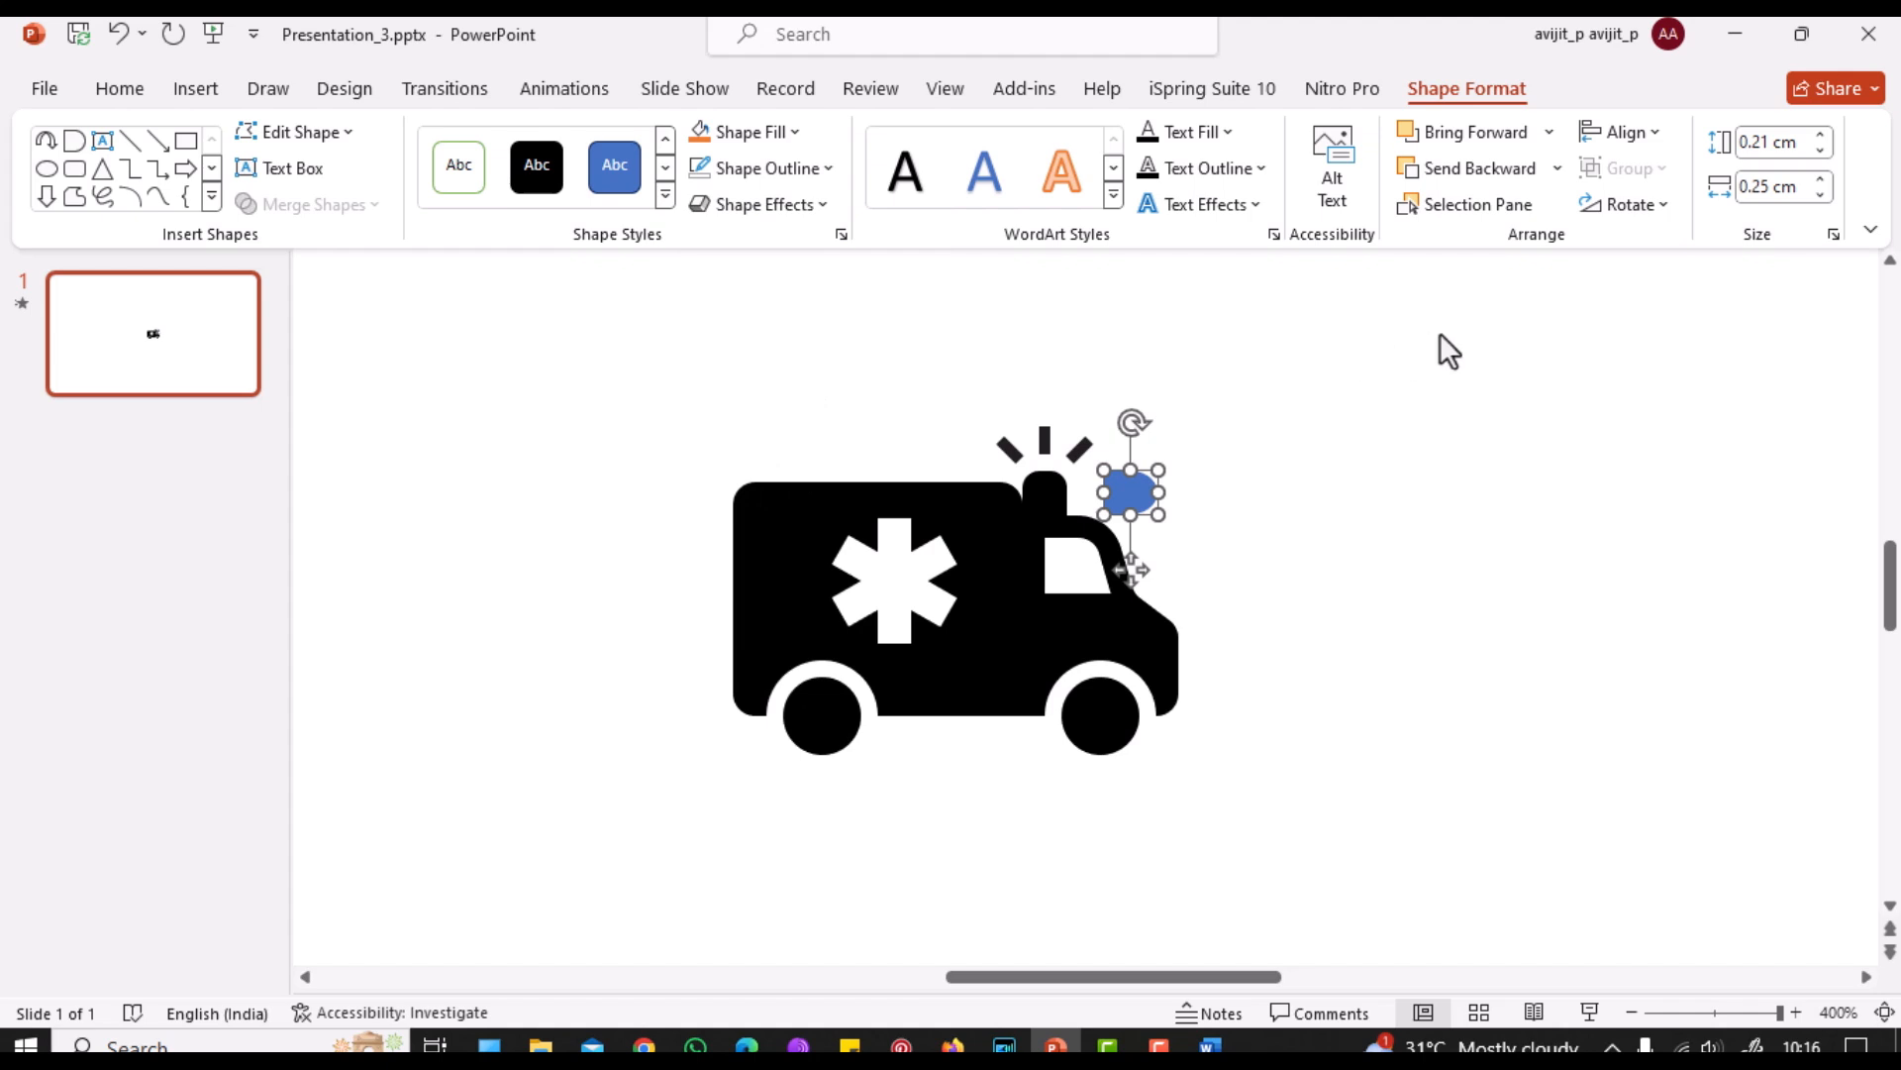
click(785, 129)
click(719, 204)
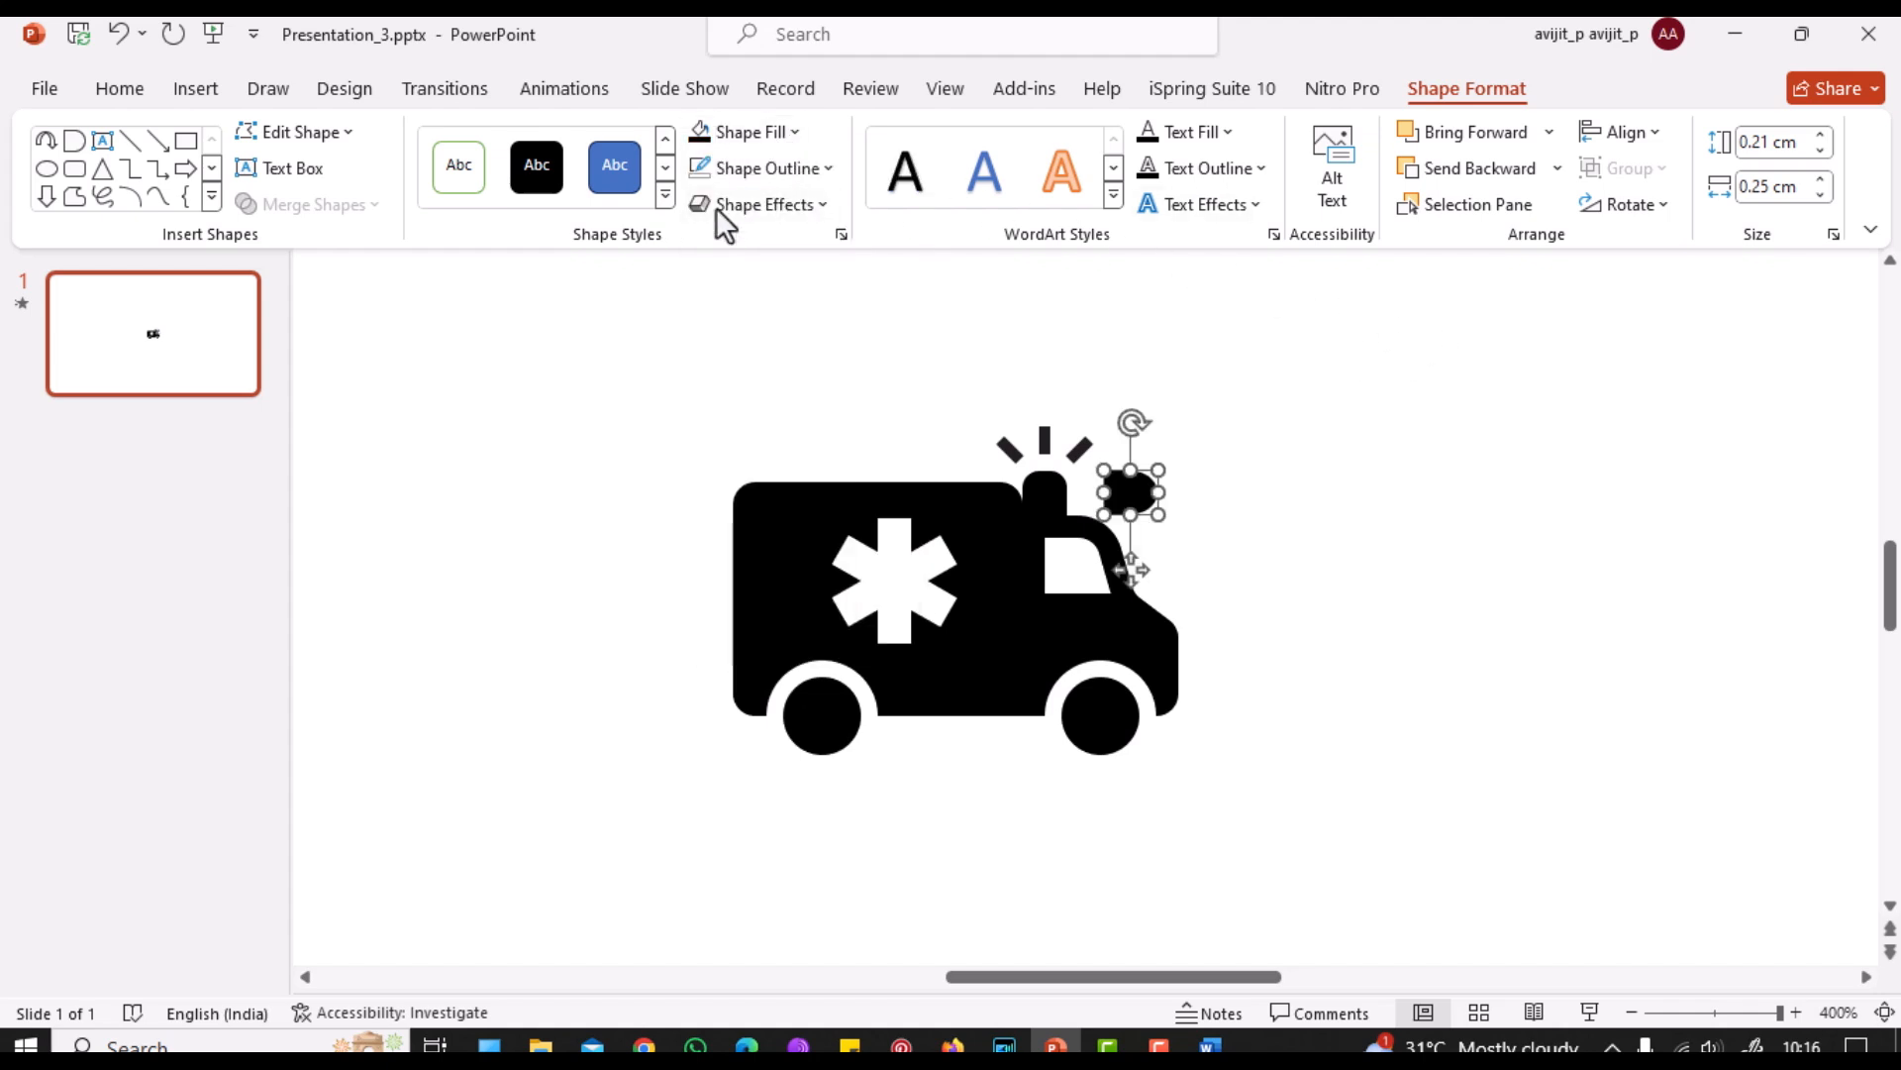
Step: Rotate the black delay shape left 90° and place it over the ambulance's siren as a dome
click(1665, 205)
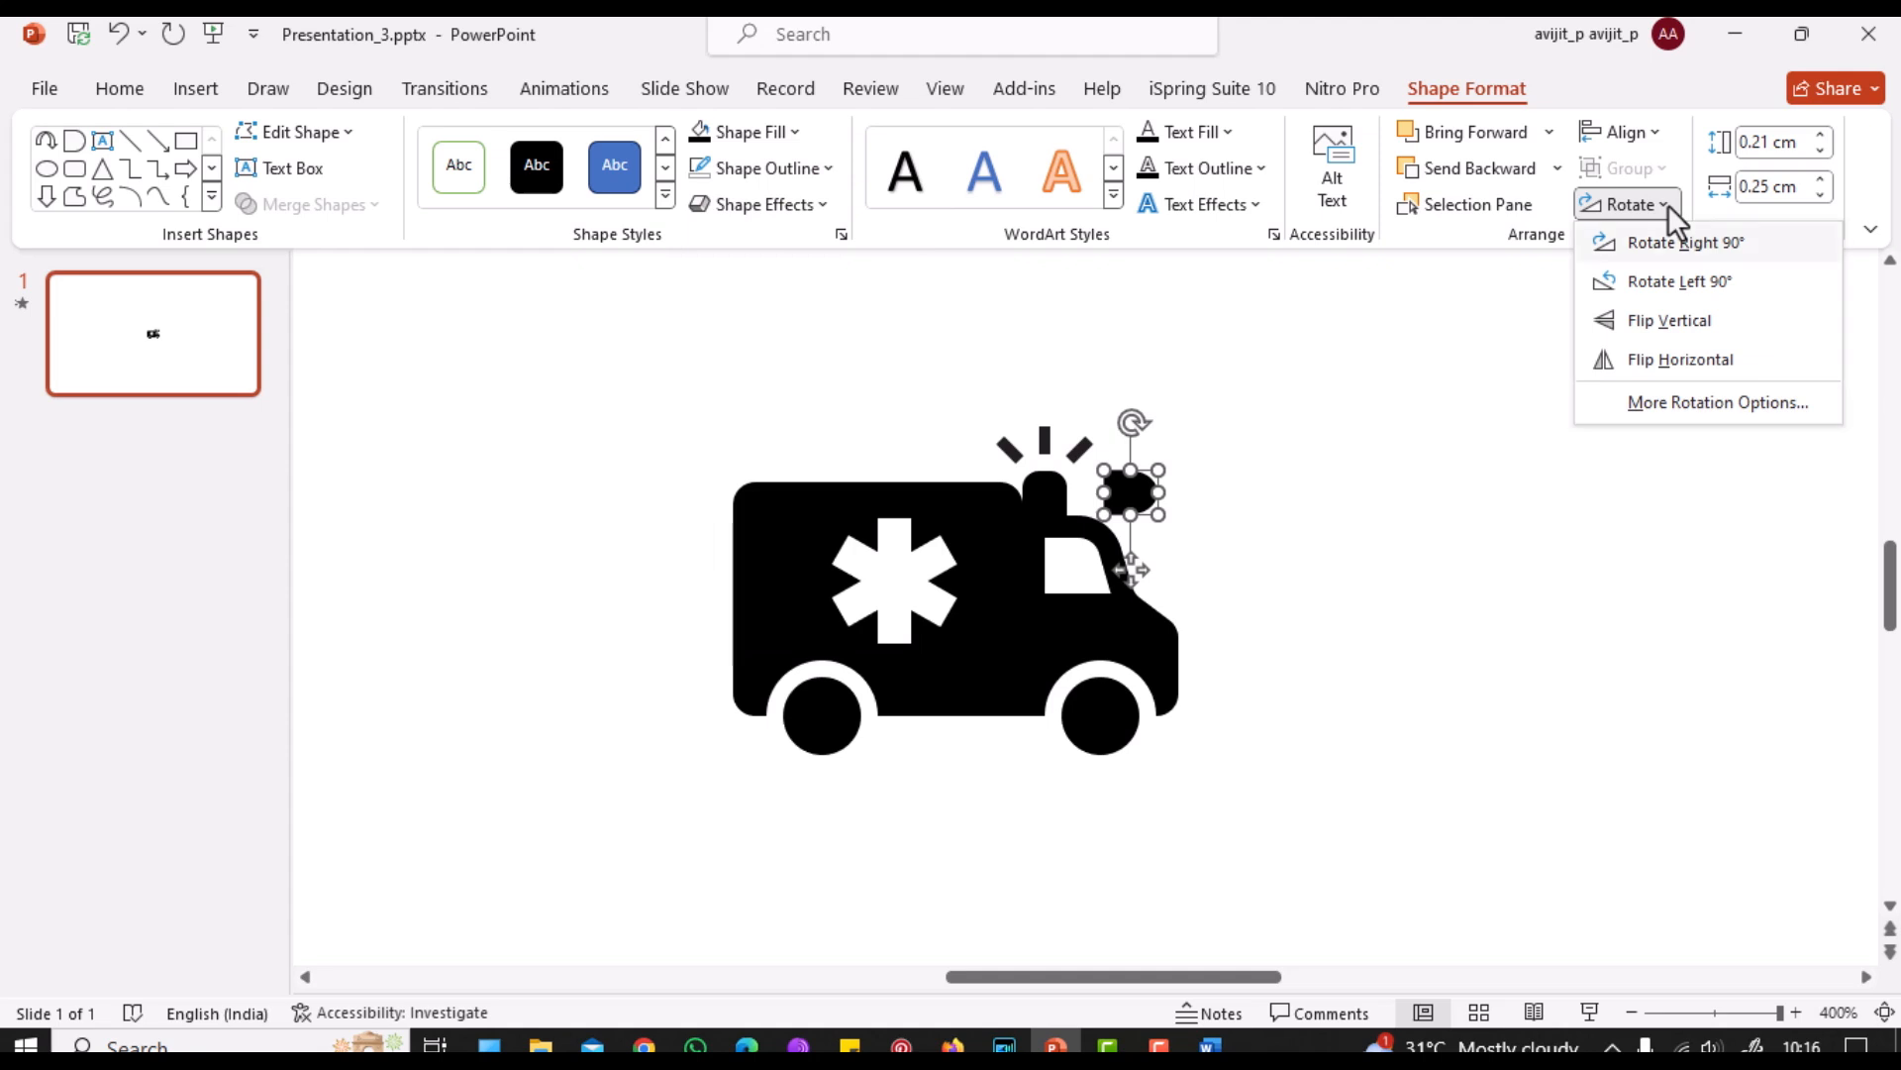
click(1671, 282)
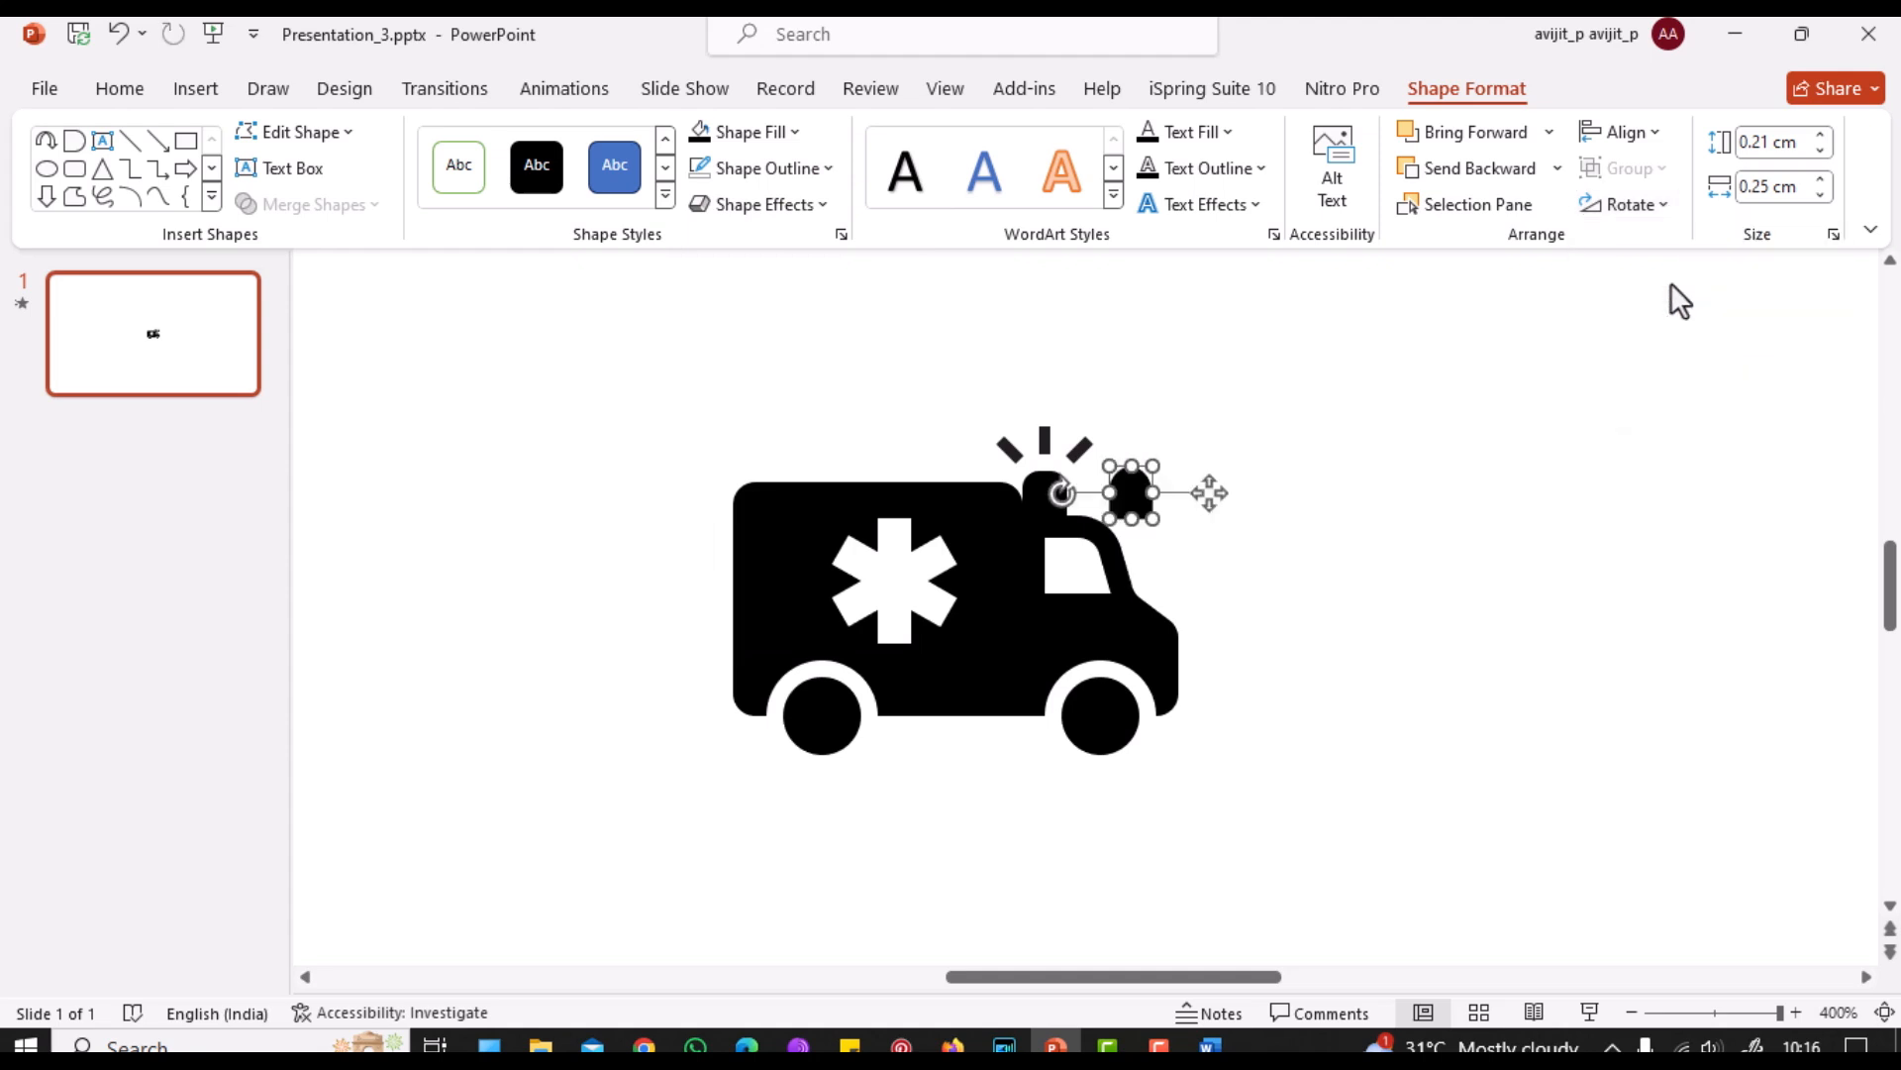
drag(1140, 505, 1056, 497)
click(1139, 510)
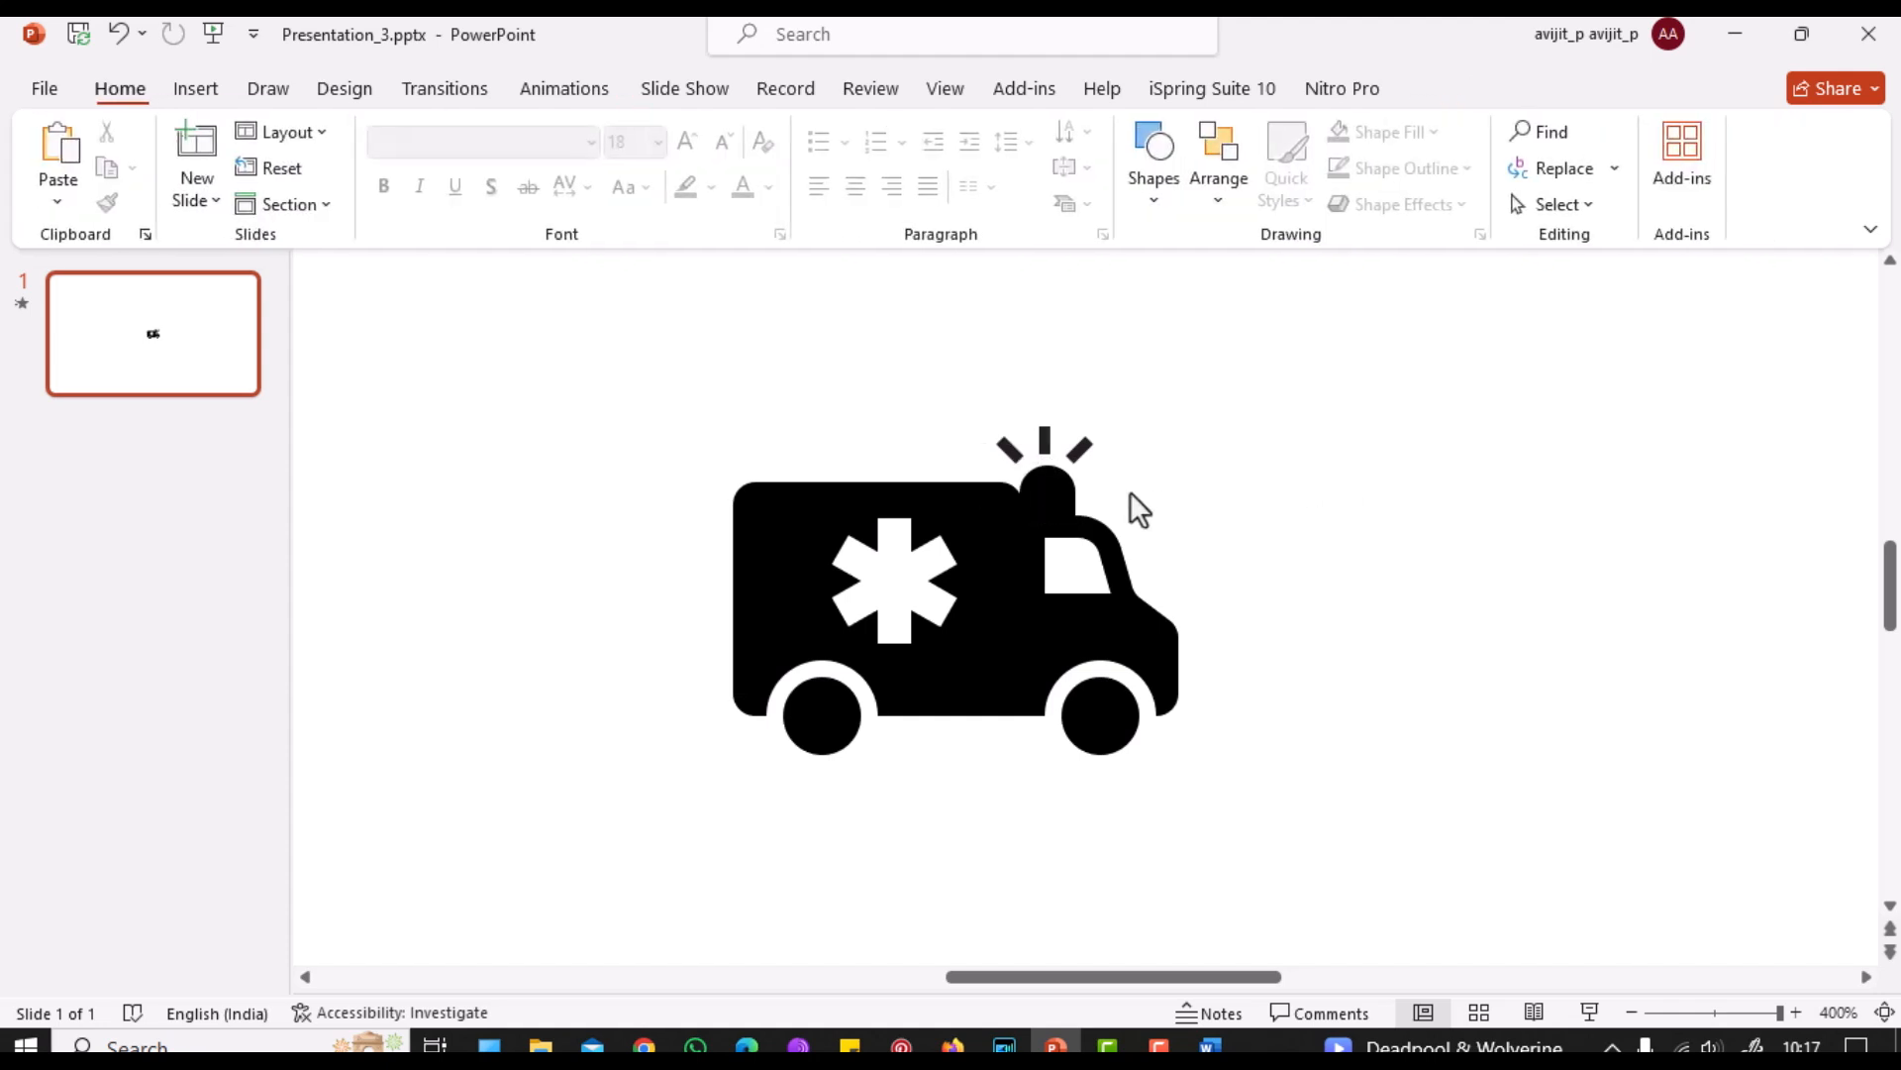
Step: Apply the Pulse emphasis animation to the siren dome
click(1049, 495)
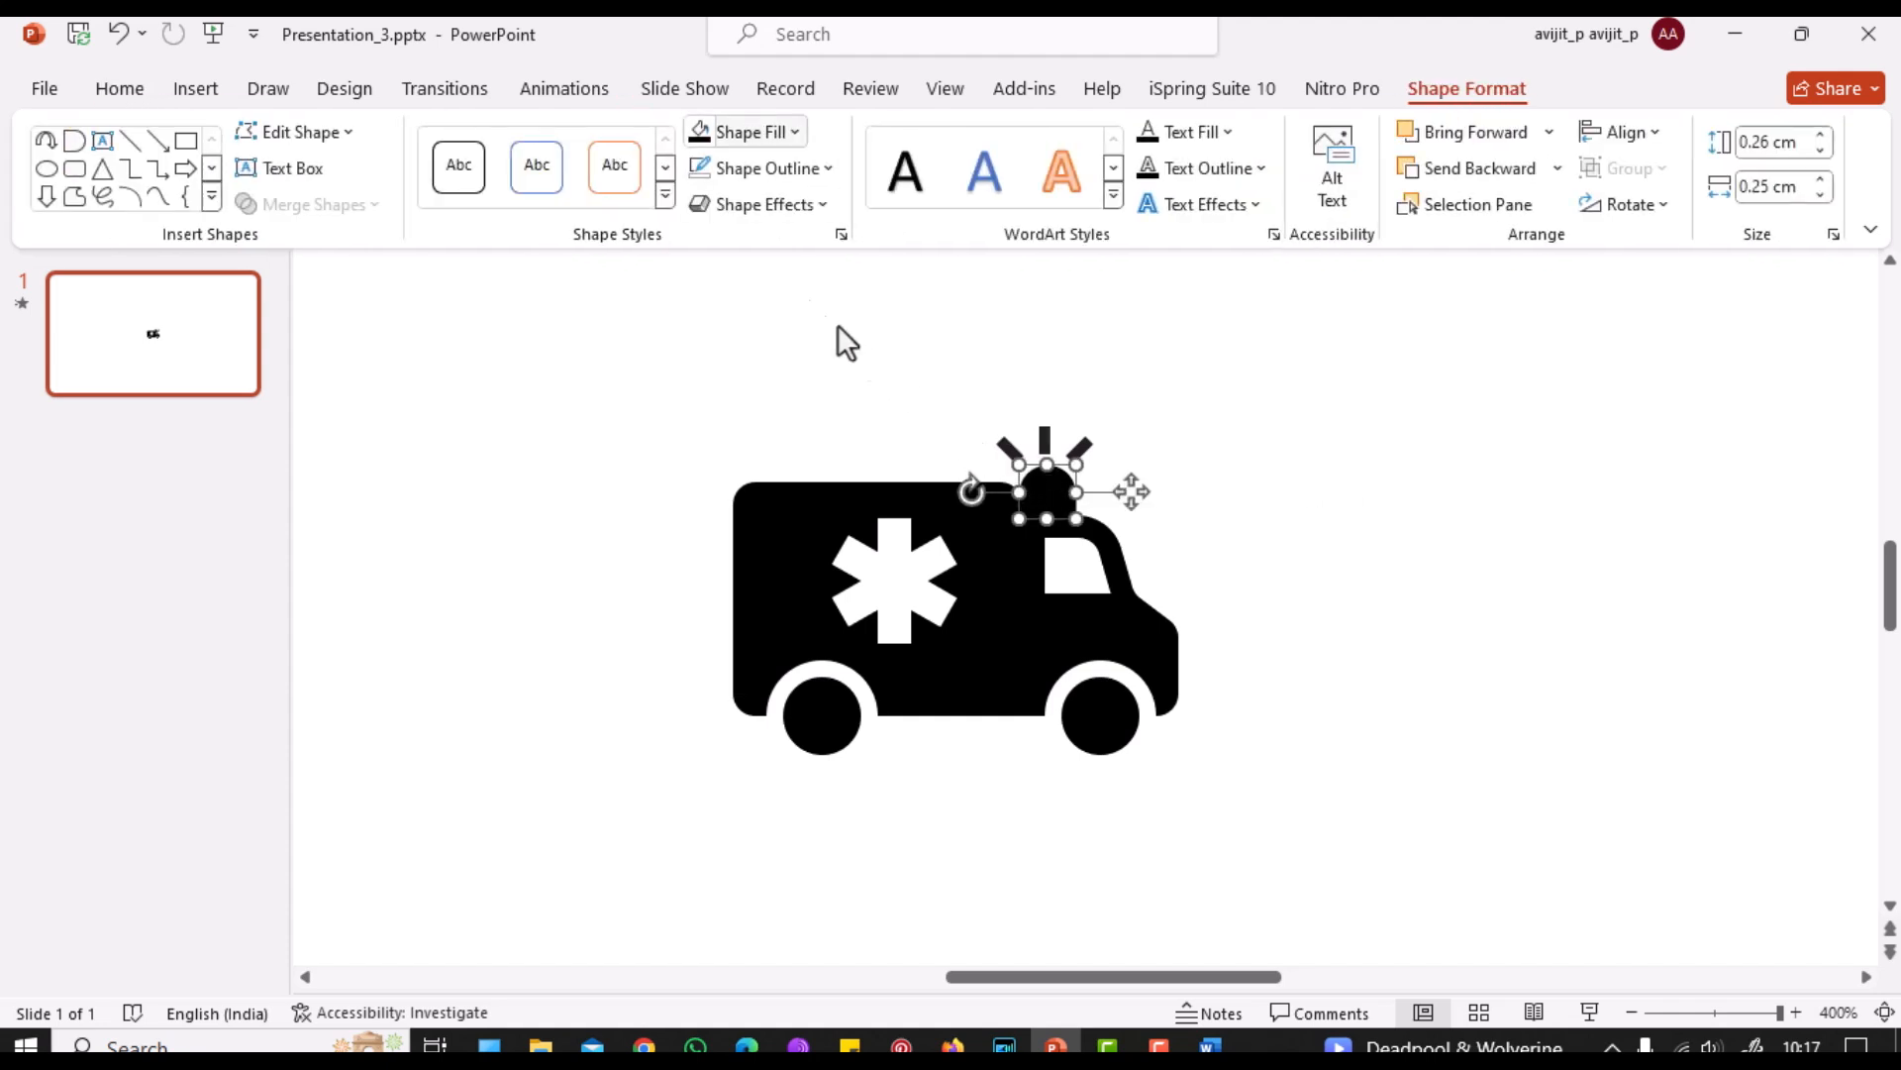
click(549, 90)
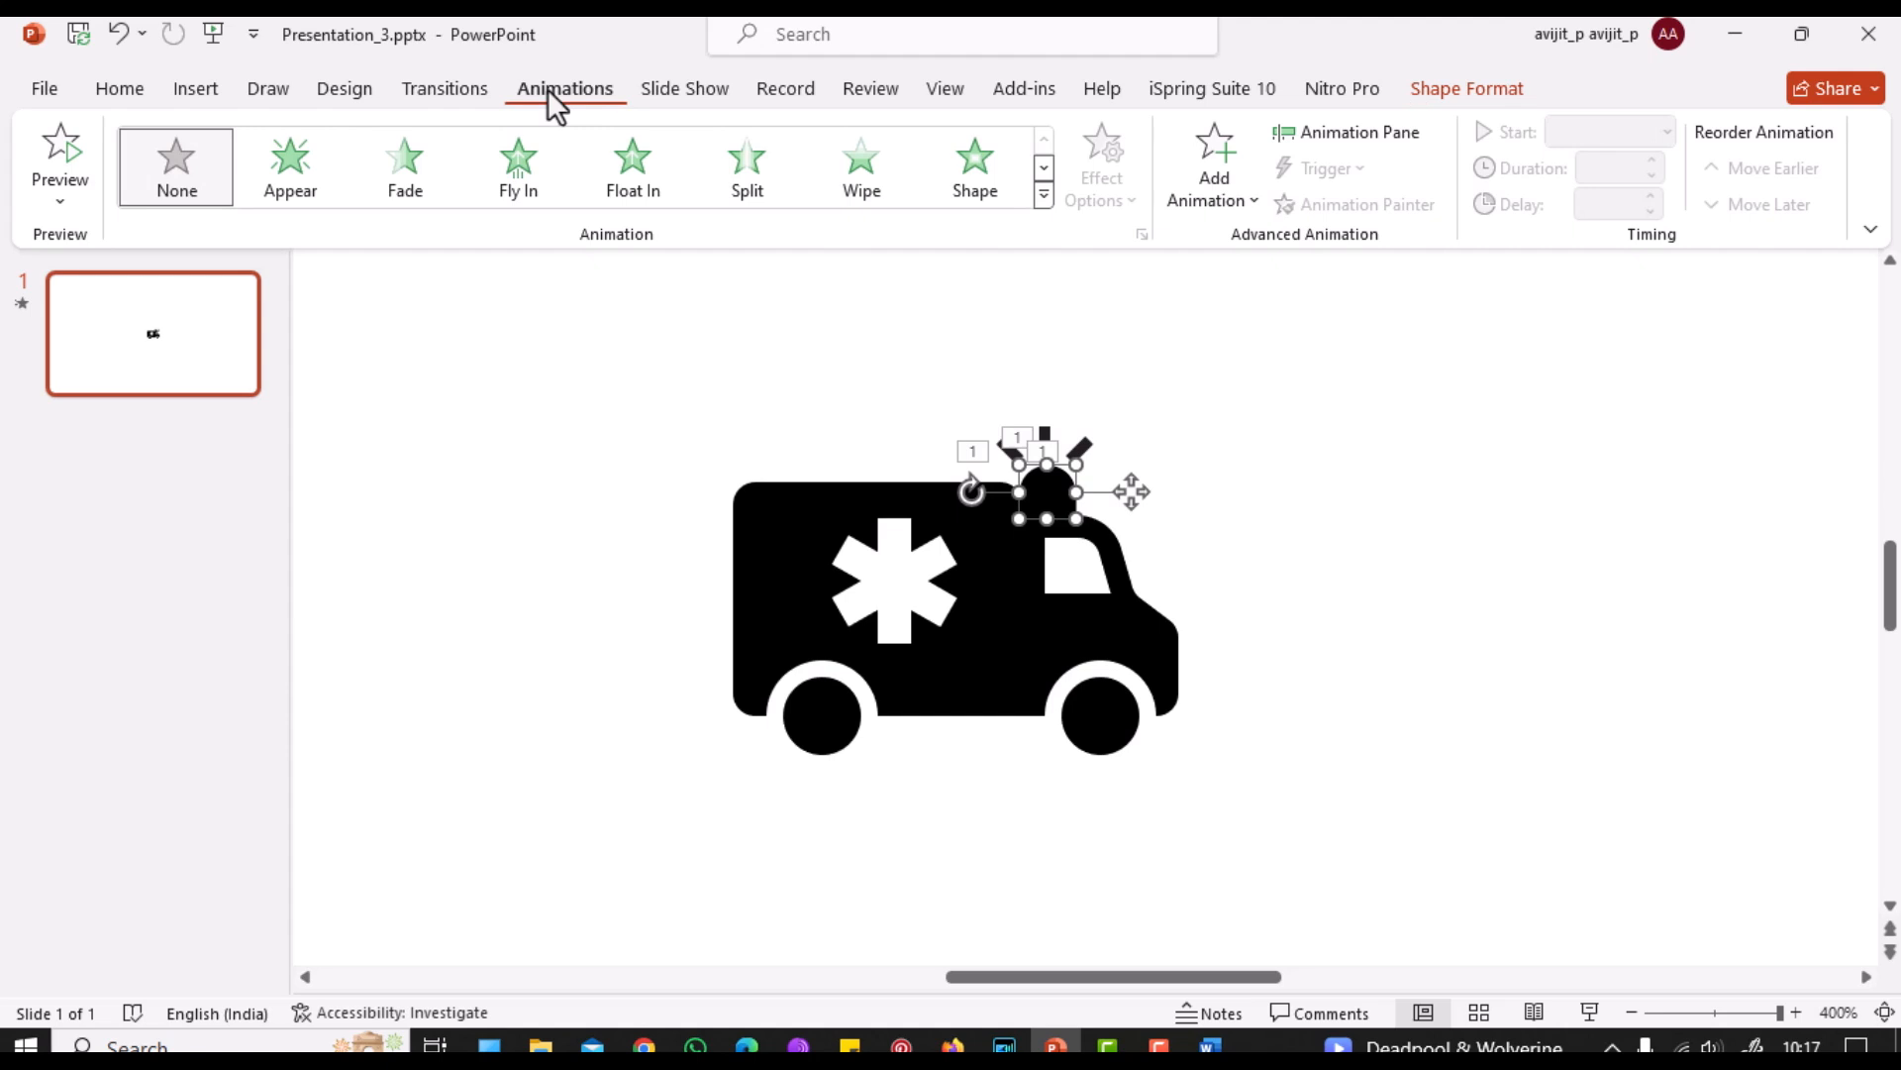
click(1043, 170)
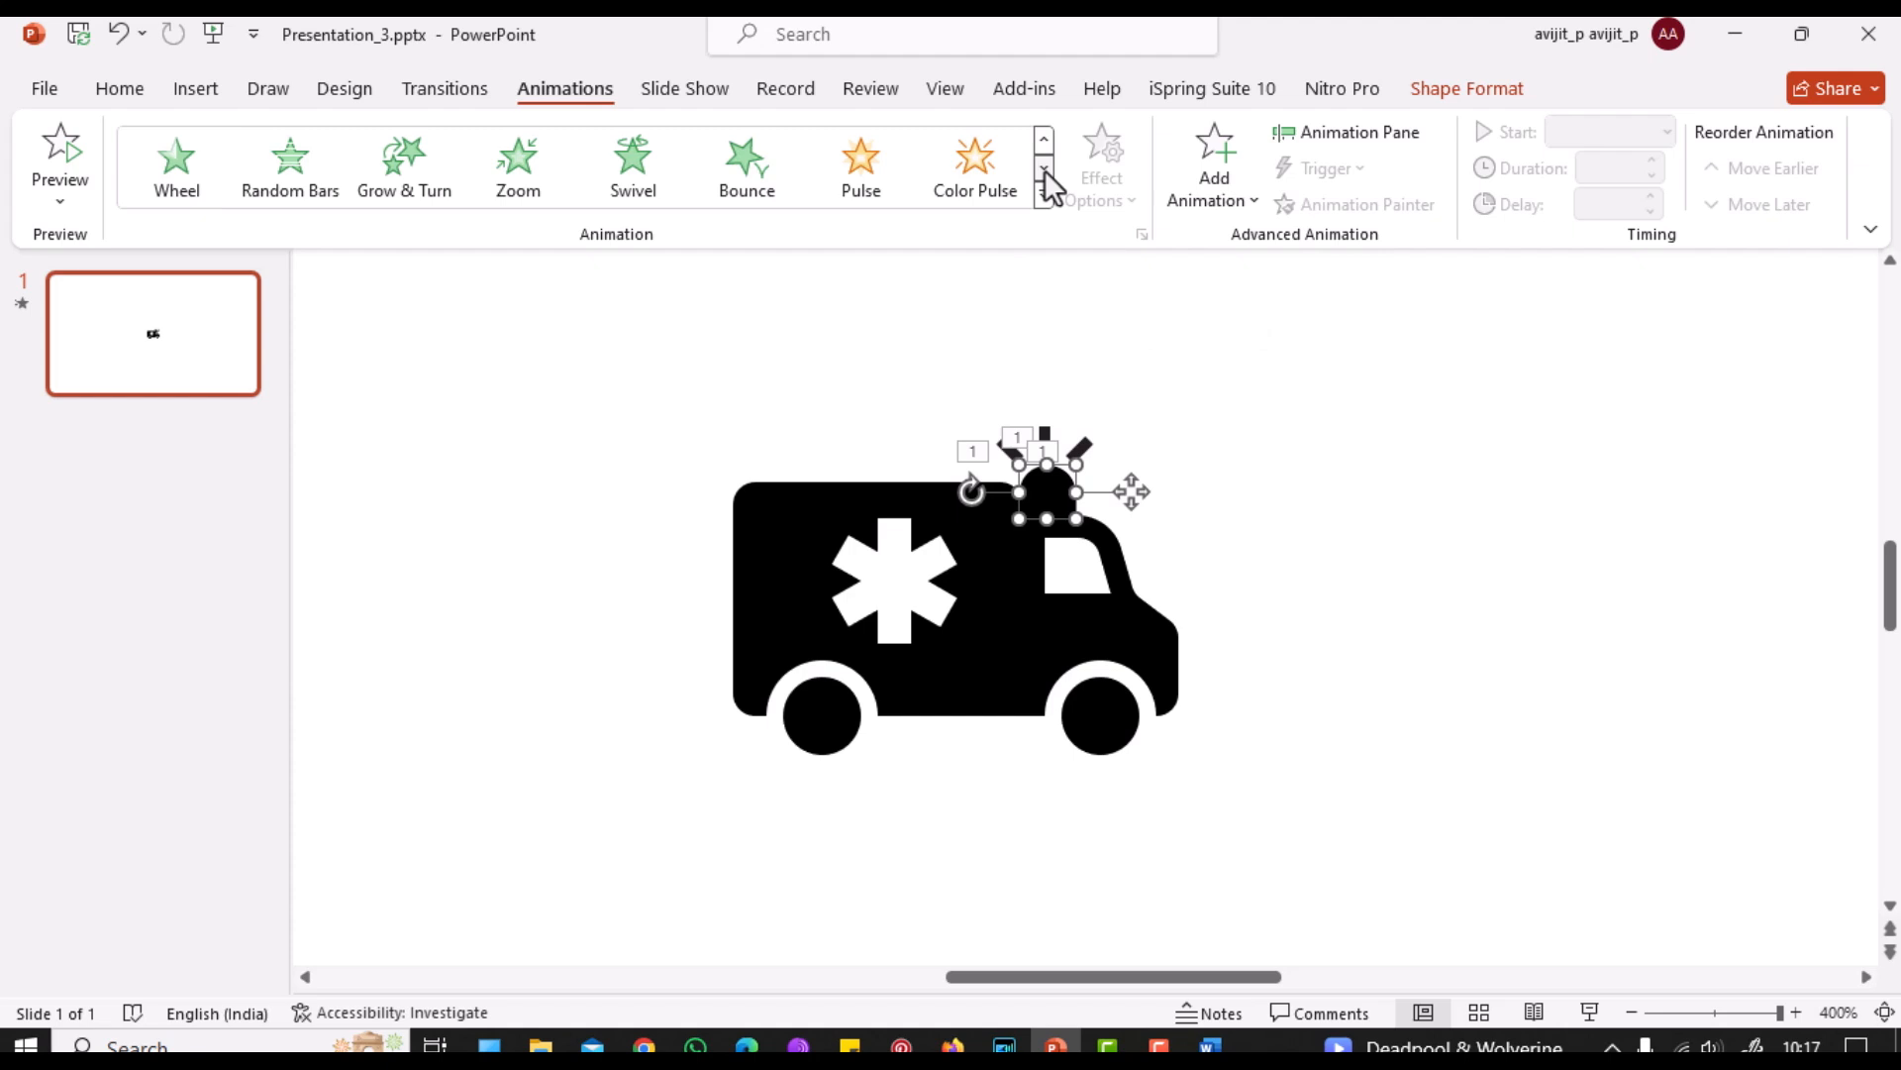
click(1208, 342)
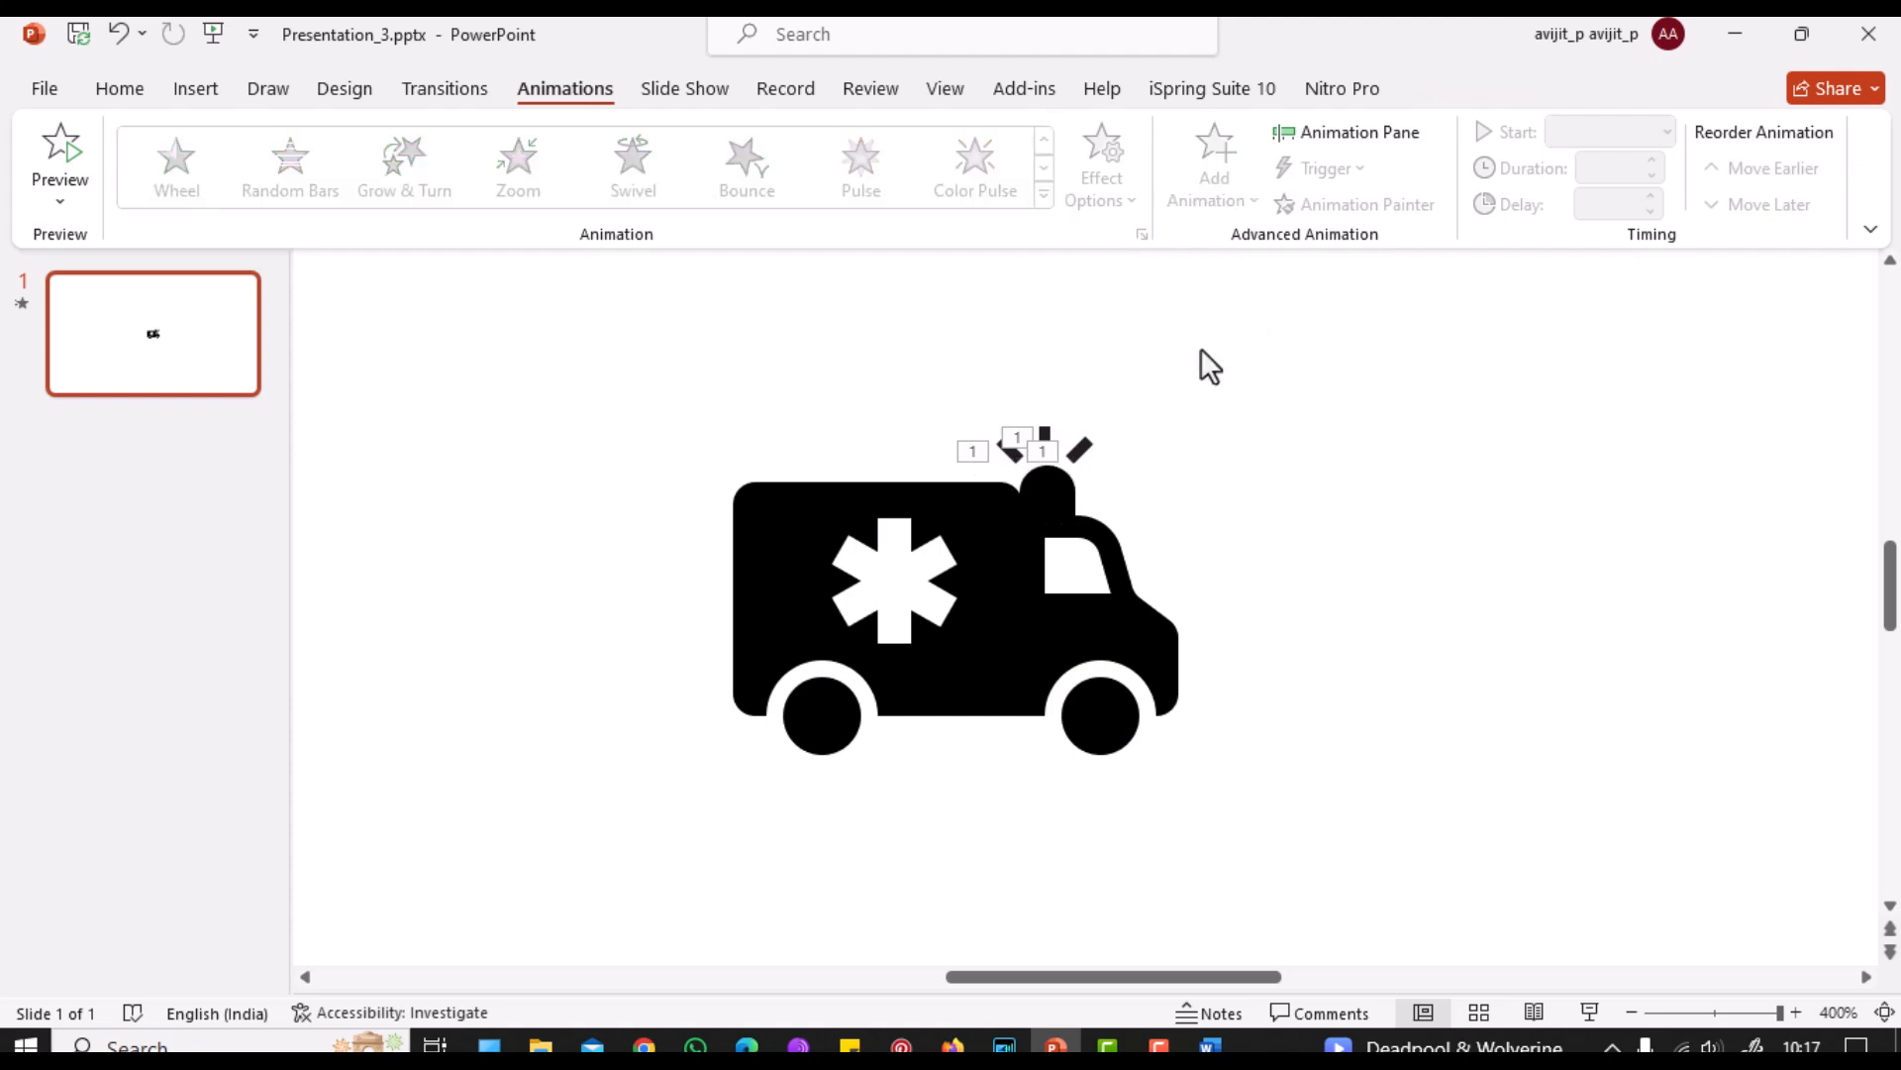
click(1061, 493)
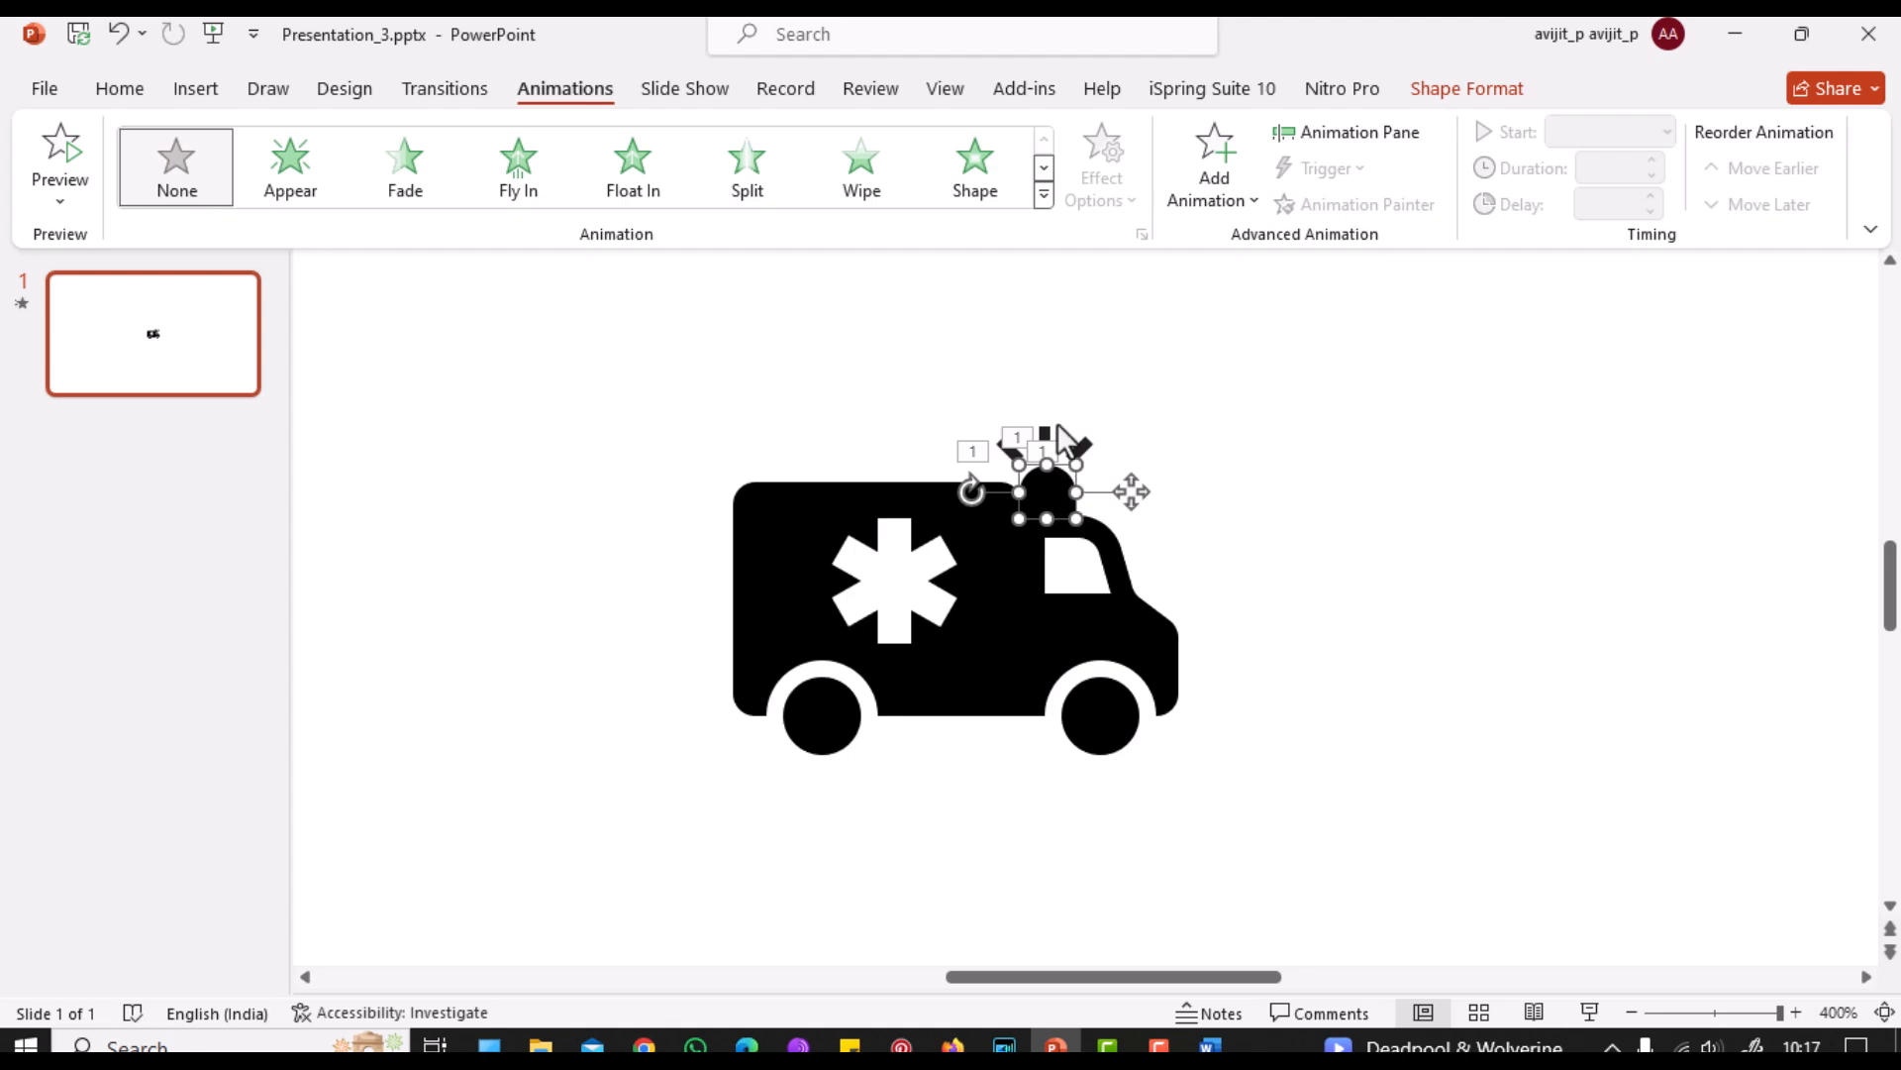
click(1043, 169)
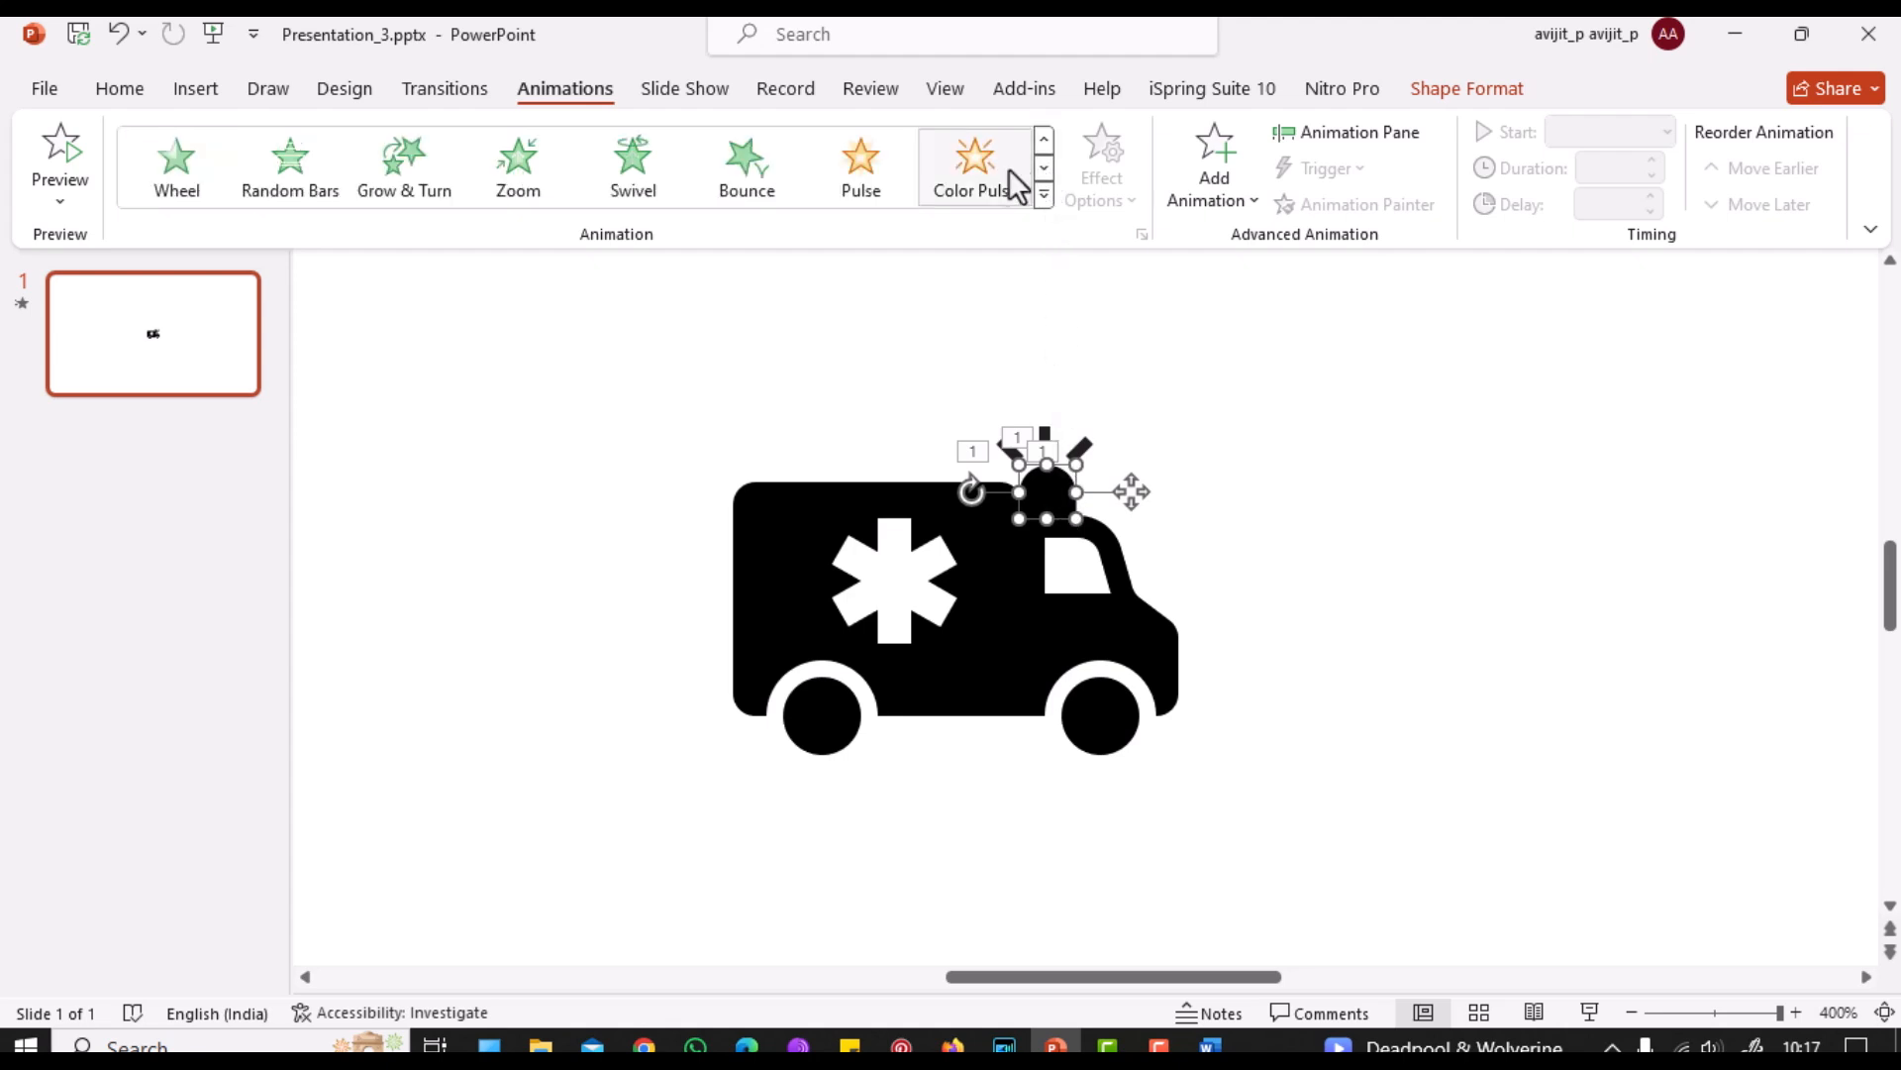
click(859, 170)
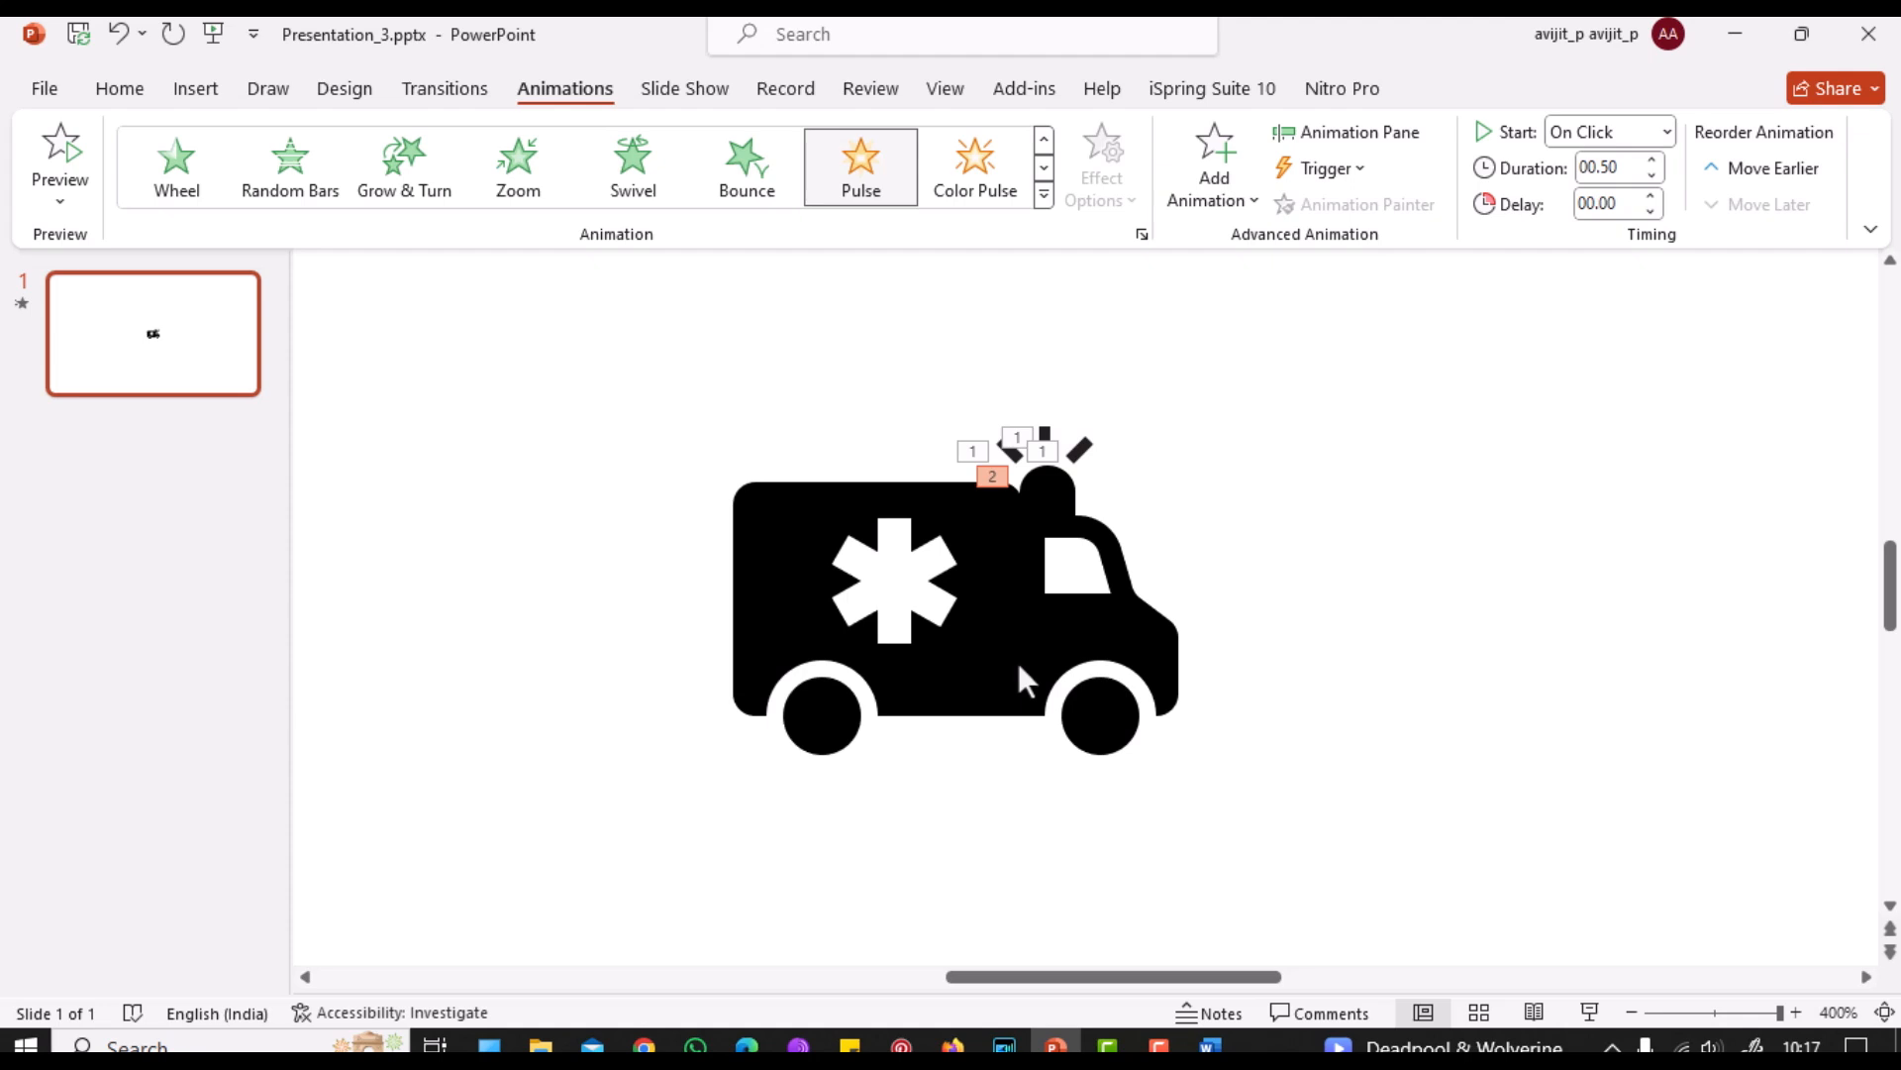
Step: Add a Teeter emphasis animation to the ambulance body, siren dome and light rays, and check the list of animations
drag(656, 400, 1274, 717)
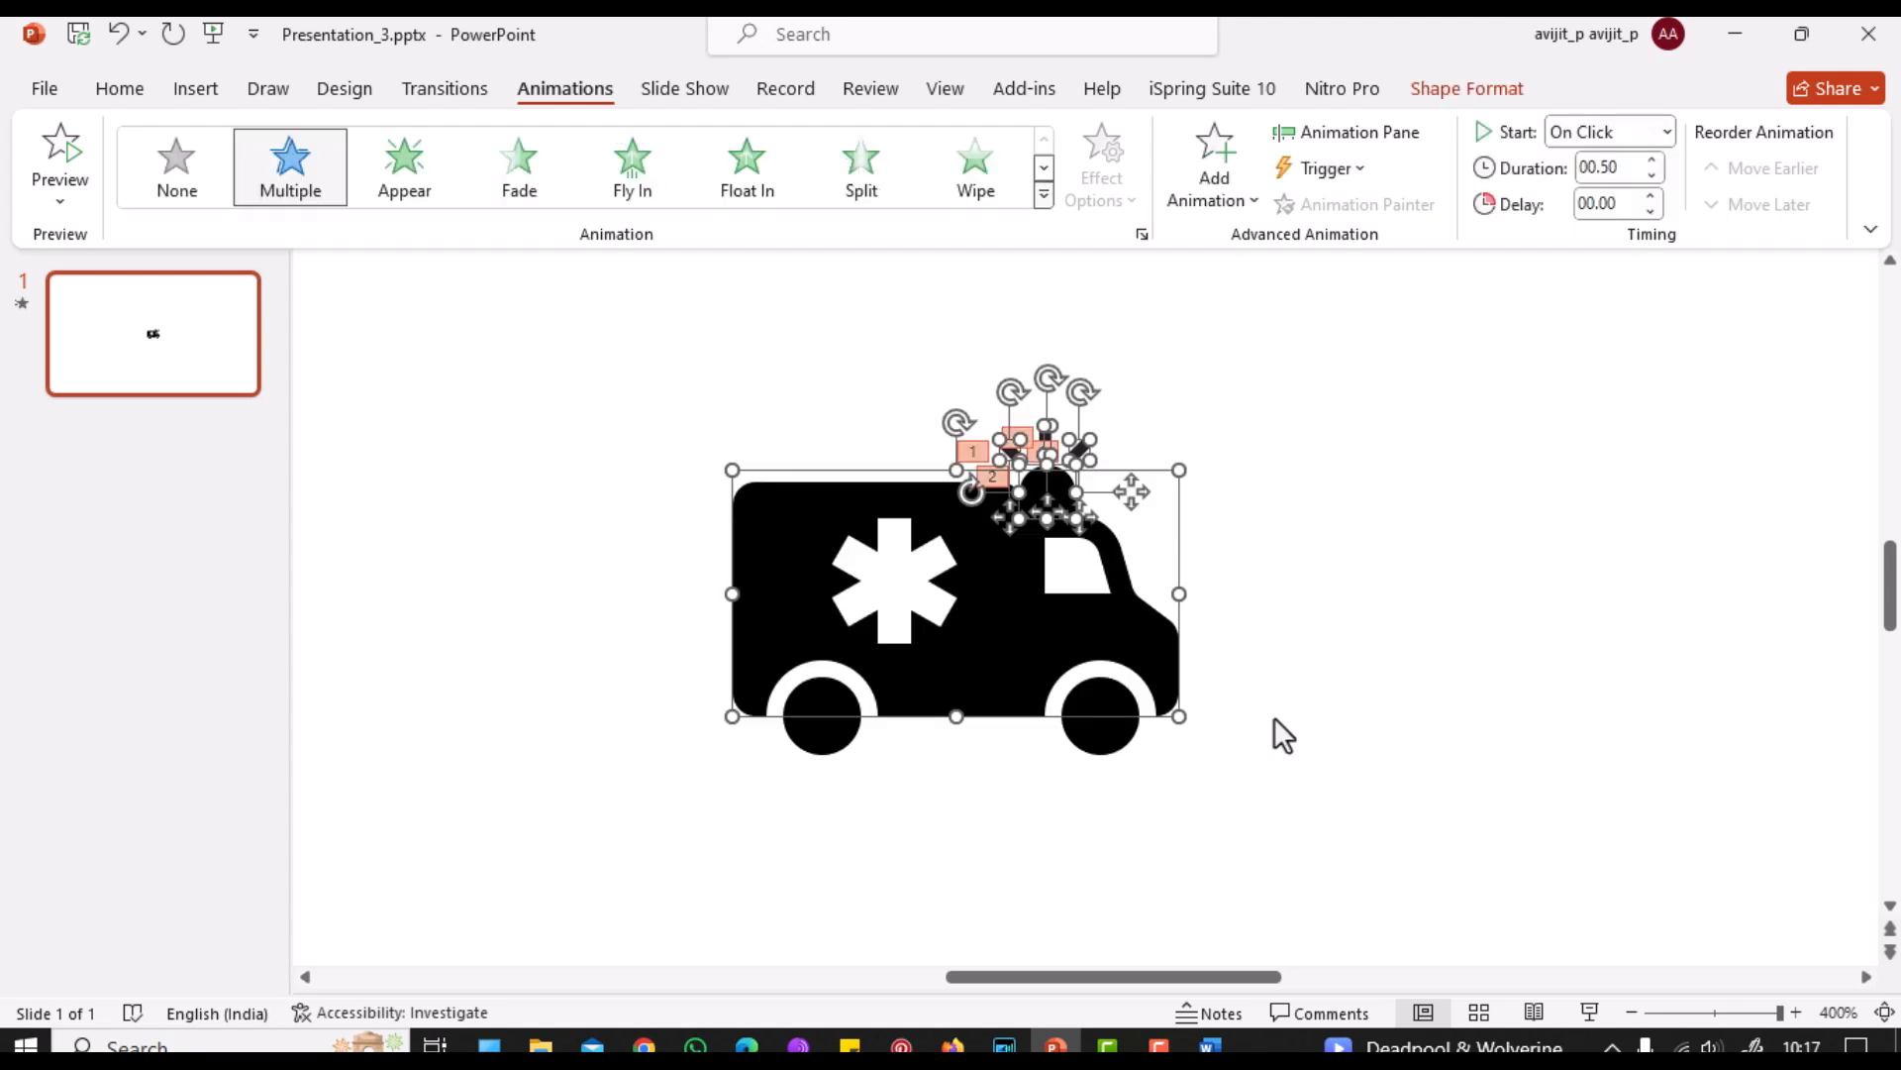
click(1227, 194)
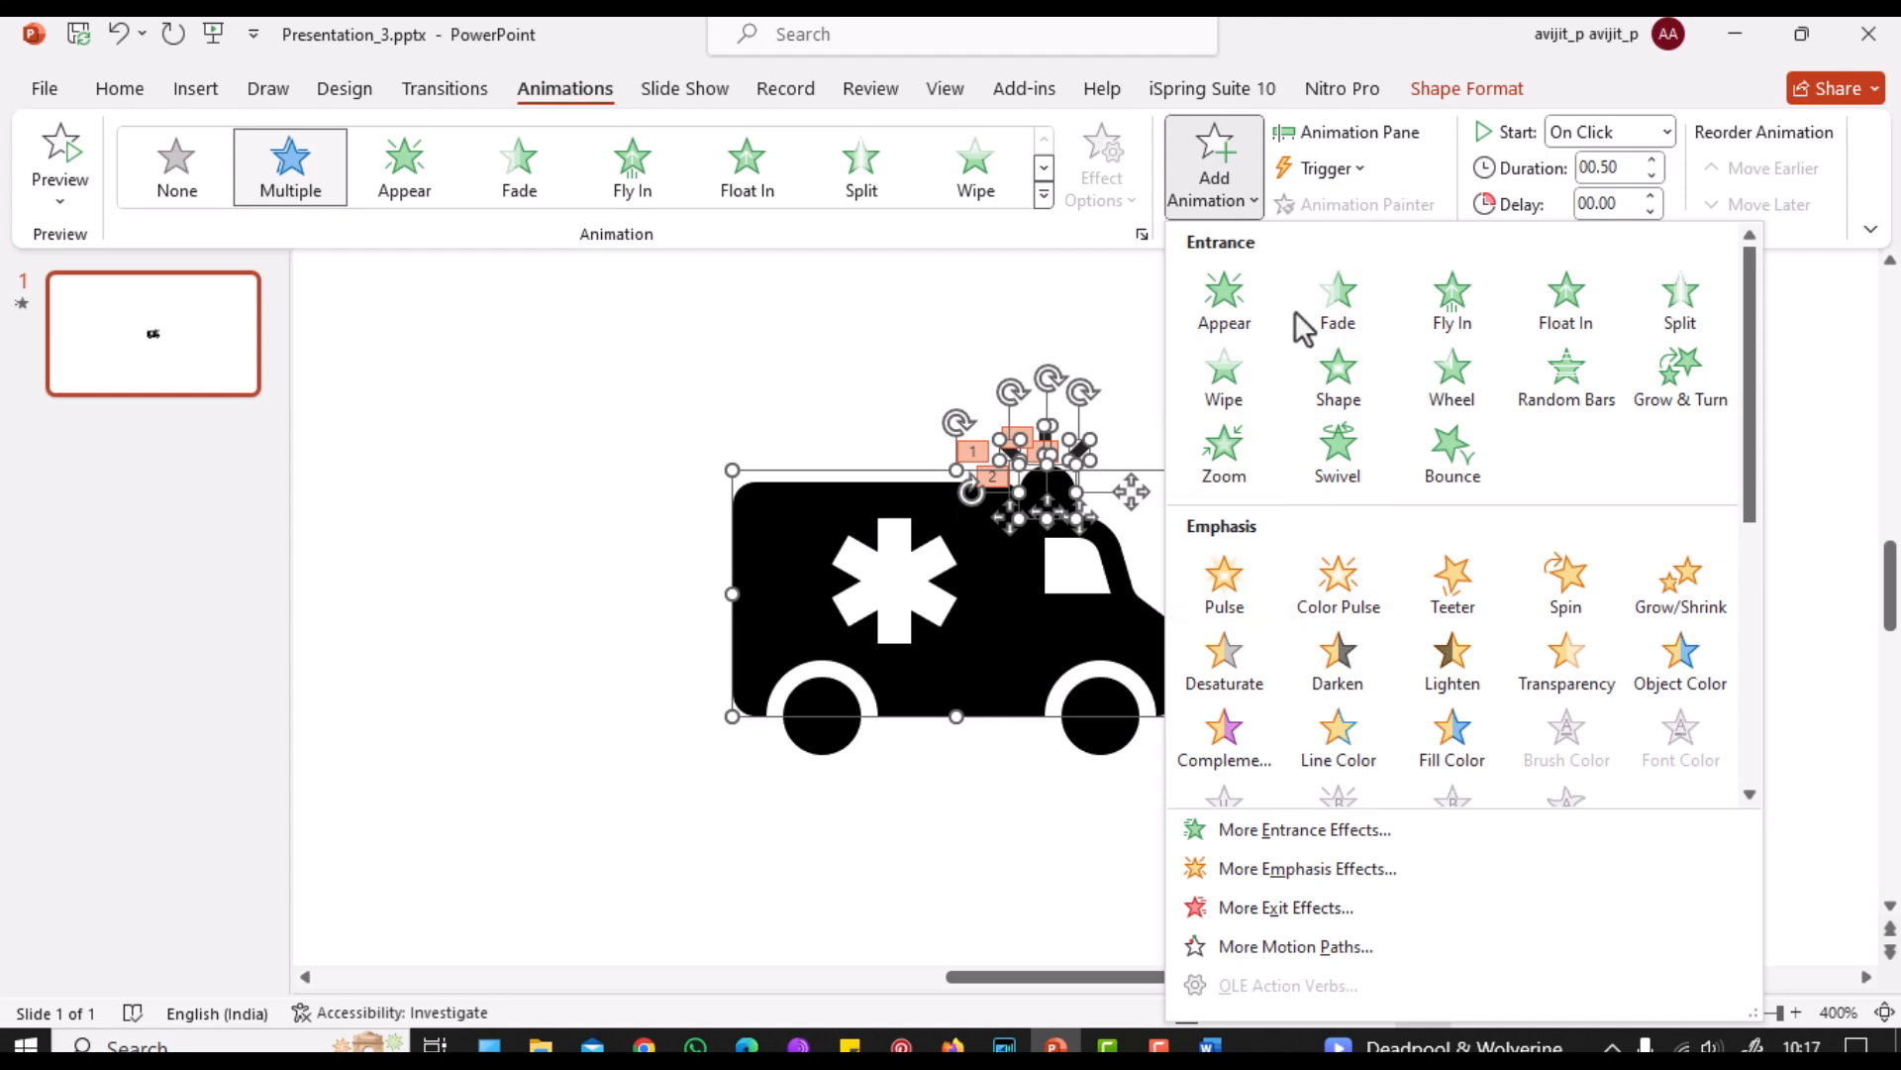
click(1469, 606)
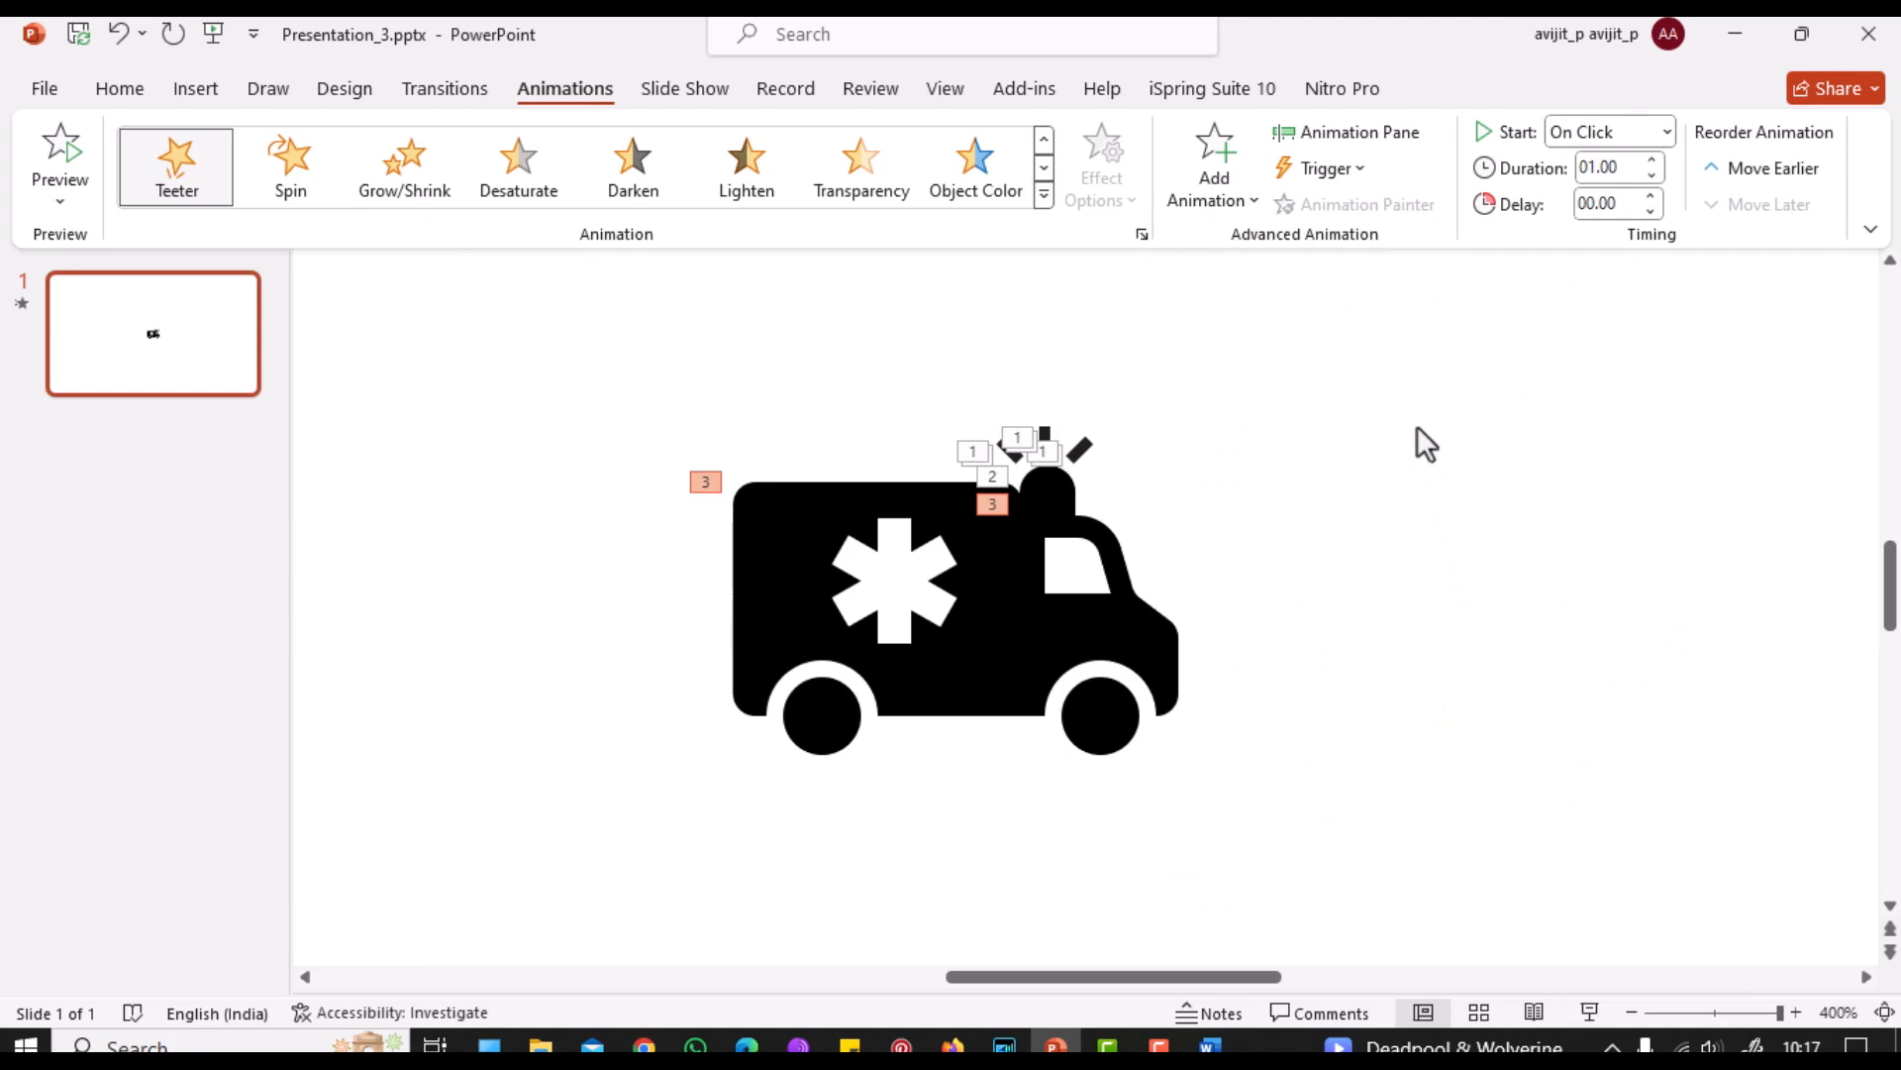
click(1341, 130)
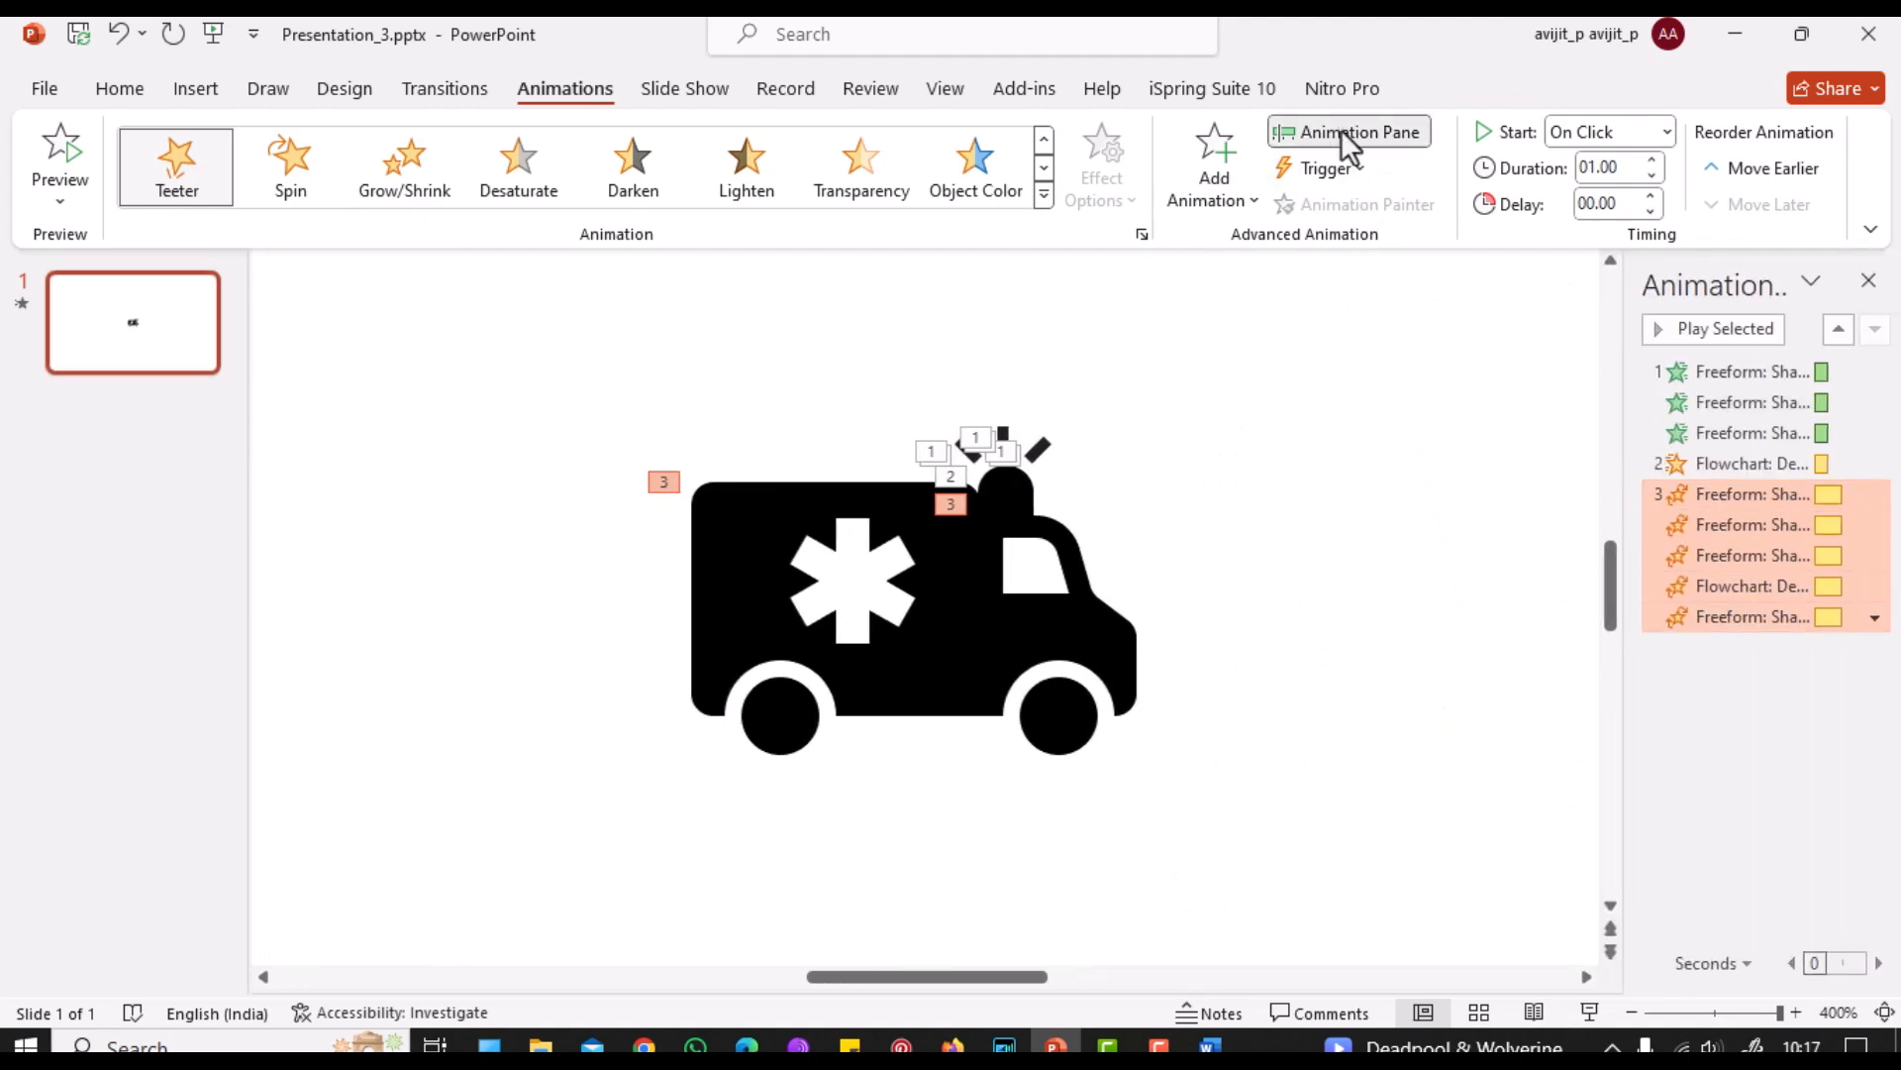
click(1868, 284)
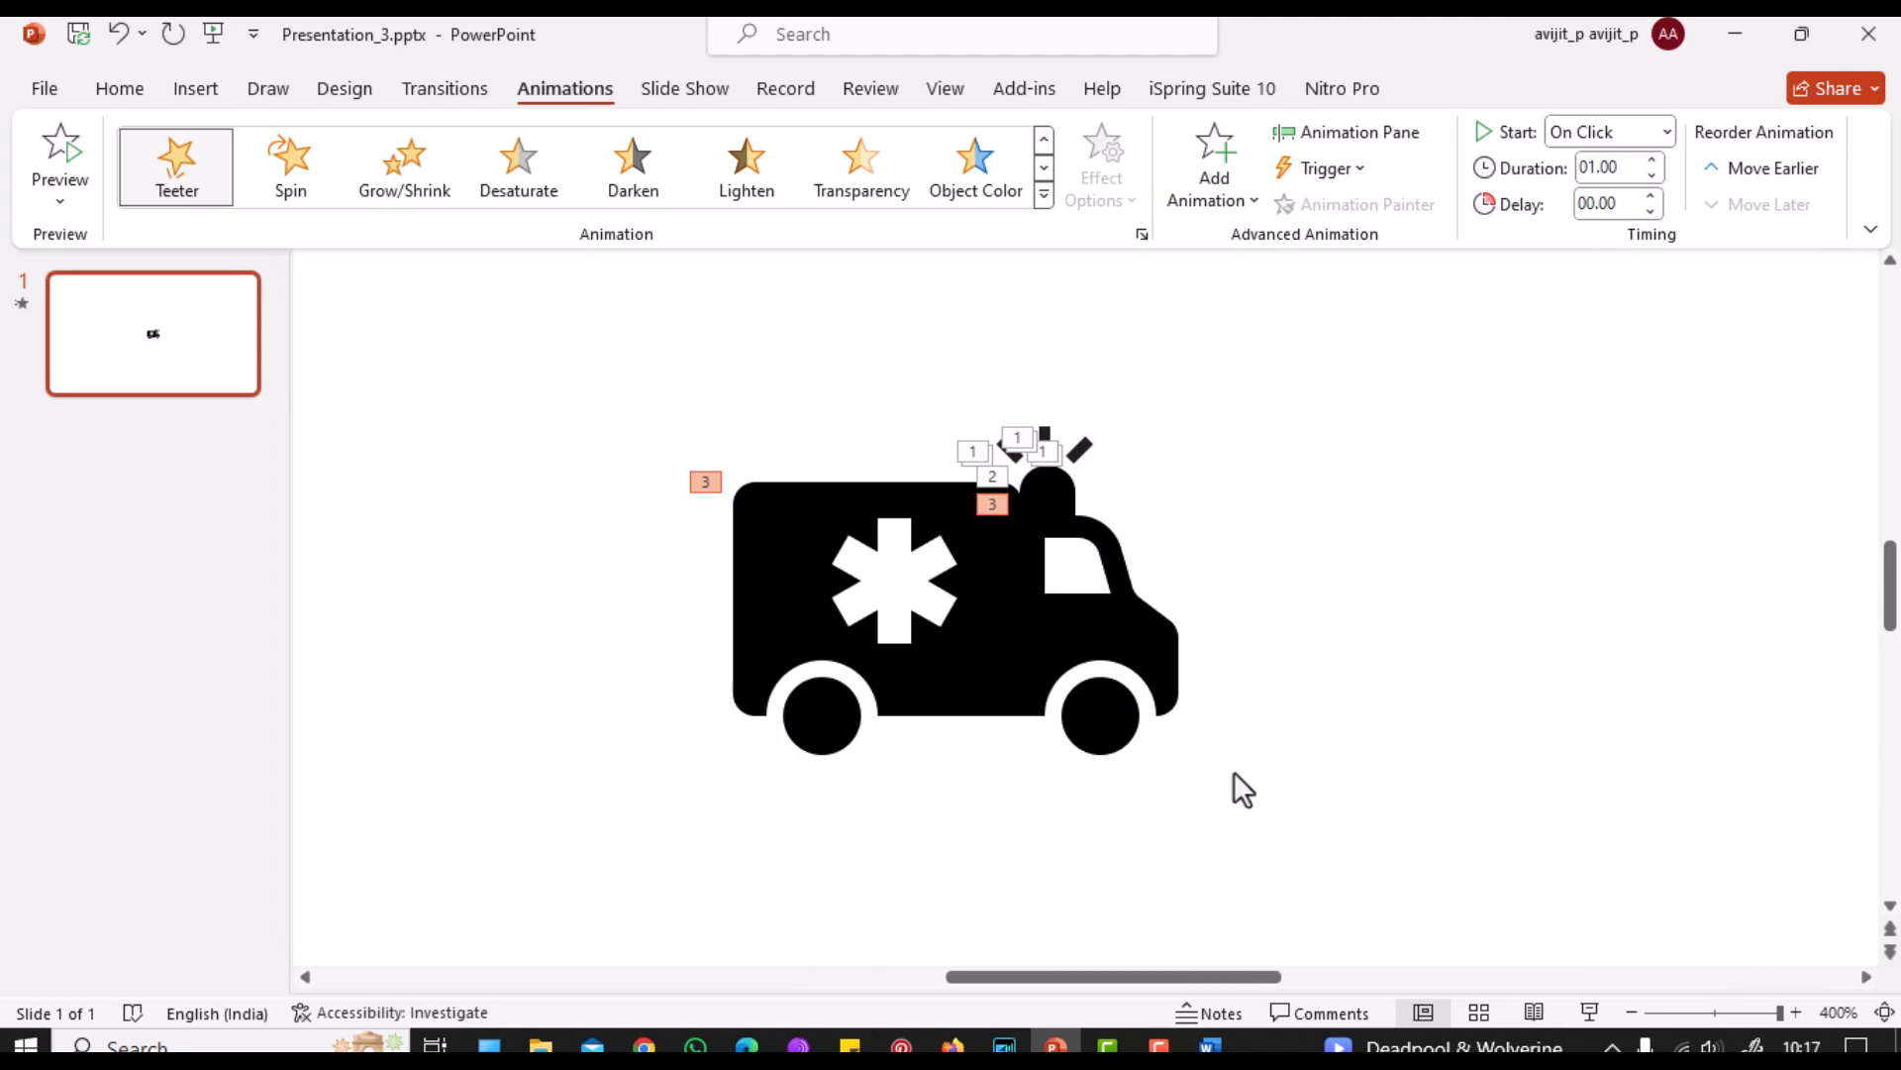
Step: Draw a straight horizontal line beneath the ambulance, running from the front wheel to beyond its front end
scroll(1234, 771, down, 1)
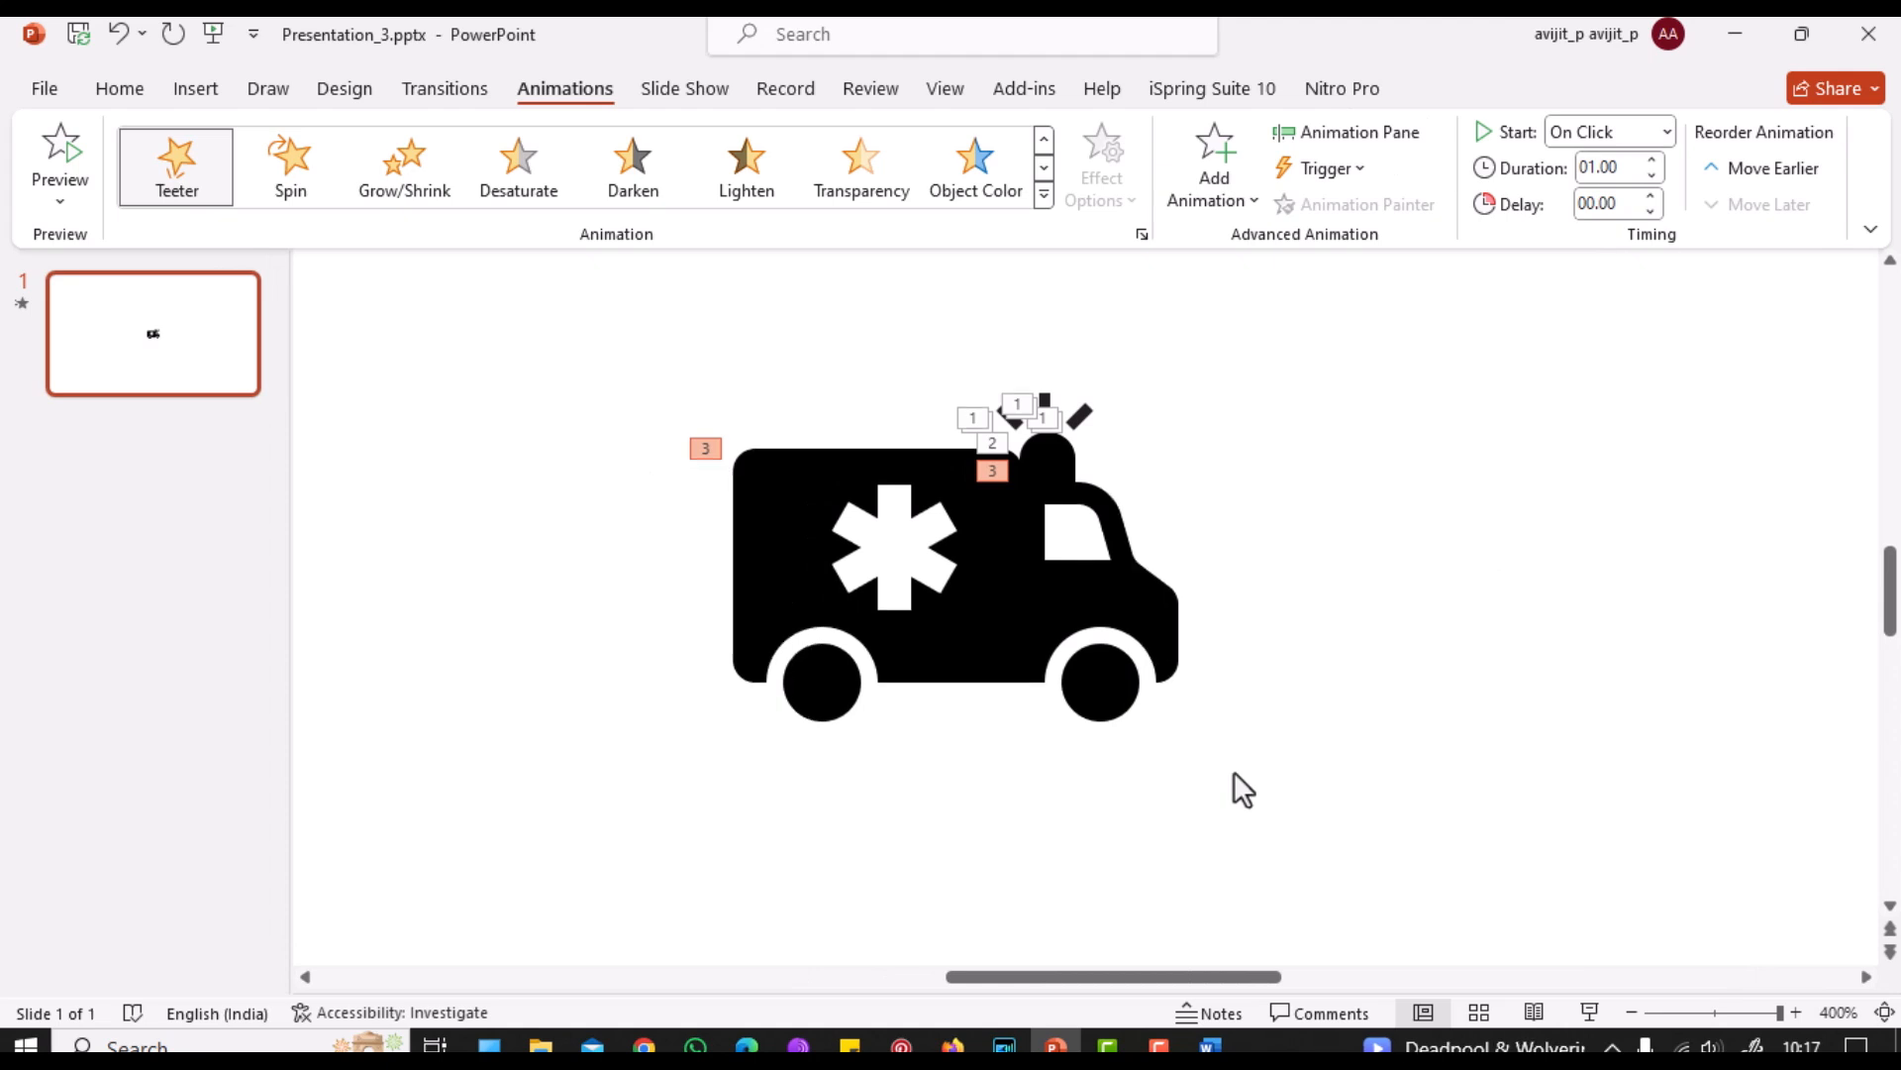
click(186, 92)
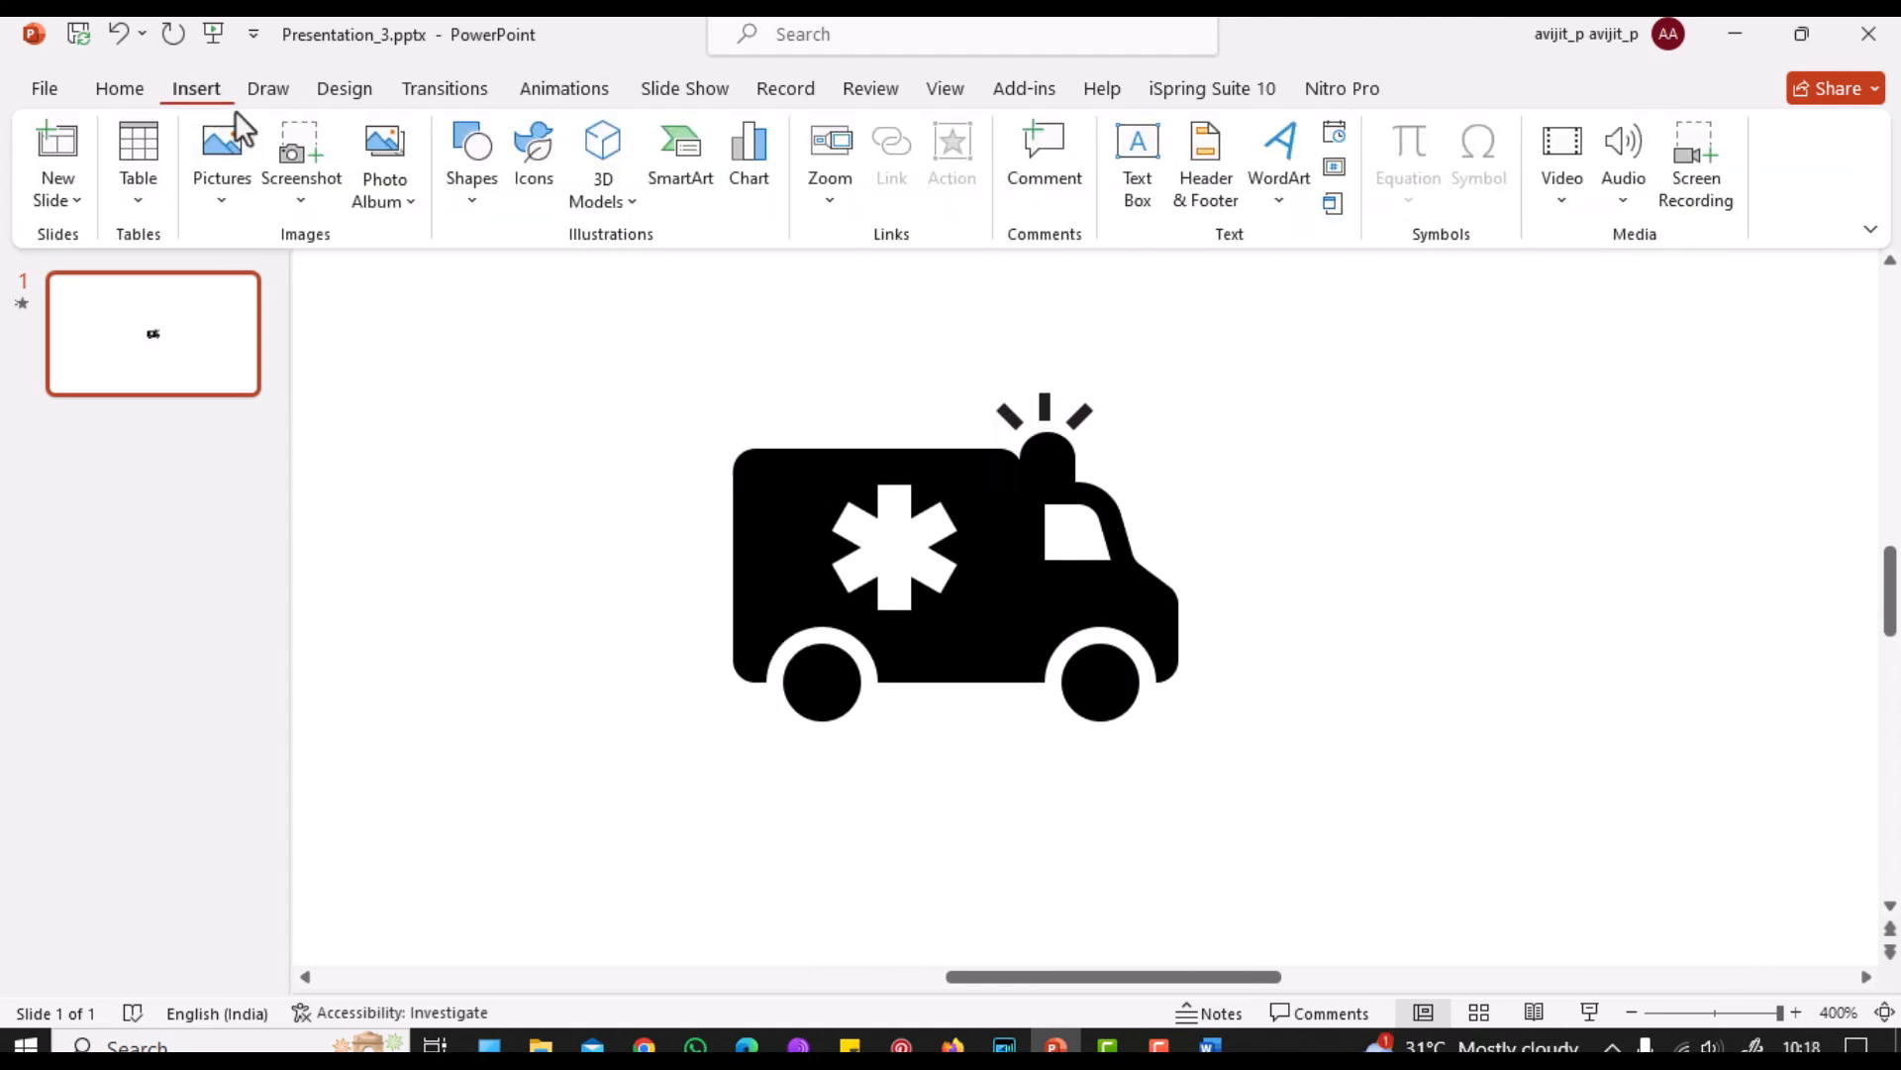
click(465, 193)
click(542, 282)
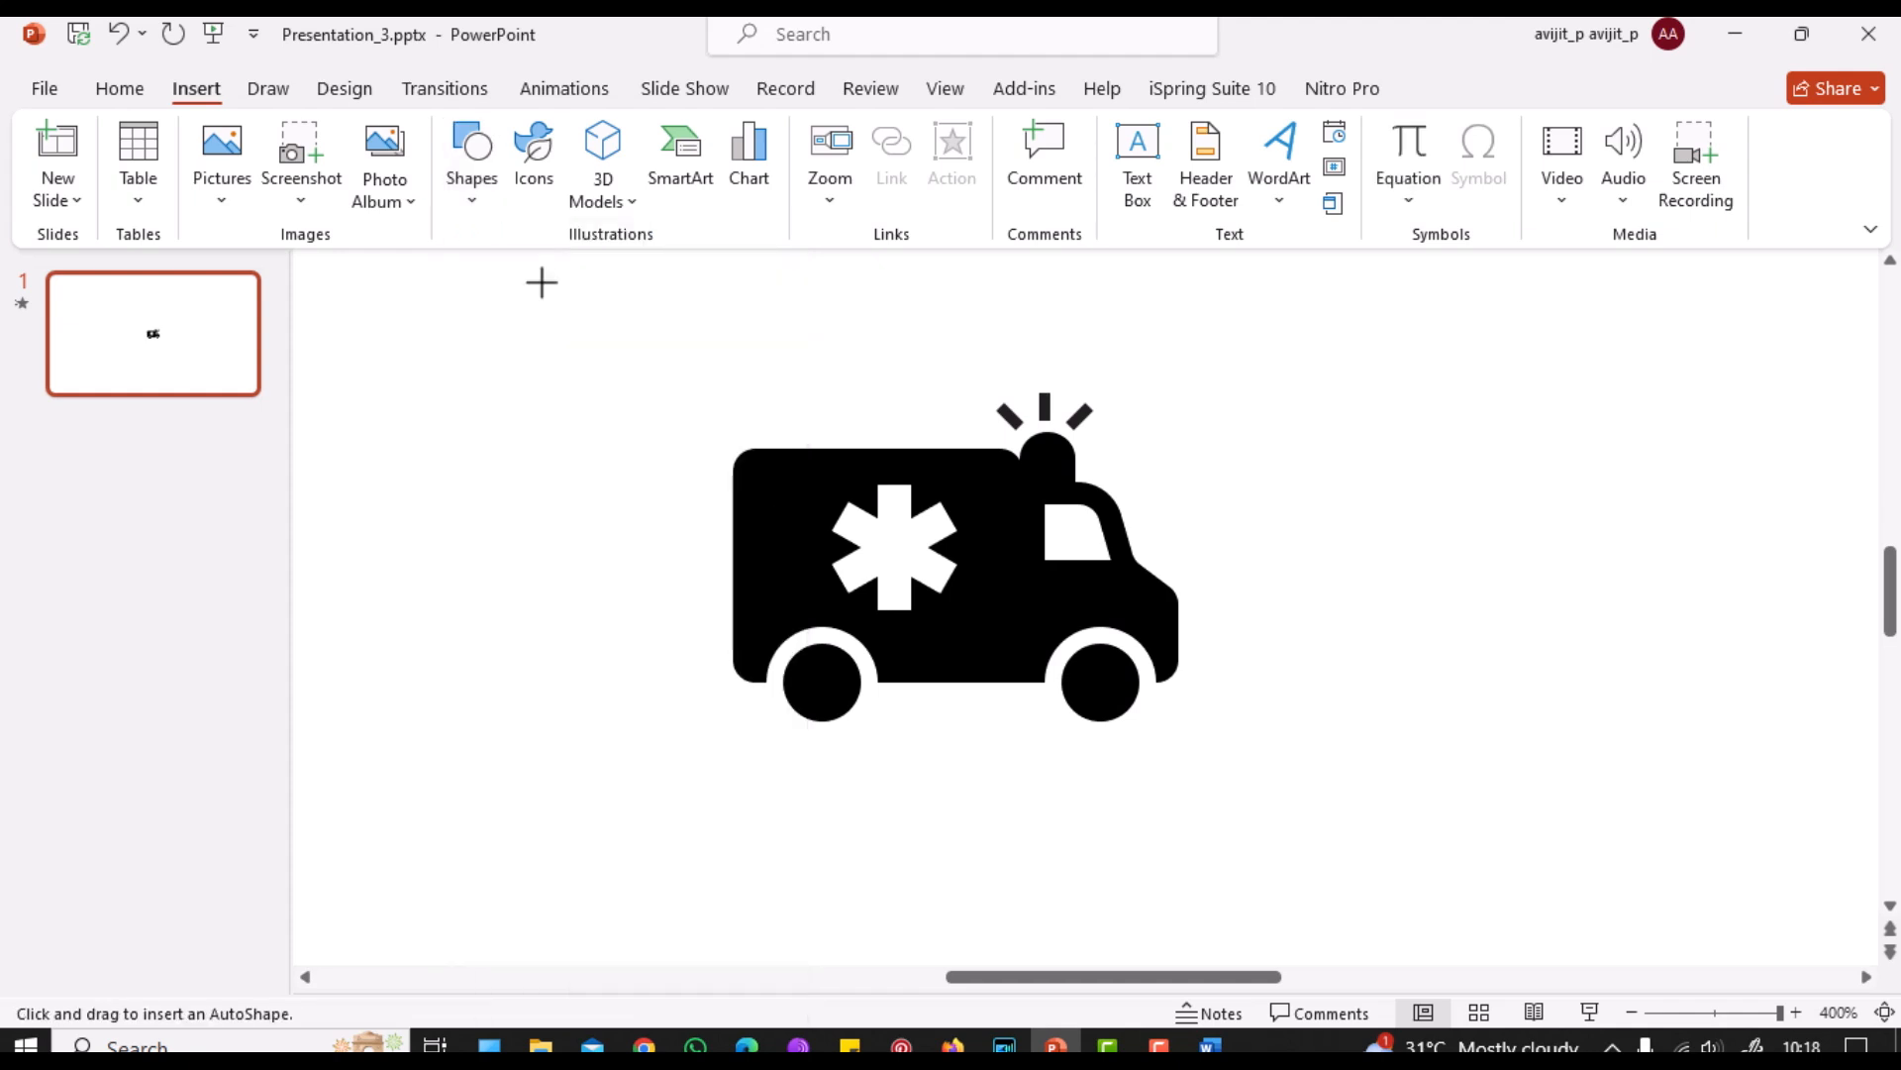
drag(1021, 773, 1284, 775)
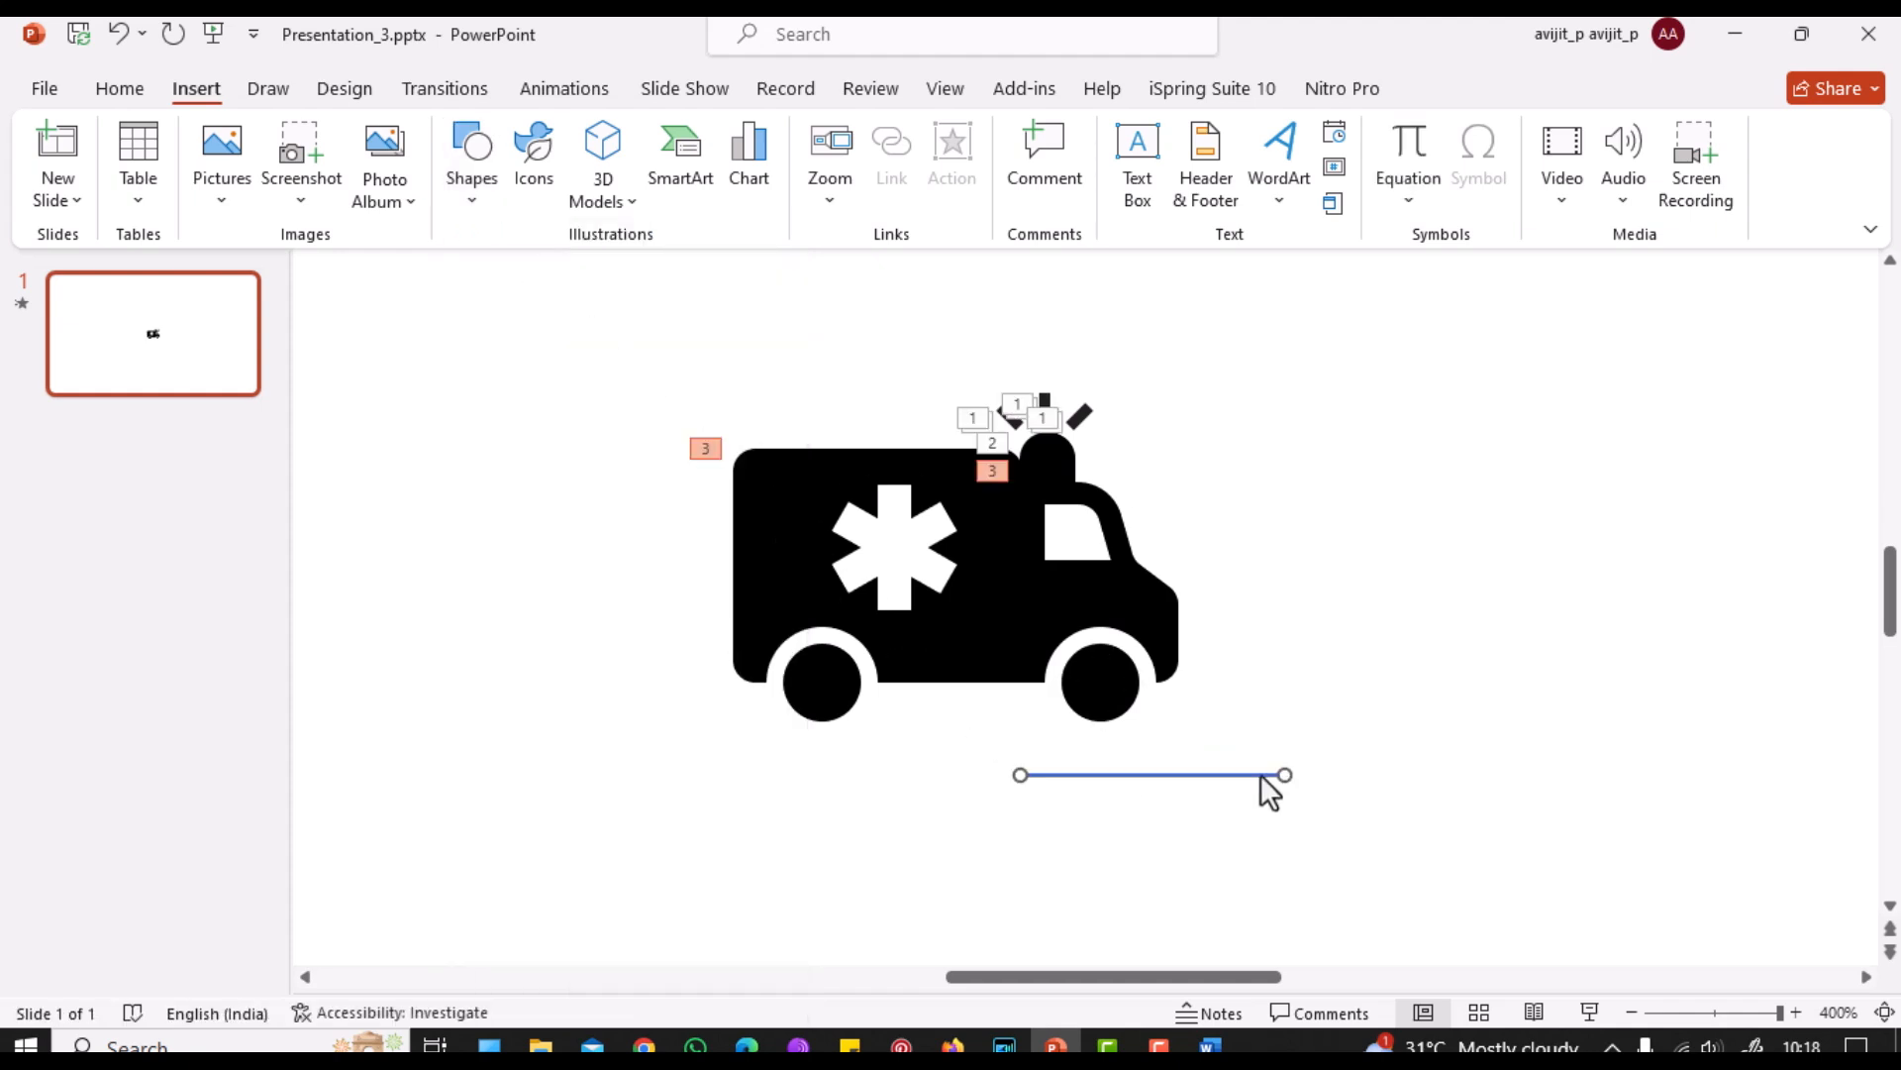
Step: Move the blue line ahead of the ambulance, level with the wheel bottoms, and apply the Lines motion path to it
mouse_move(1168, 776)
mouse_down()
mouse_move(1394, 726)
mouse_move(1231, 726)
mouse_move(1455, 719)
mouse_up()
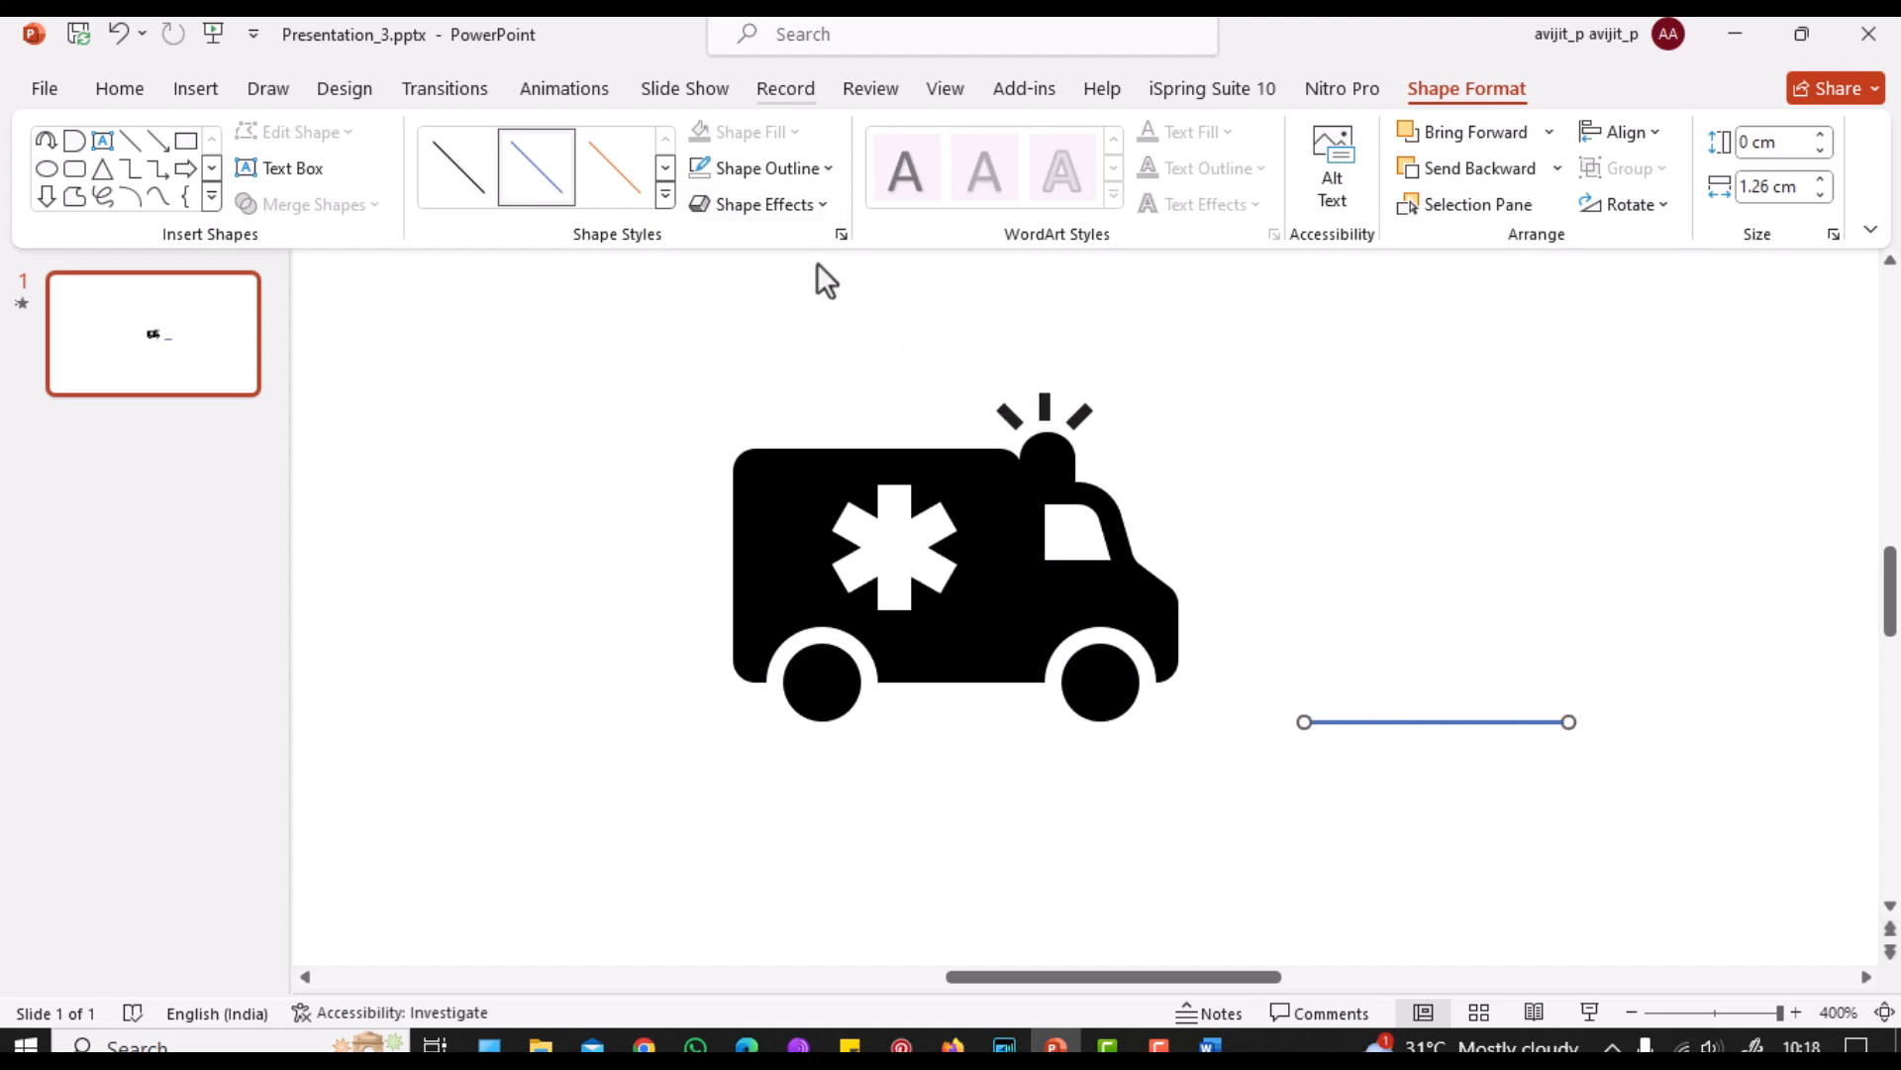
click(576, 91)
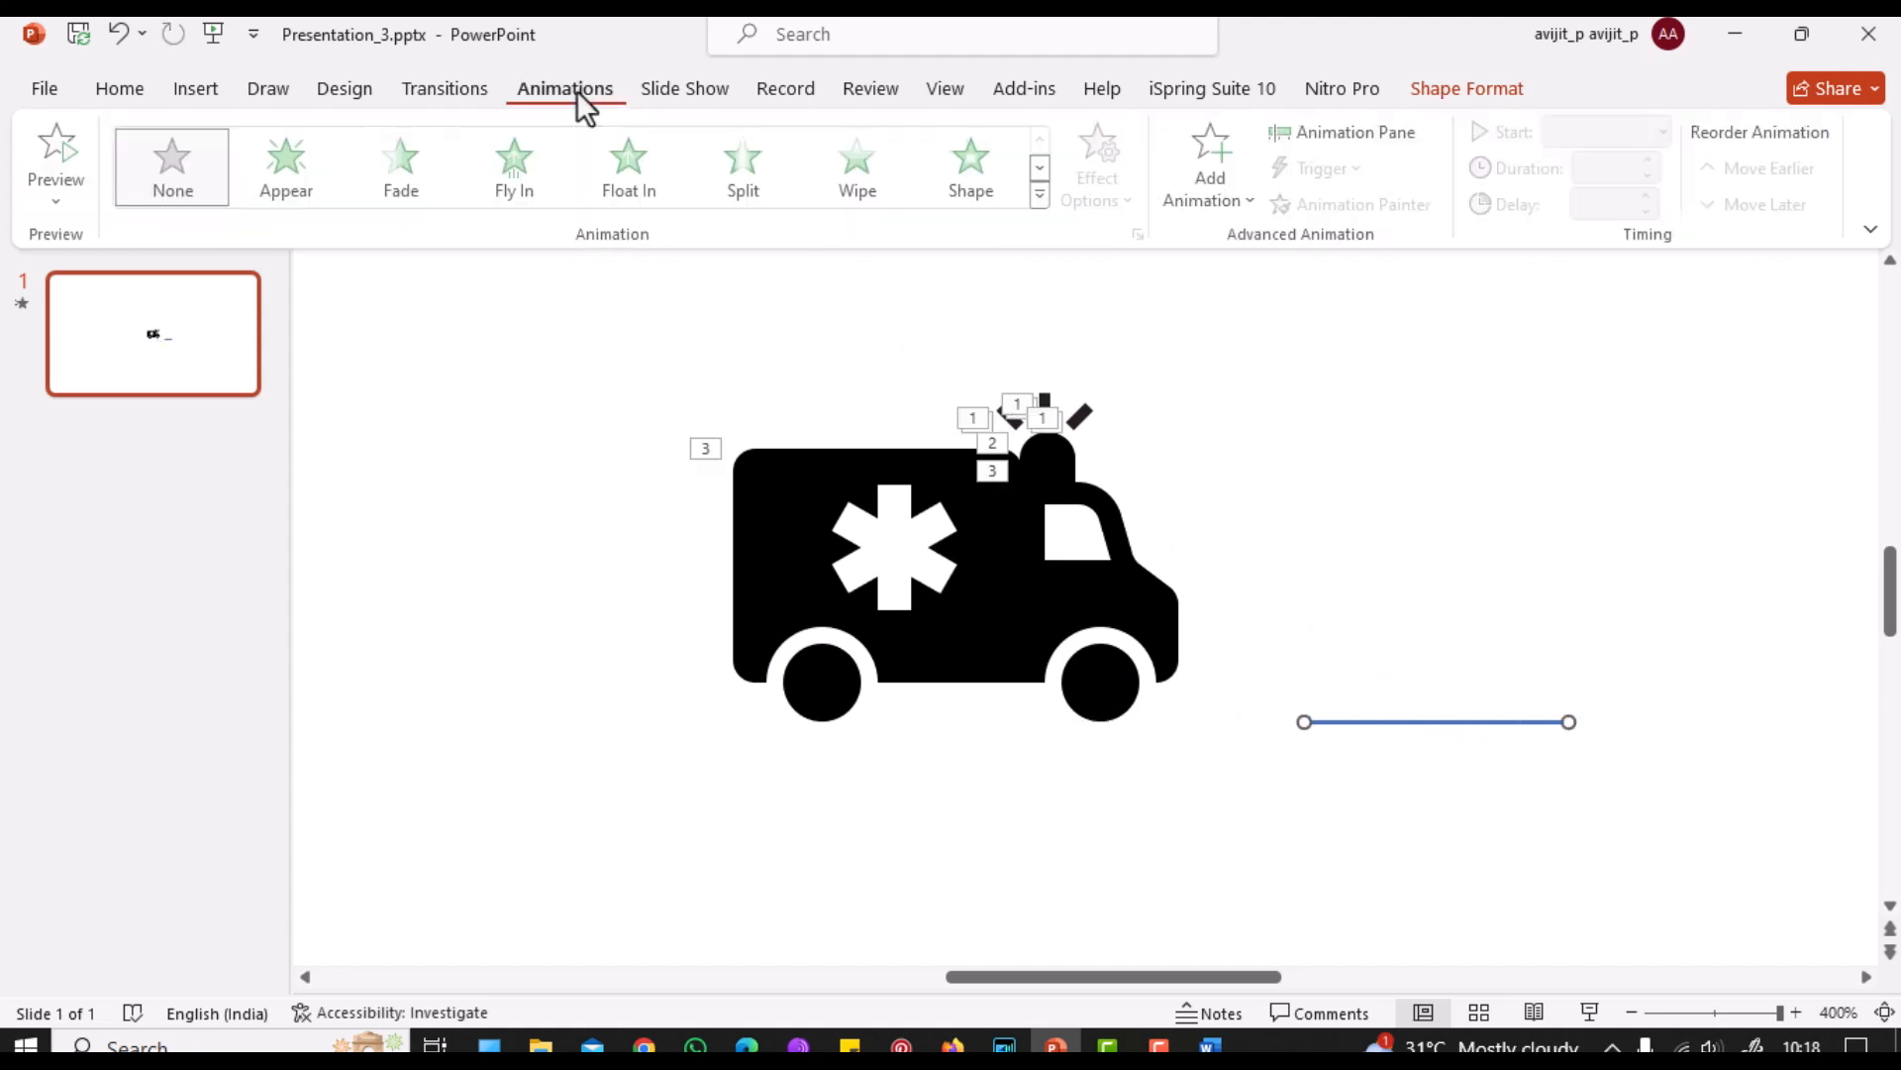
click(1043, 168)
click(1044, 169)
click(1044, 168)
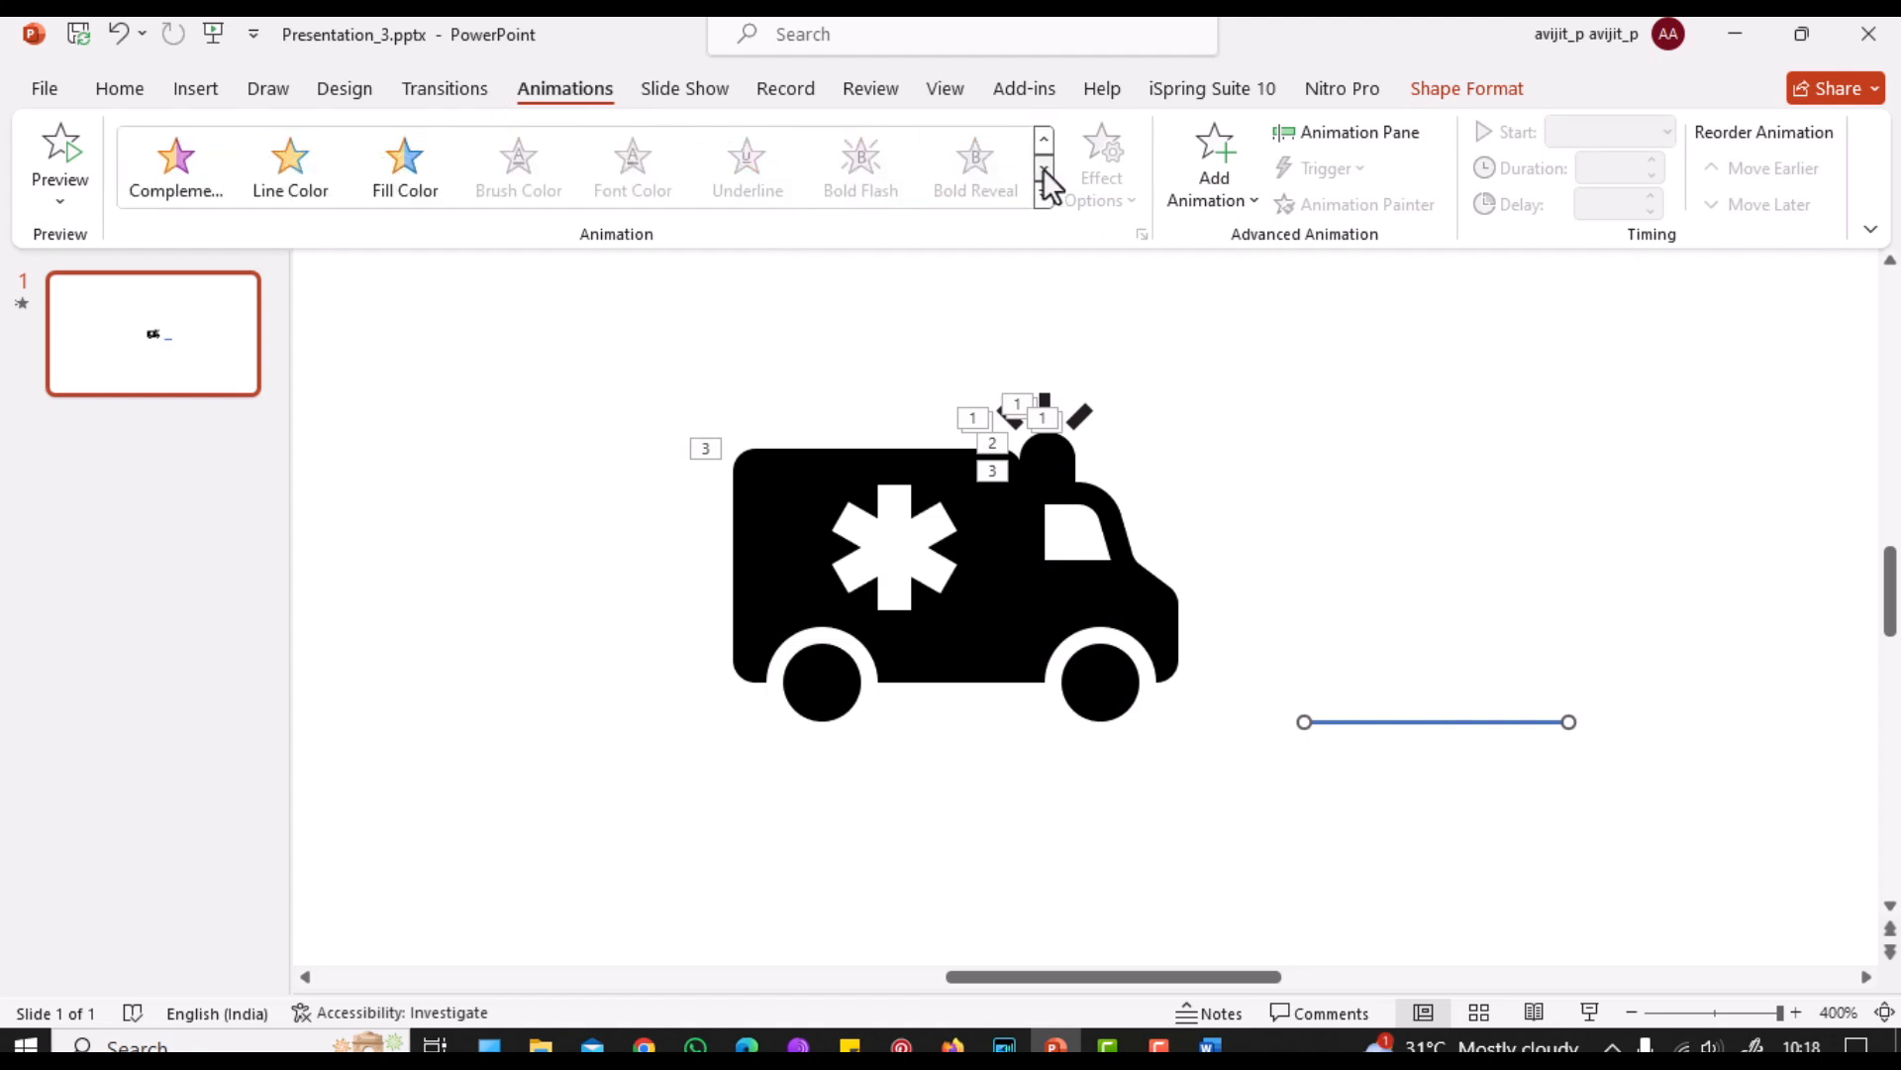
click(1043, 168)
click(1044, 168)
click(862, 180)
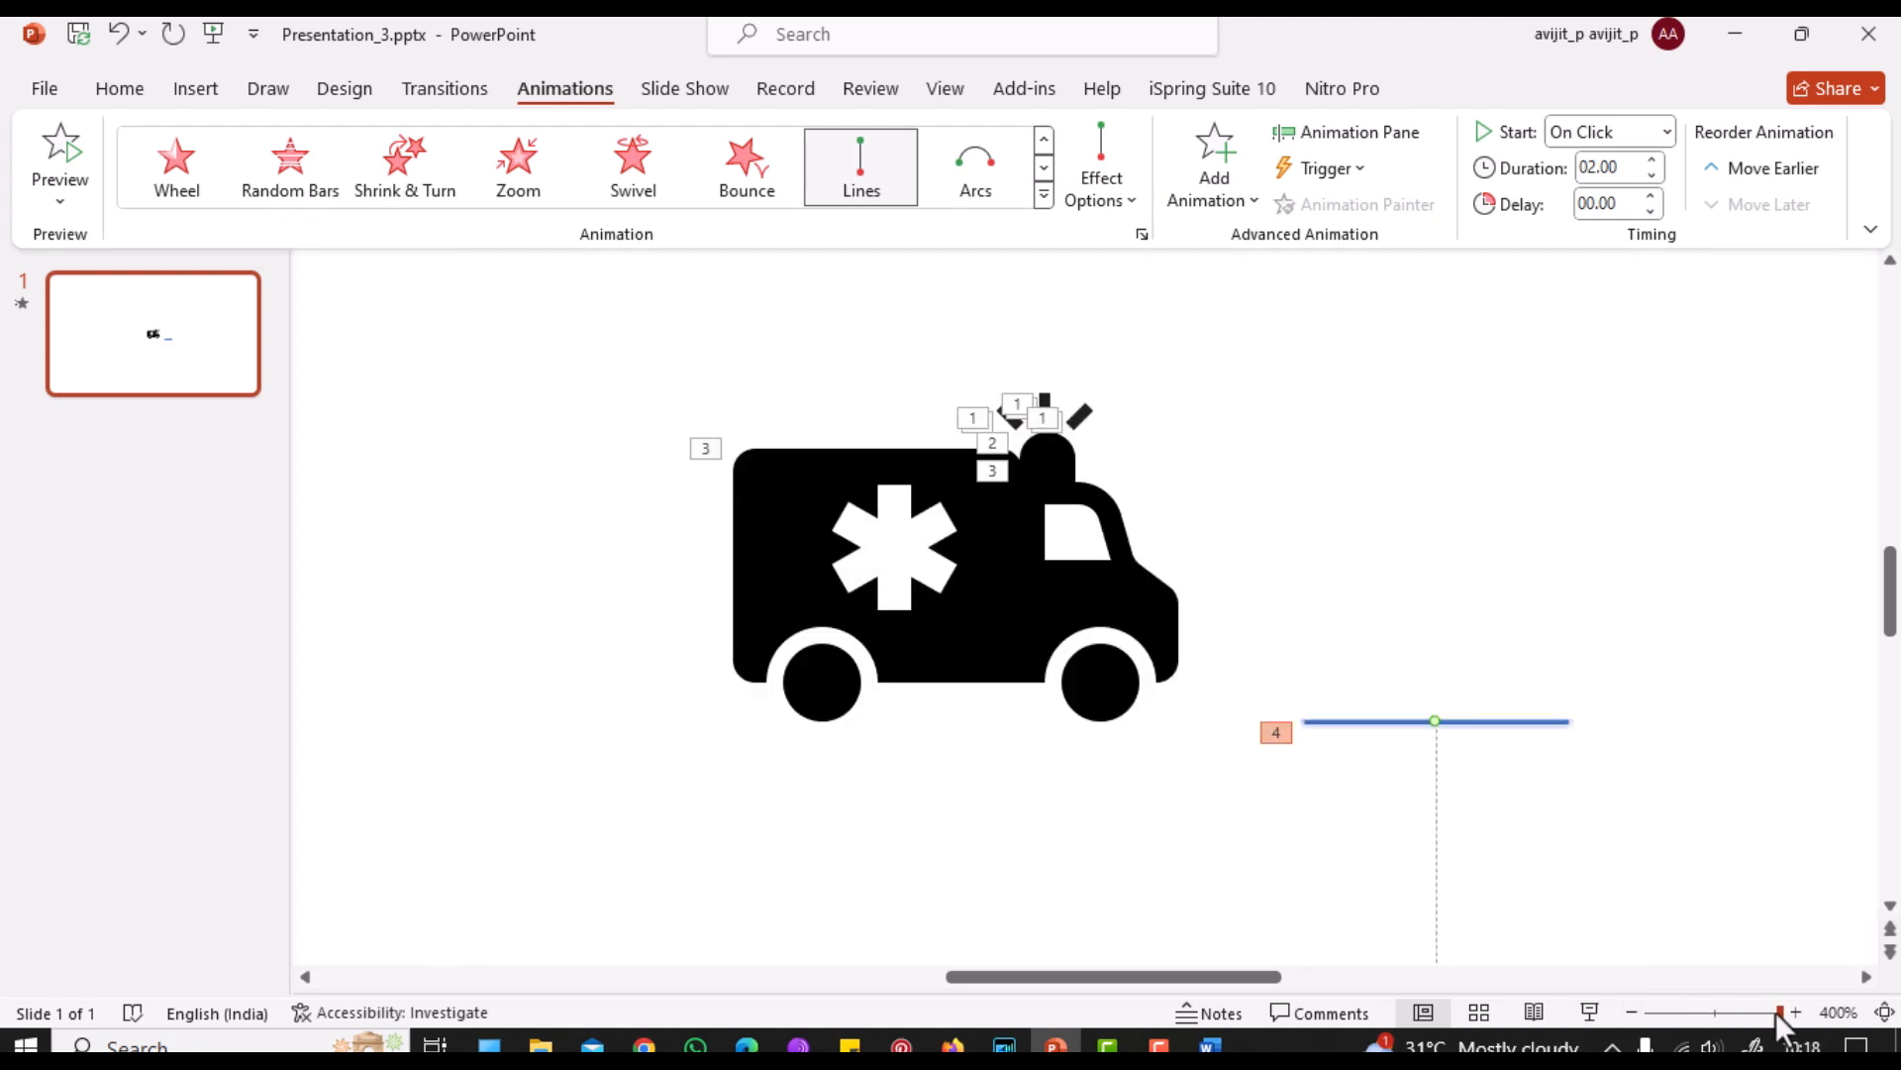
Step: Redirect the line's motion path horizontally toward the ambulance so that it ends beneath the front wheel
drag(1777, 1012, 1719, 1022)
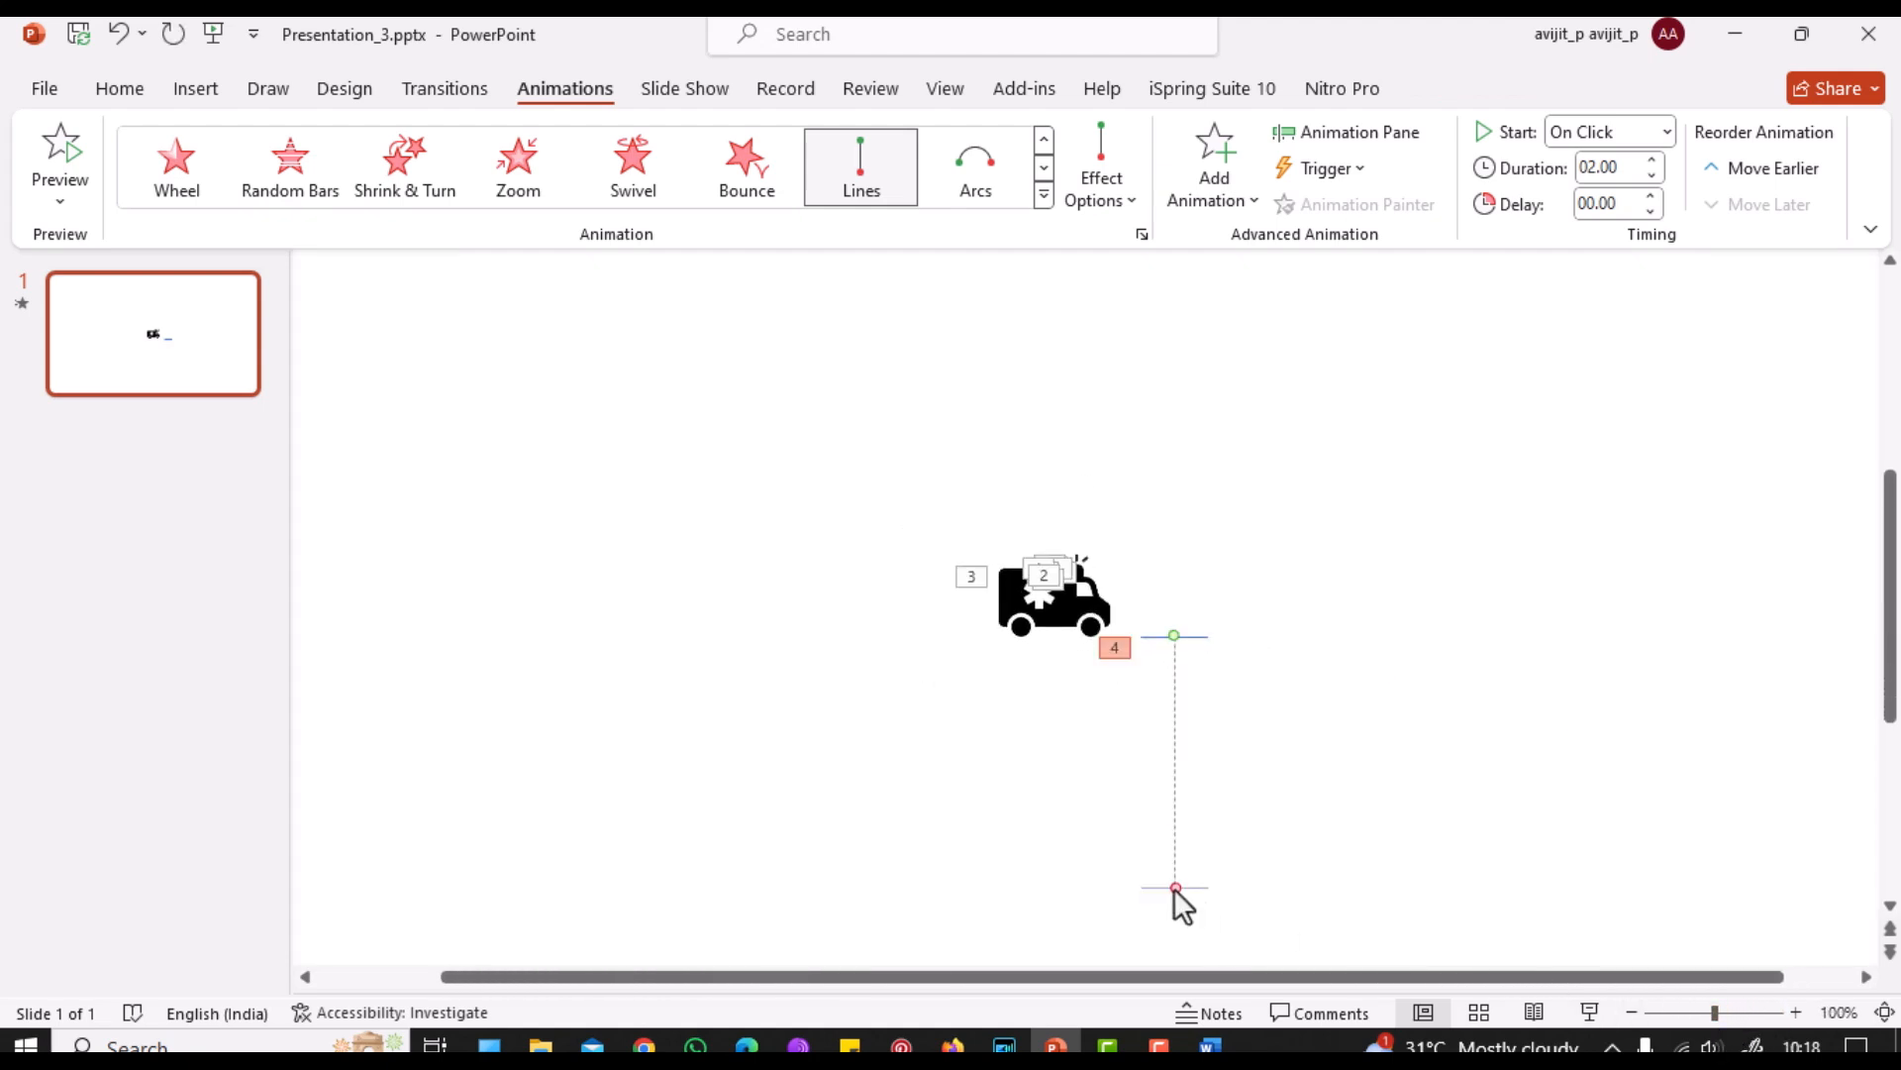
drag(1175, 889, 1089, 639)
click(1317, 697)
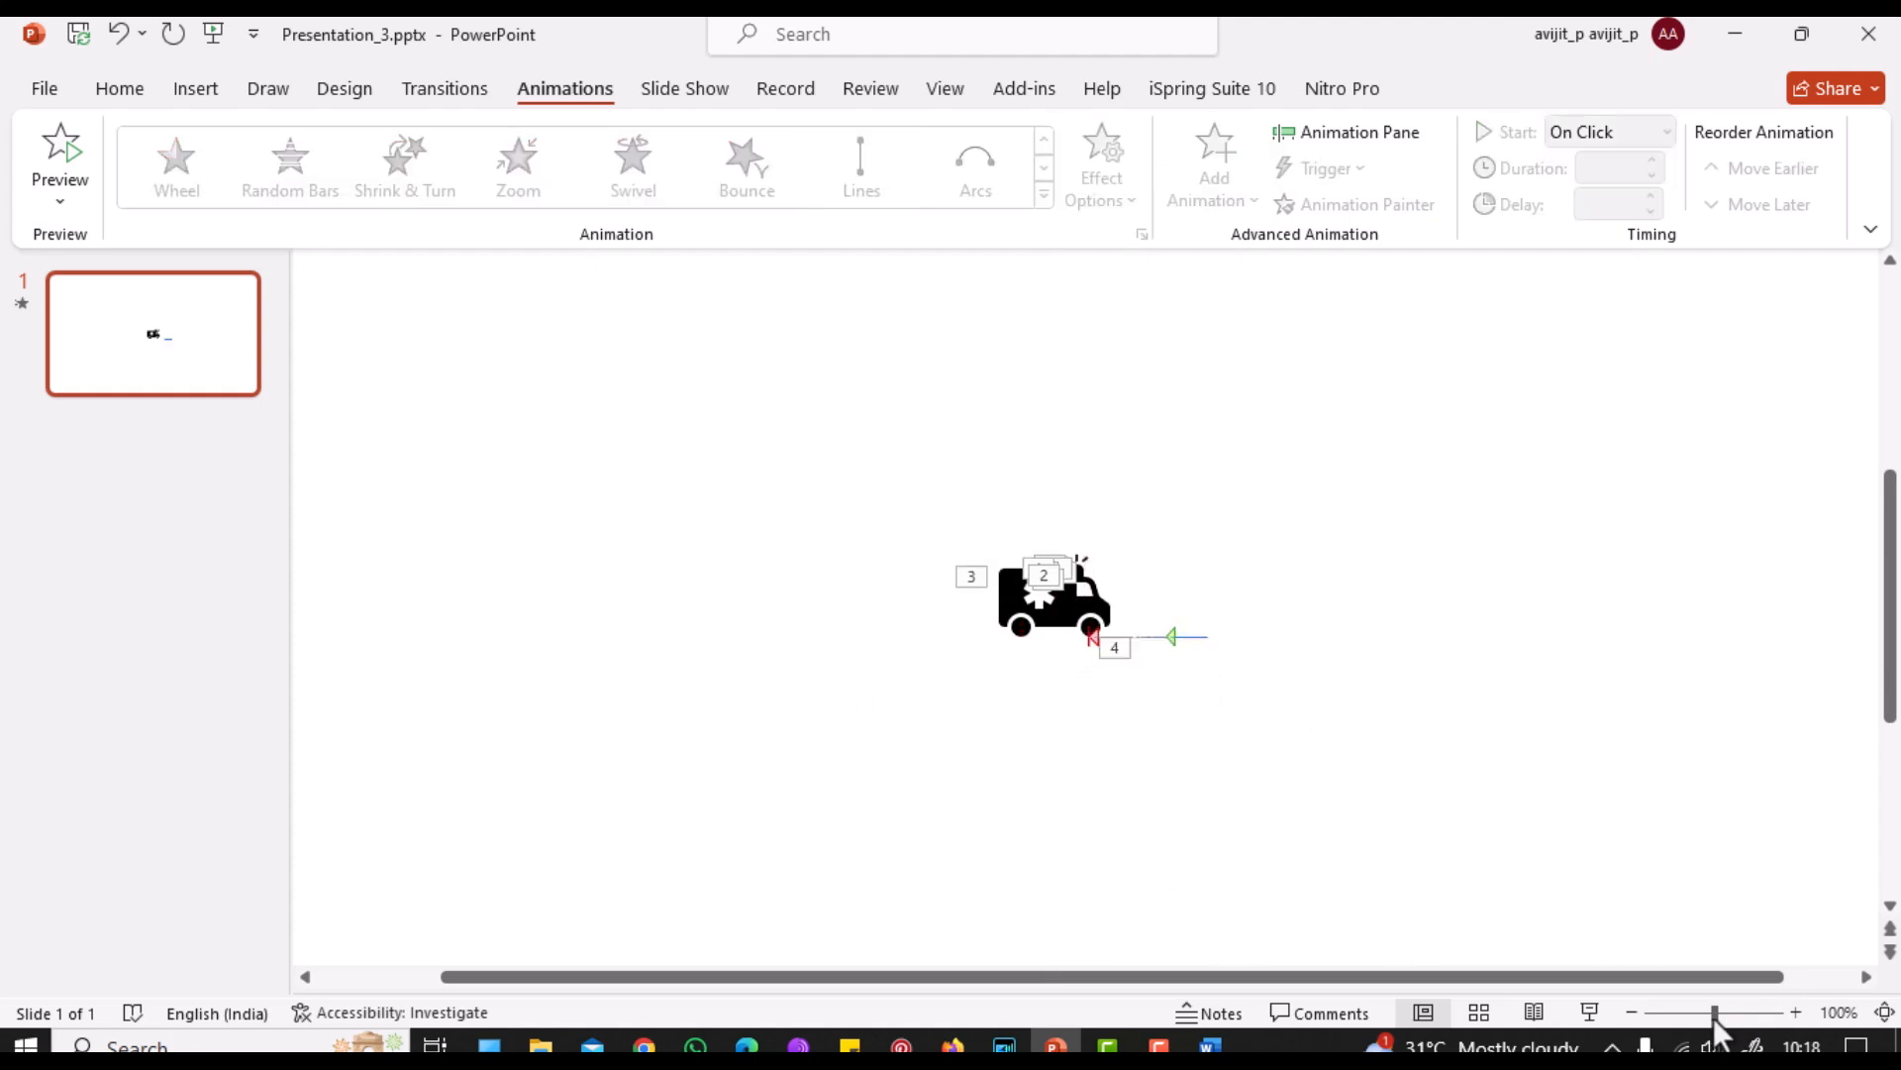
drag(1714, 1018, 1801, 1013)
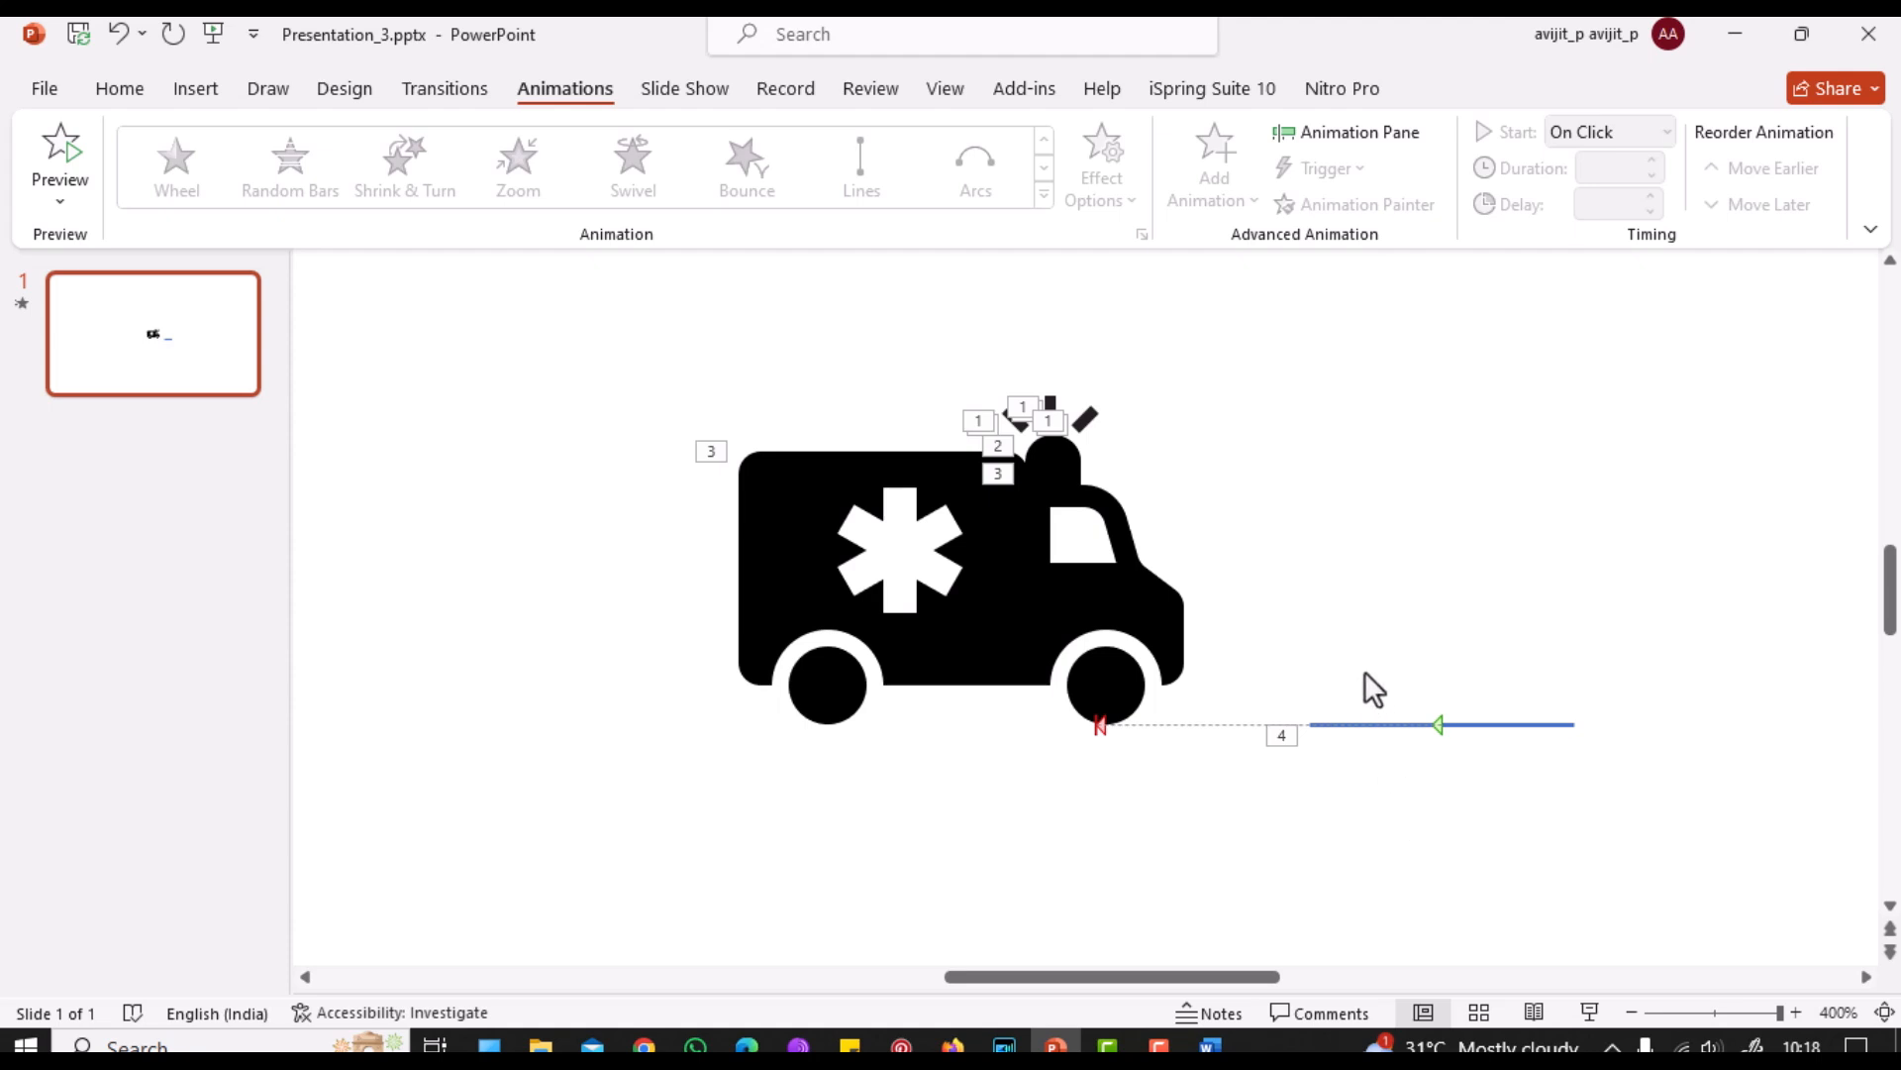
click(1103, 727)
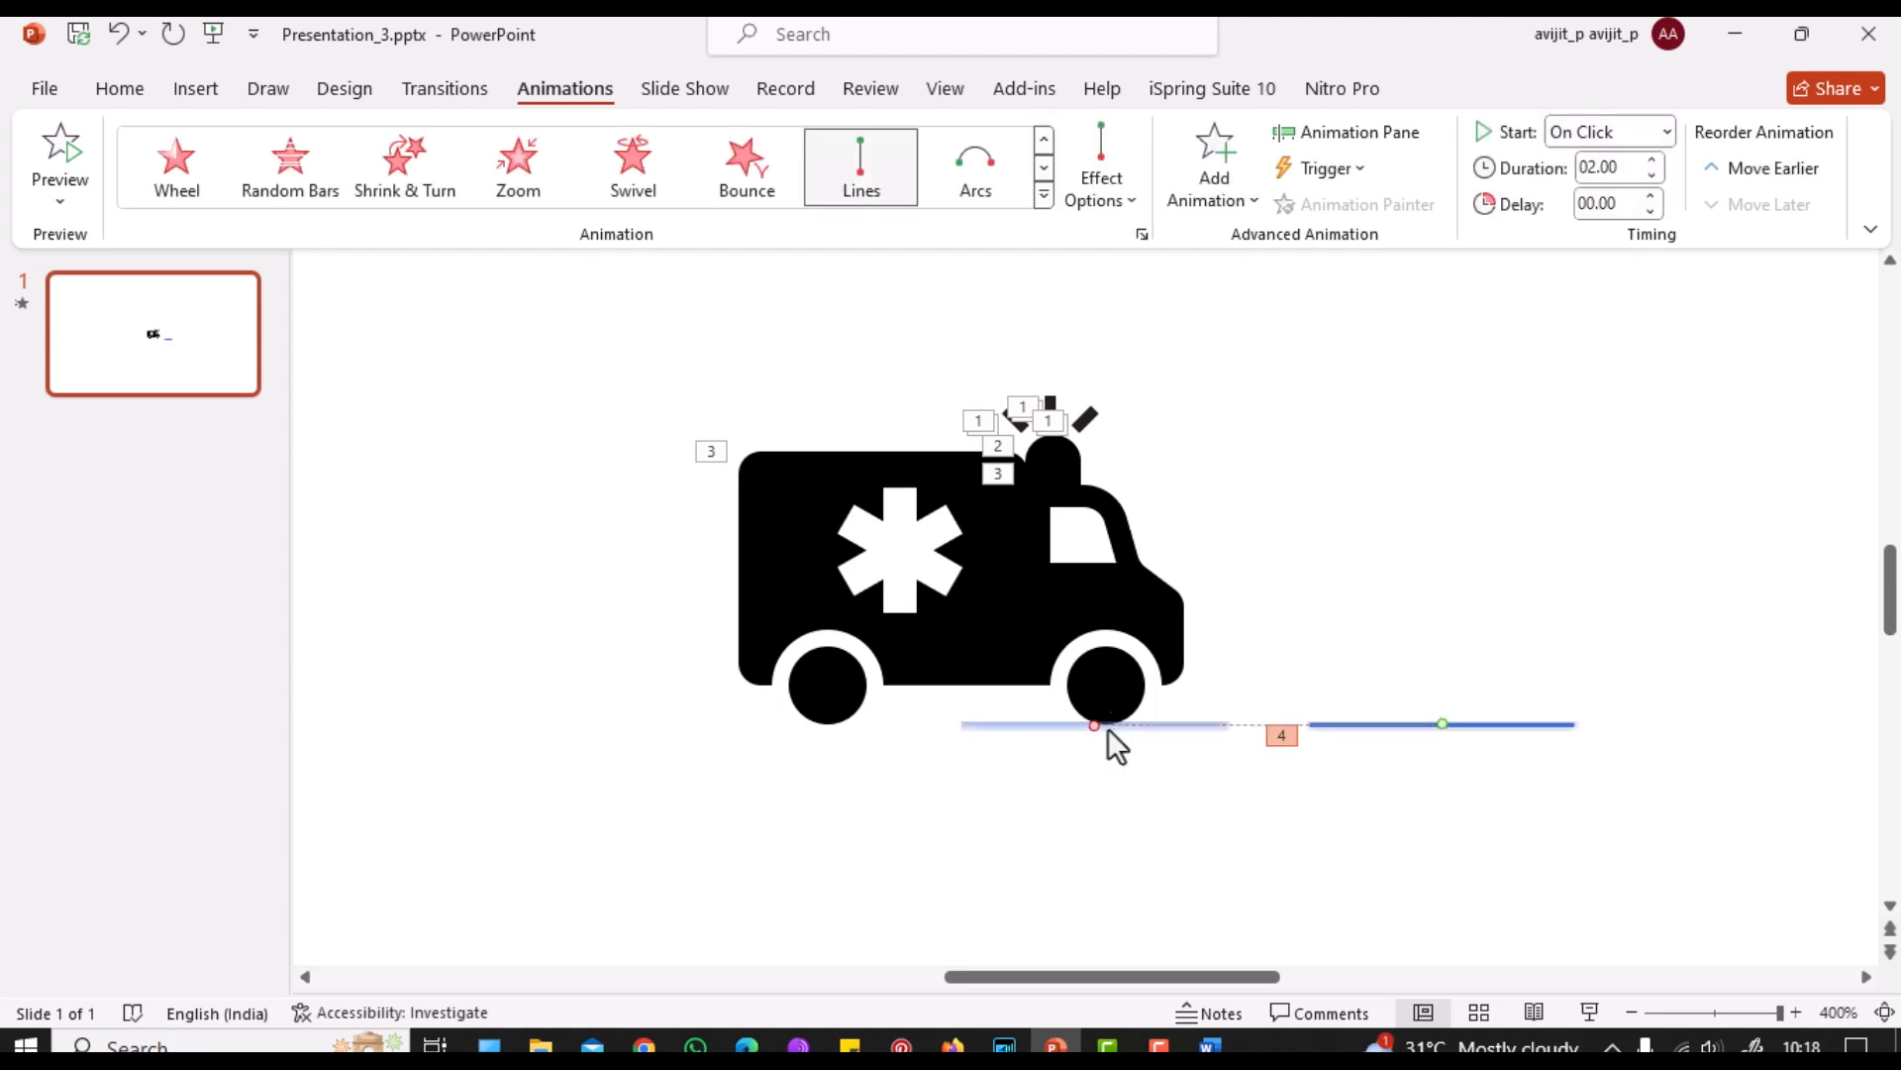
Step: Duplicate the animated line twice, placing the copies in an evenly spaced row beneath the front and rear wheels
click(1476, 728)
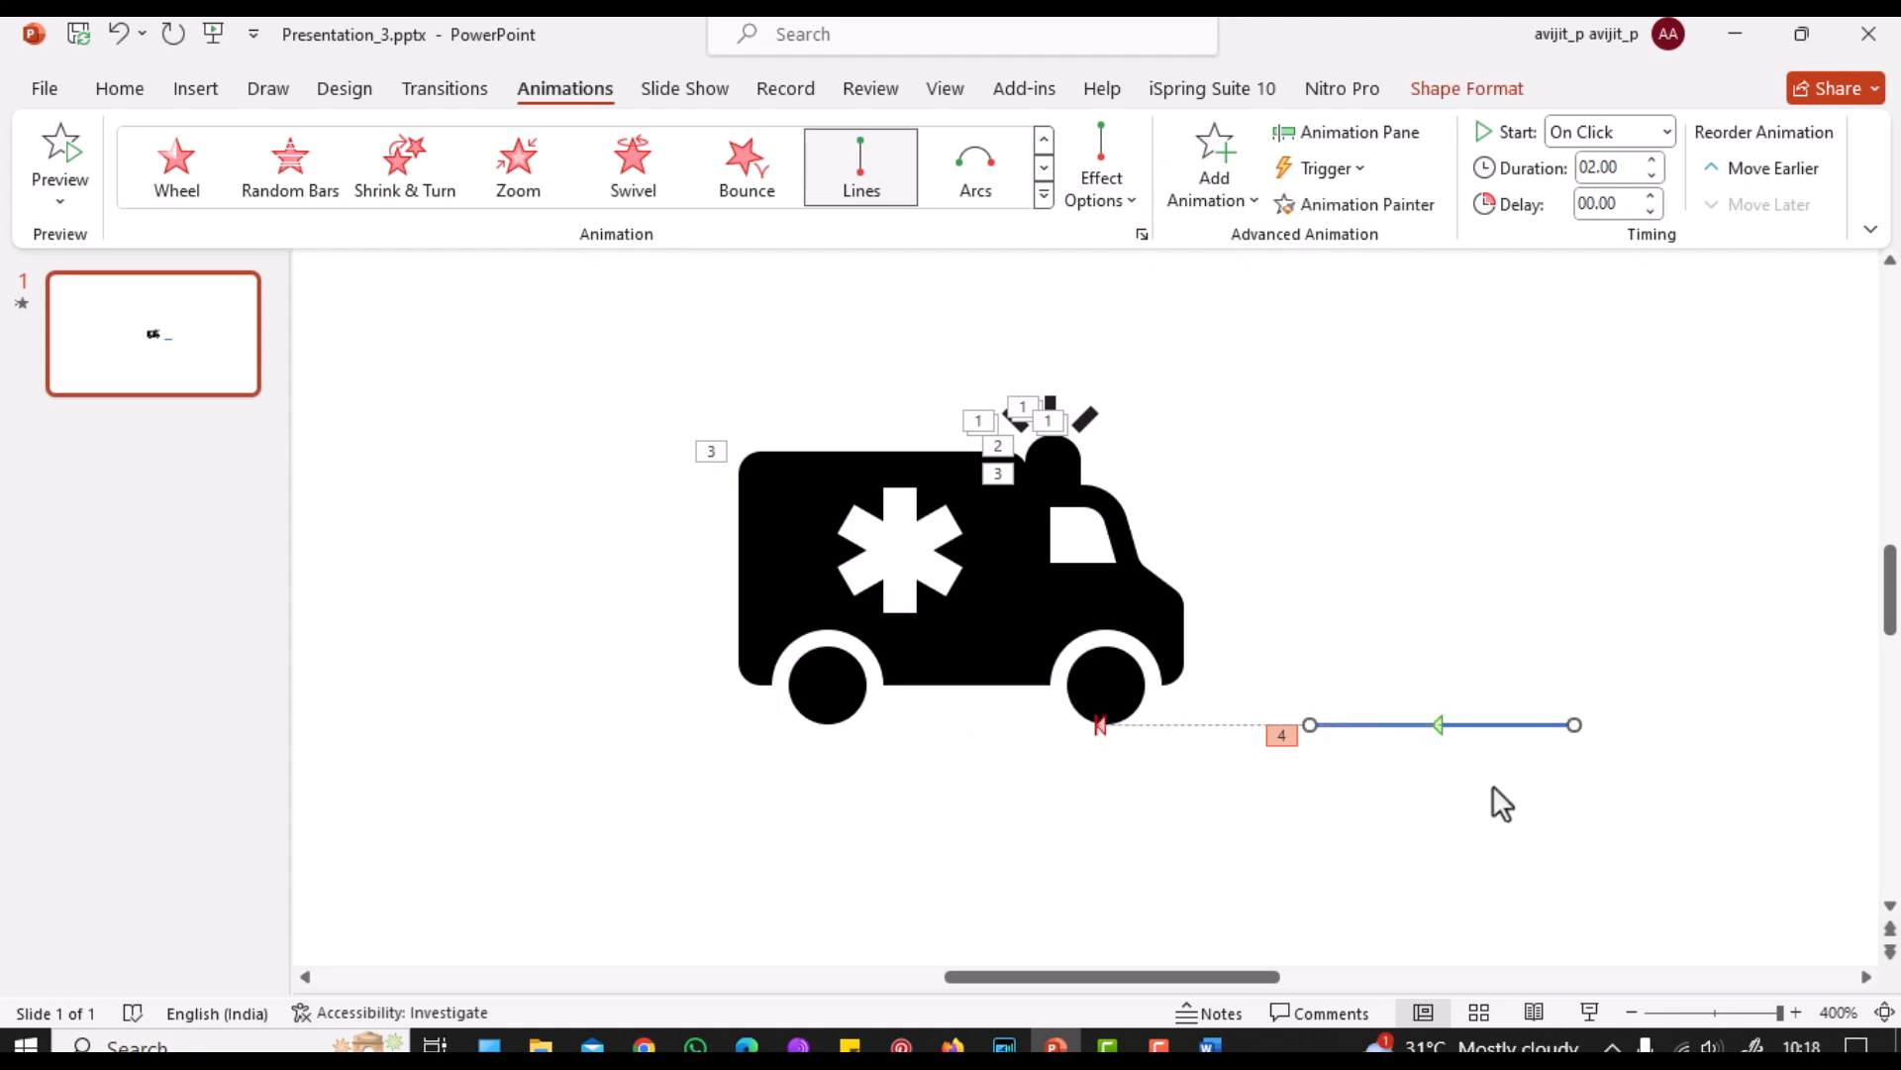
key(ctrl+d)
drag(1553, 814, 1117, 730)
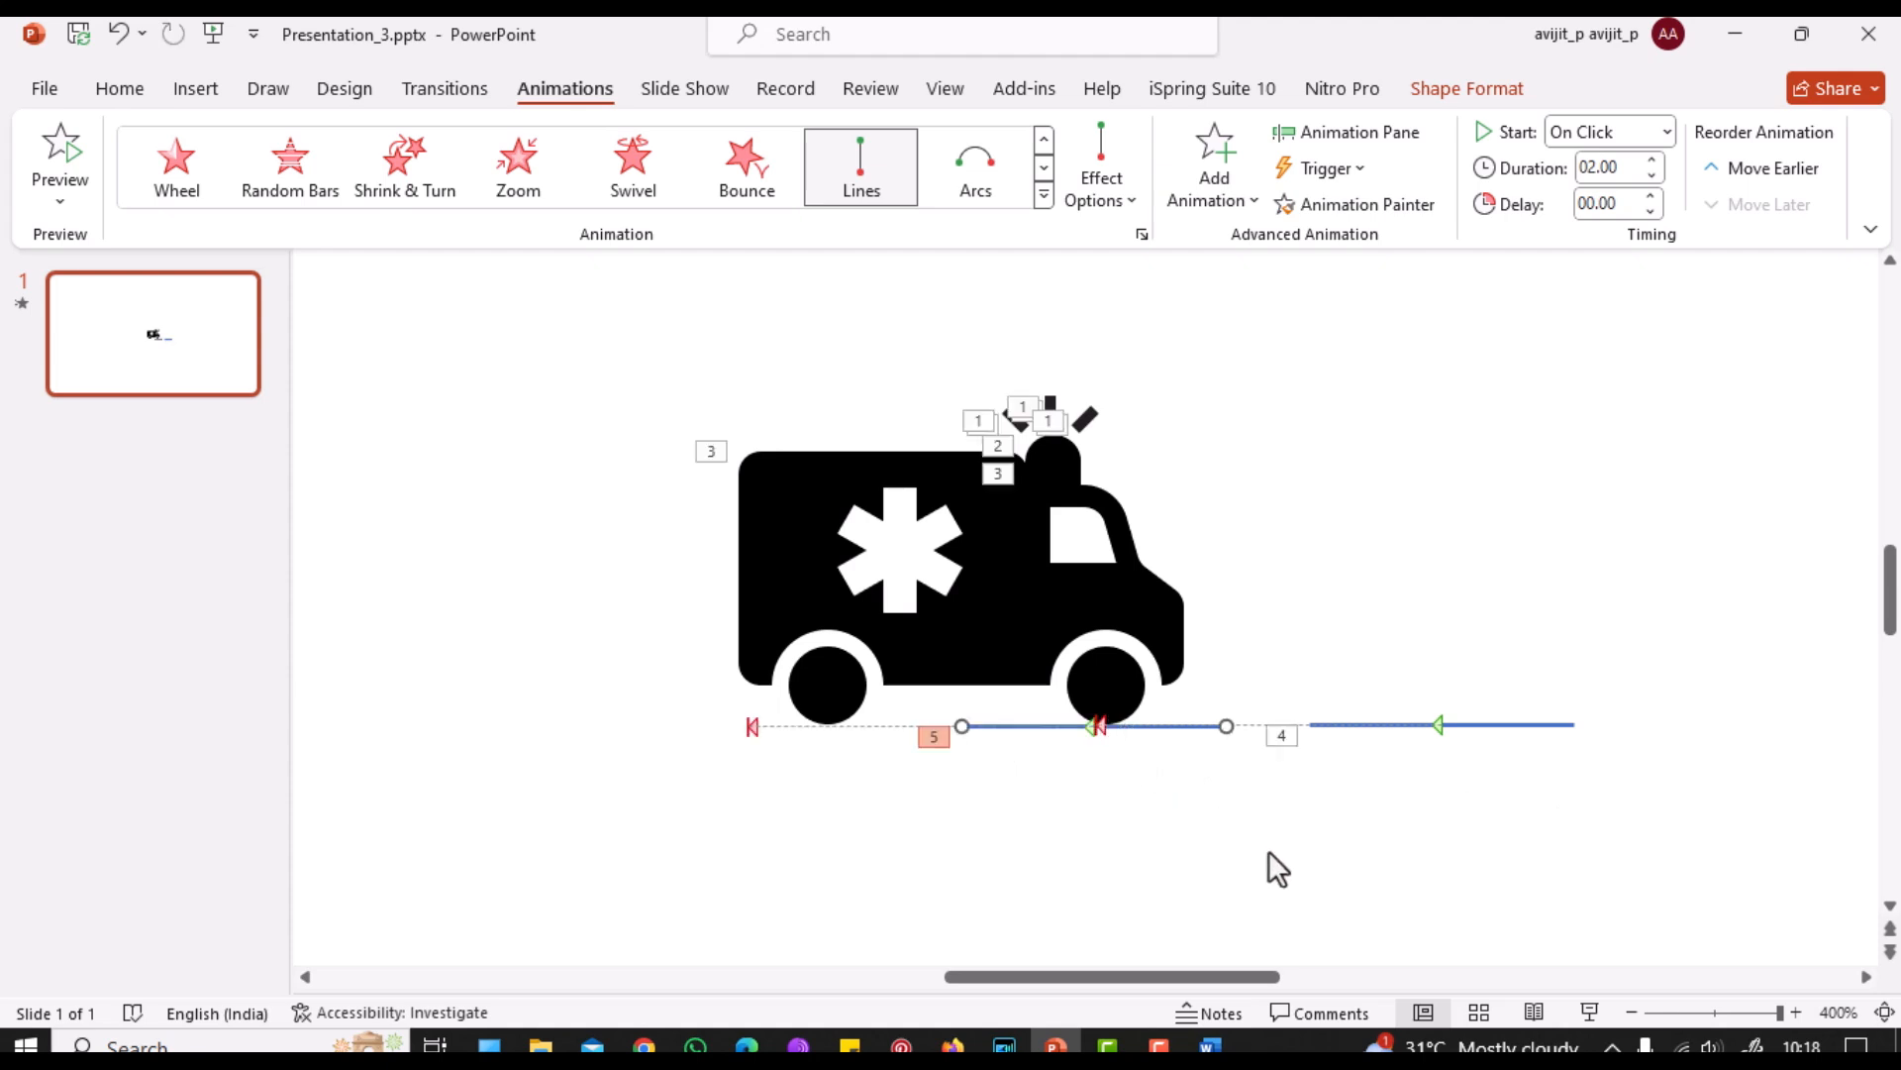
key(ctrl+d)
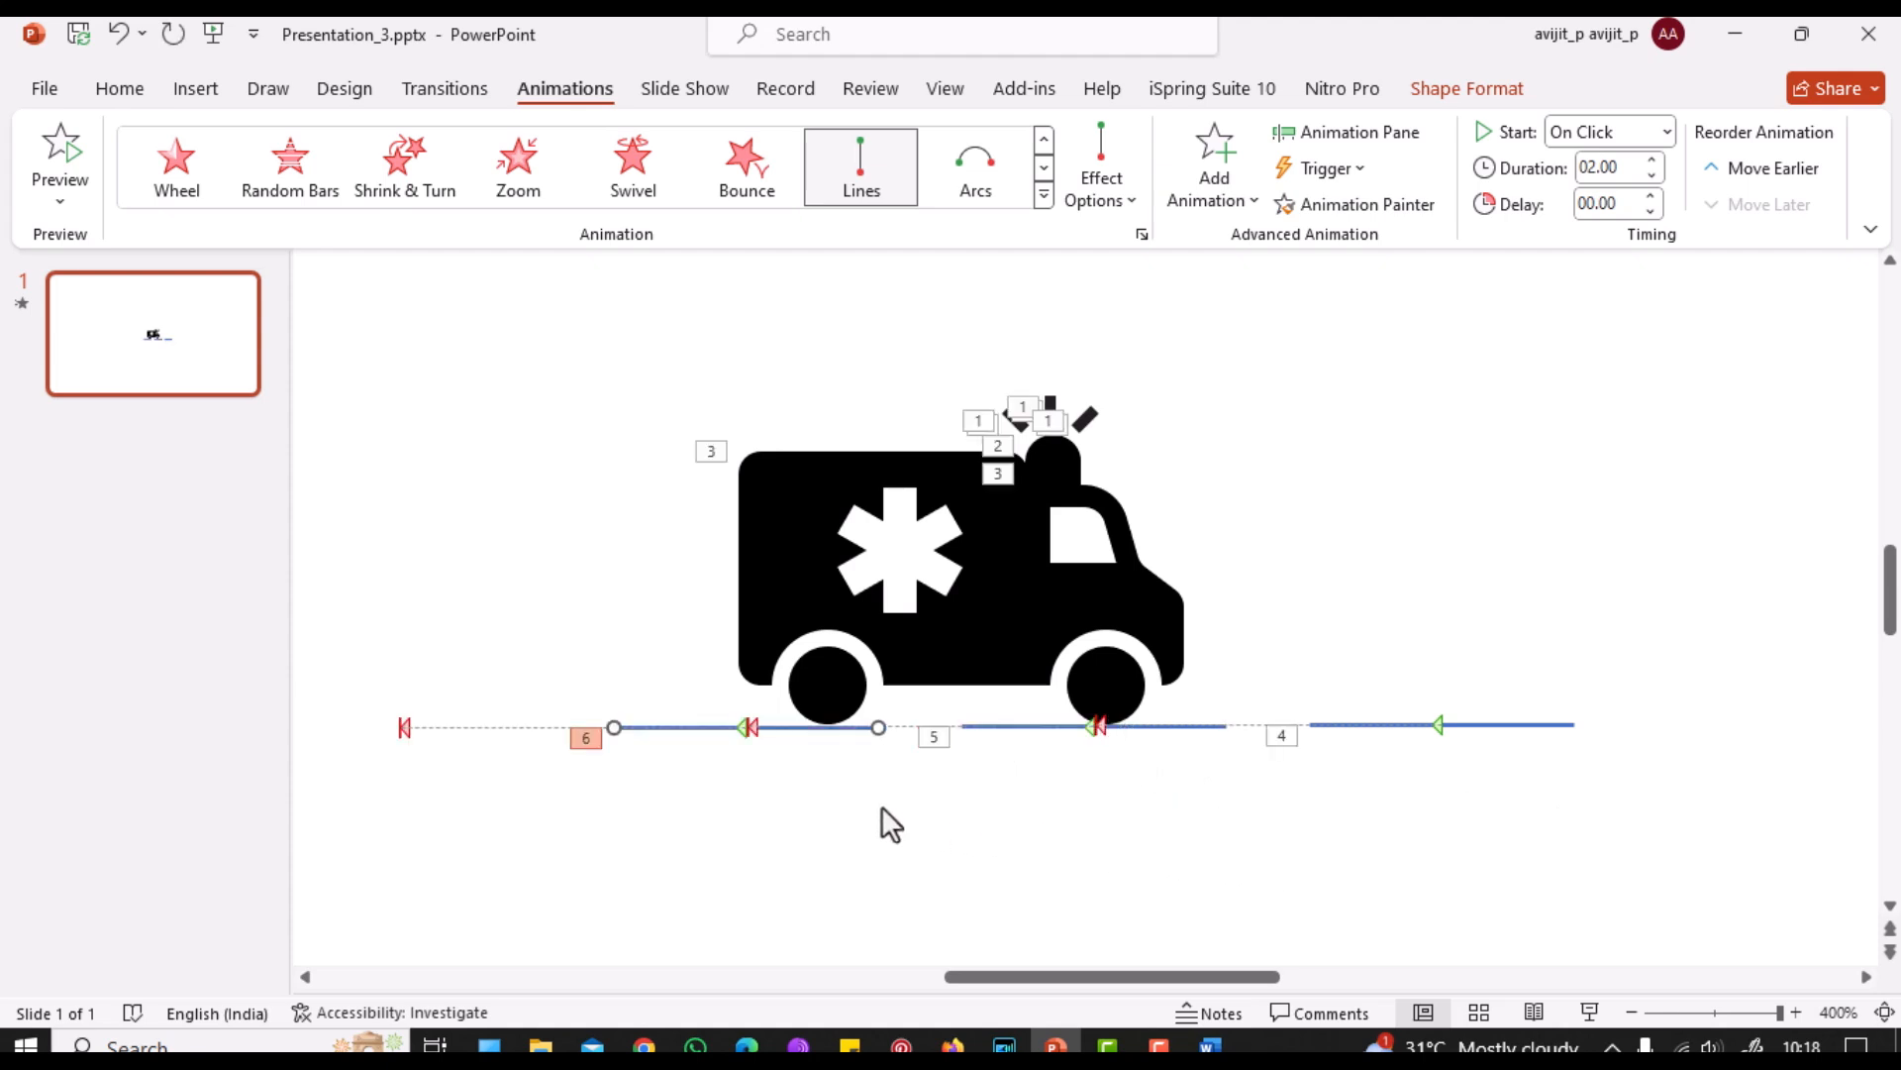
click(882, 806)
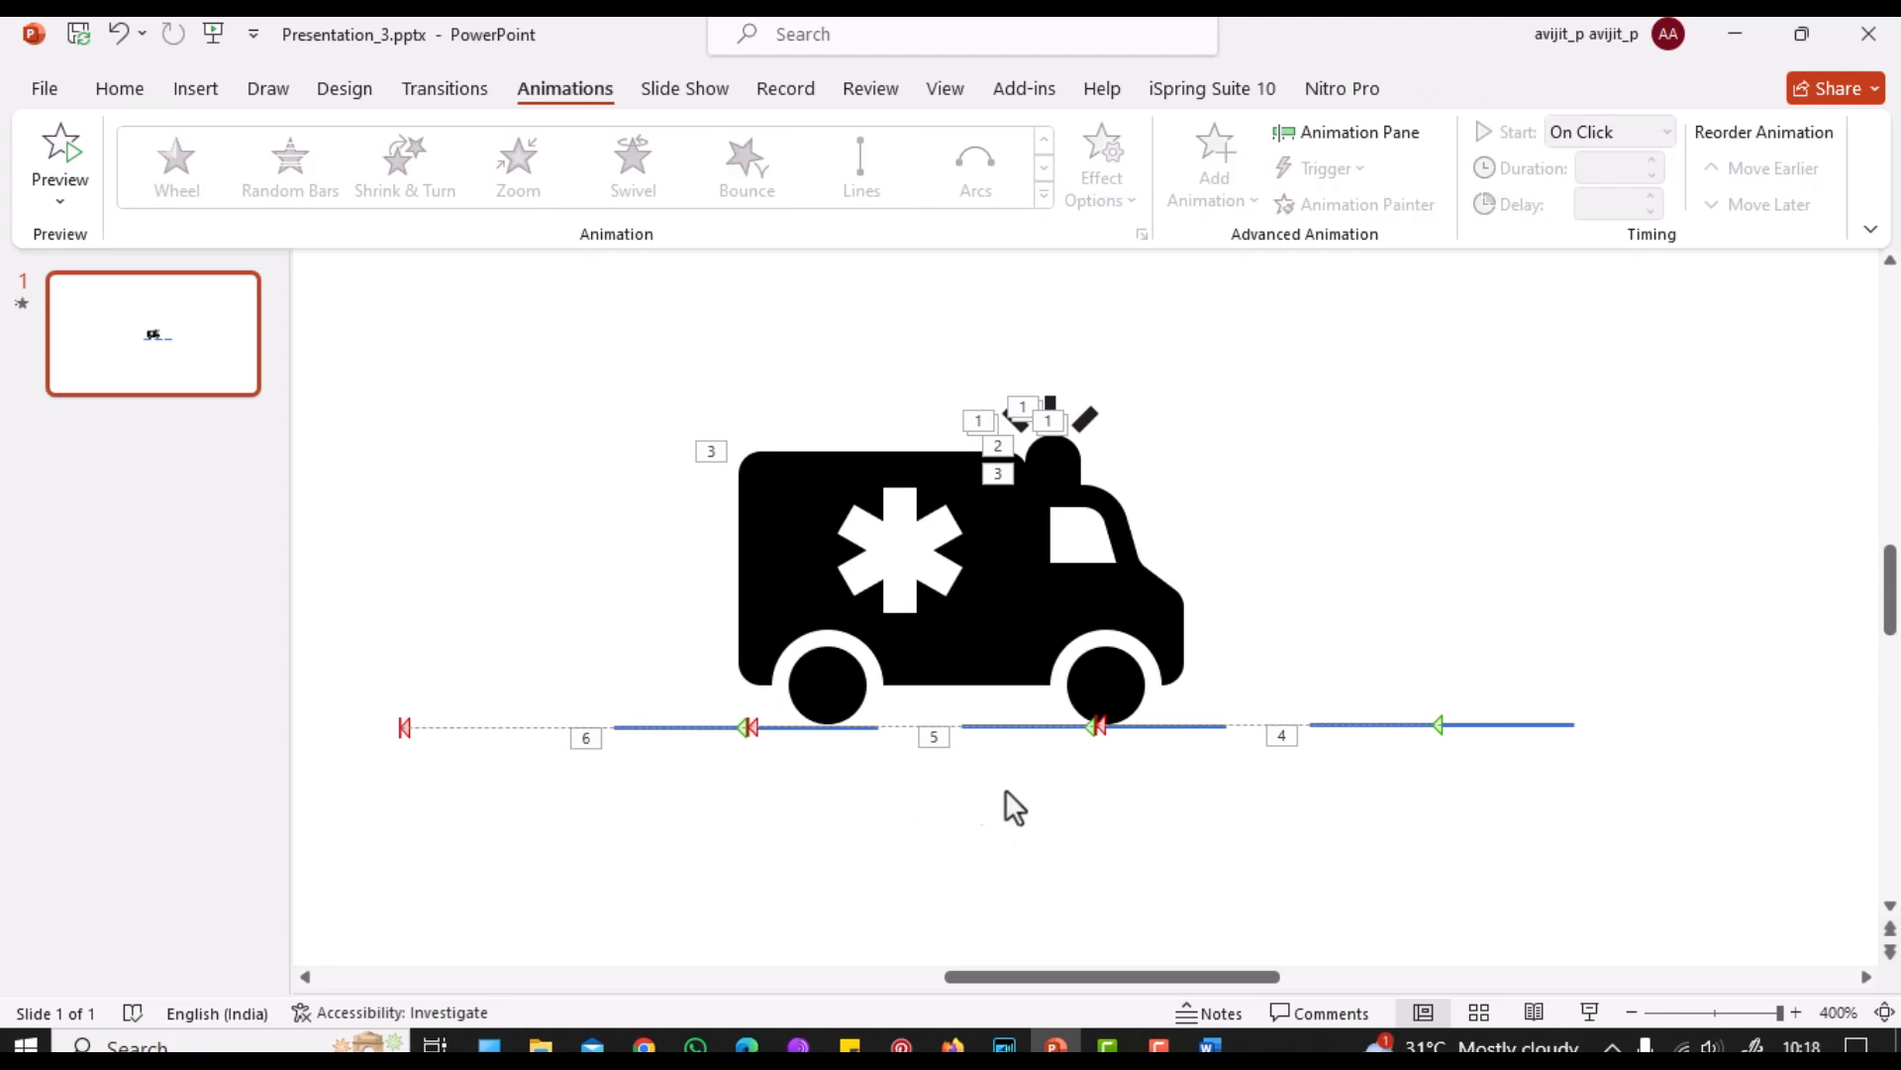
Step: Change the outline color of all three road lines beneath and ahead of the ambulance to black
click(1456, 726)
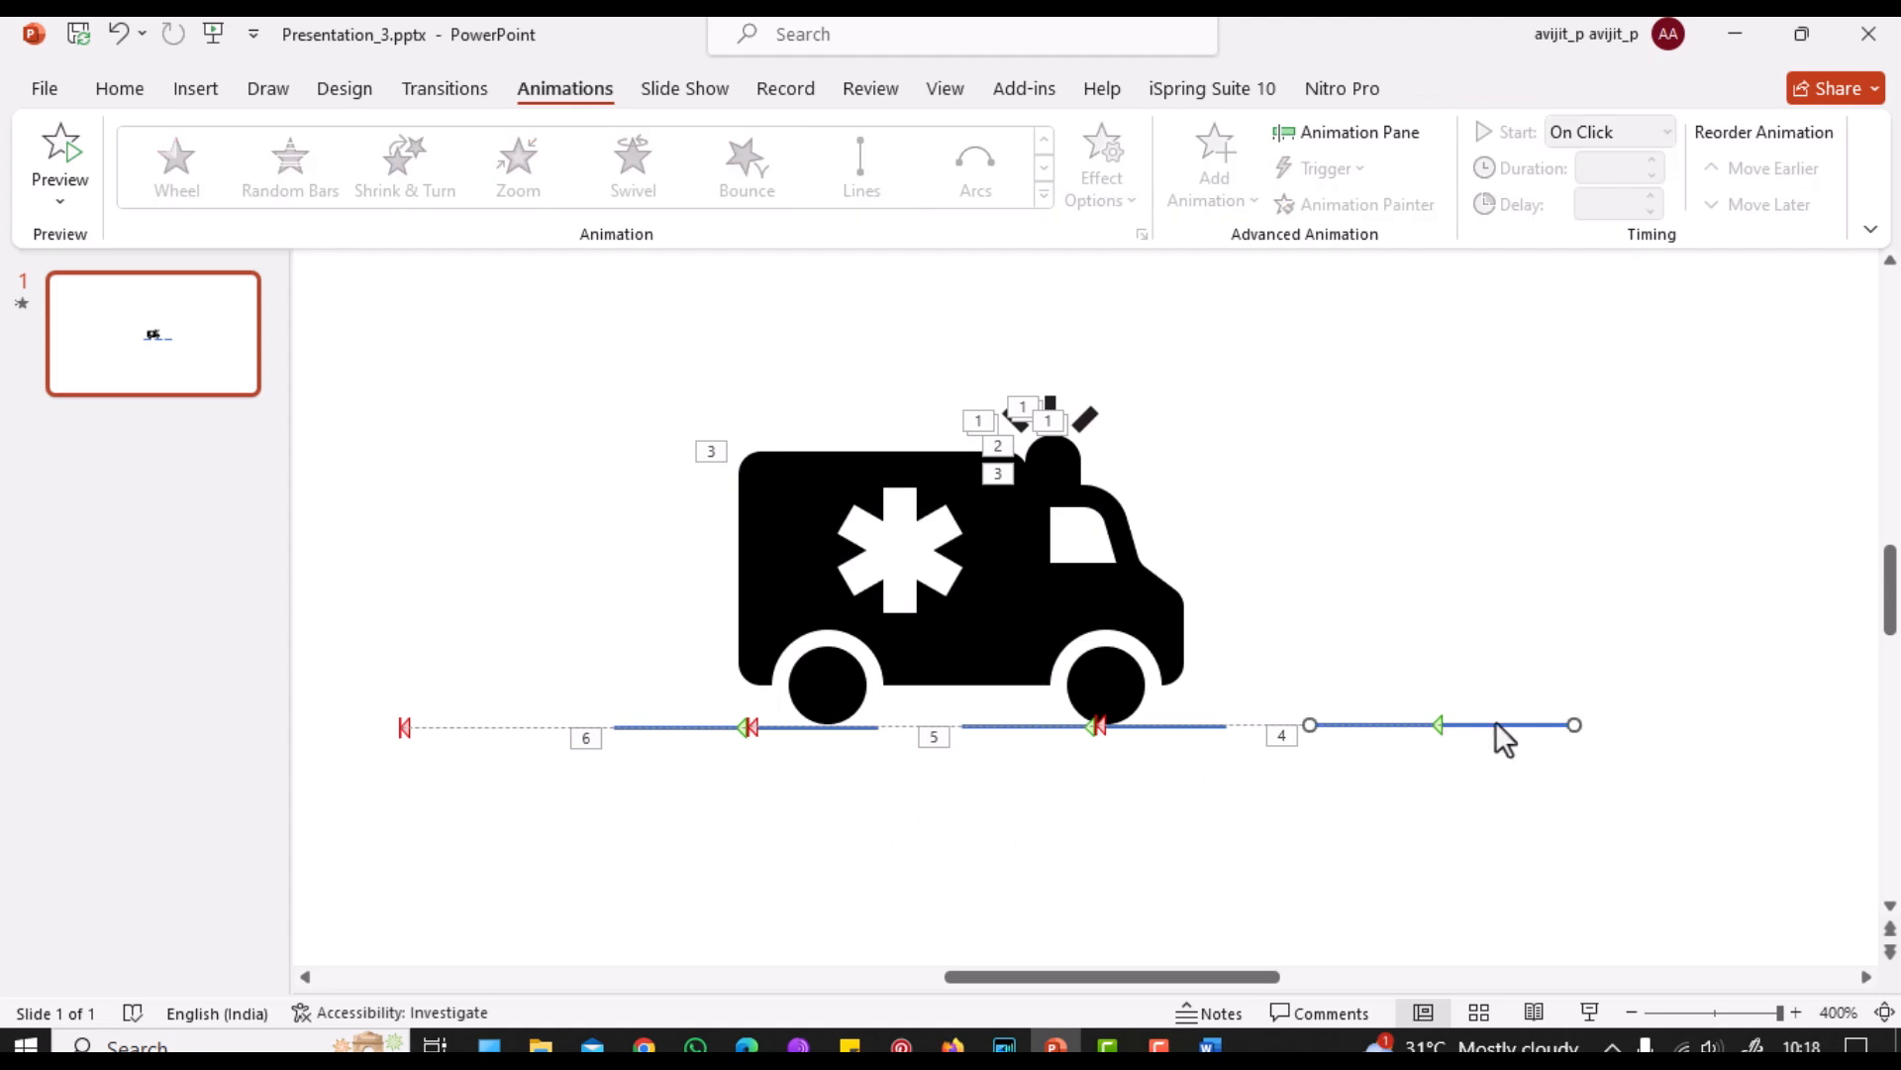
ctrl+click(1199, 726)
ctrl+click(828, 727)
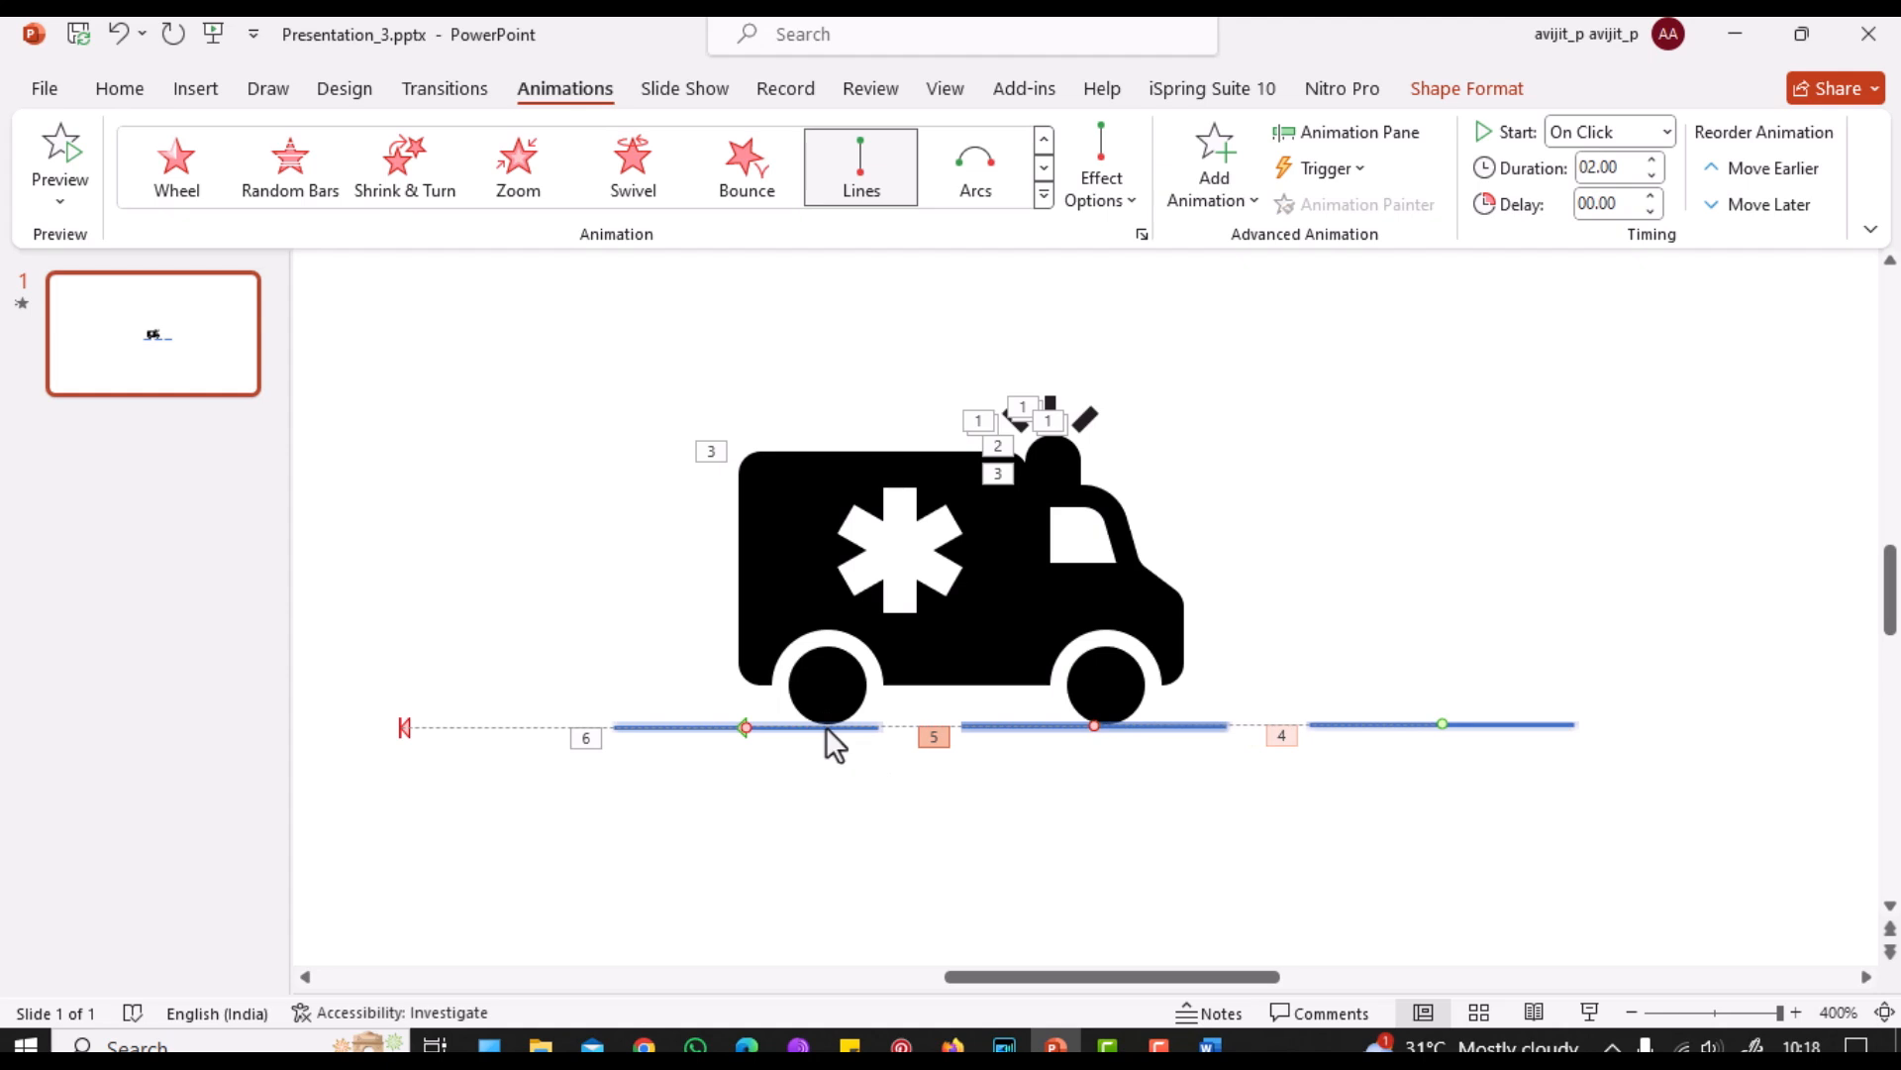
click(329, 86)
click(271, 89)
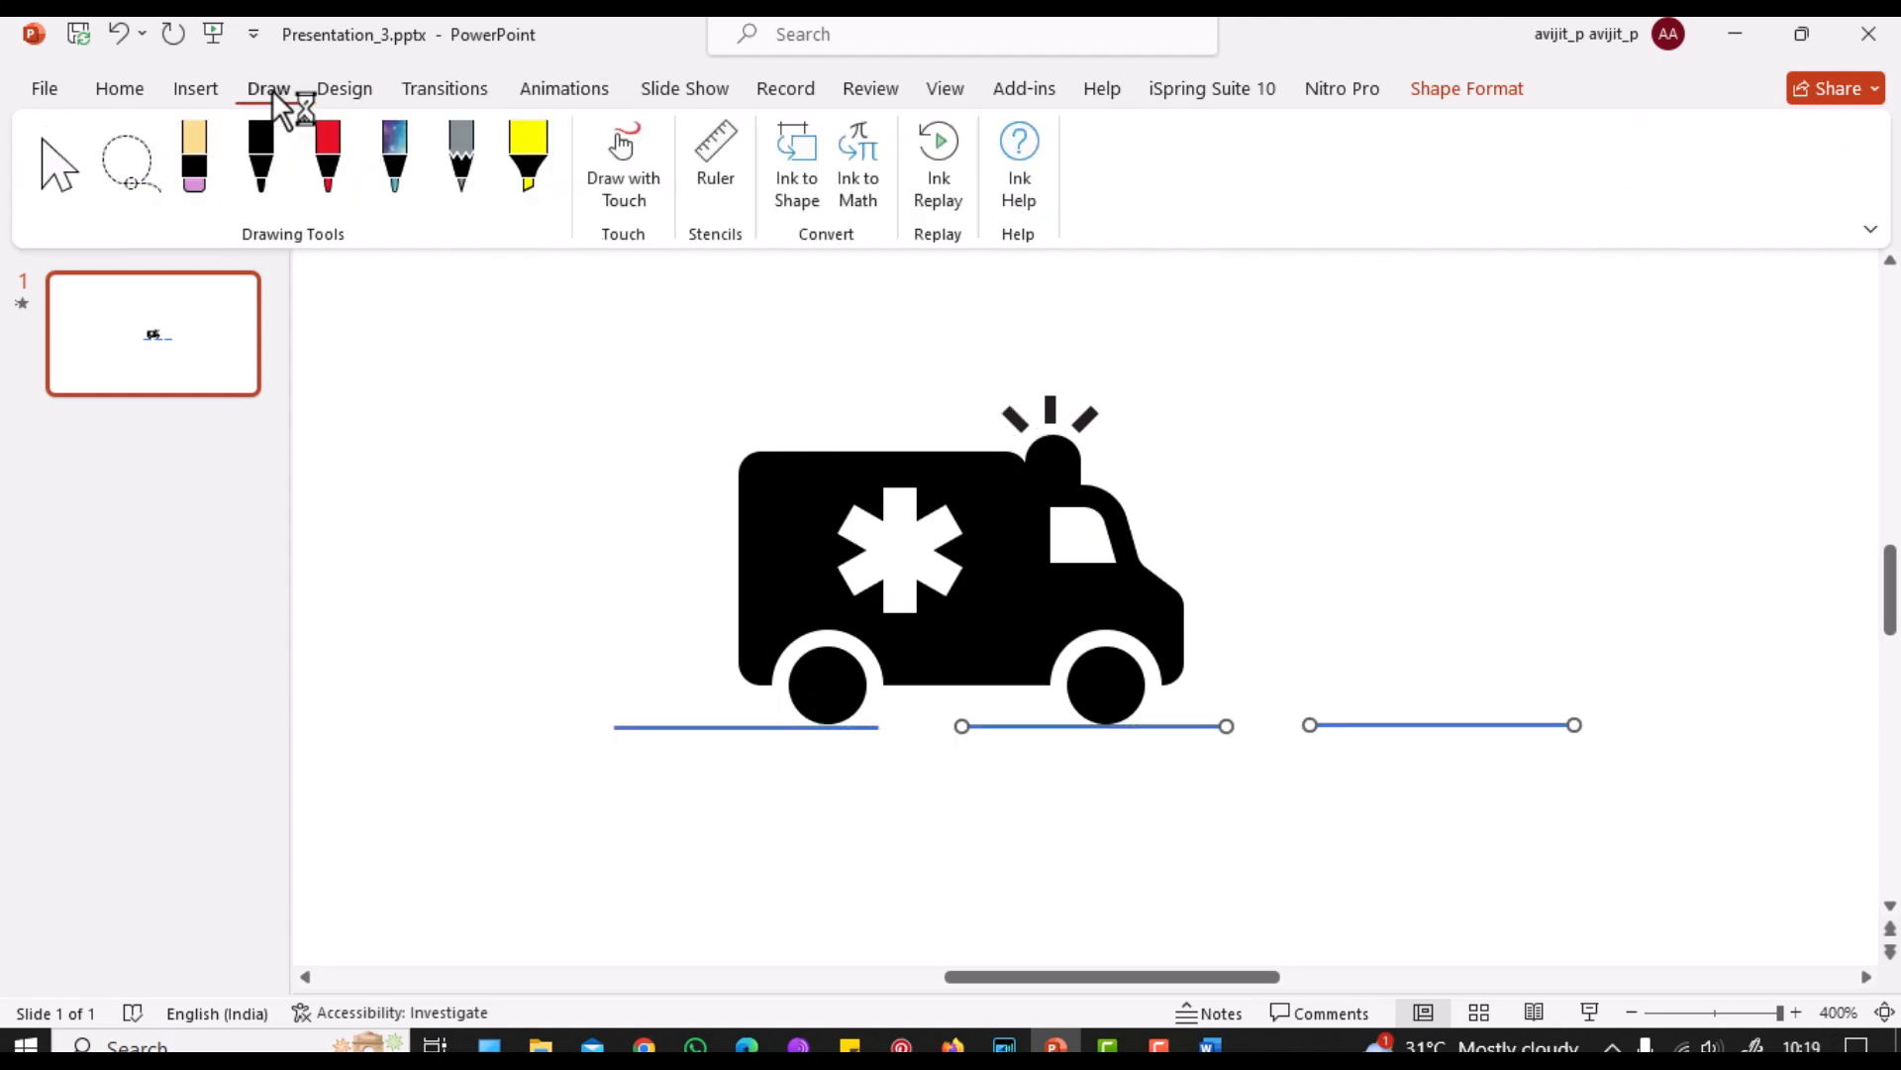
click(127, 97)
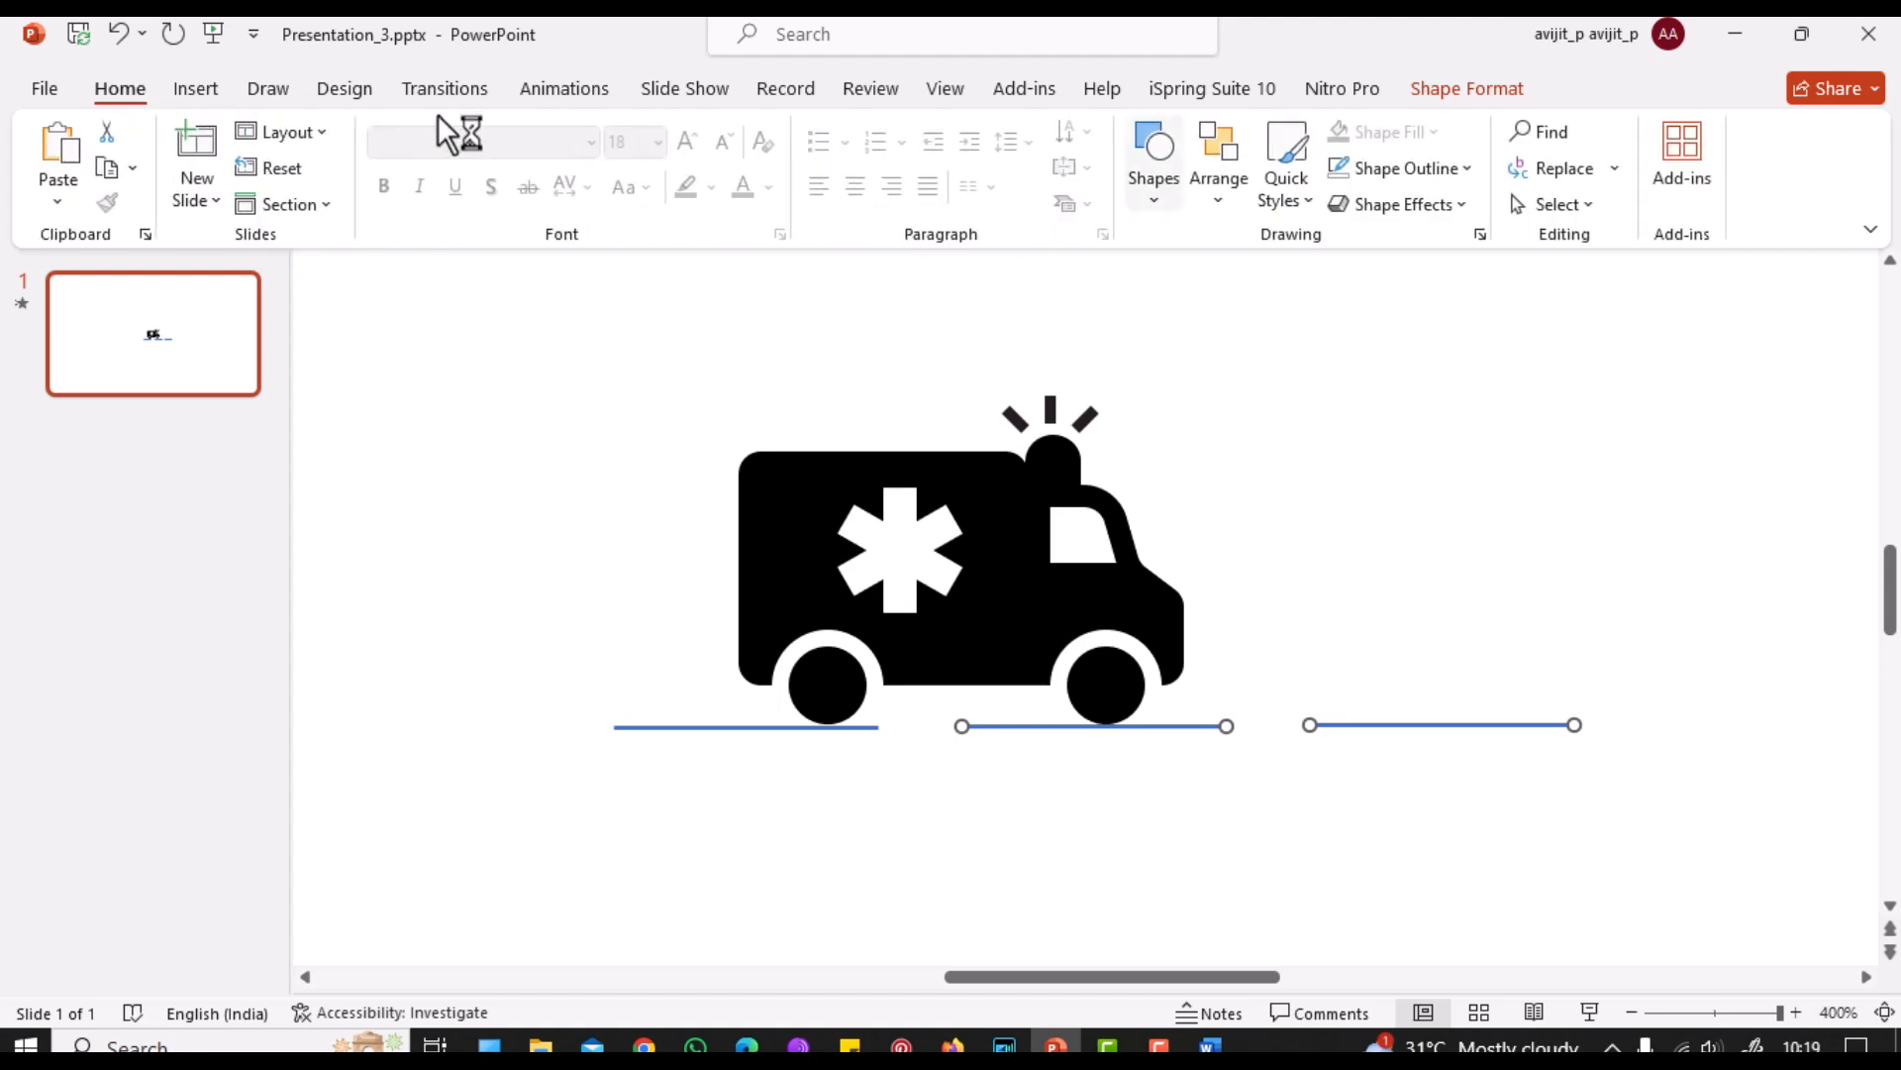
click(1454, 169)
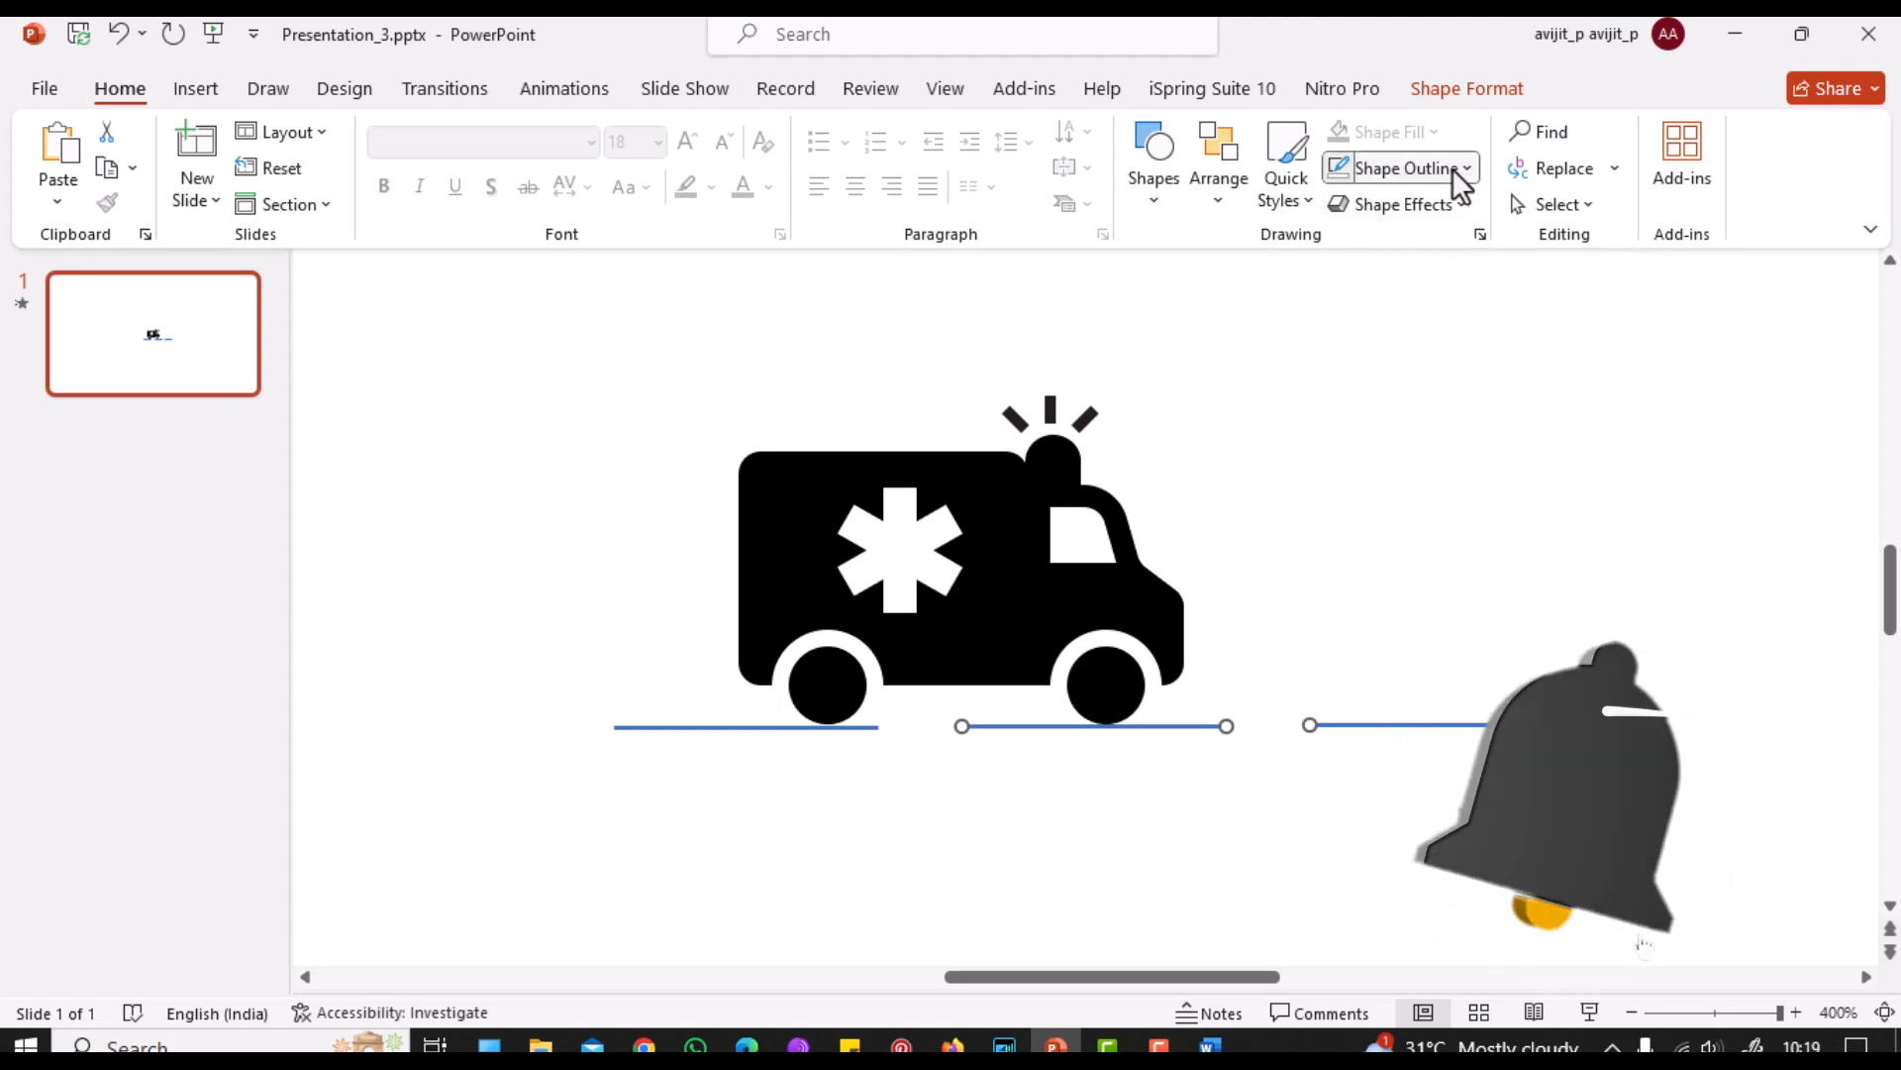
click(1357, 241)
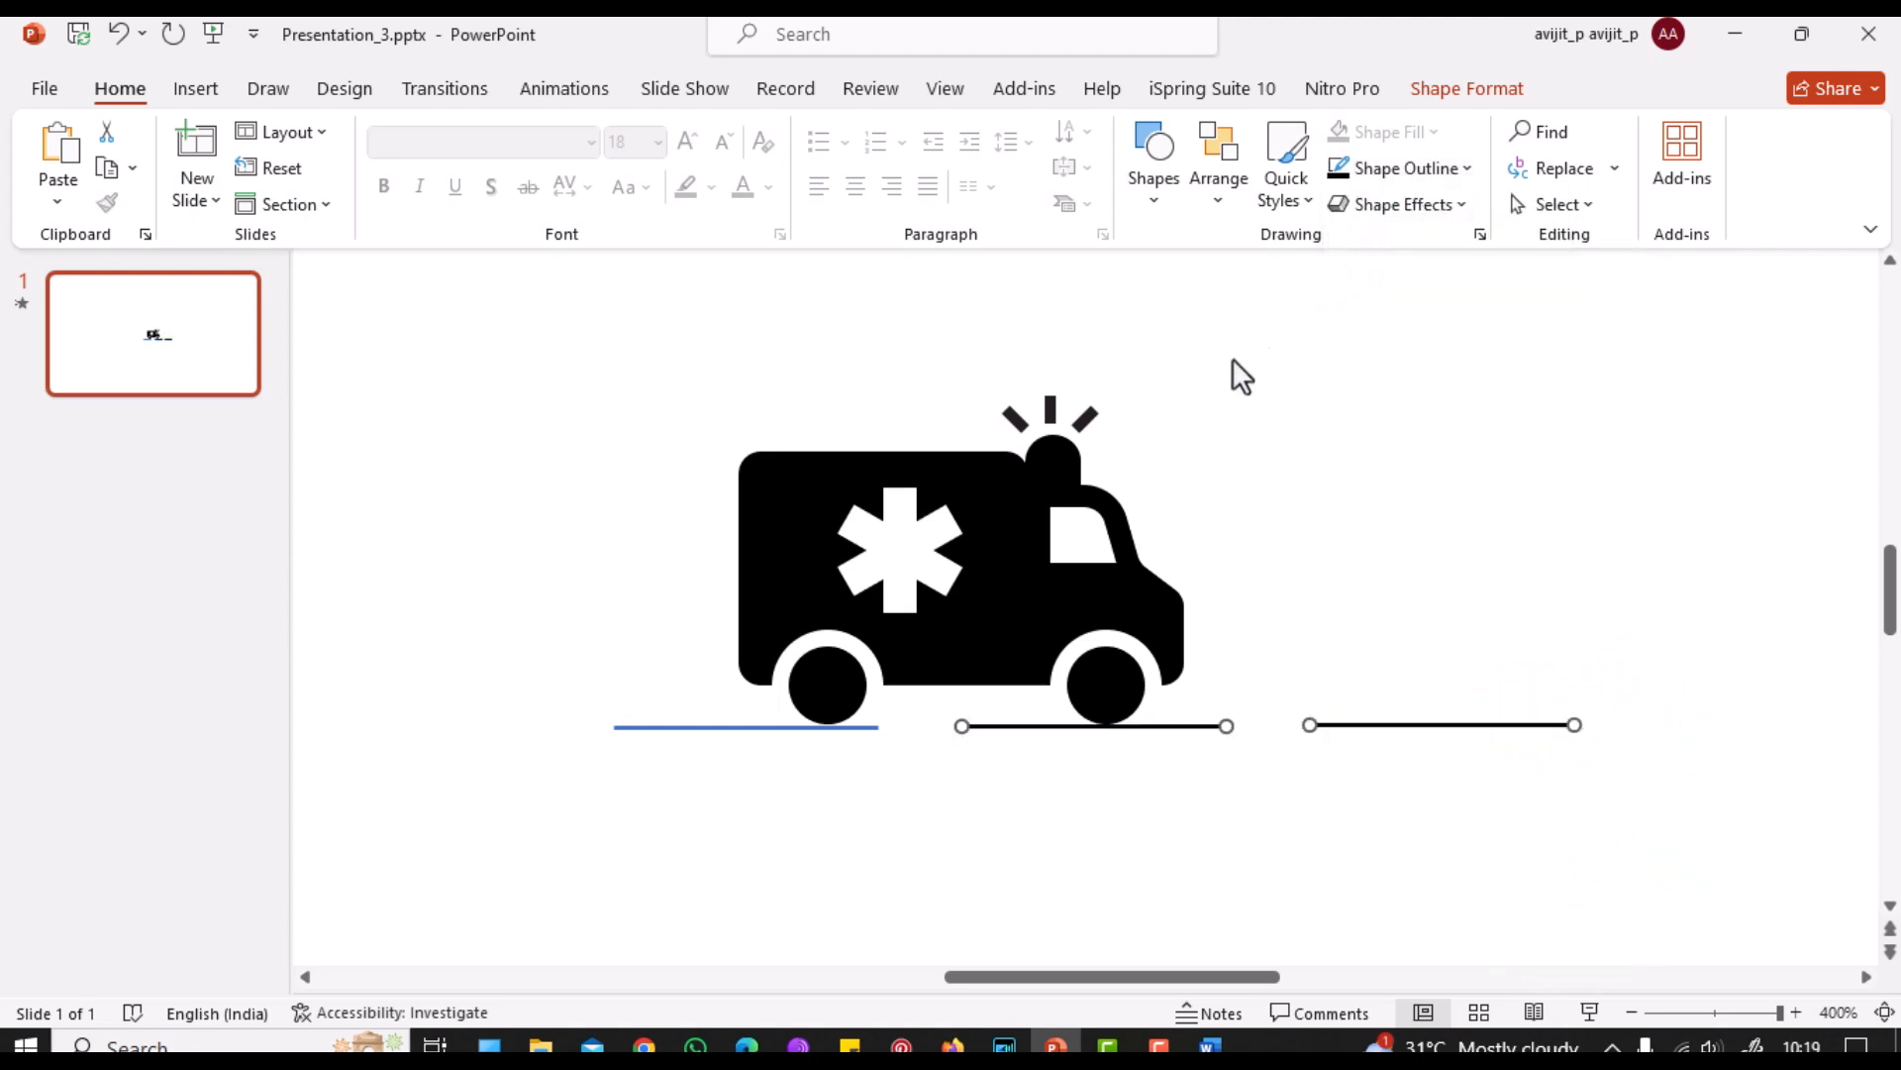
click(862, 726)
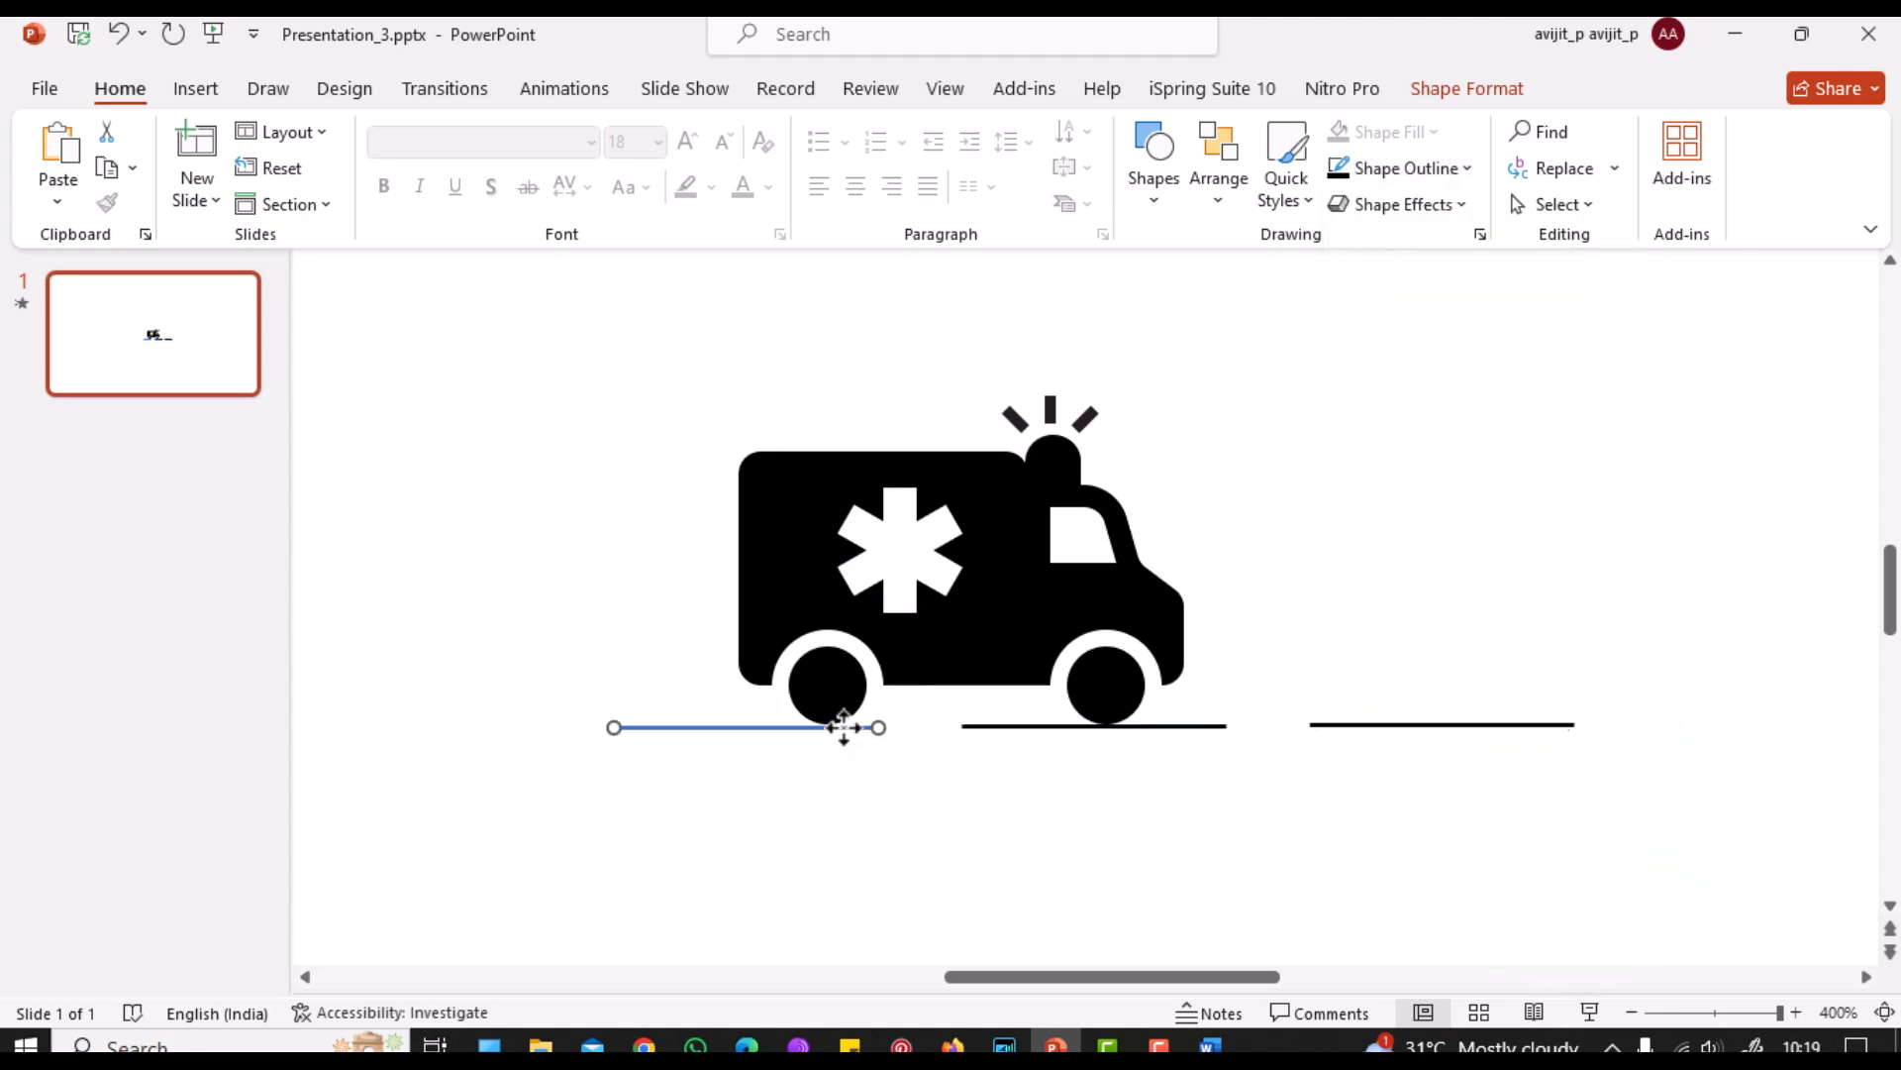
click(1448, 170)
click(1358, 241)
click(1441, 573)
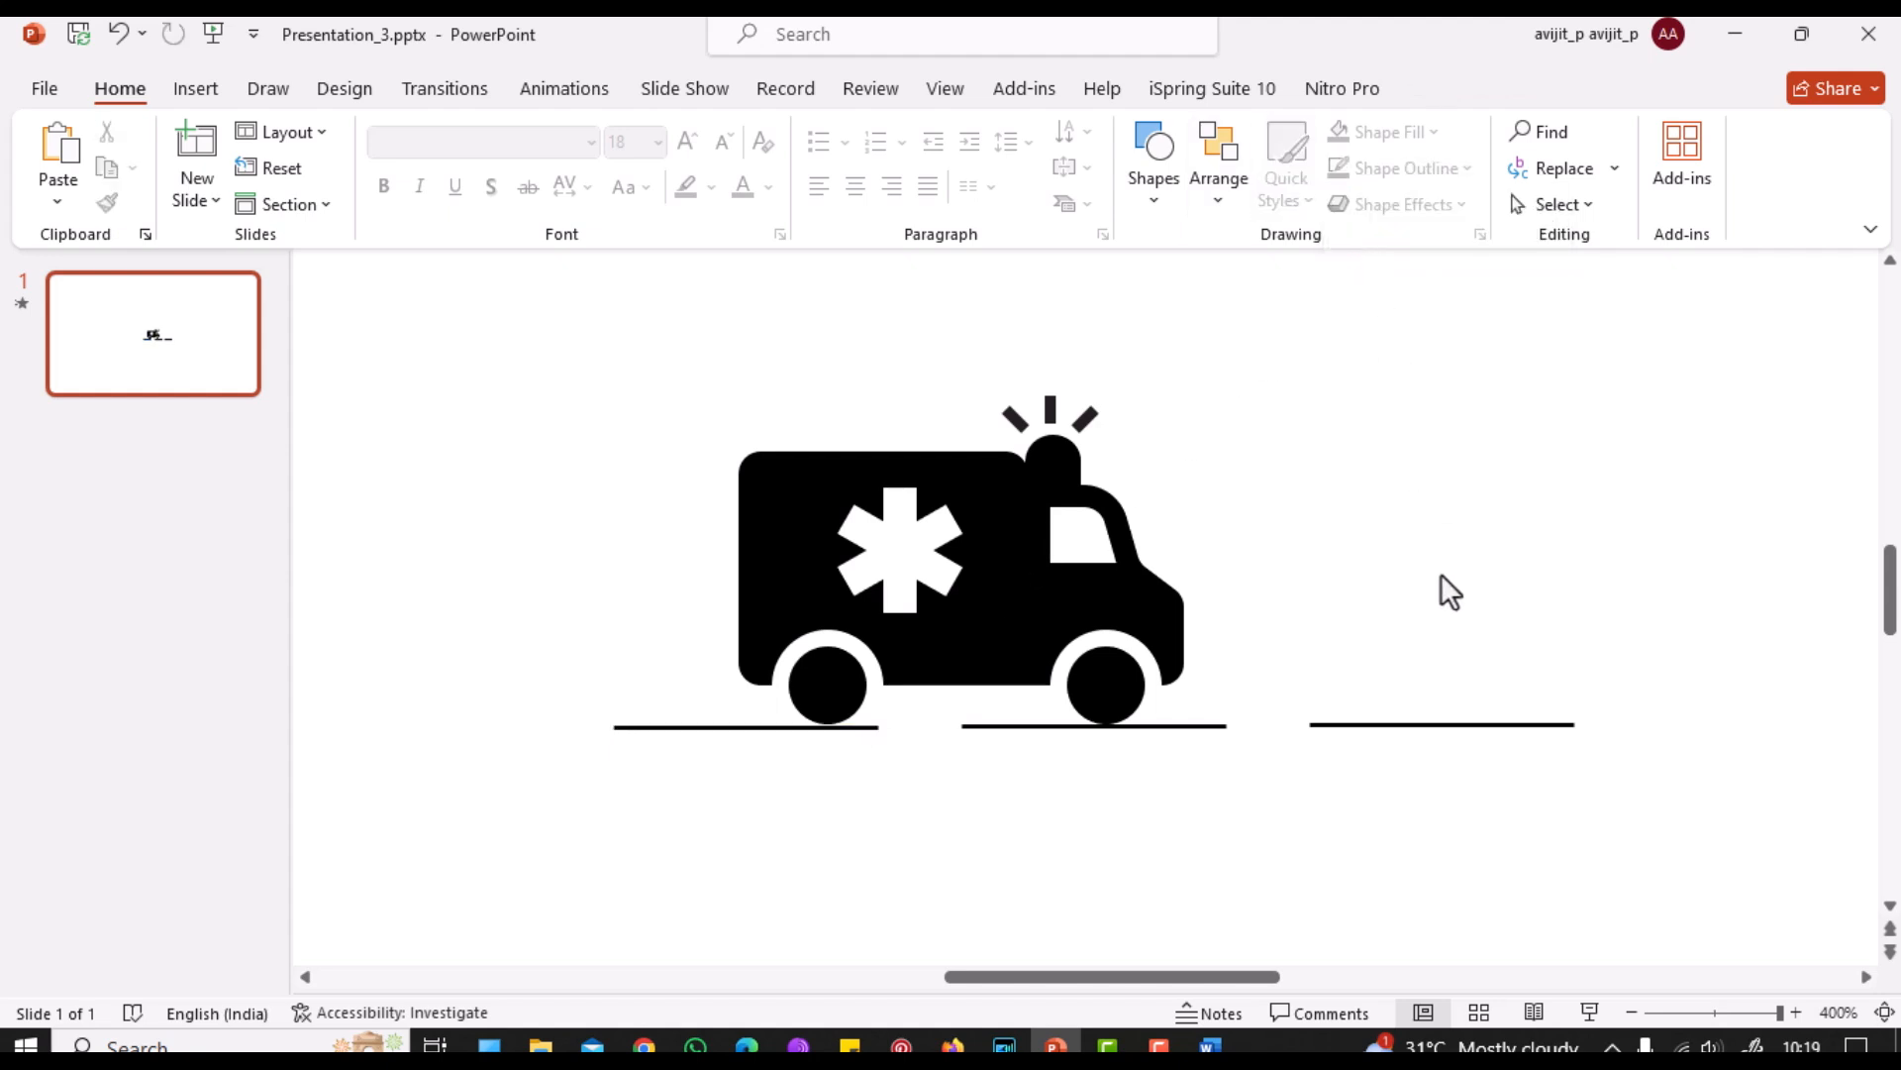
Step: Show the list of animations and set every animation on the slide to Start With Previous
click(579, 99)
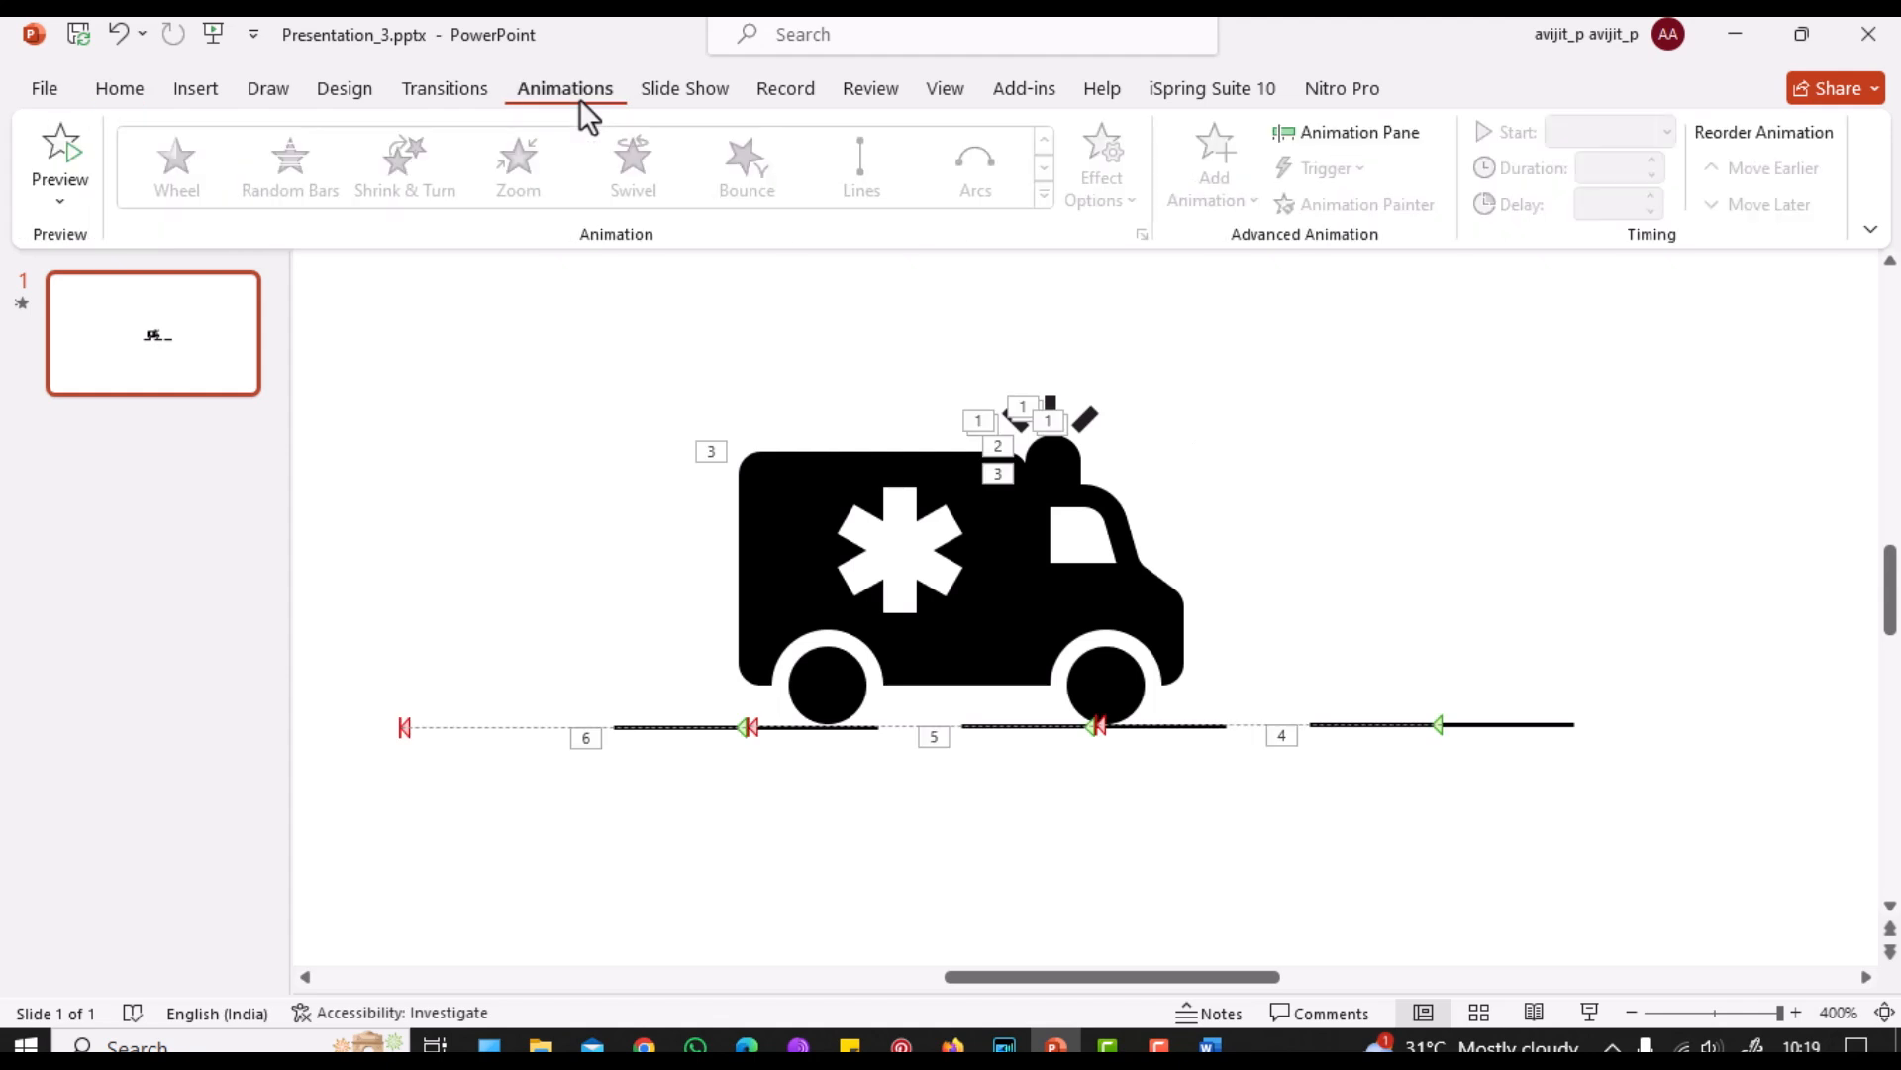
click(1347, 130)
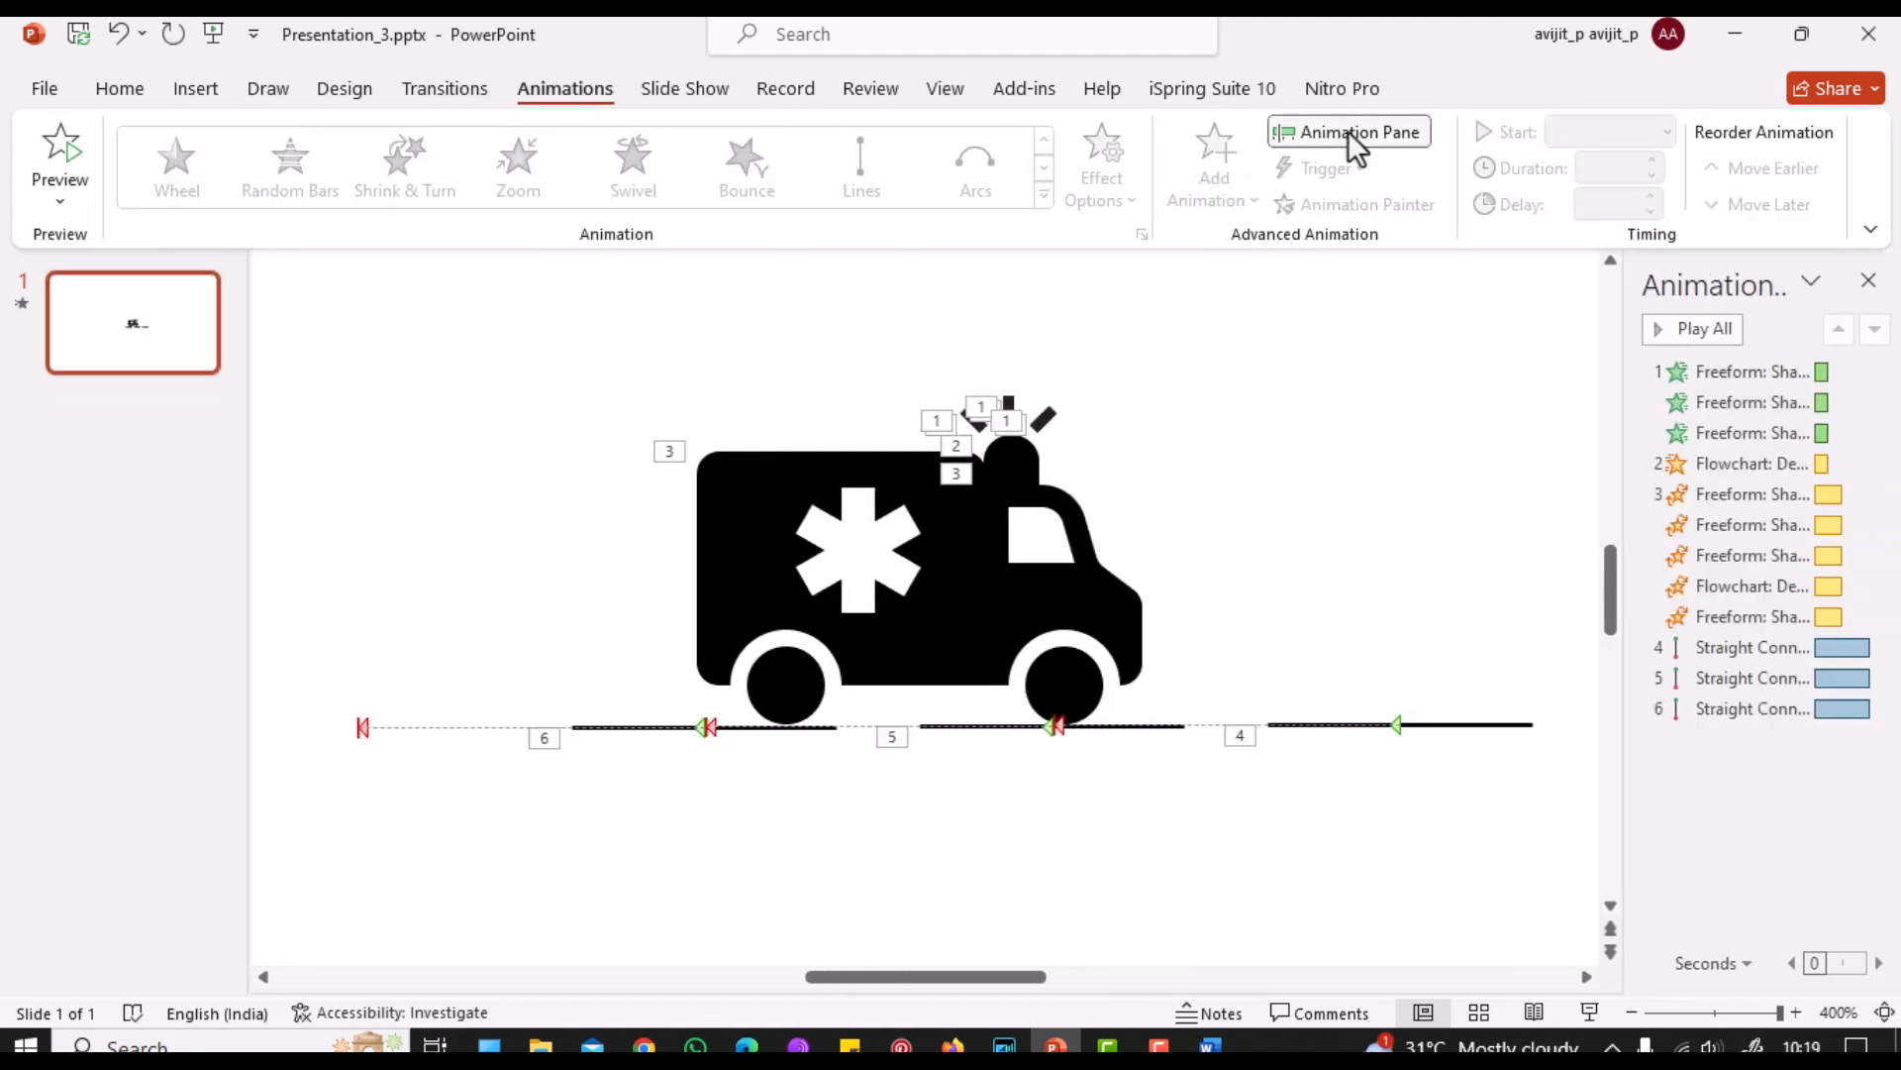
click(1742, 373)
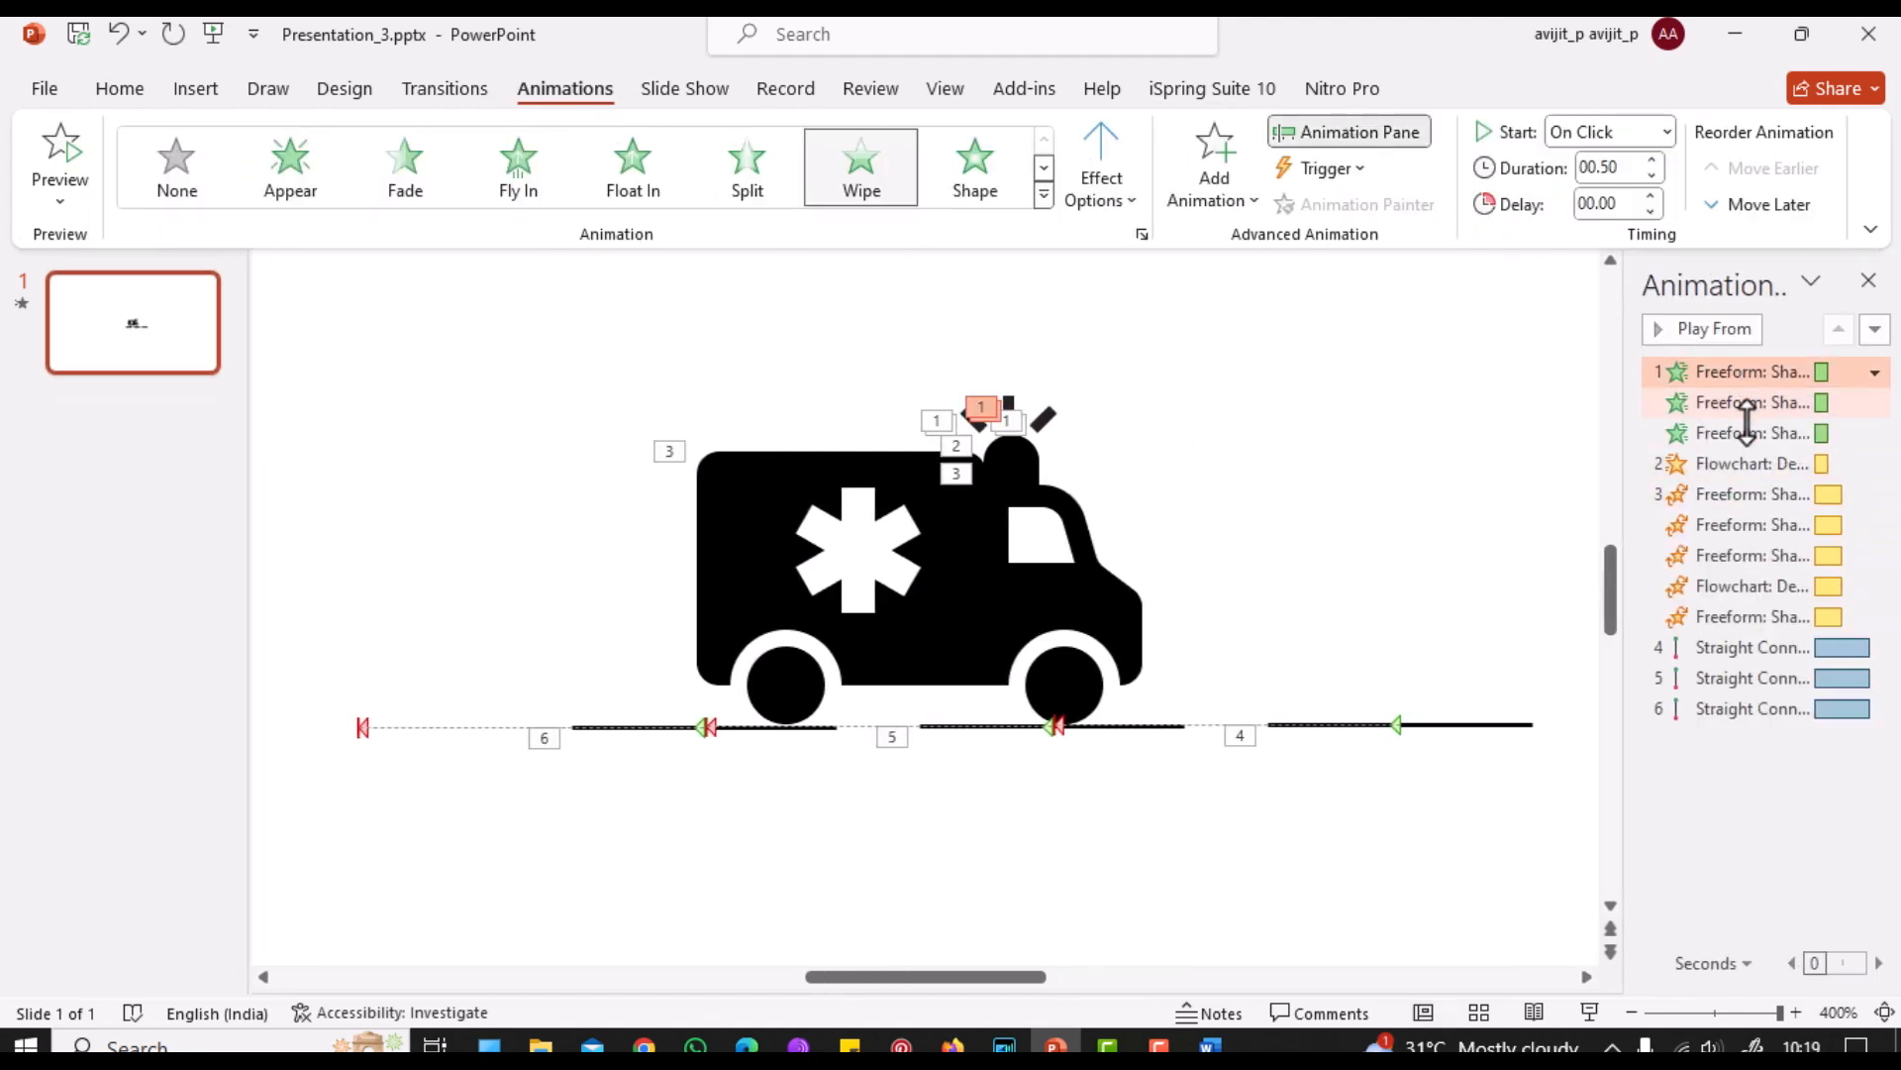
shift+click(1773, 709)
click(1875, 709)
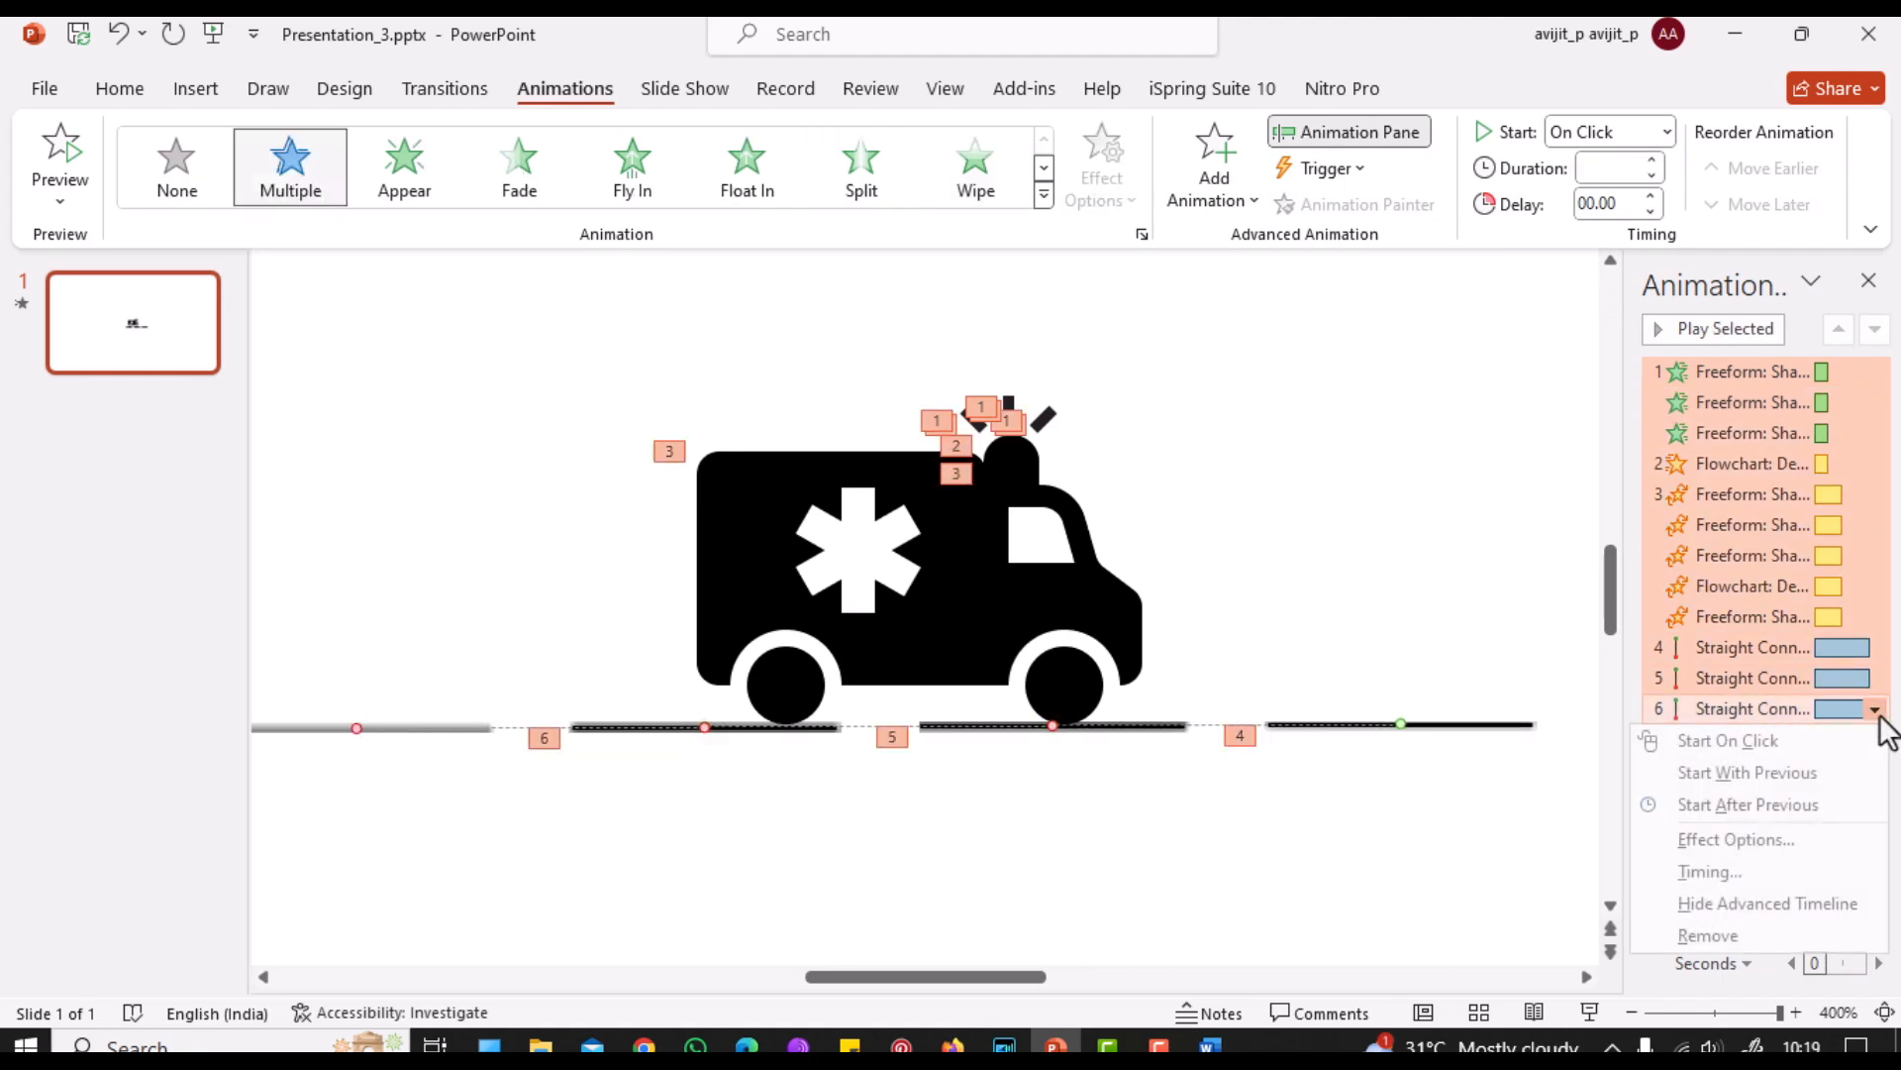
click(1777, 774)
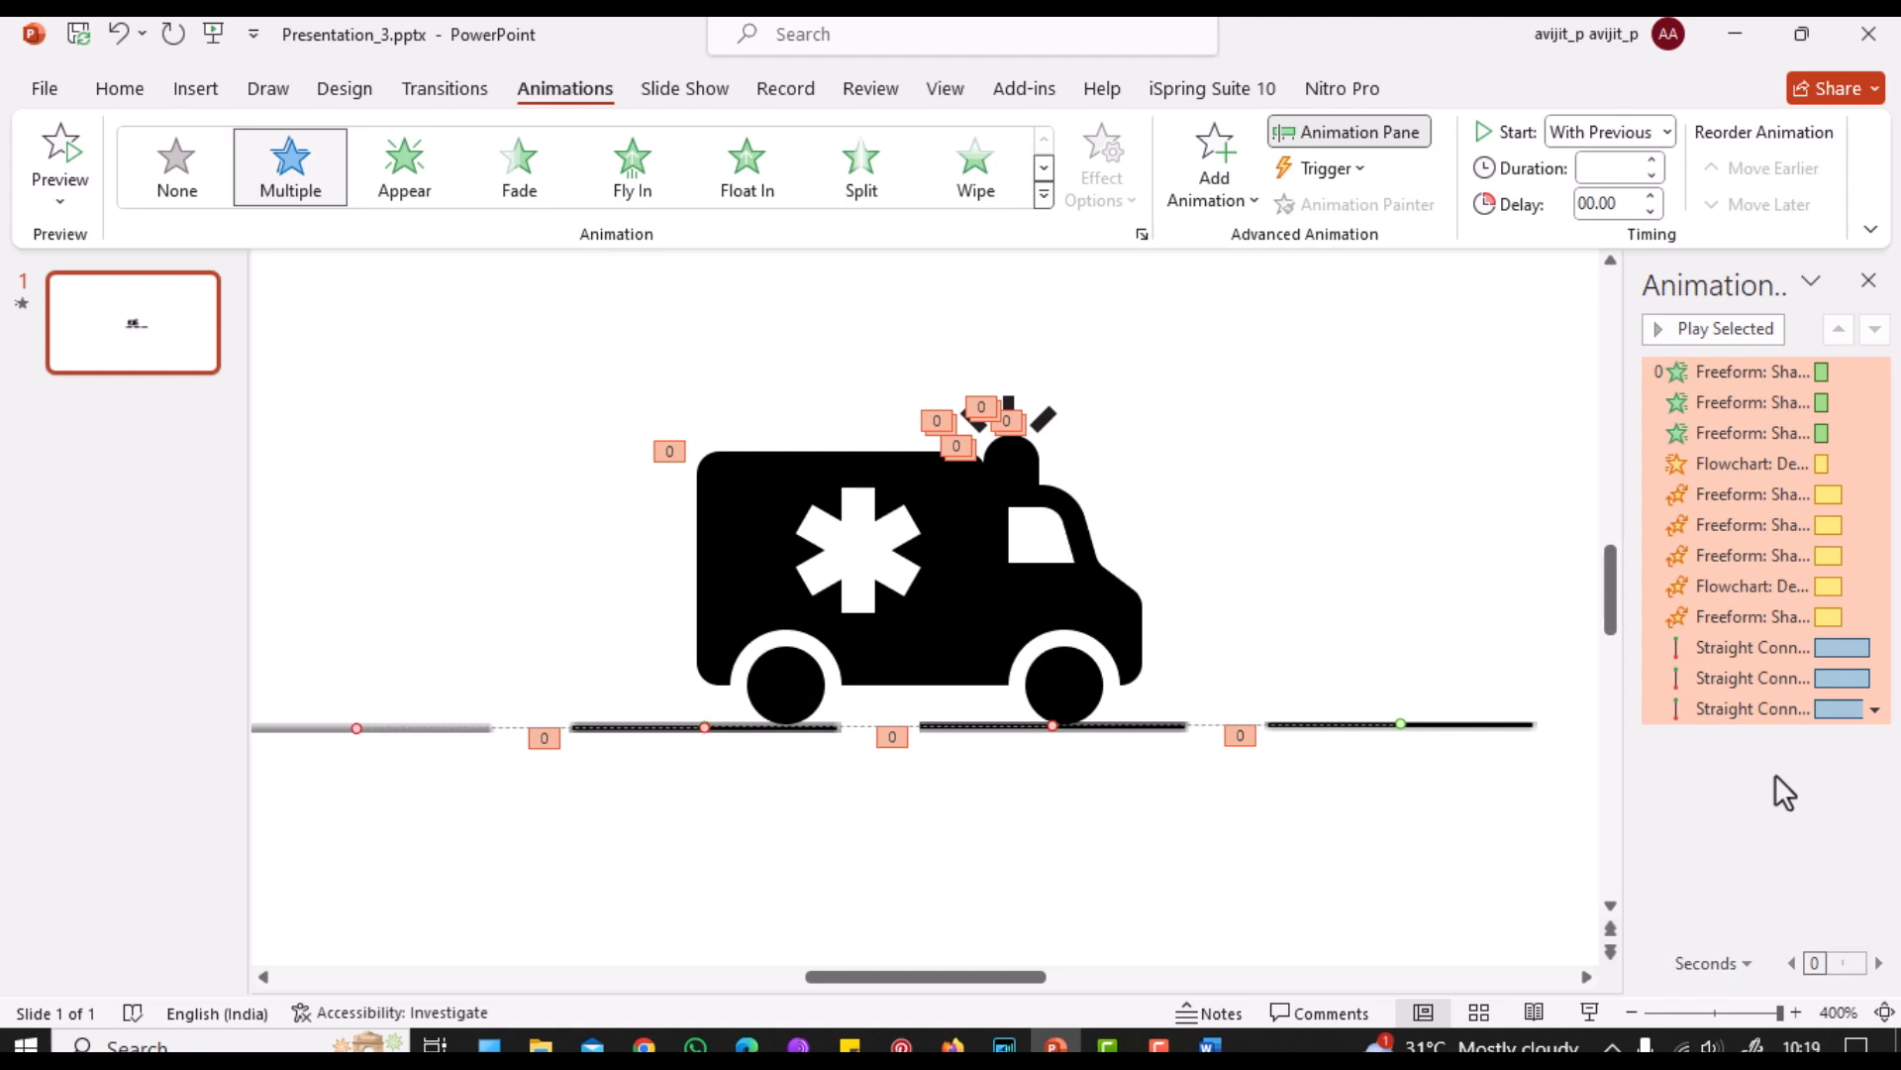
Step: Set the timing of all animations to a duration of 1 second (Fast), repeating Until End of Slide
click(1875, 710)
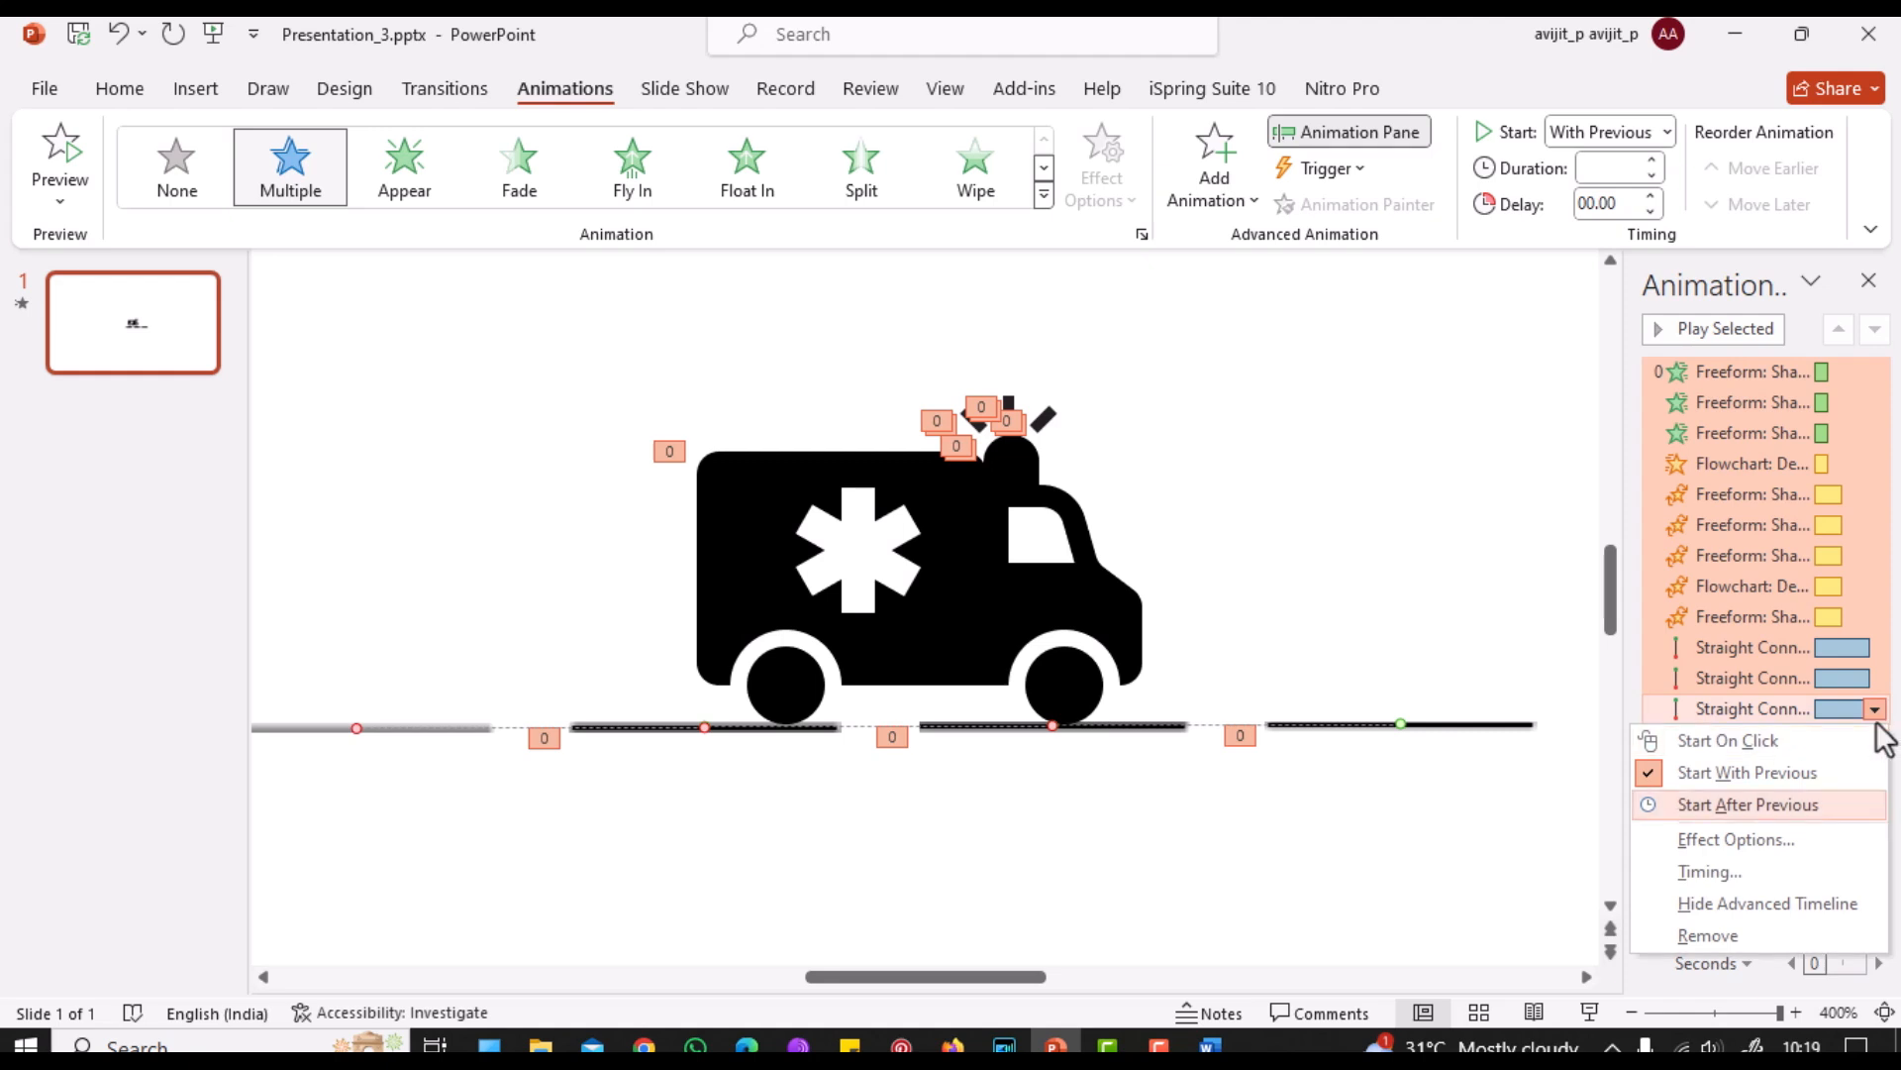
click(1739, 872)
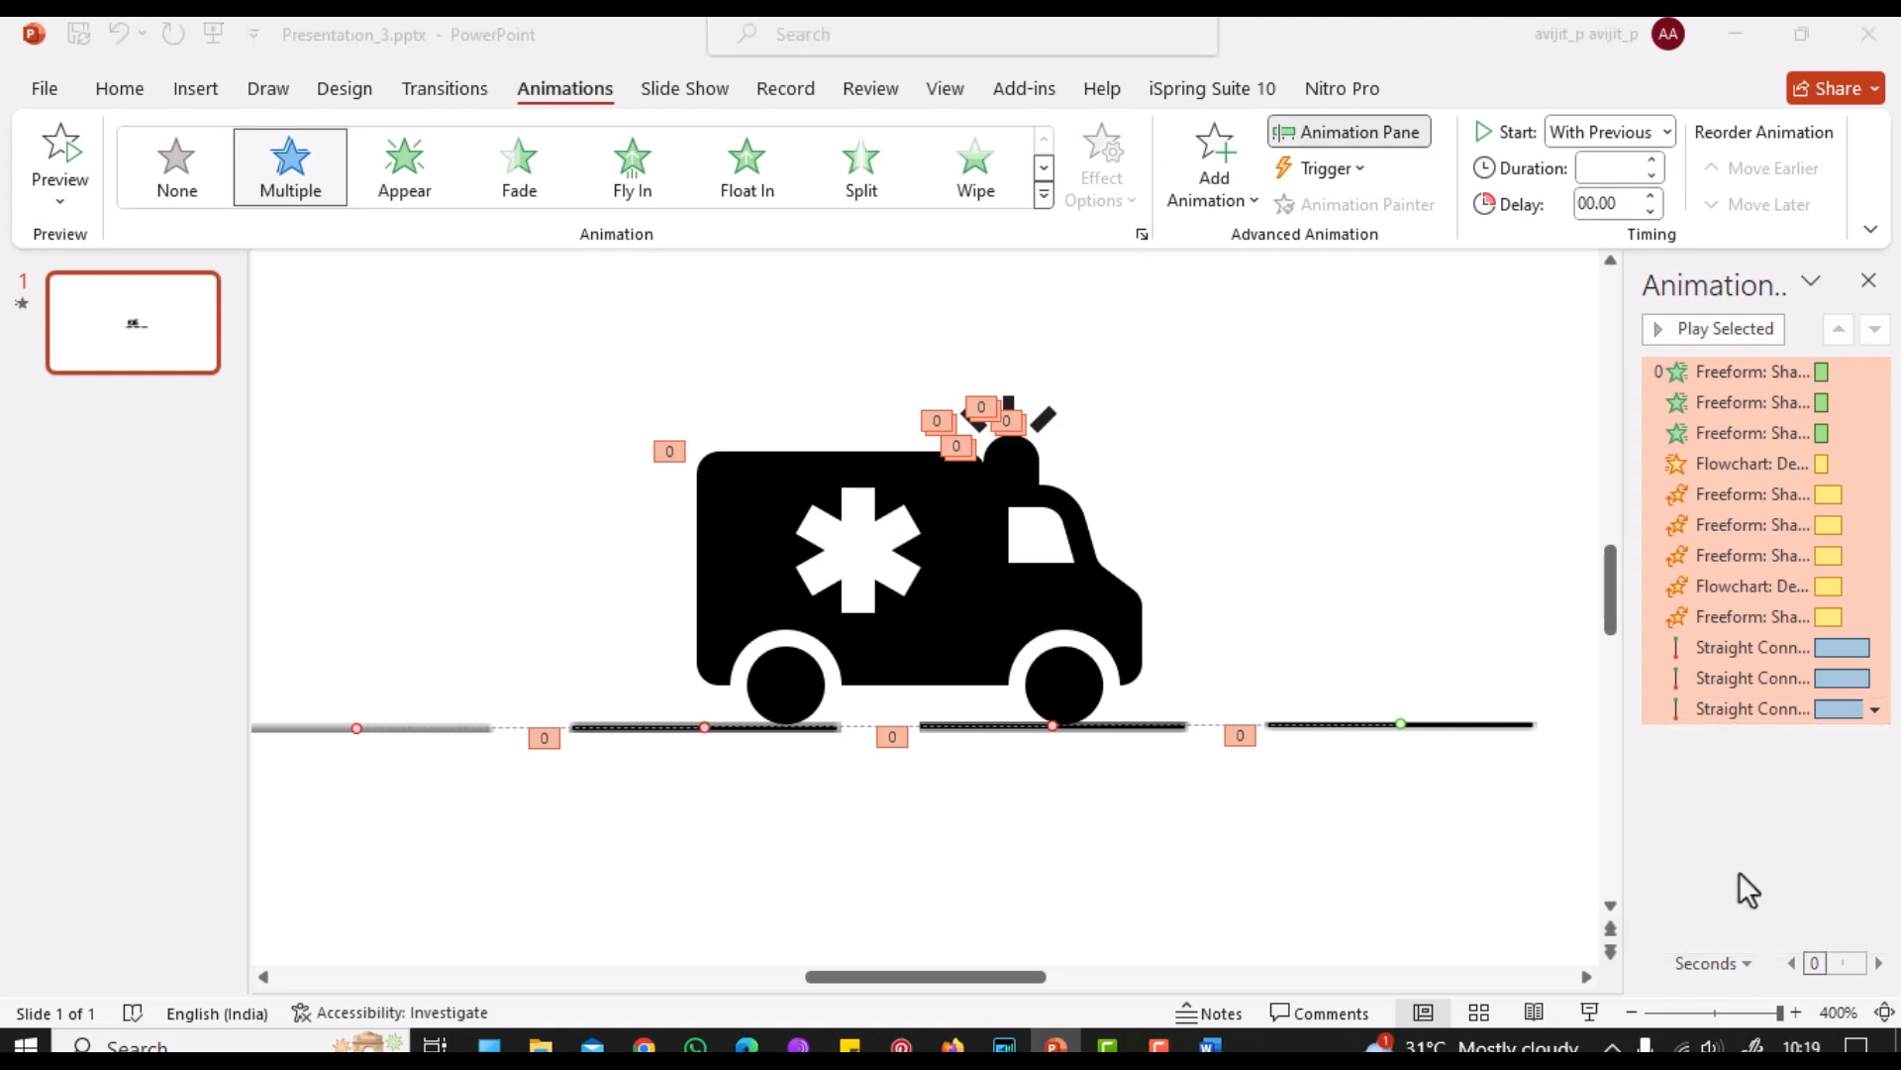
click(1025, 493)
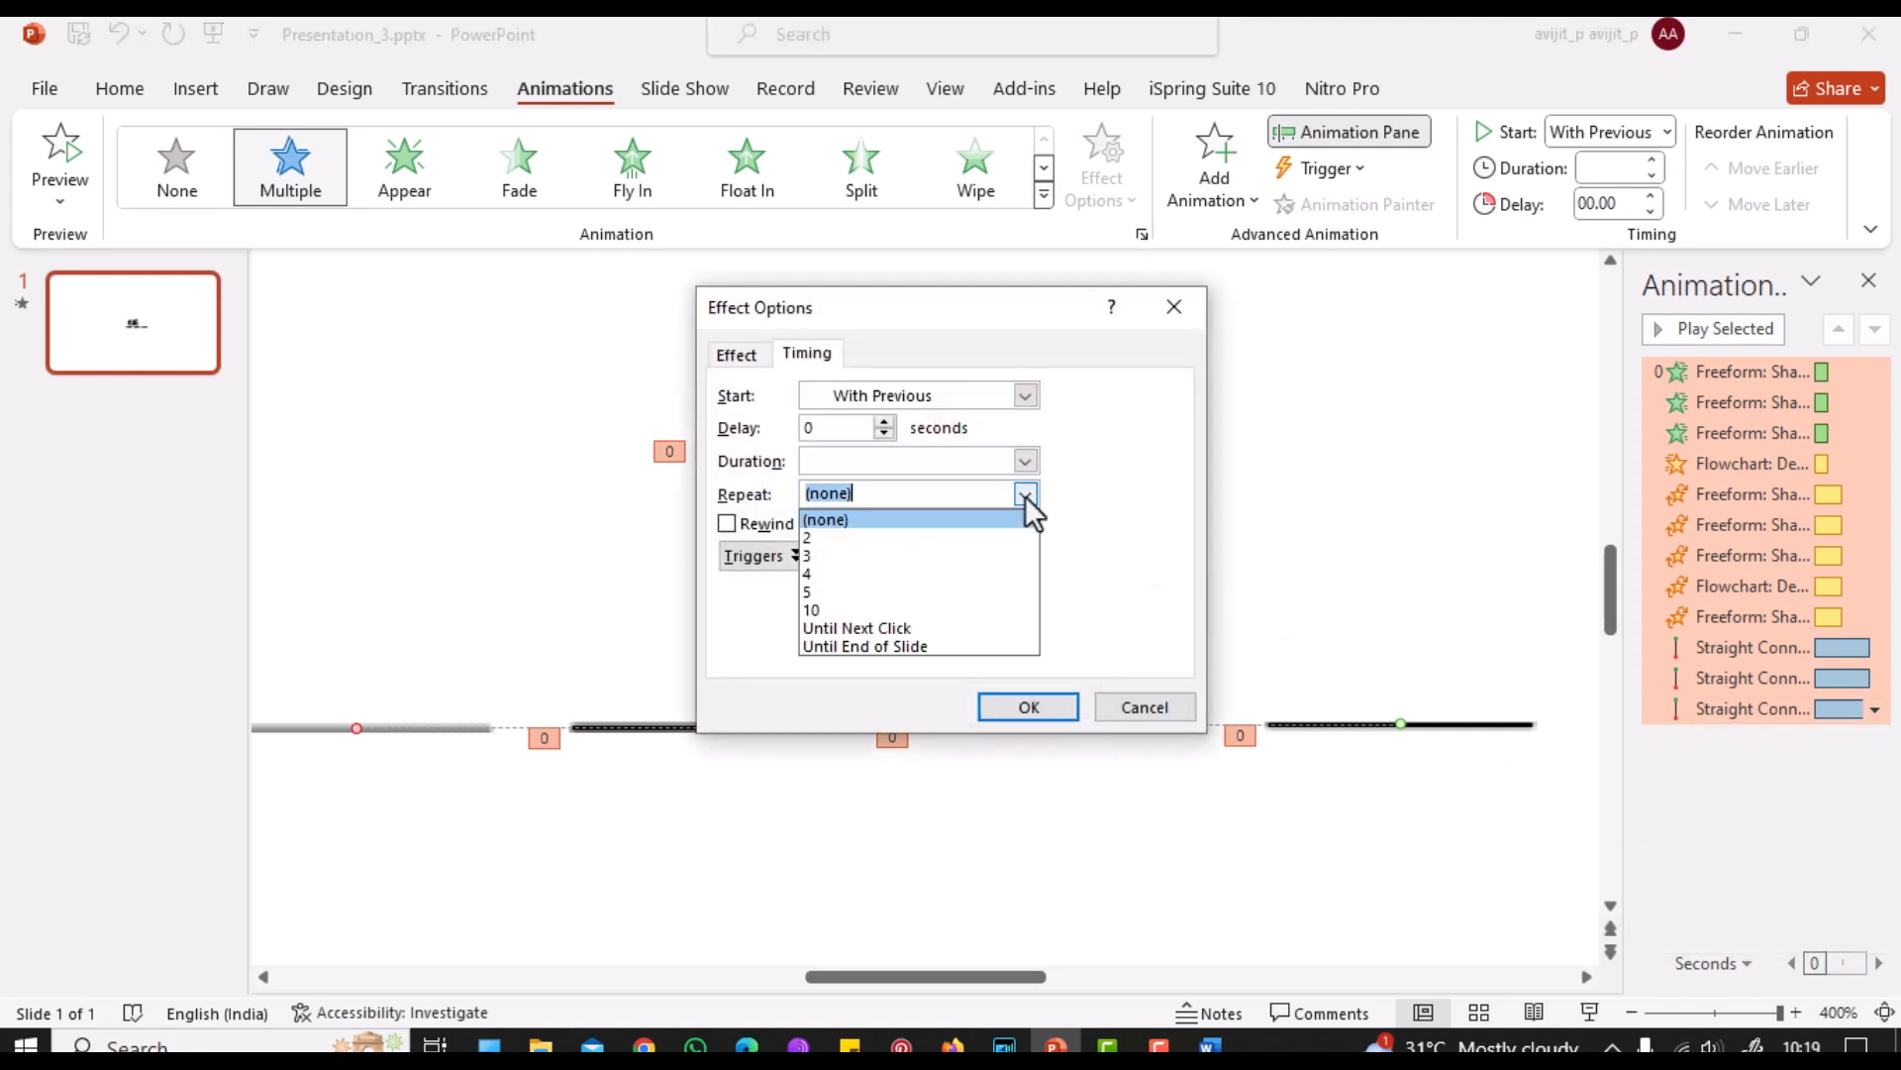
click(894, 645)
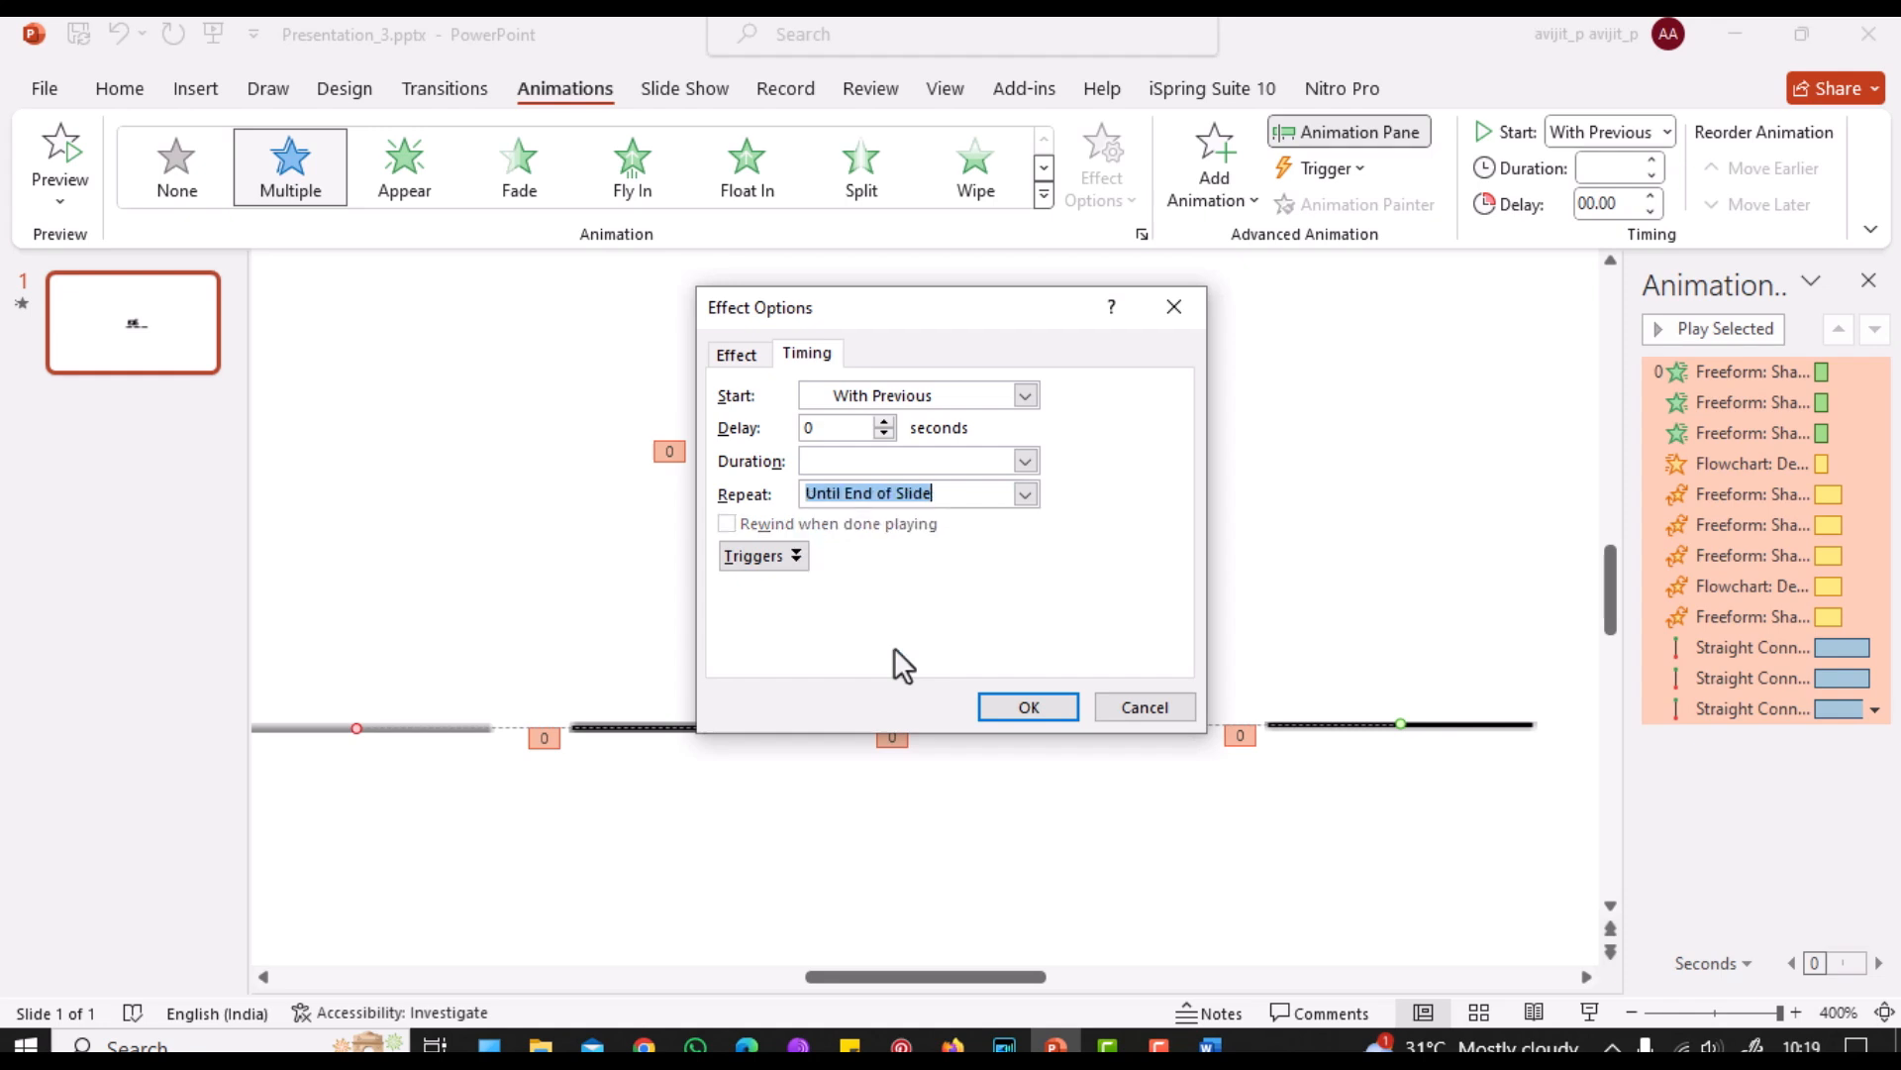
click(1025, 459)
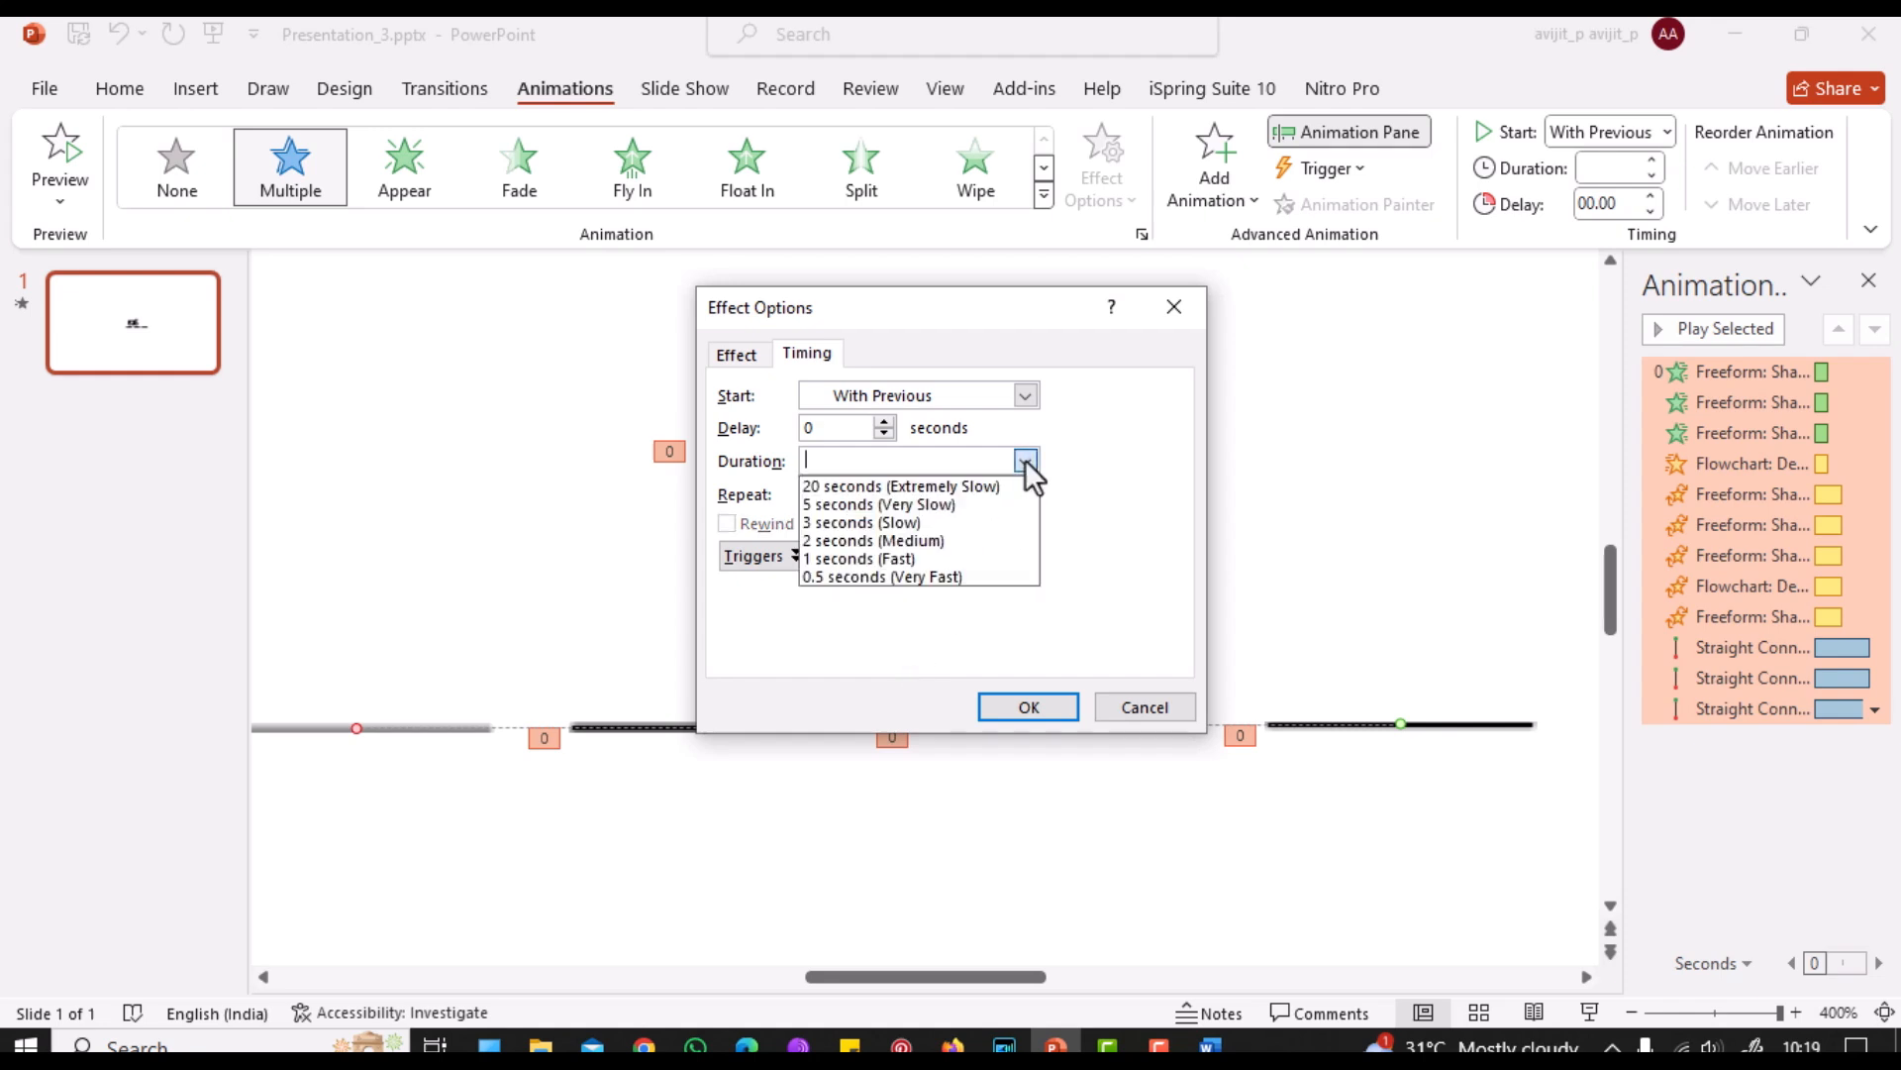
click(947, 561)
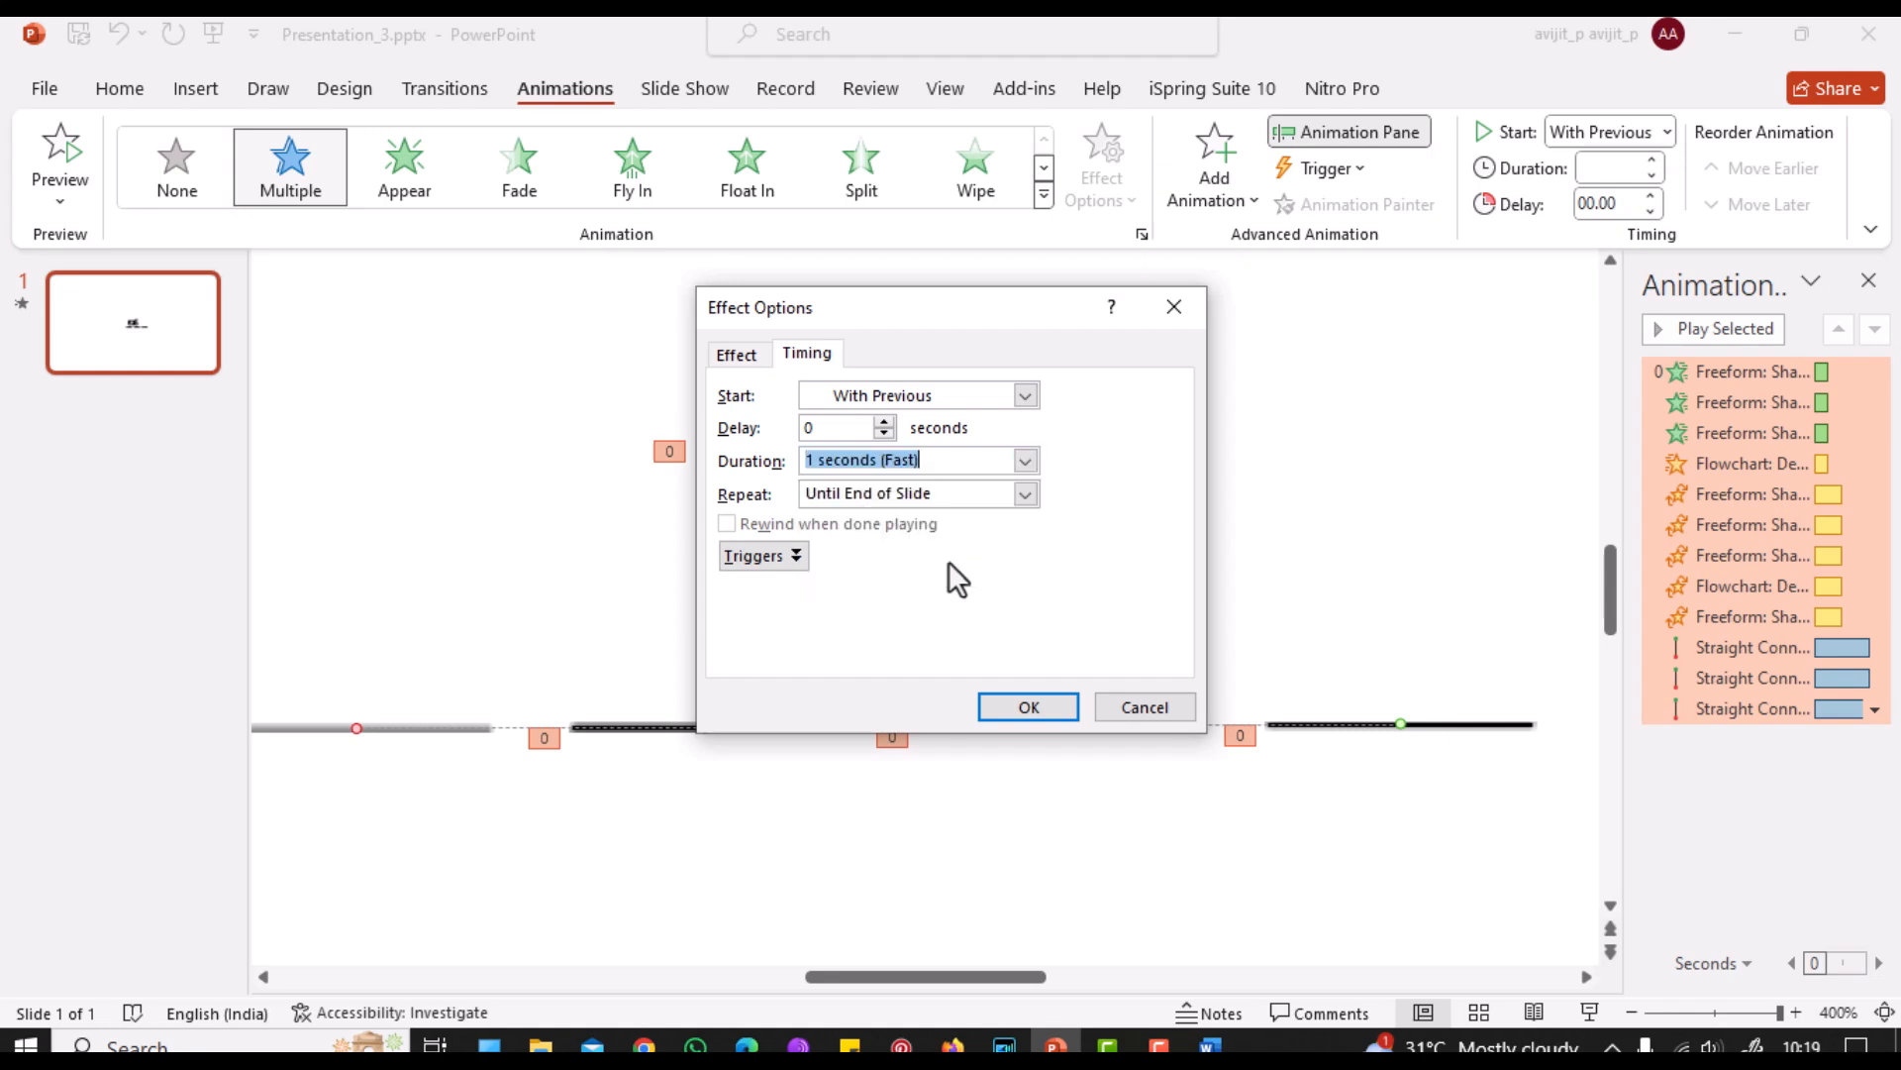
click(1030, 707)
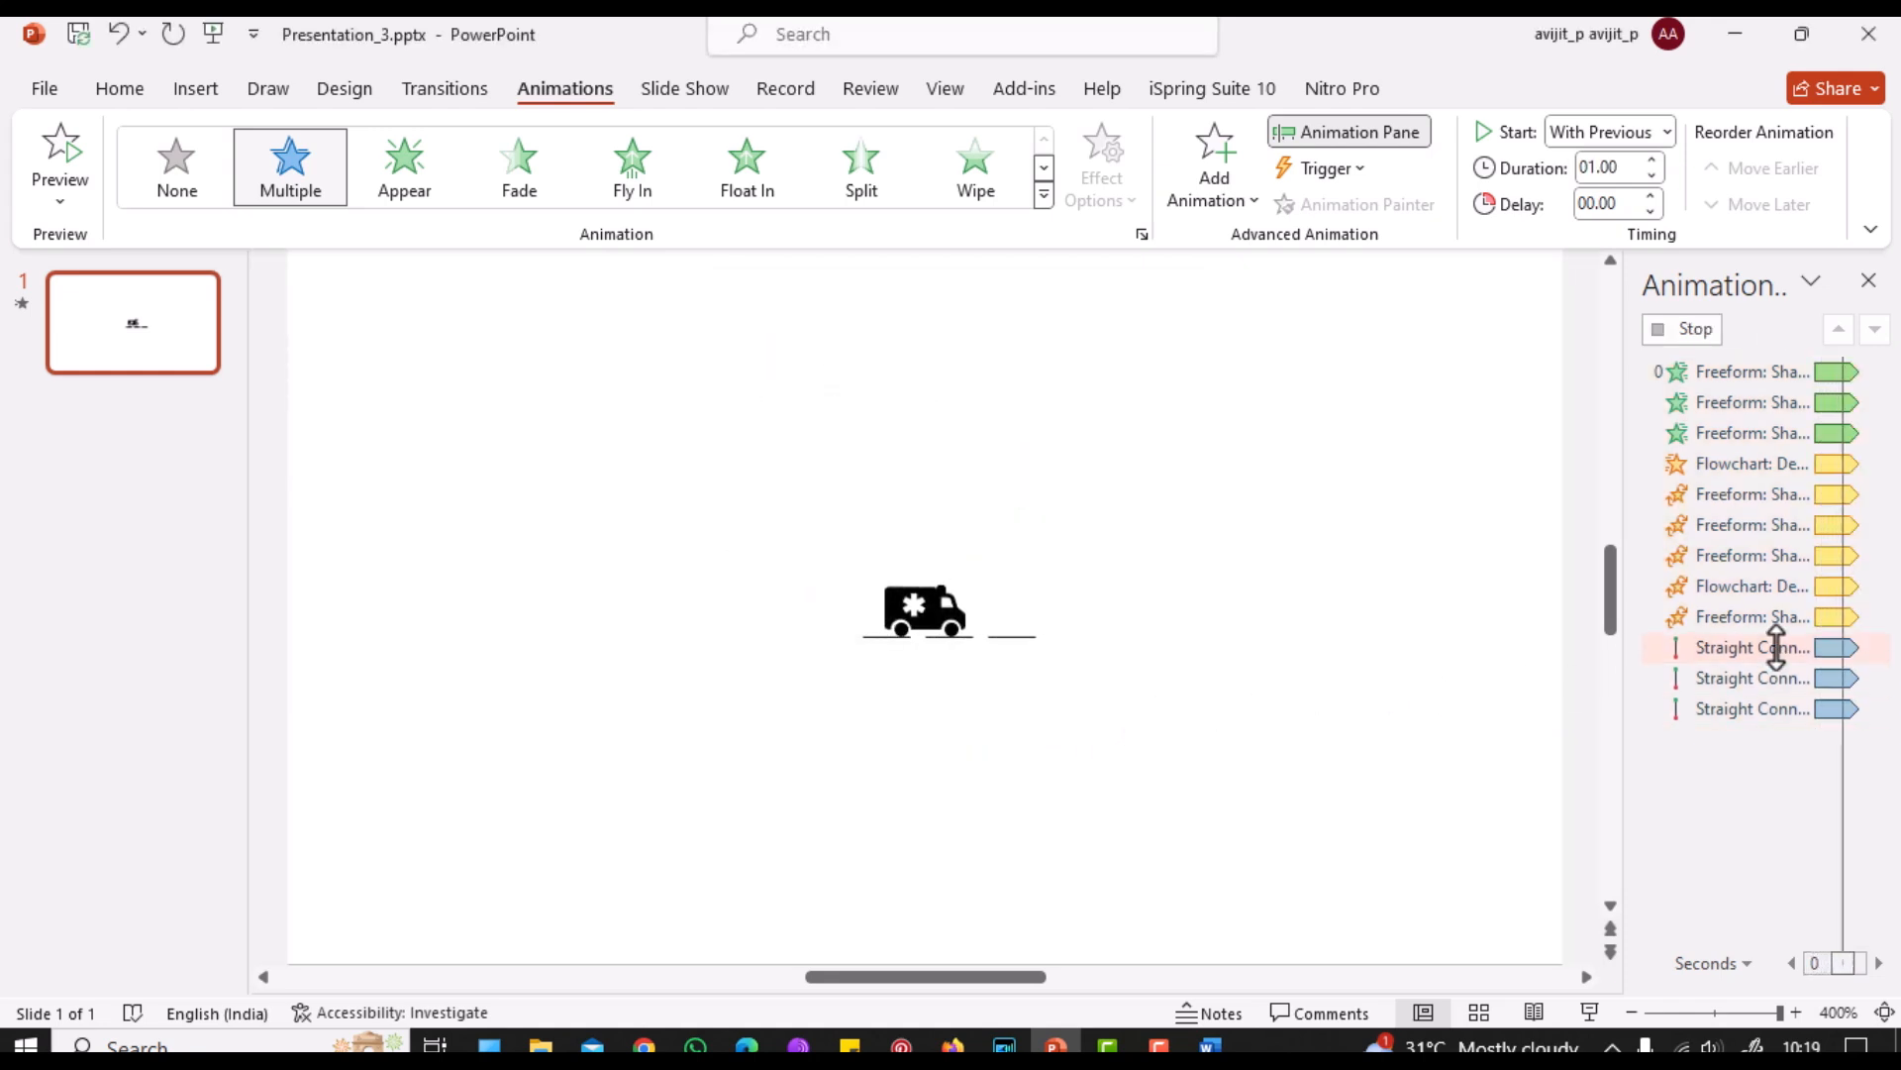
Step: Set Smooth start and Smooth end to 0 sec for the three road-line motion paths and preview the slide show
click(1775, 647)
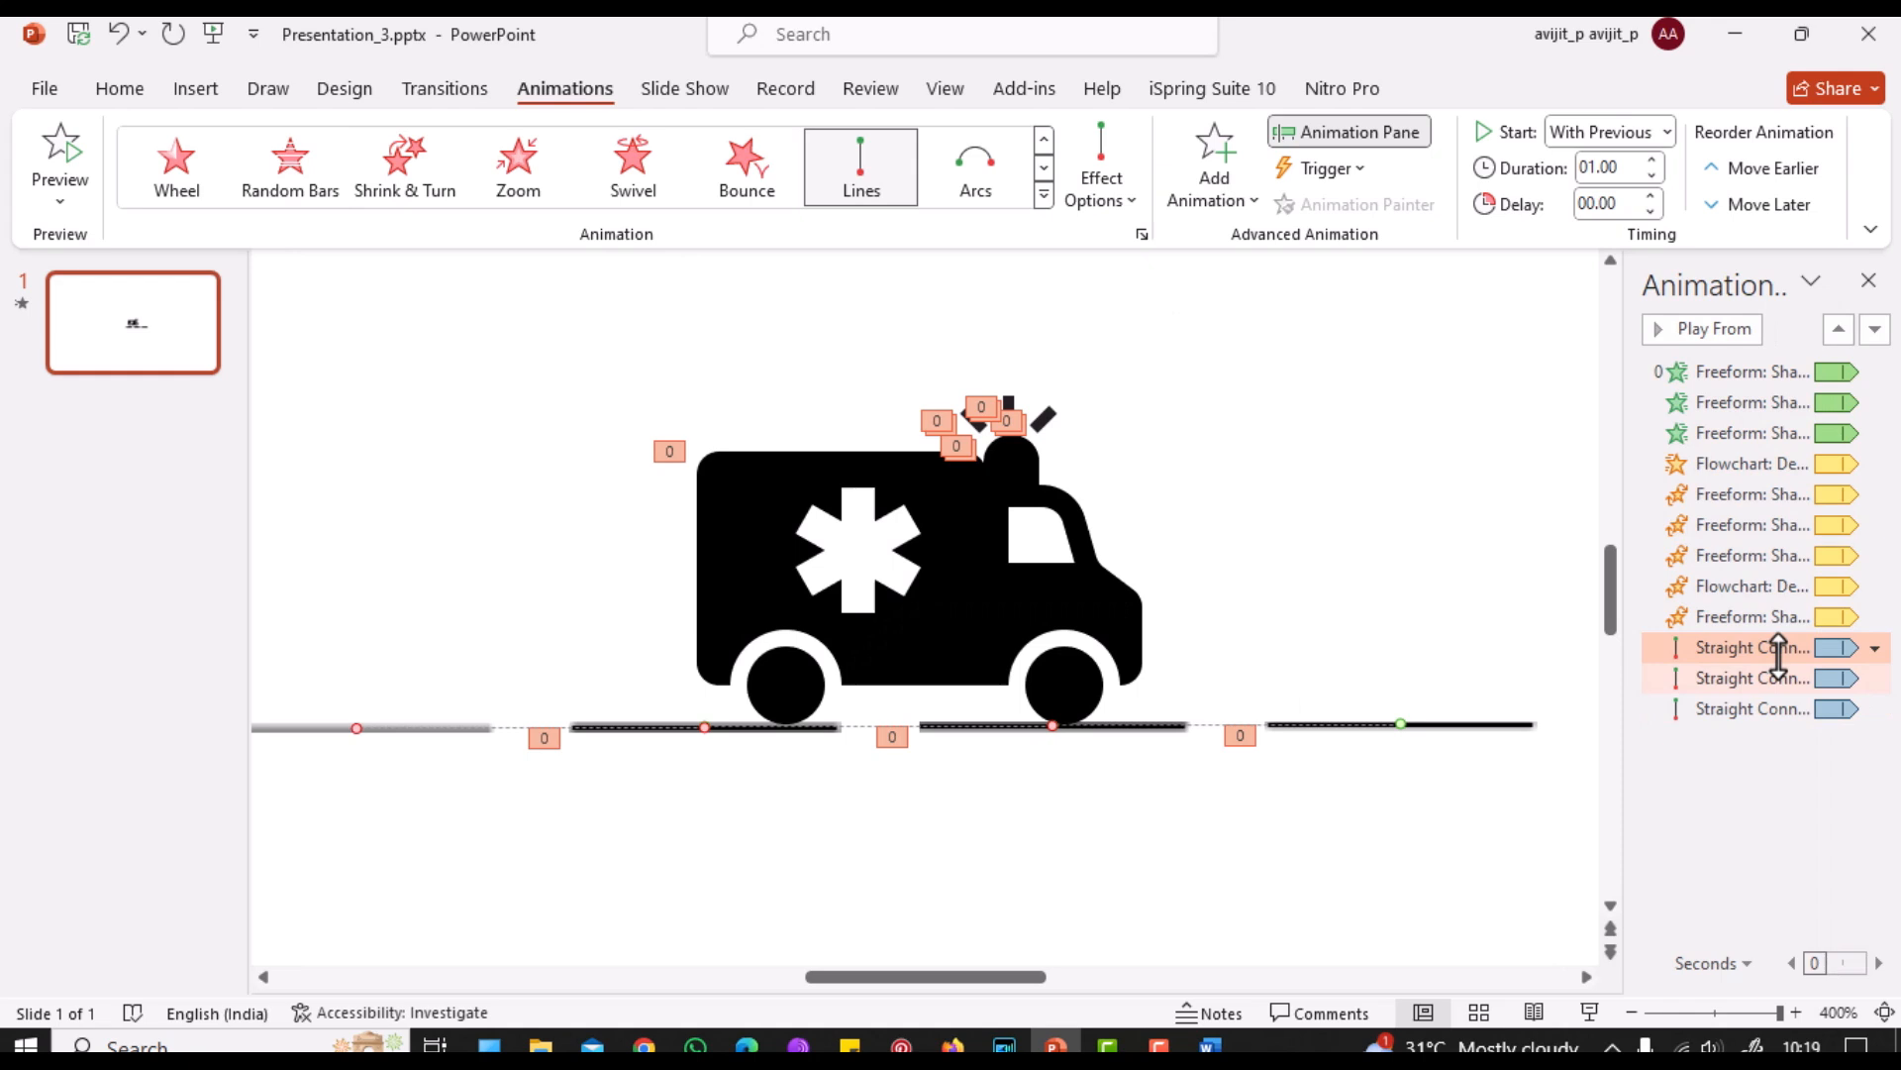
shift+click(1772, 708)
click(1875, 709)
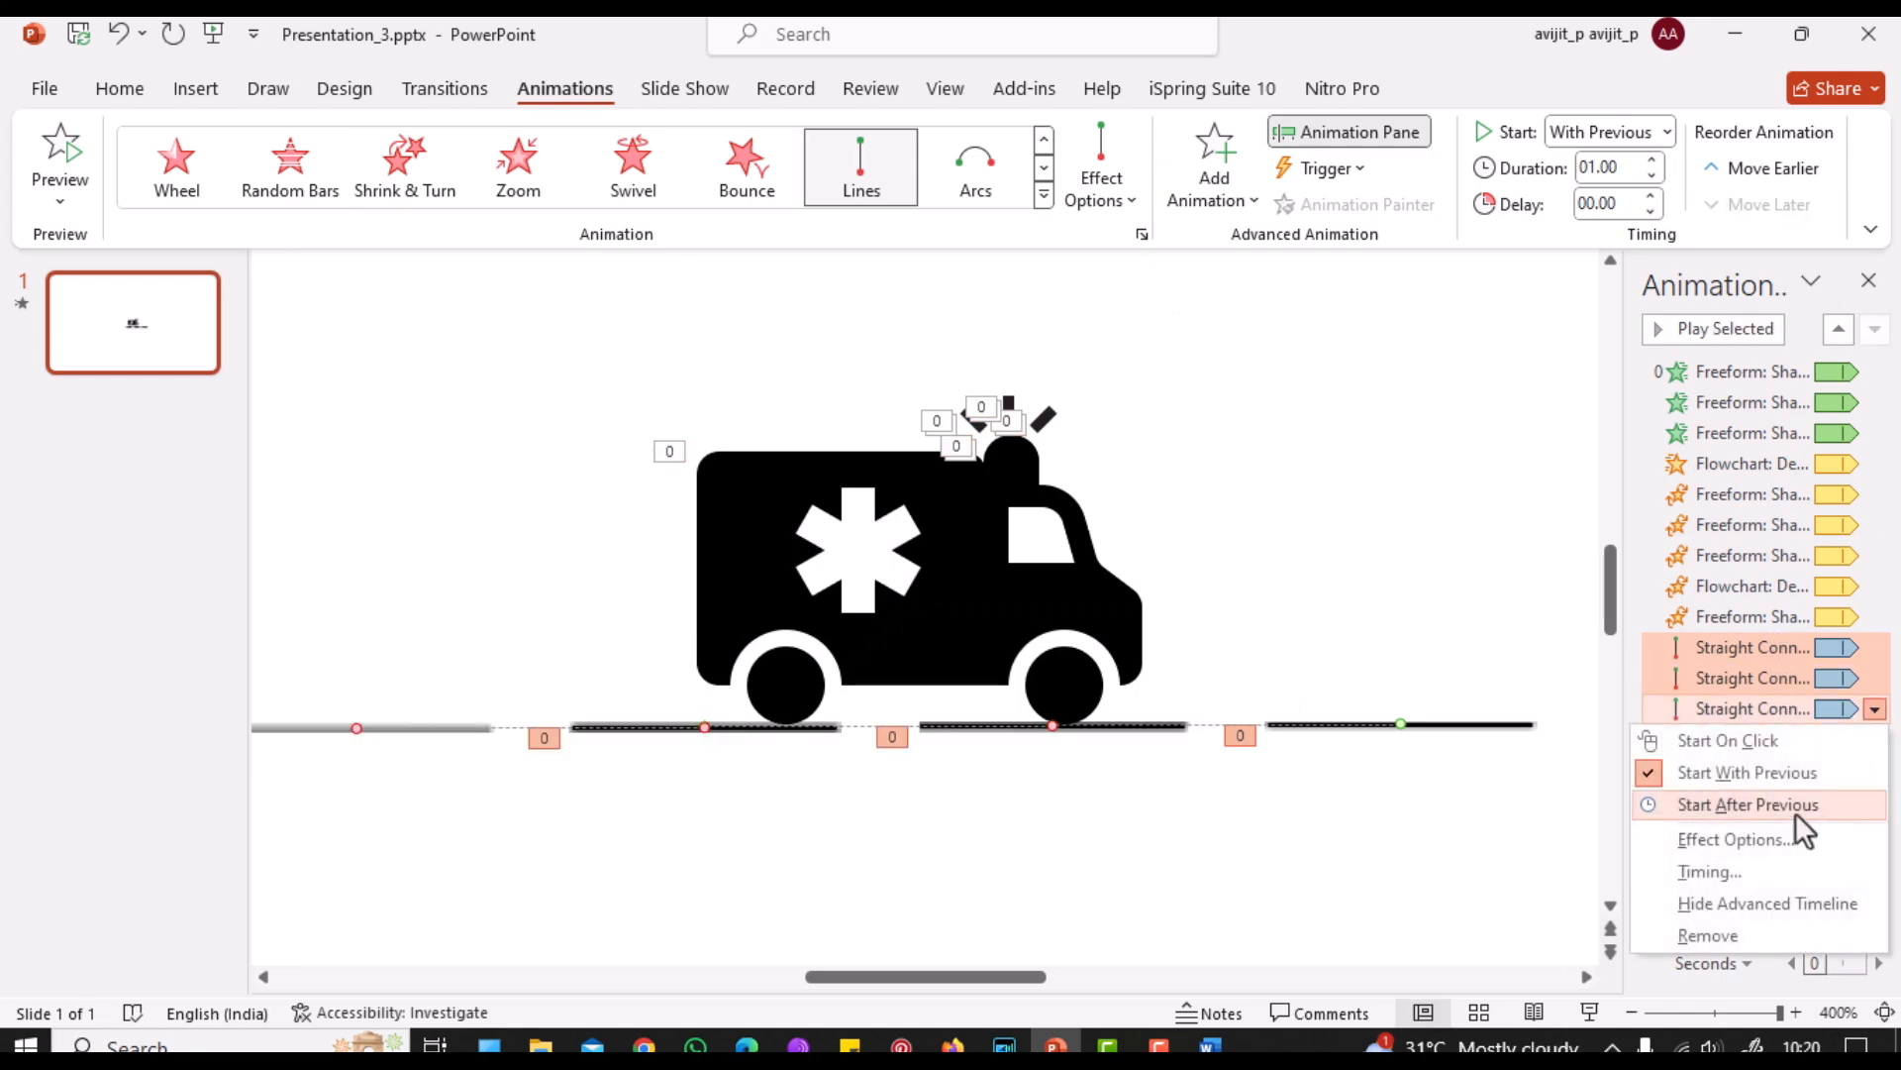
click(1735, 840)
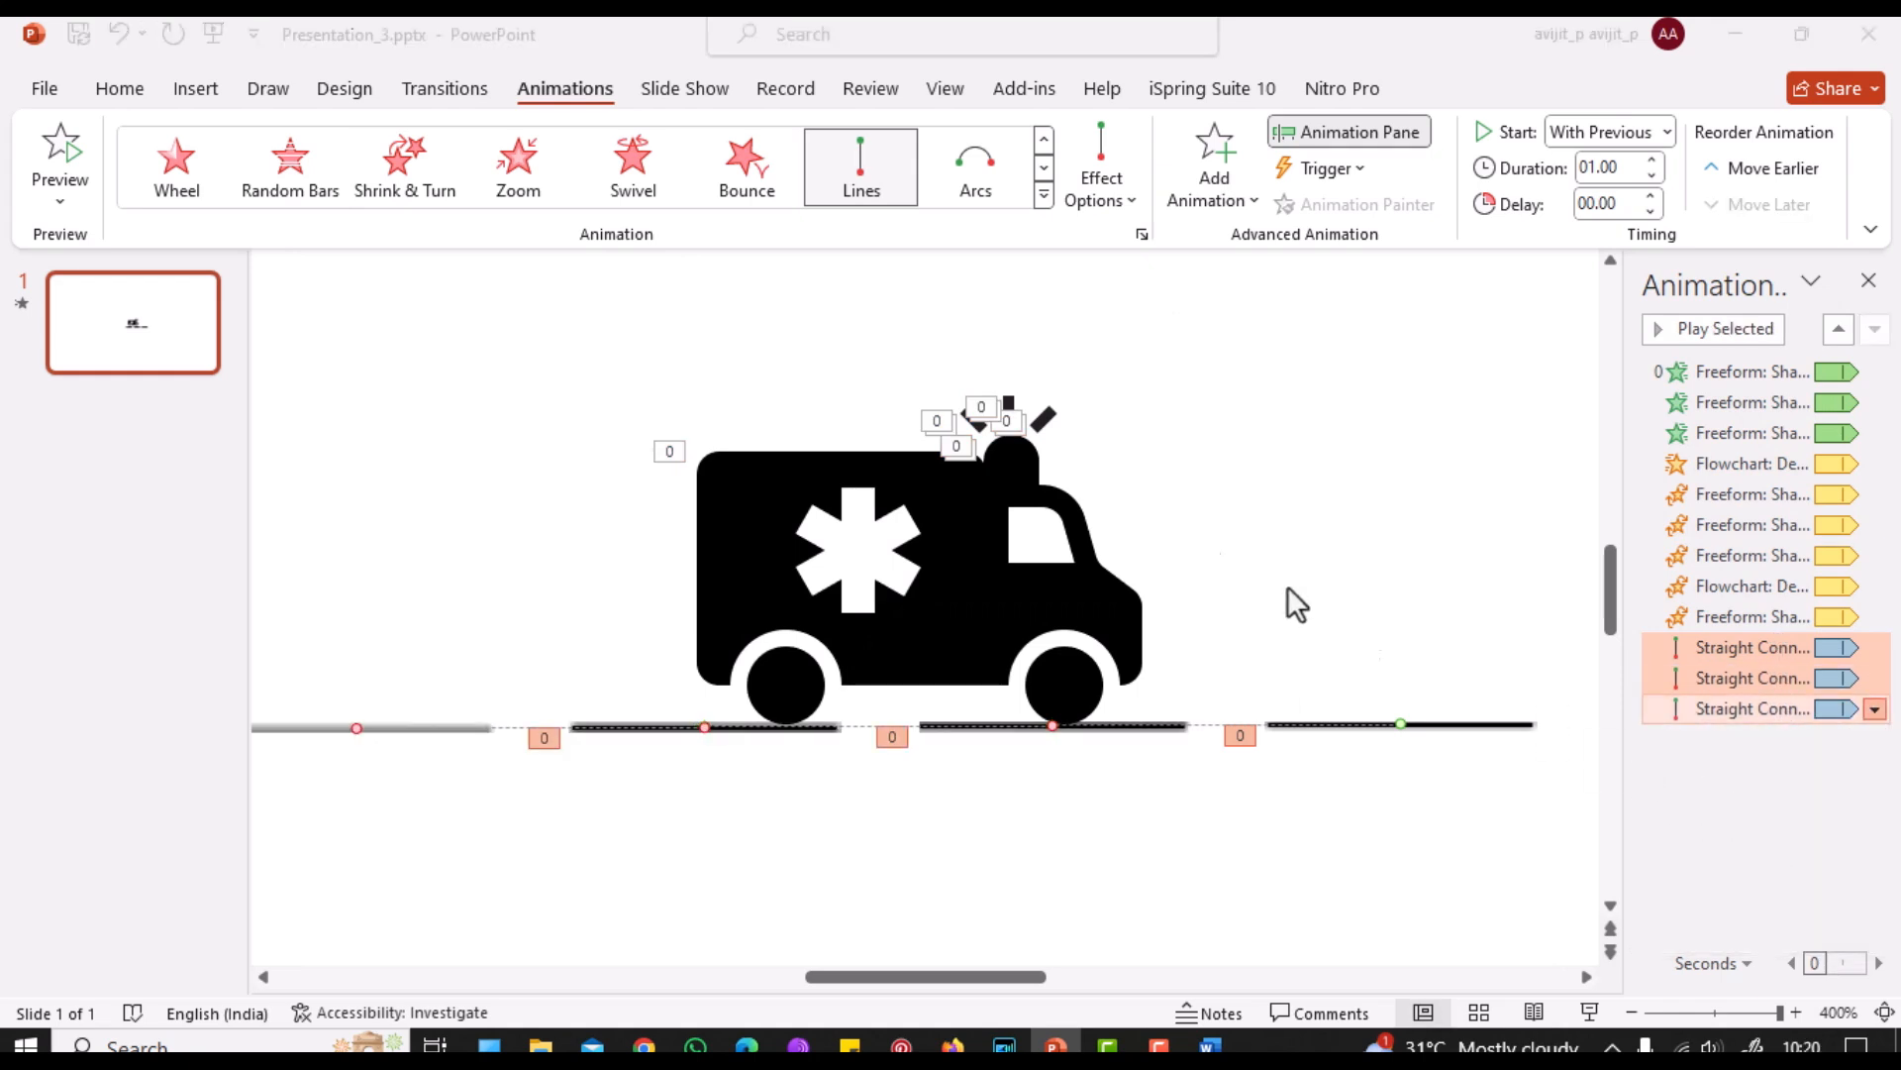
drag(933, 403, 820, 408)
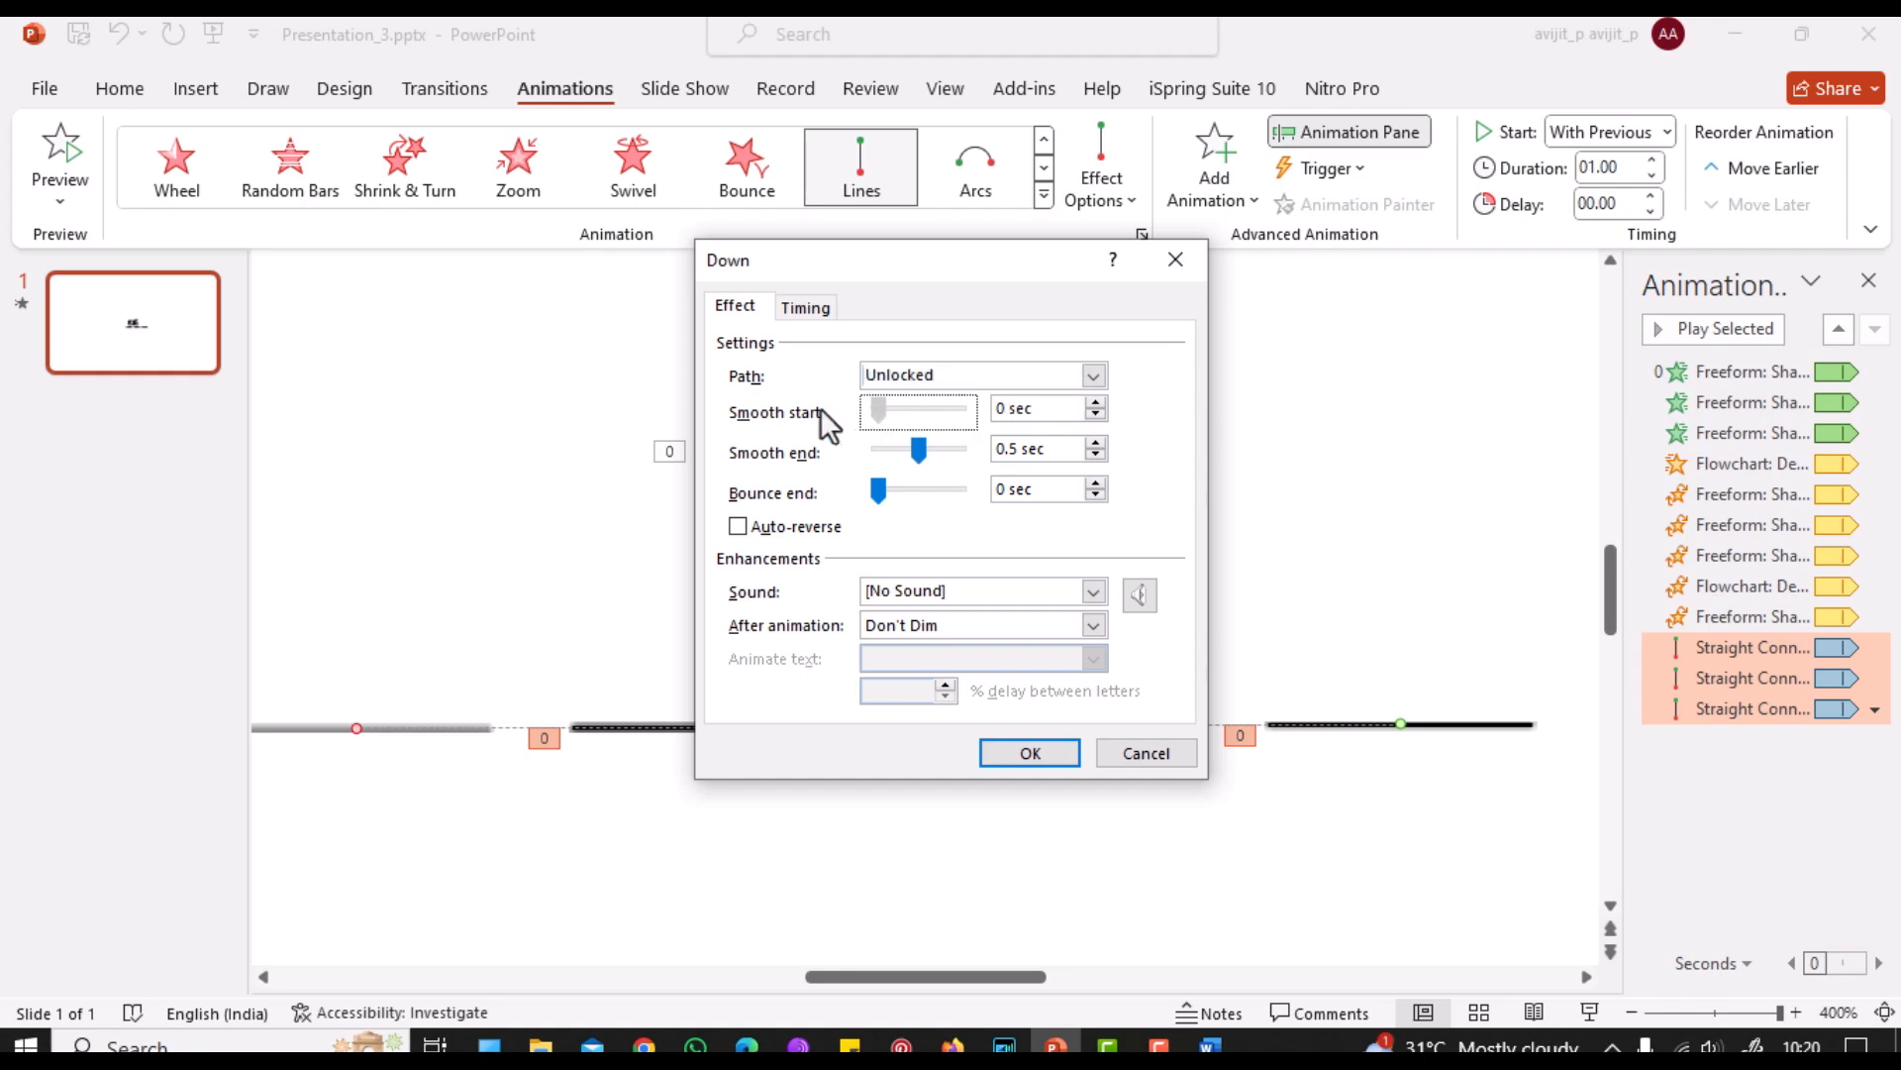
drag(911, 450, 894, 451)
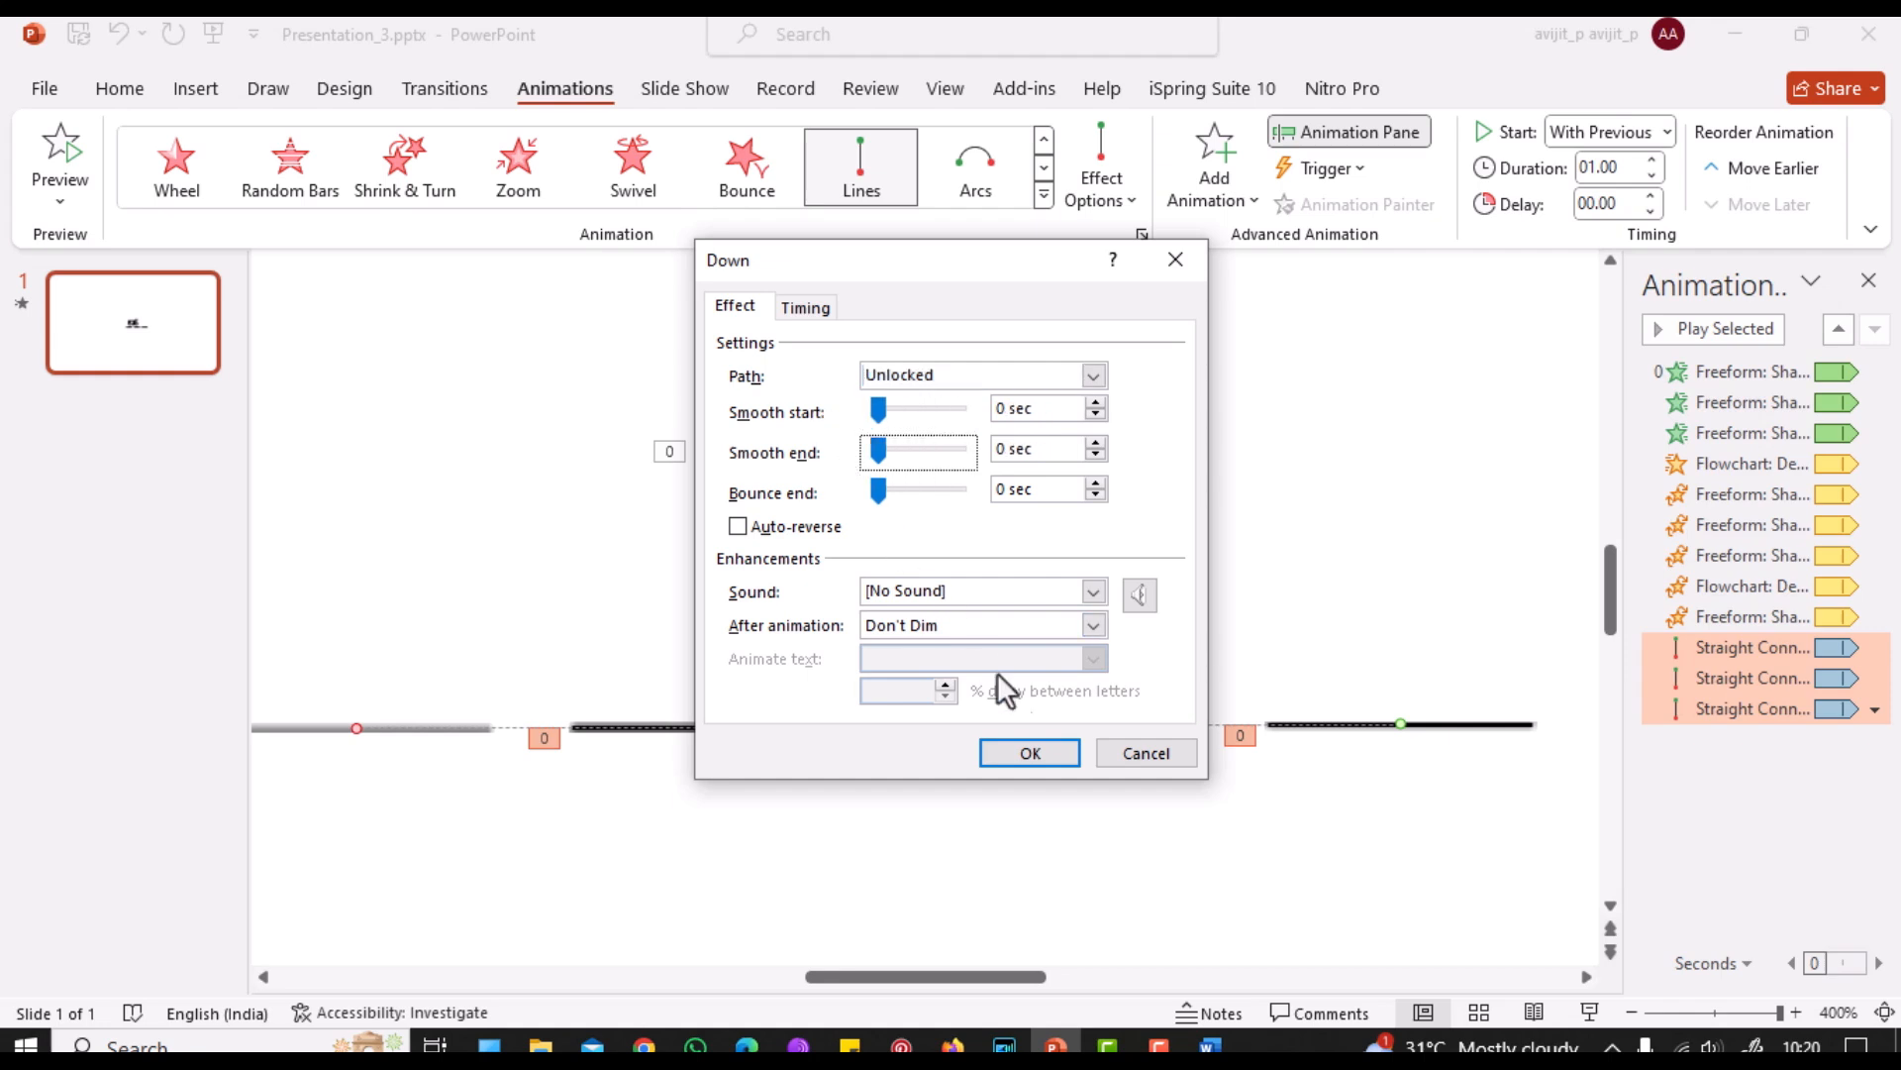
click(1050, 751)
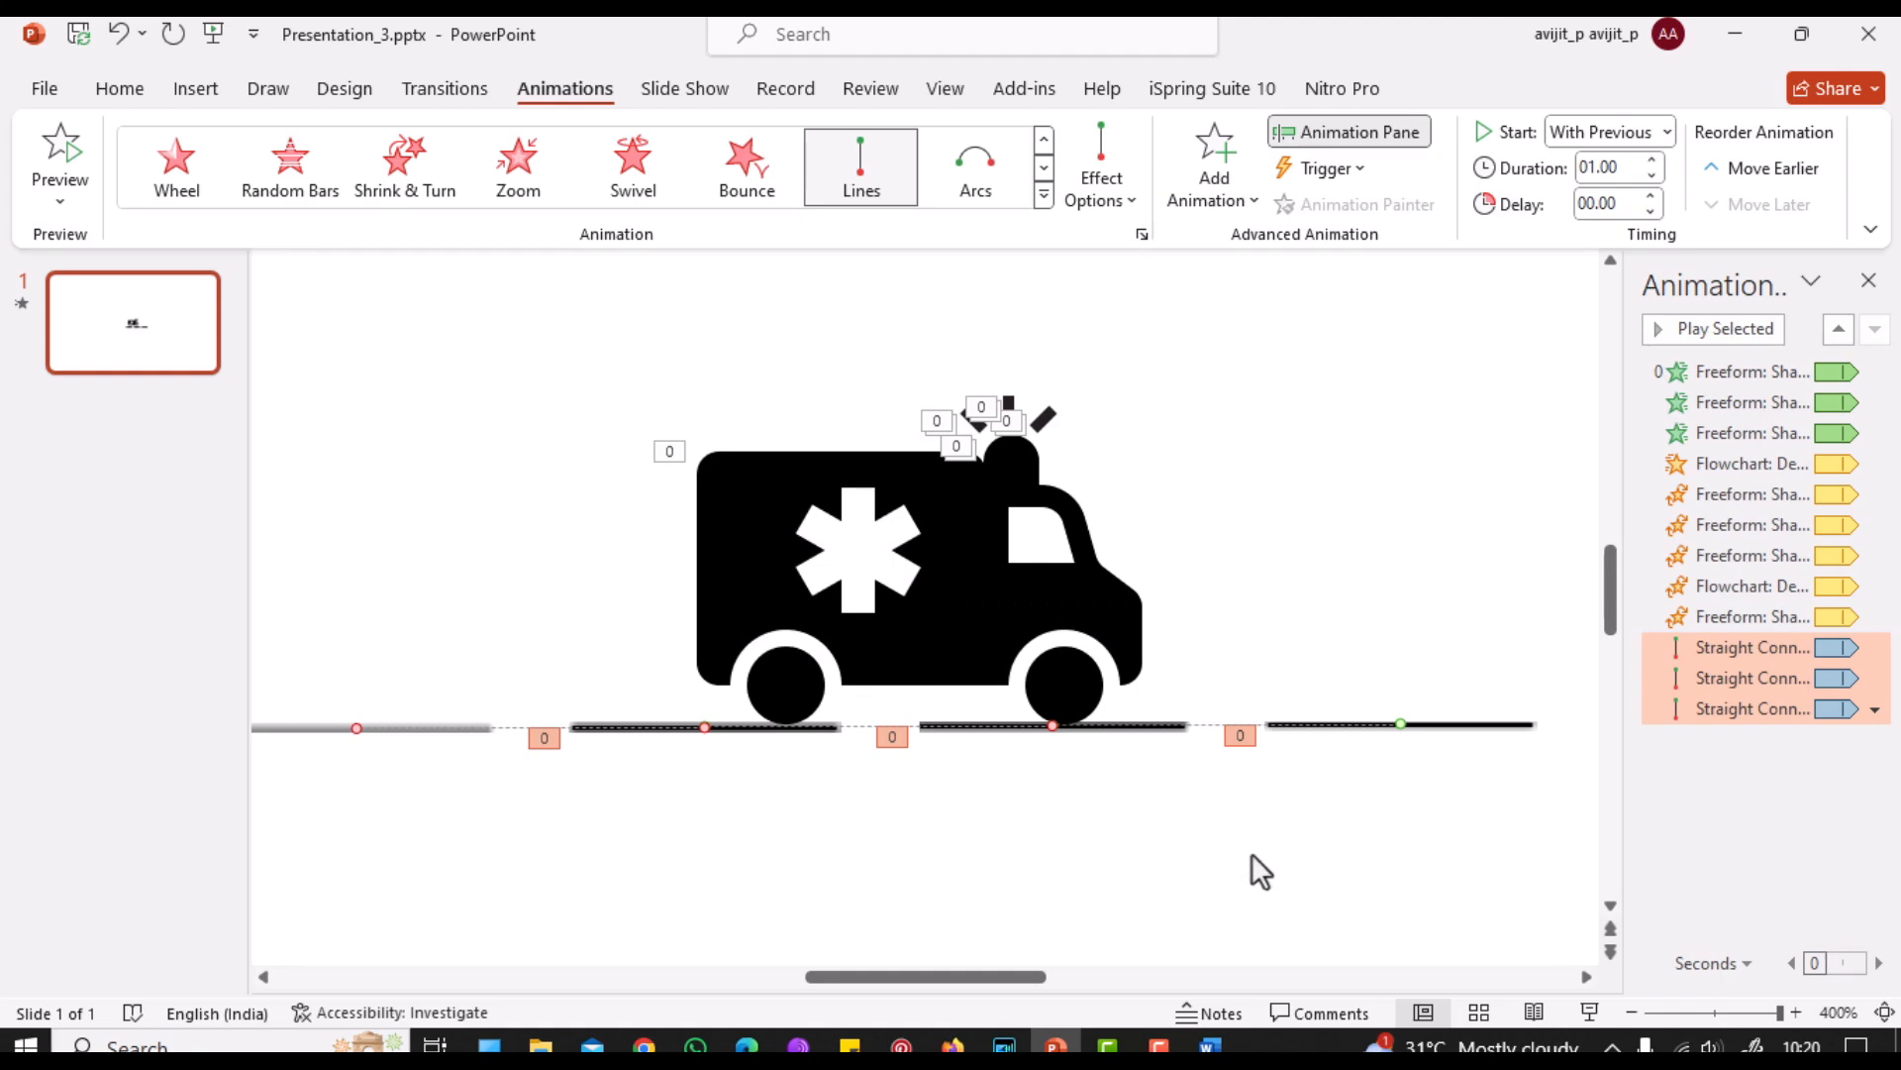
click(1590, 1012)
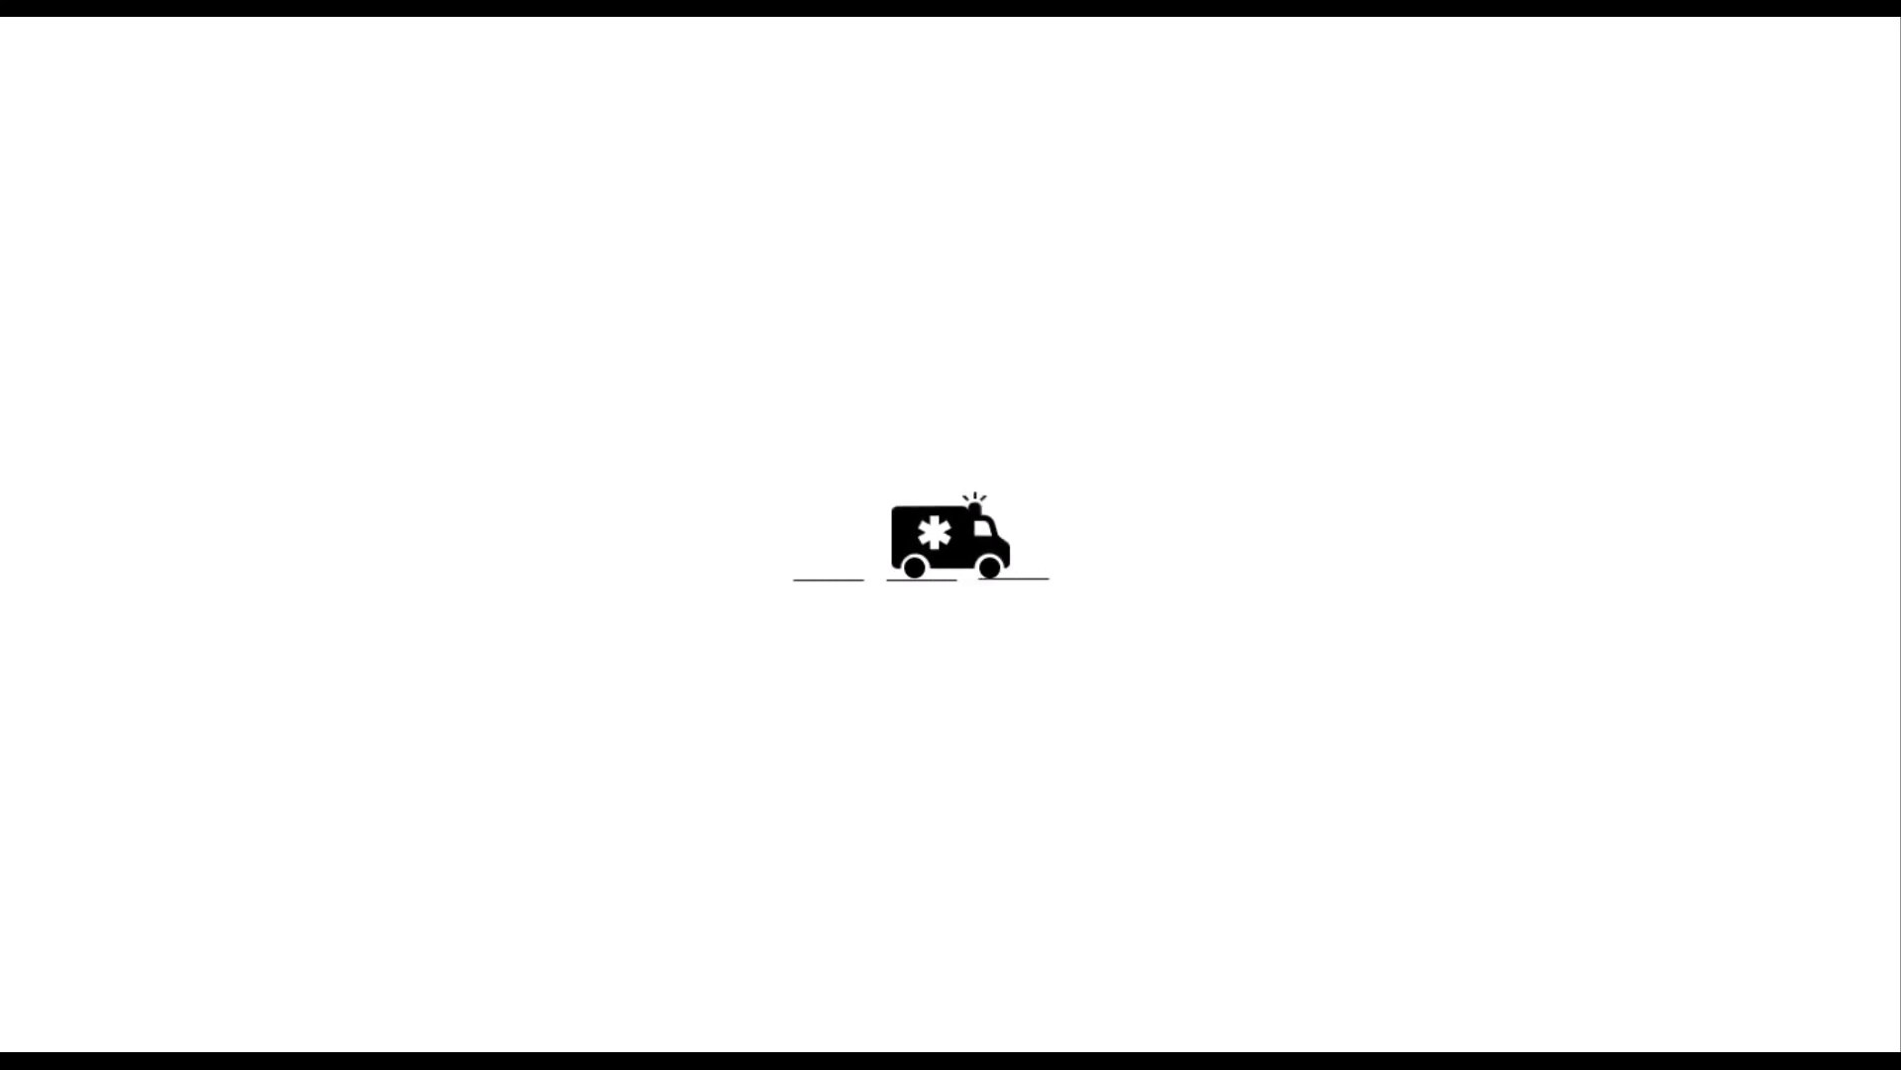
key(Escape)
Step: Replace the existing animations on the ambulance's dome-shaped siren light with the Color Pulse emphasis effect
click(1015, 462)
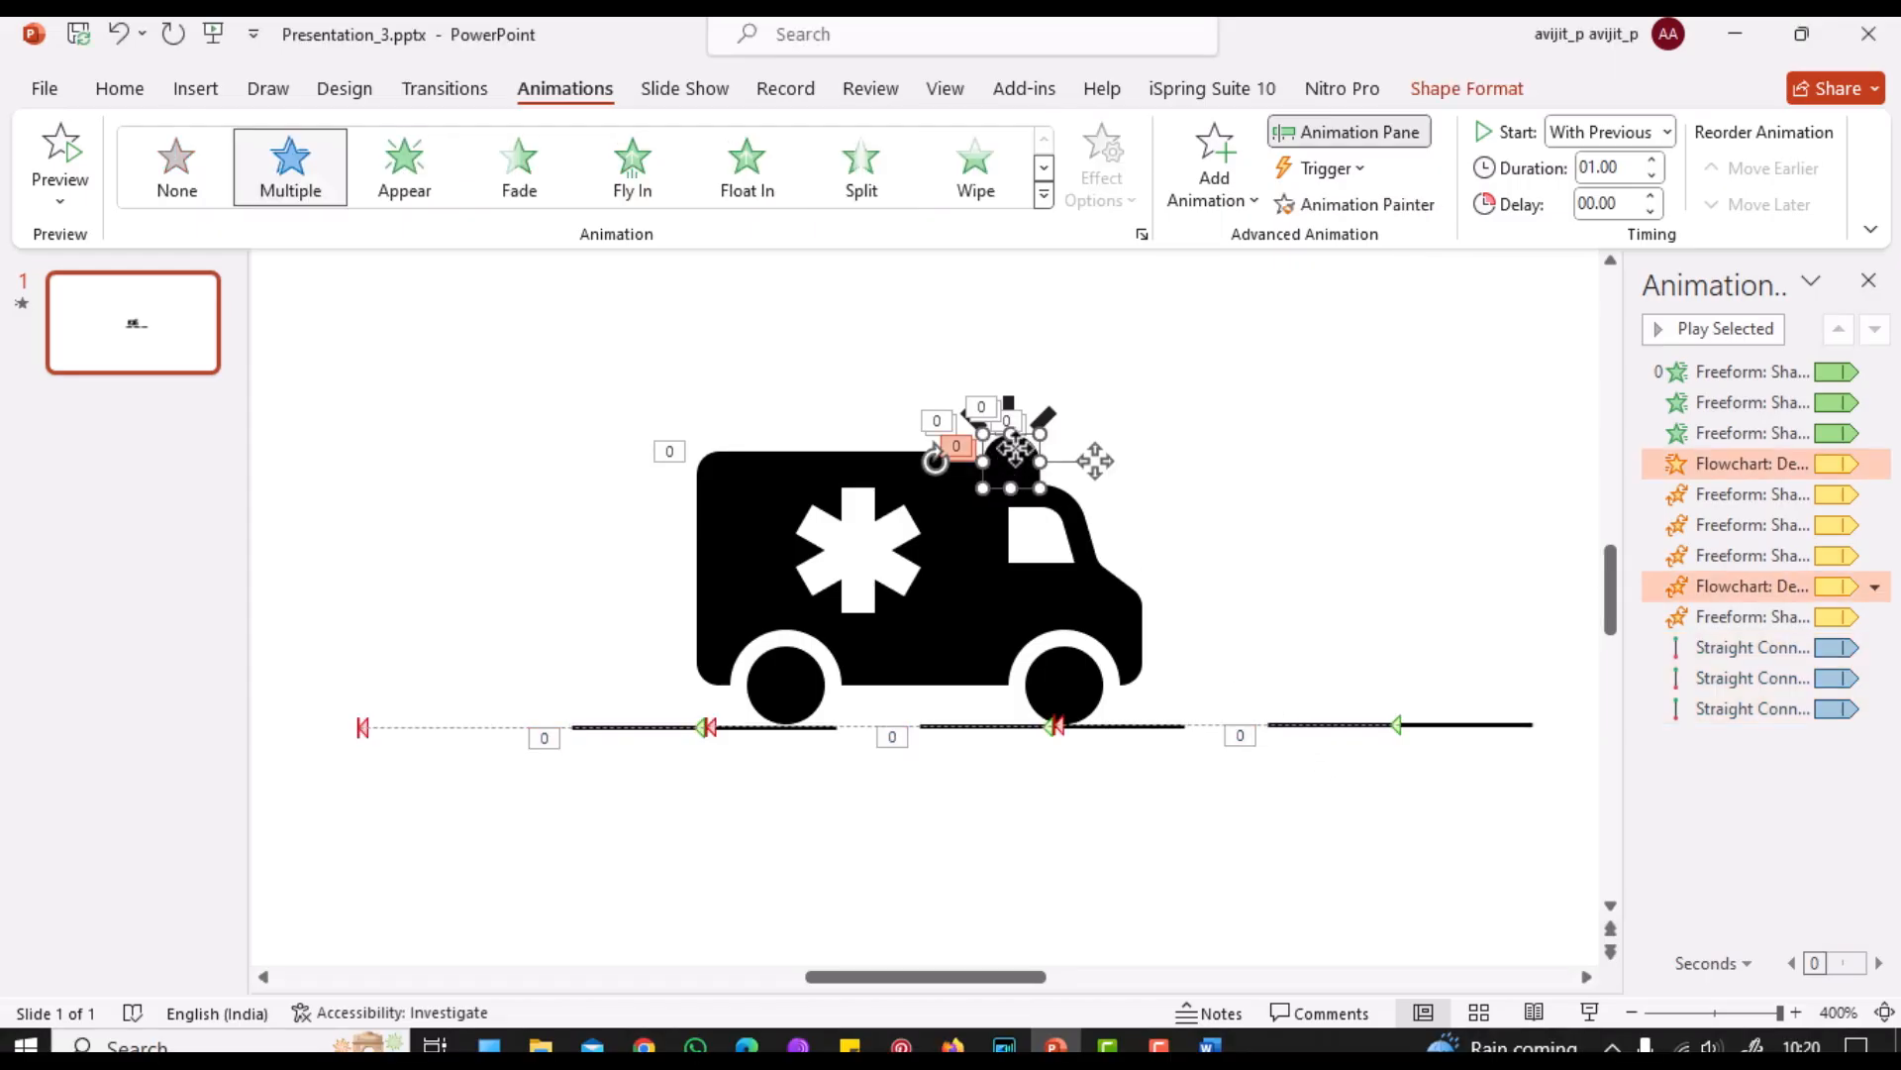
click(1043, 168)
click(1043, 168)
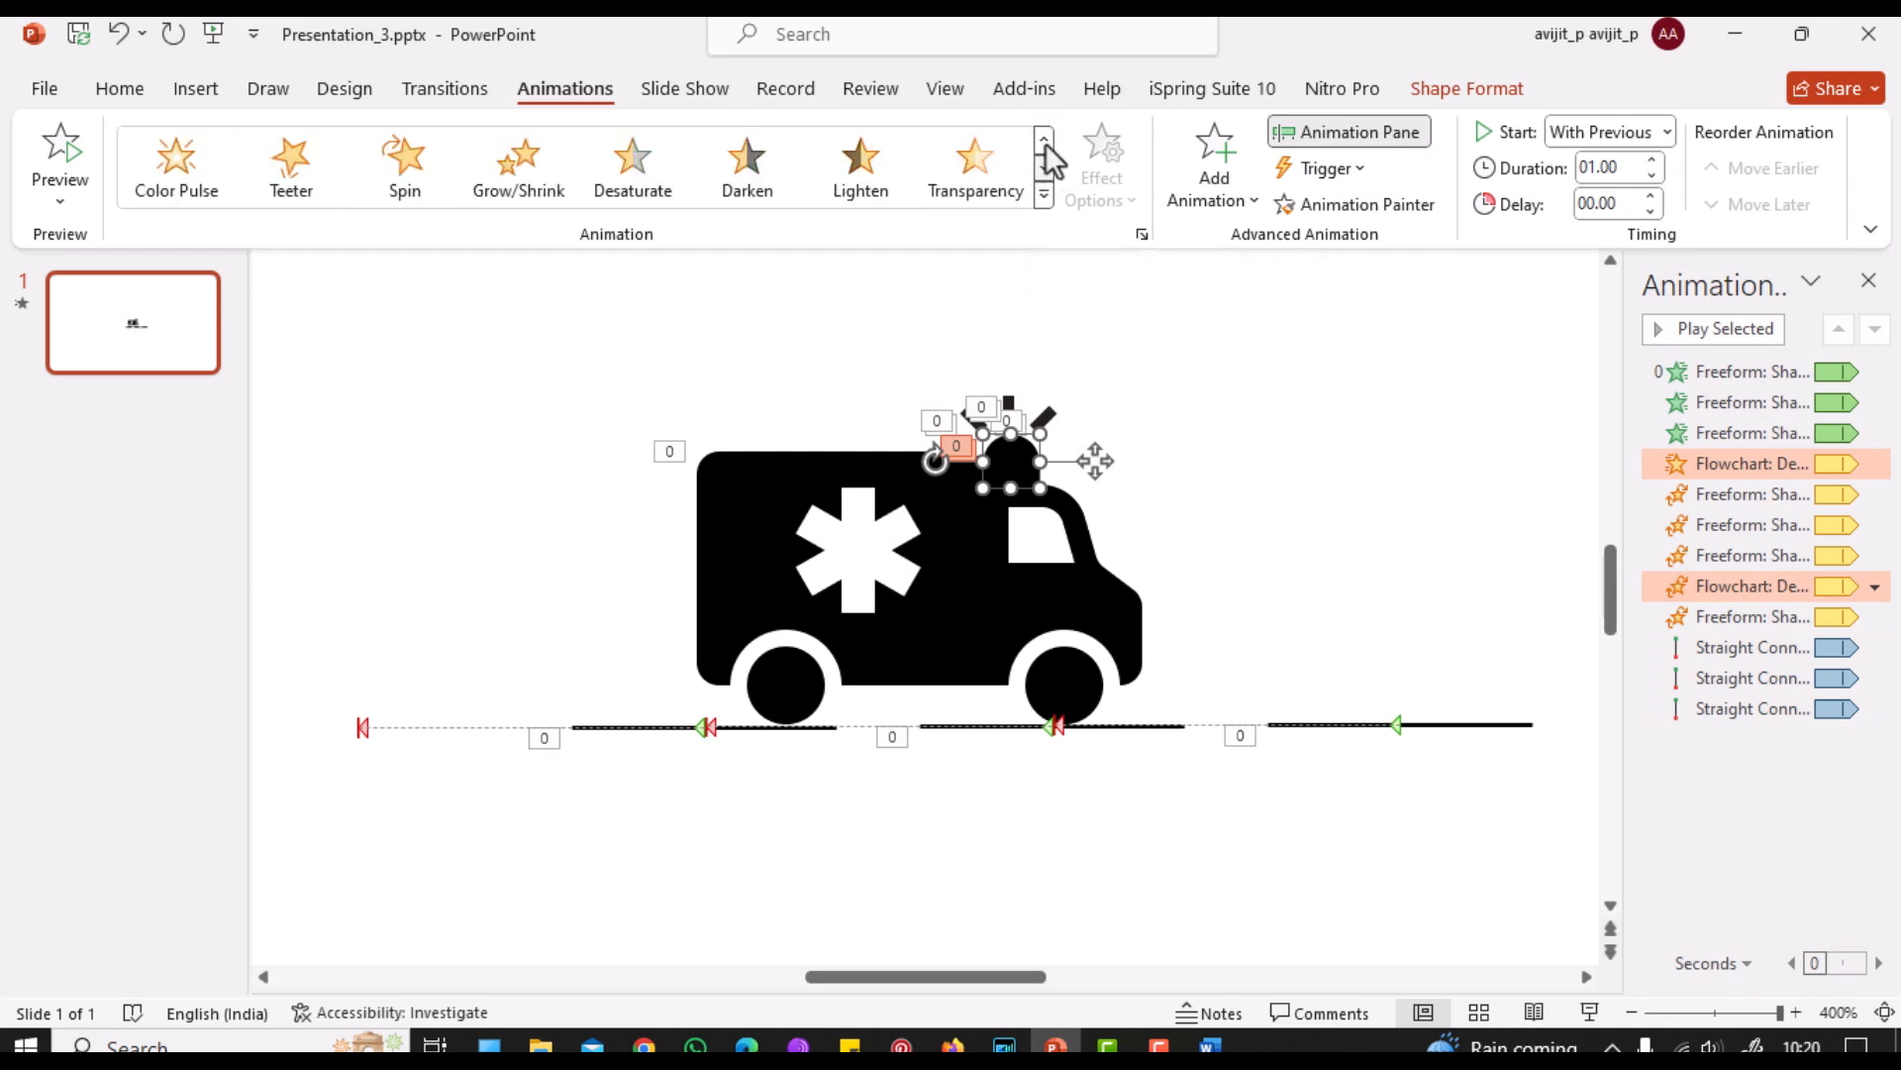
click(1046, 140)
click(1046, 169)
click(168, 160)
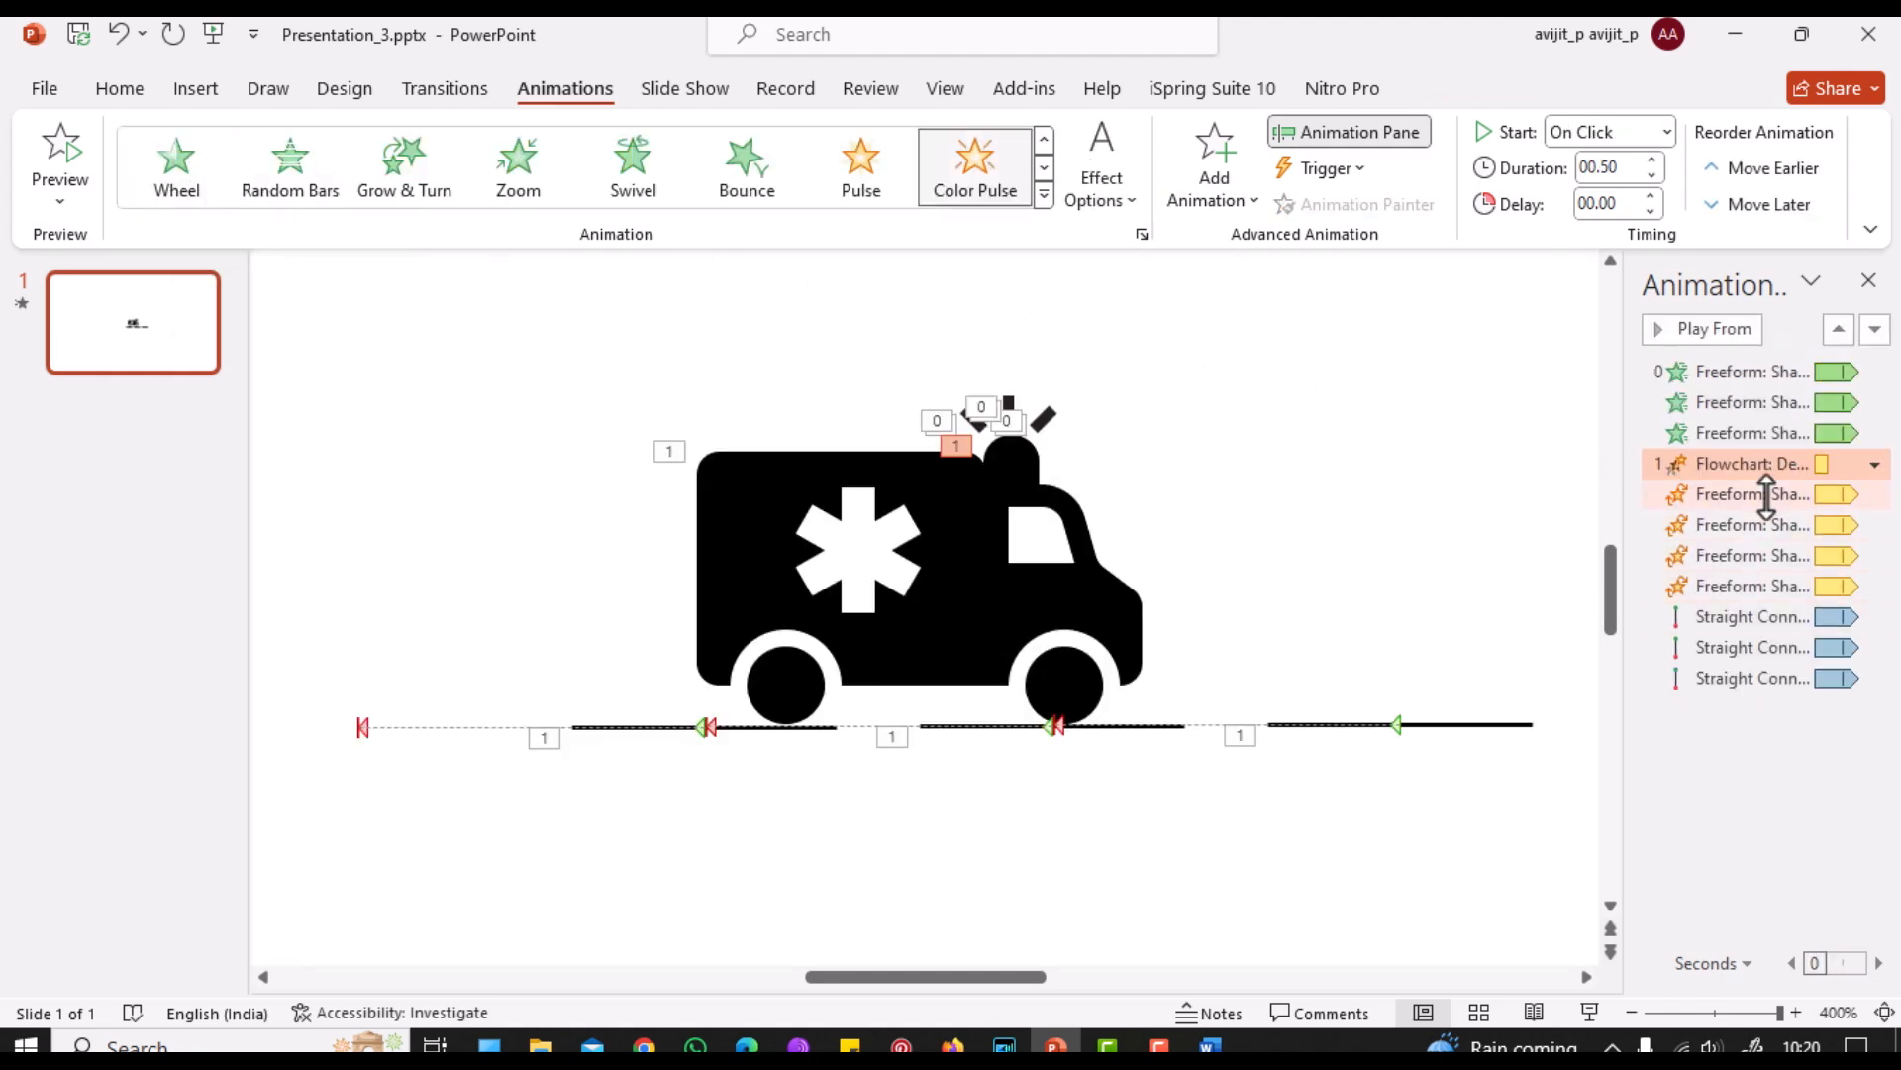
Step: Set the siren light's Color Pulse to start With Previous and repeat Until End of Slide
click(1875, 464)
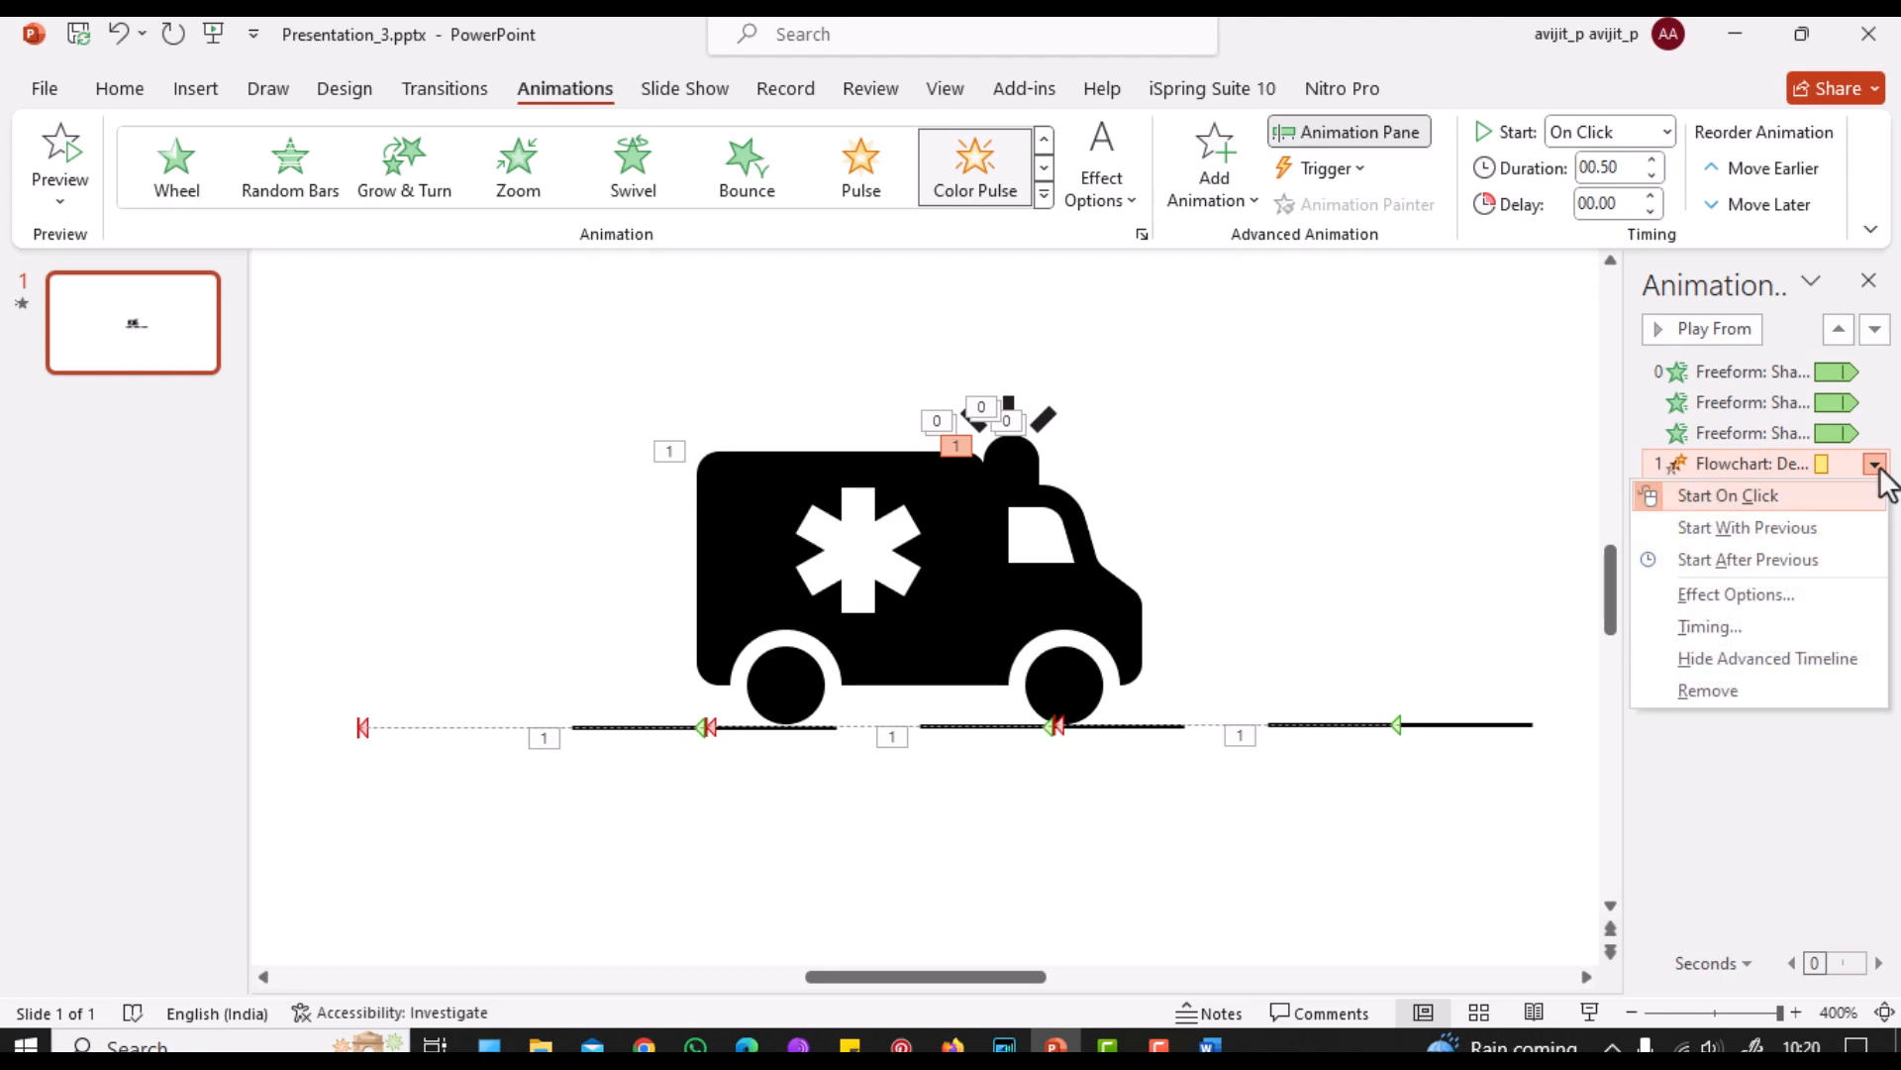
click(1774, 627)
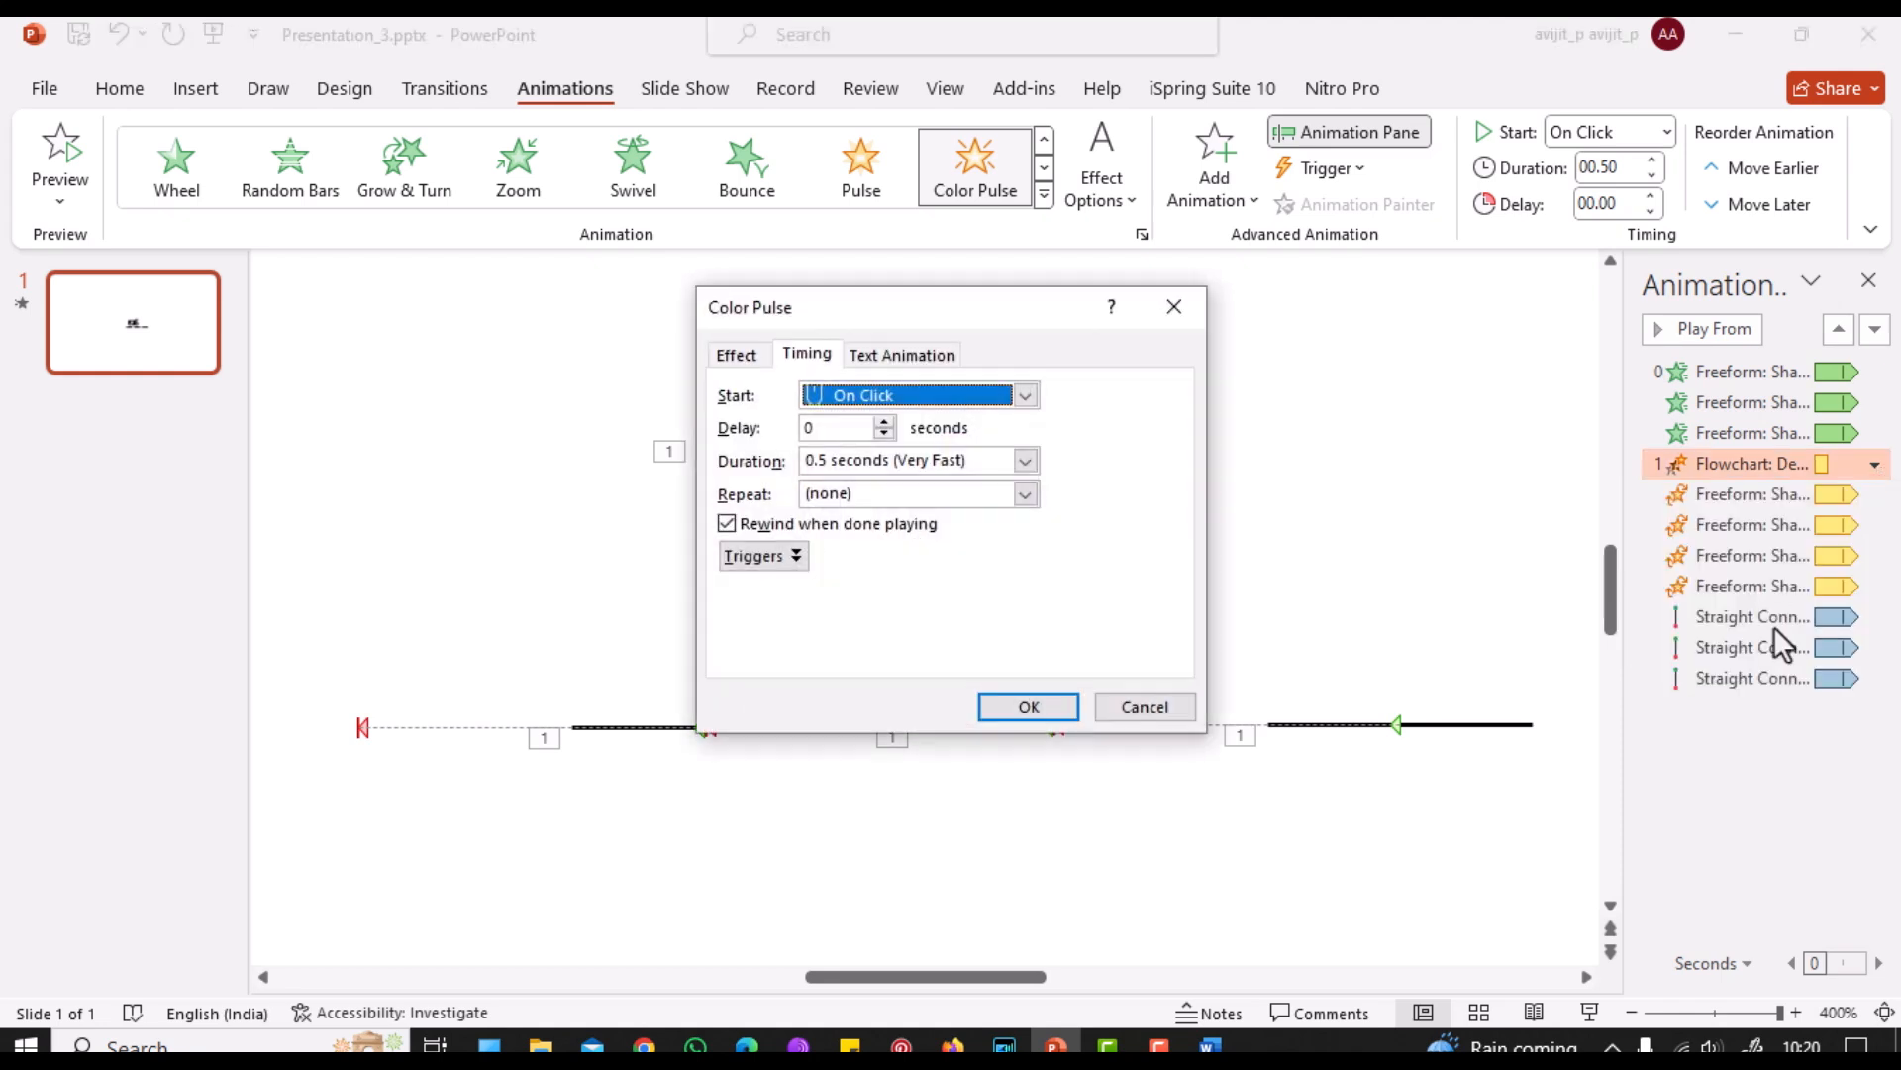
click(1026, 395)
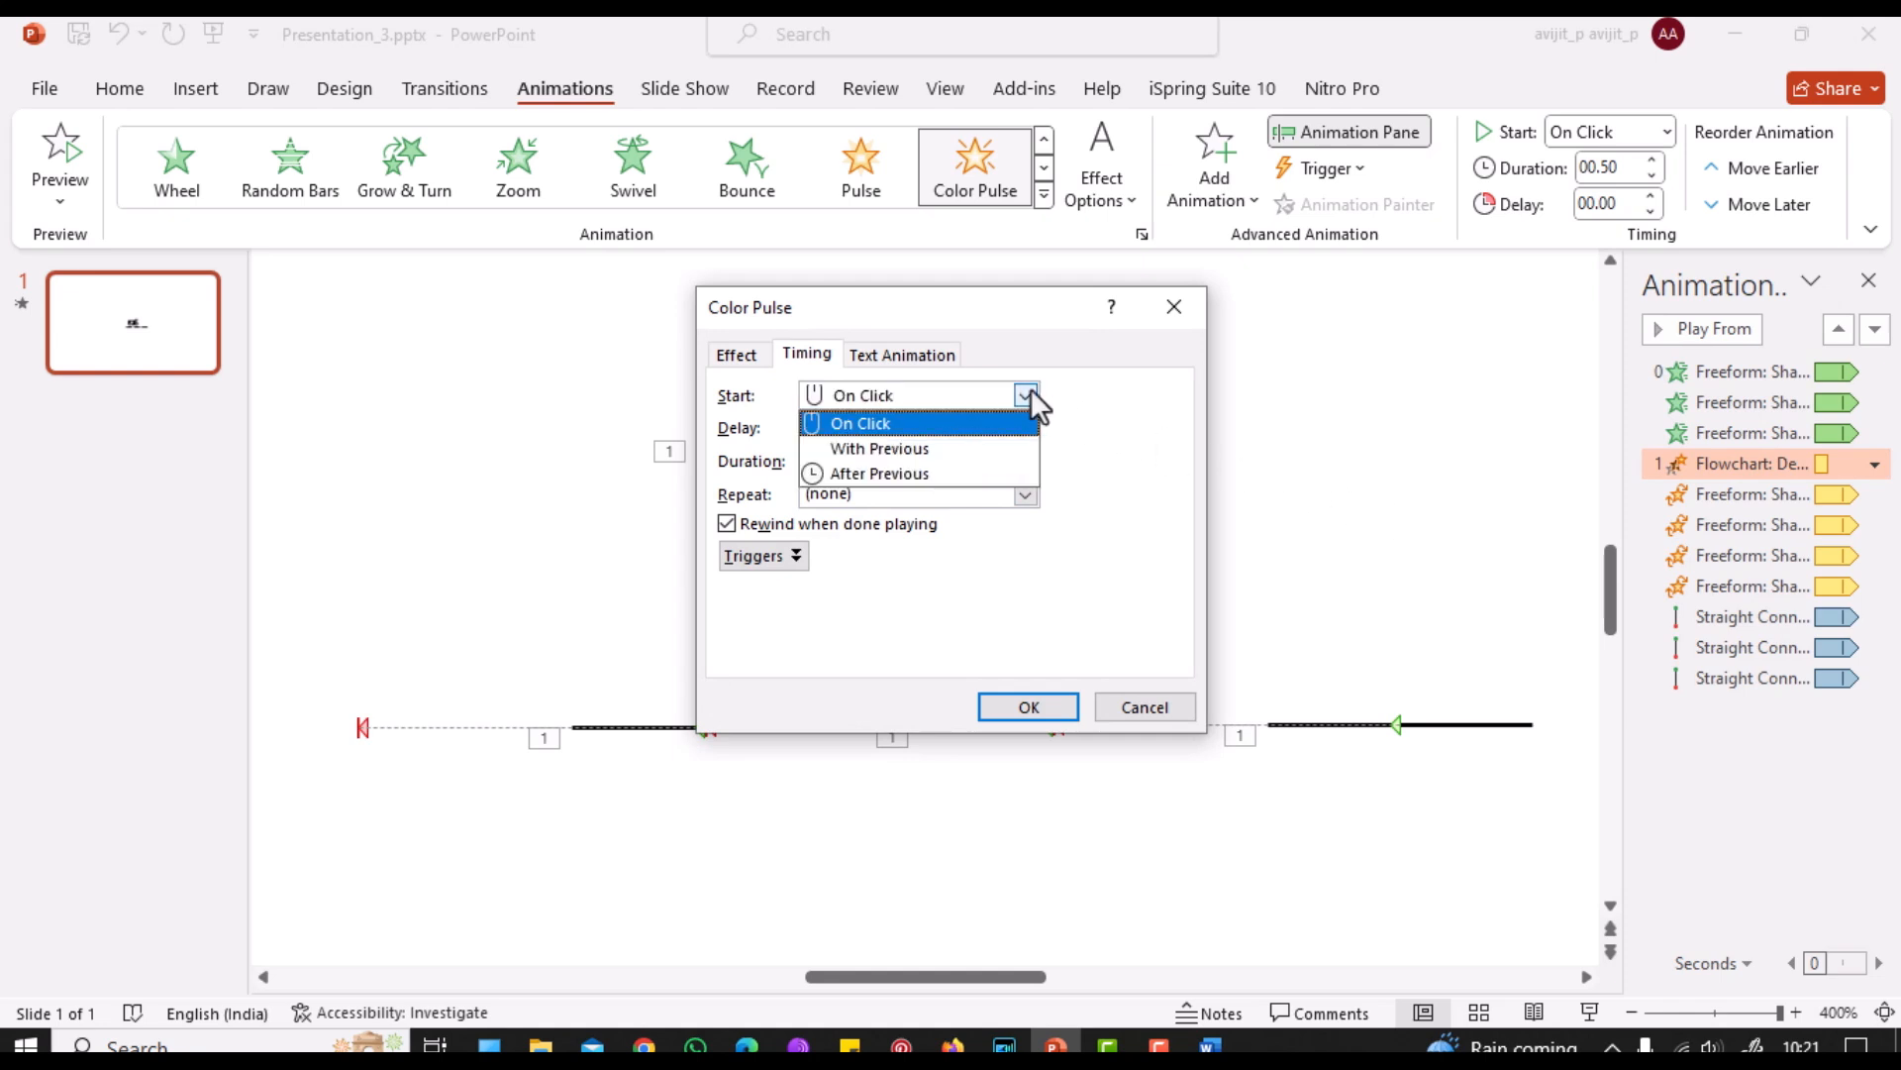
click(913, 445)
click(1024, 493)
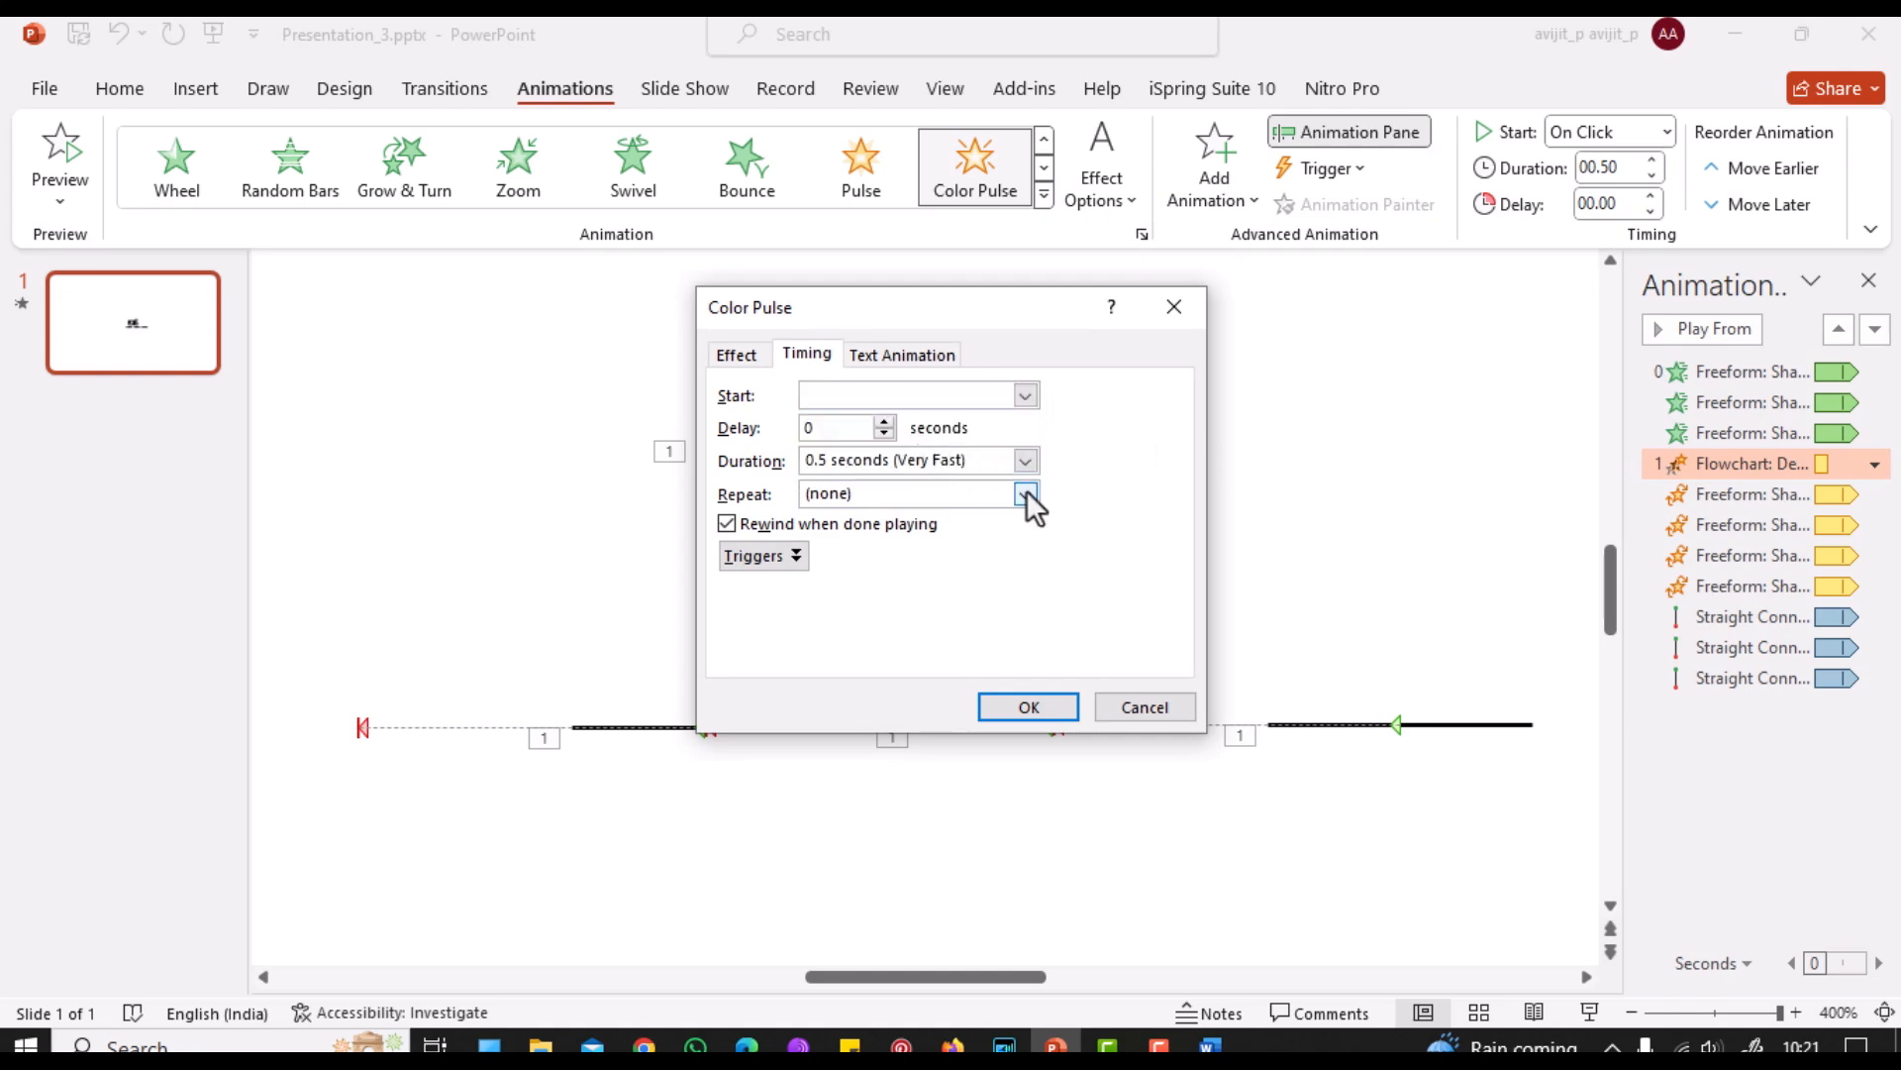
click(879, 644)
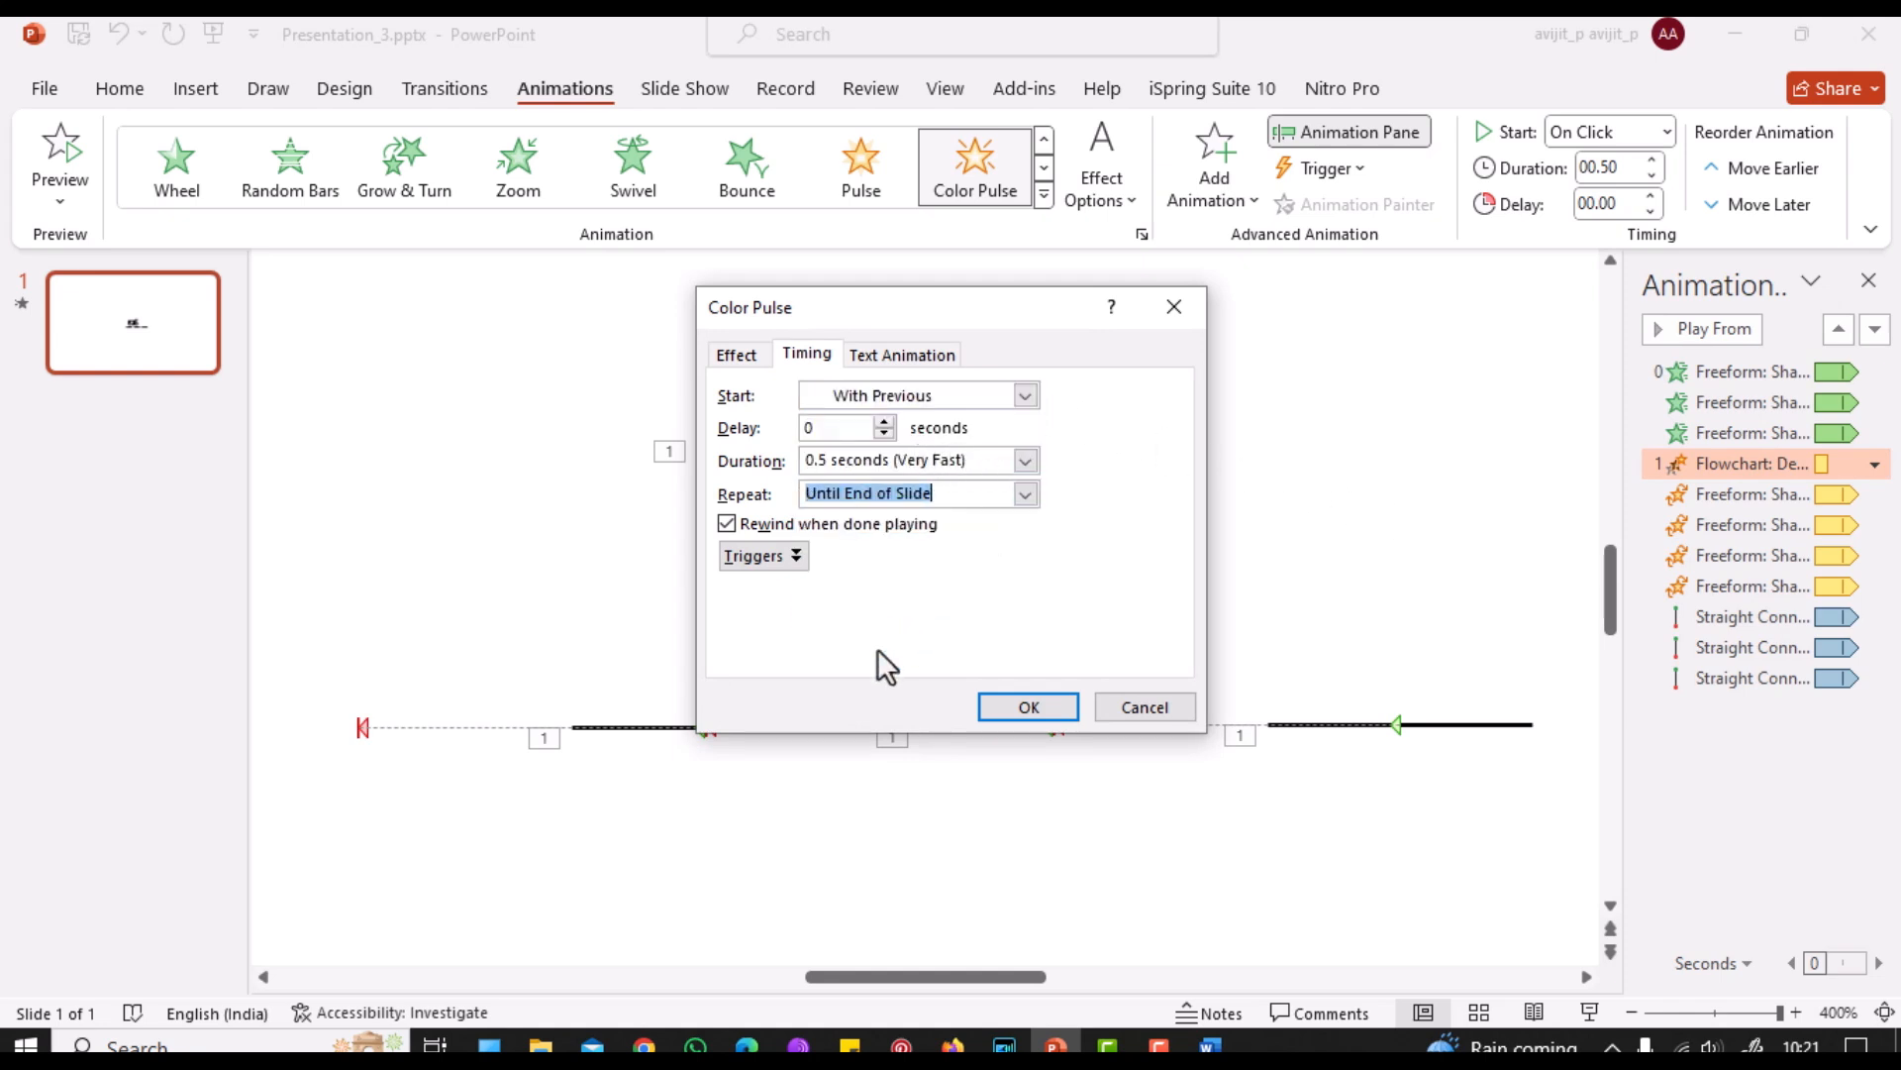
click(1028, 707)
Step: Play the slide show to check the complete ambulance animation, including the pulsing siren light
click(1589, 1012)
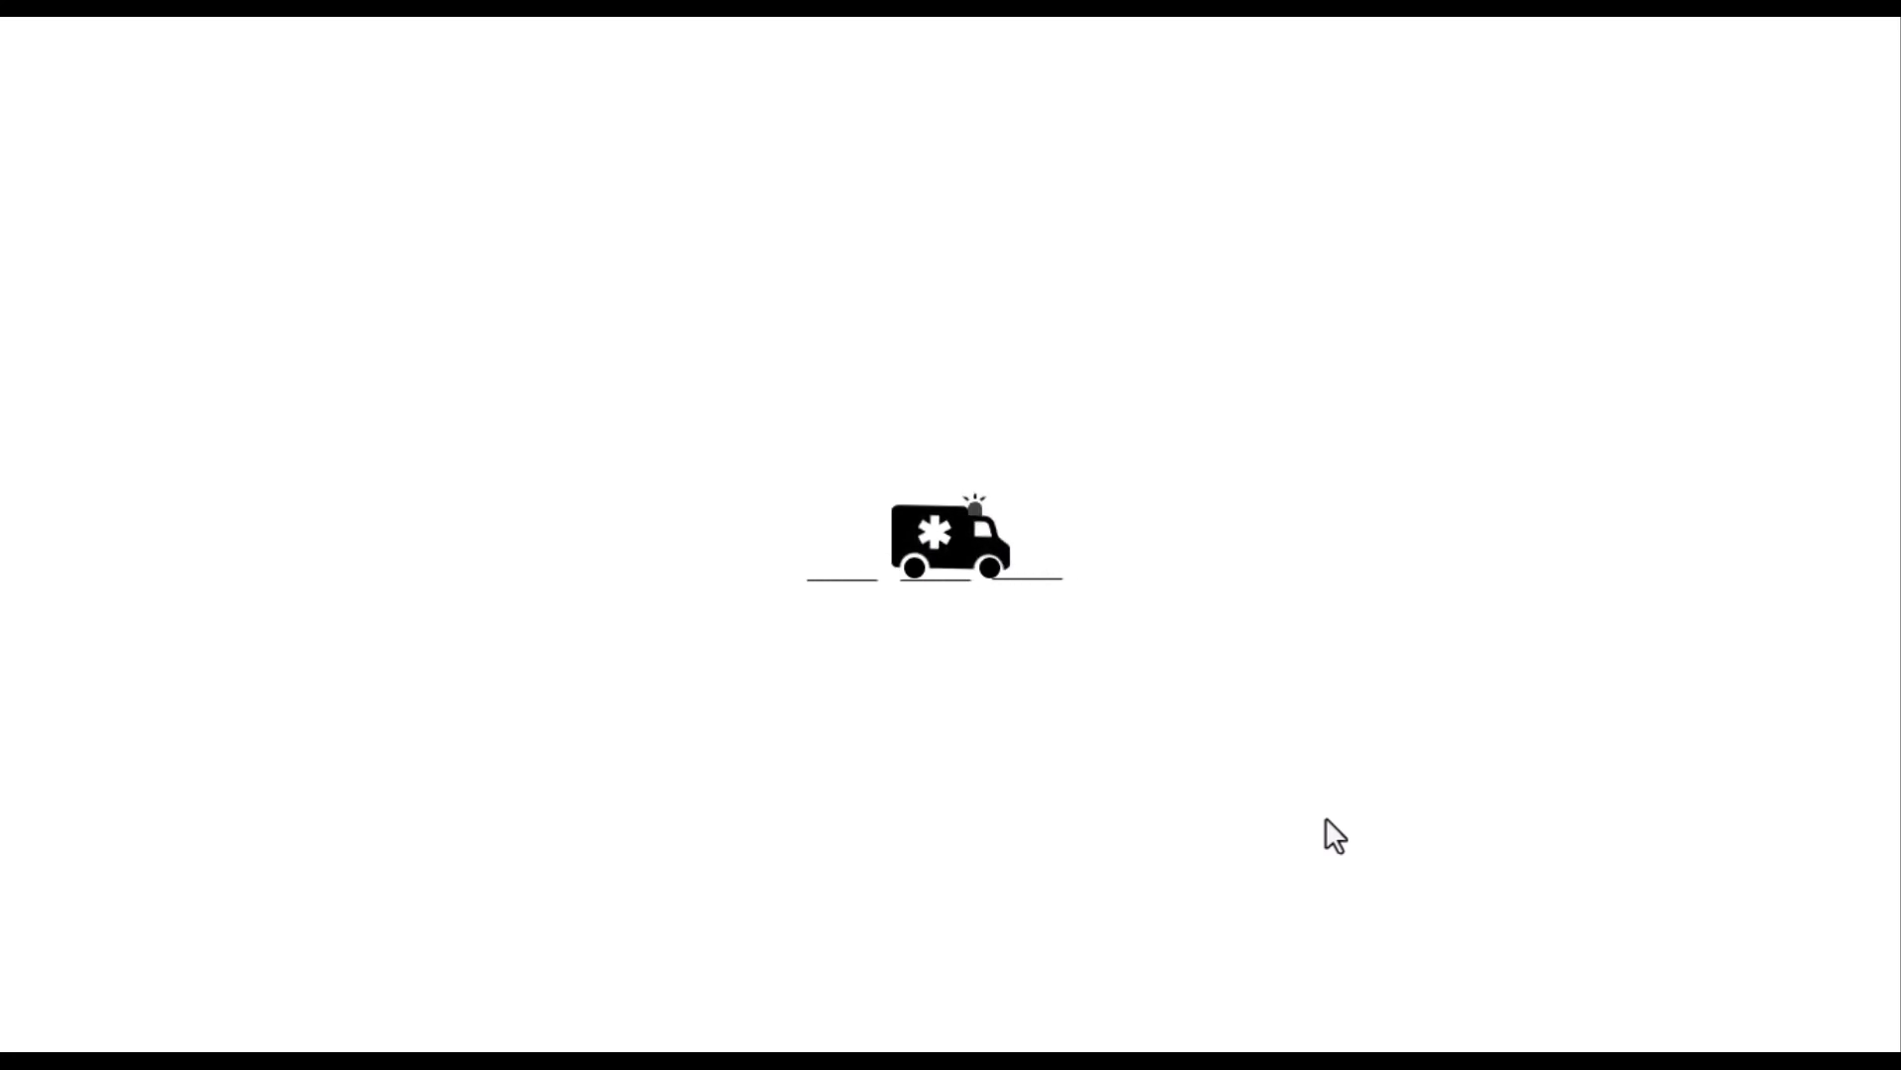
click(1325, 817)
key(Escape)
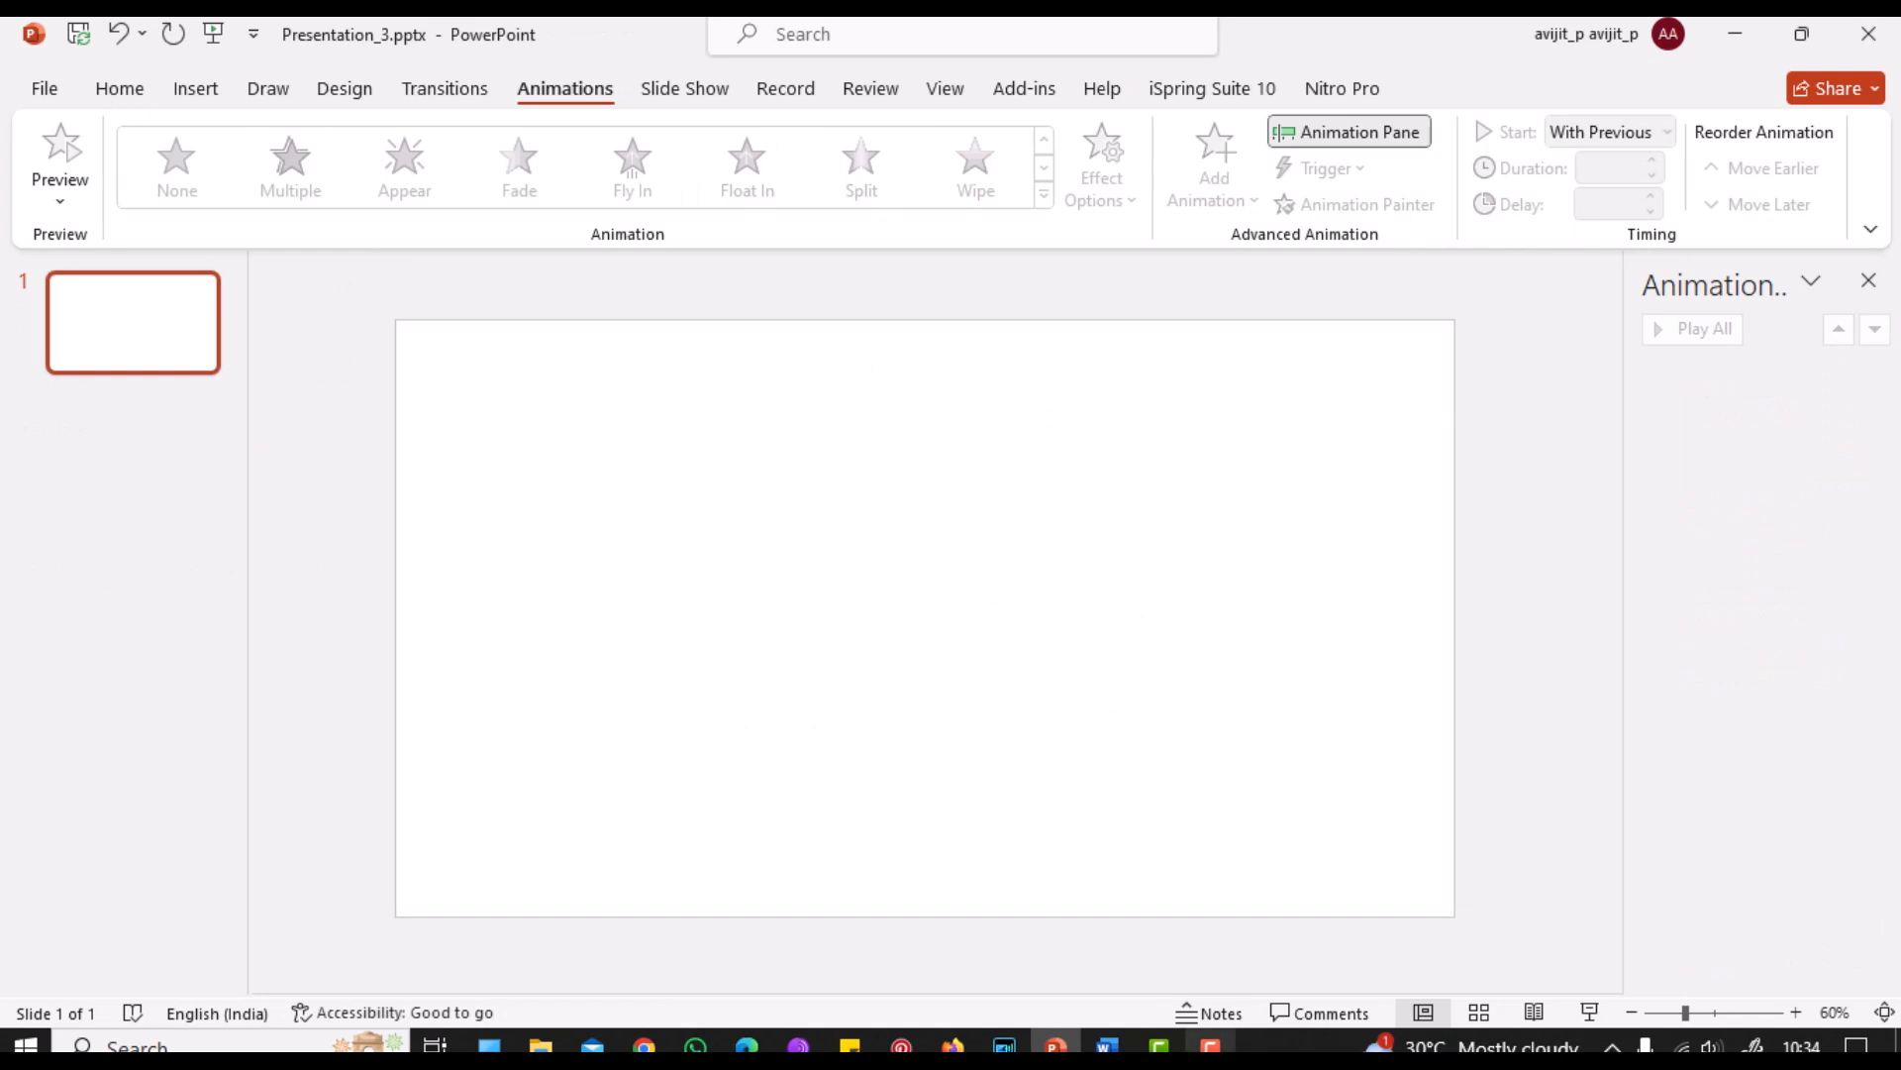
Step: Copy the helicopter icon from the Vehicles section of the MS Office 365 Icons Pack Word document and paste it onto the blank PowerPoint slide
mouse_move(1211, 1044)
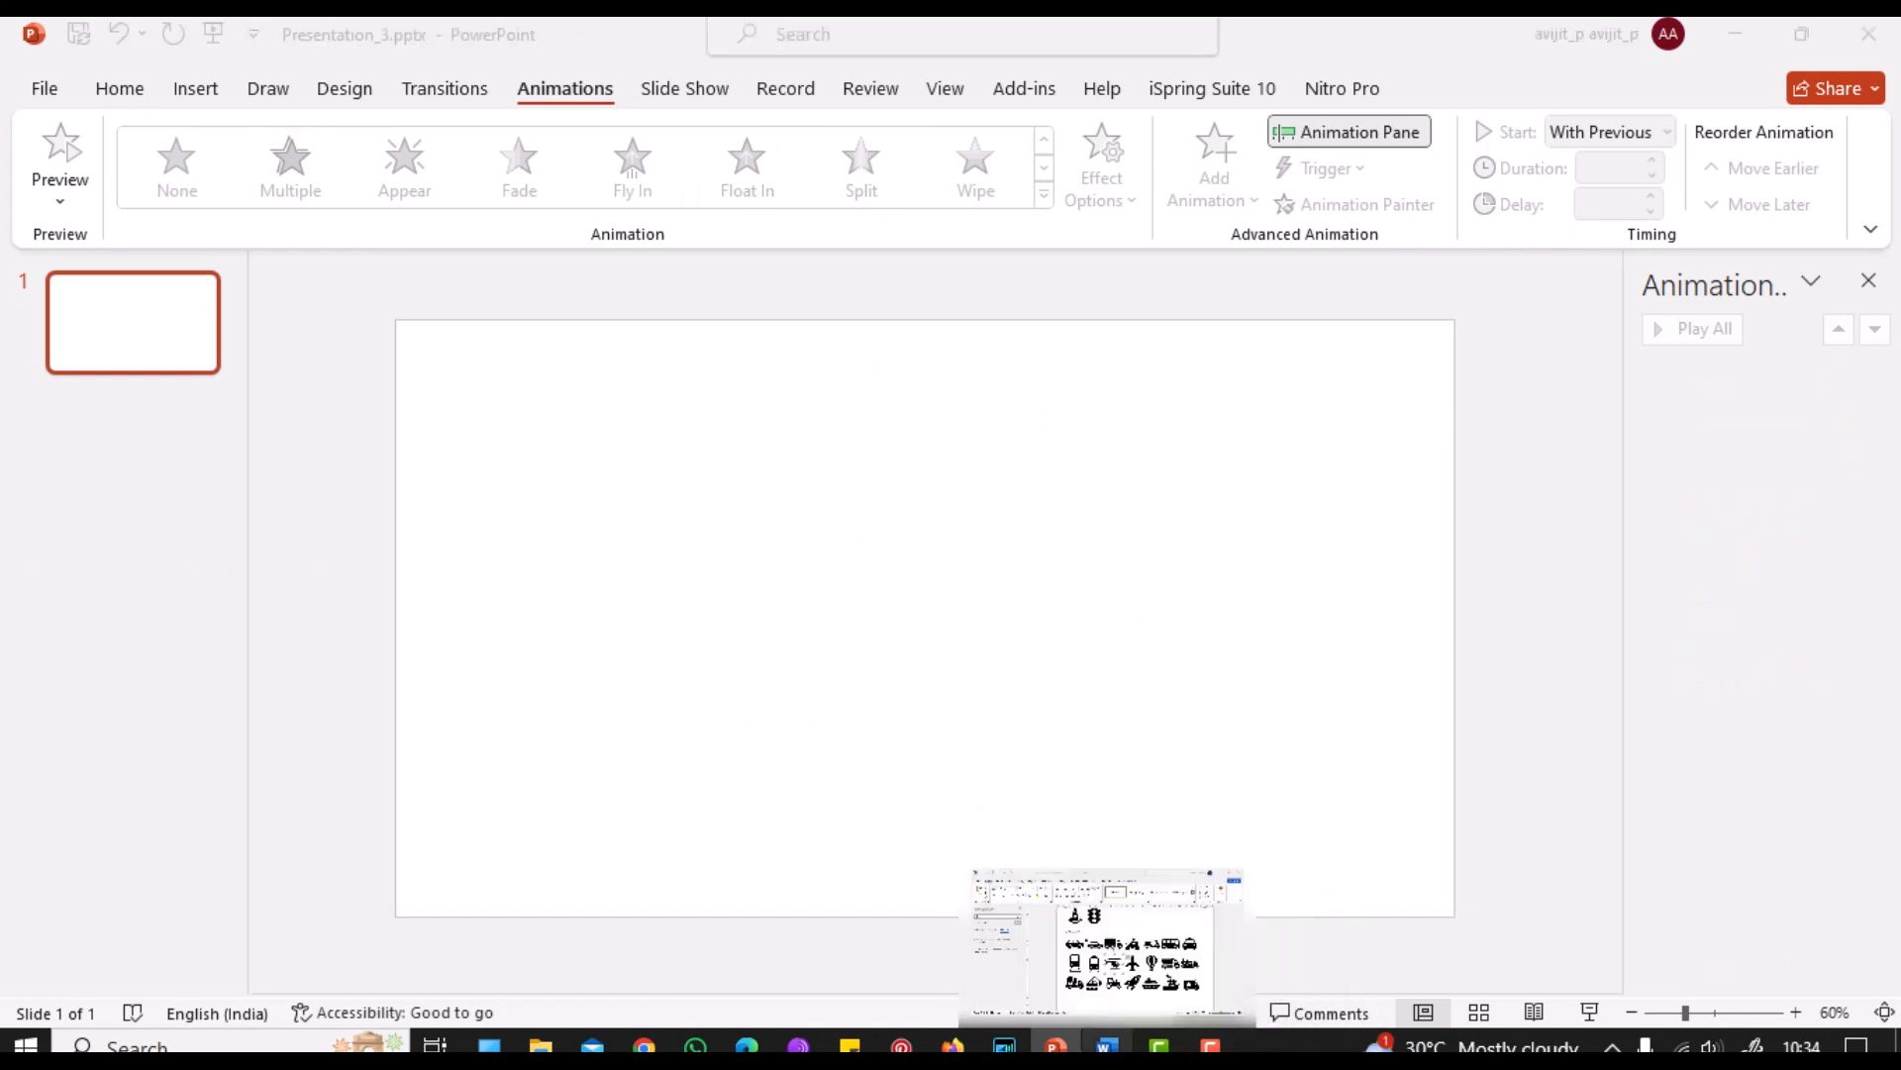
click(1085, 956)
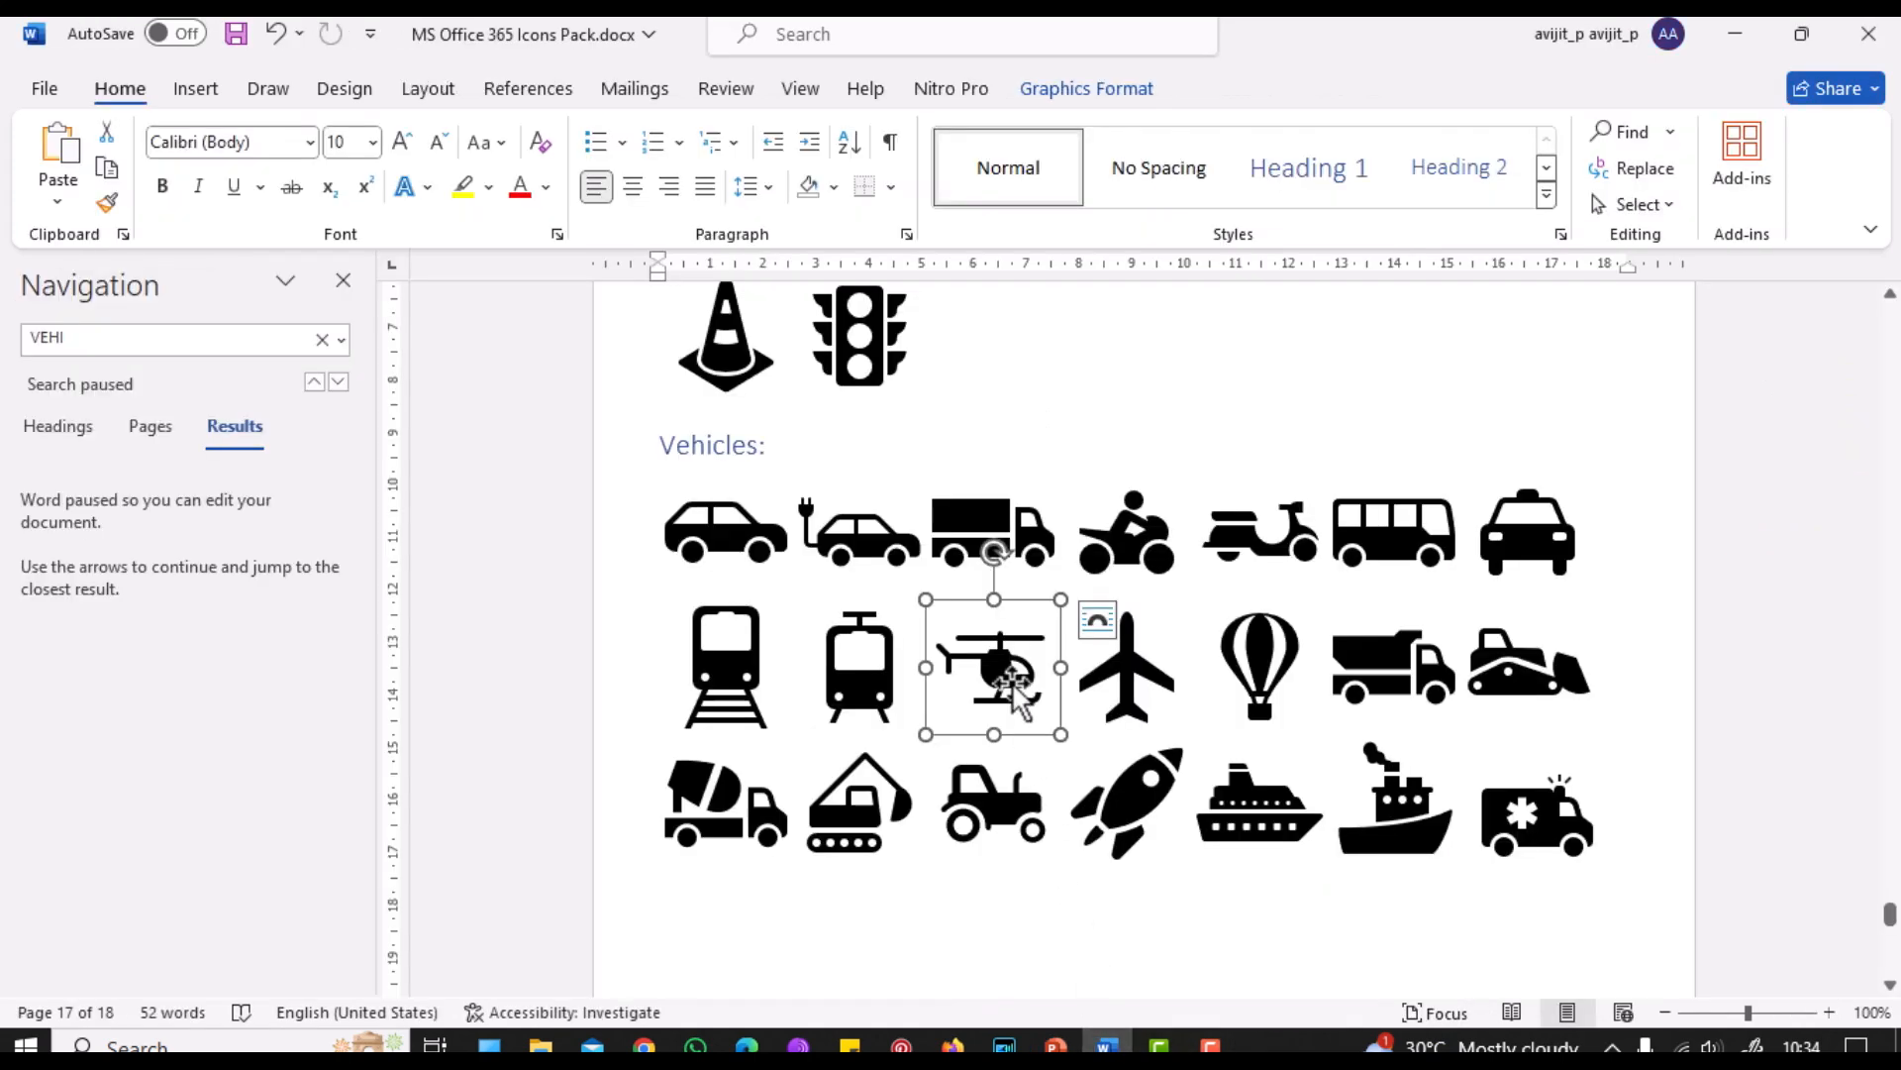
right_click(1010, 683)
key(Escape)
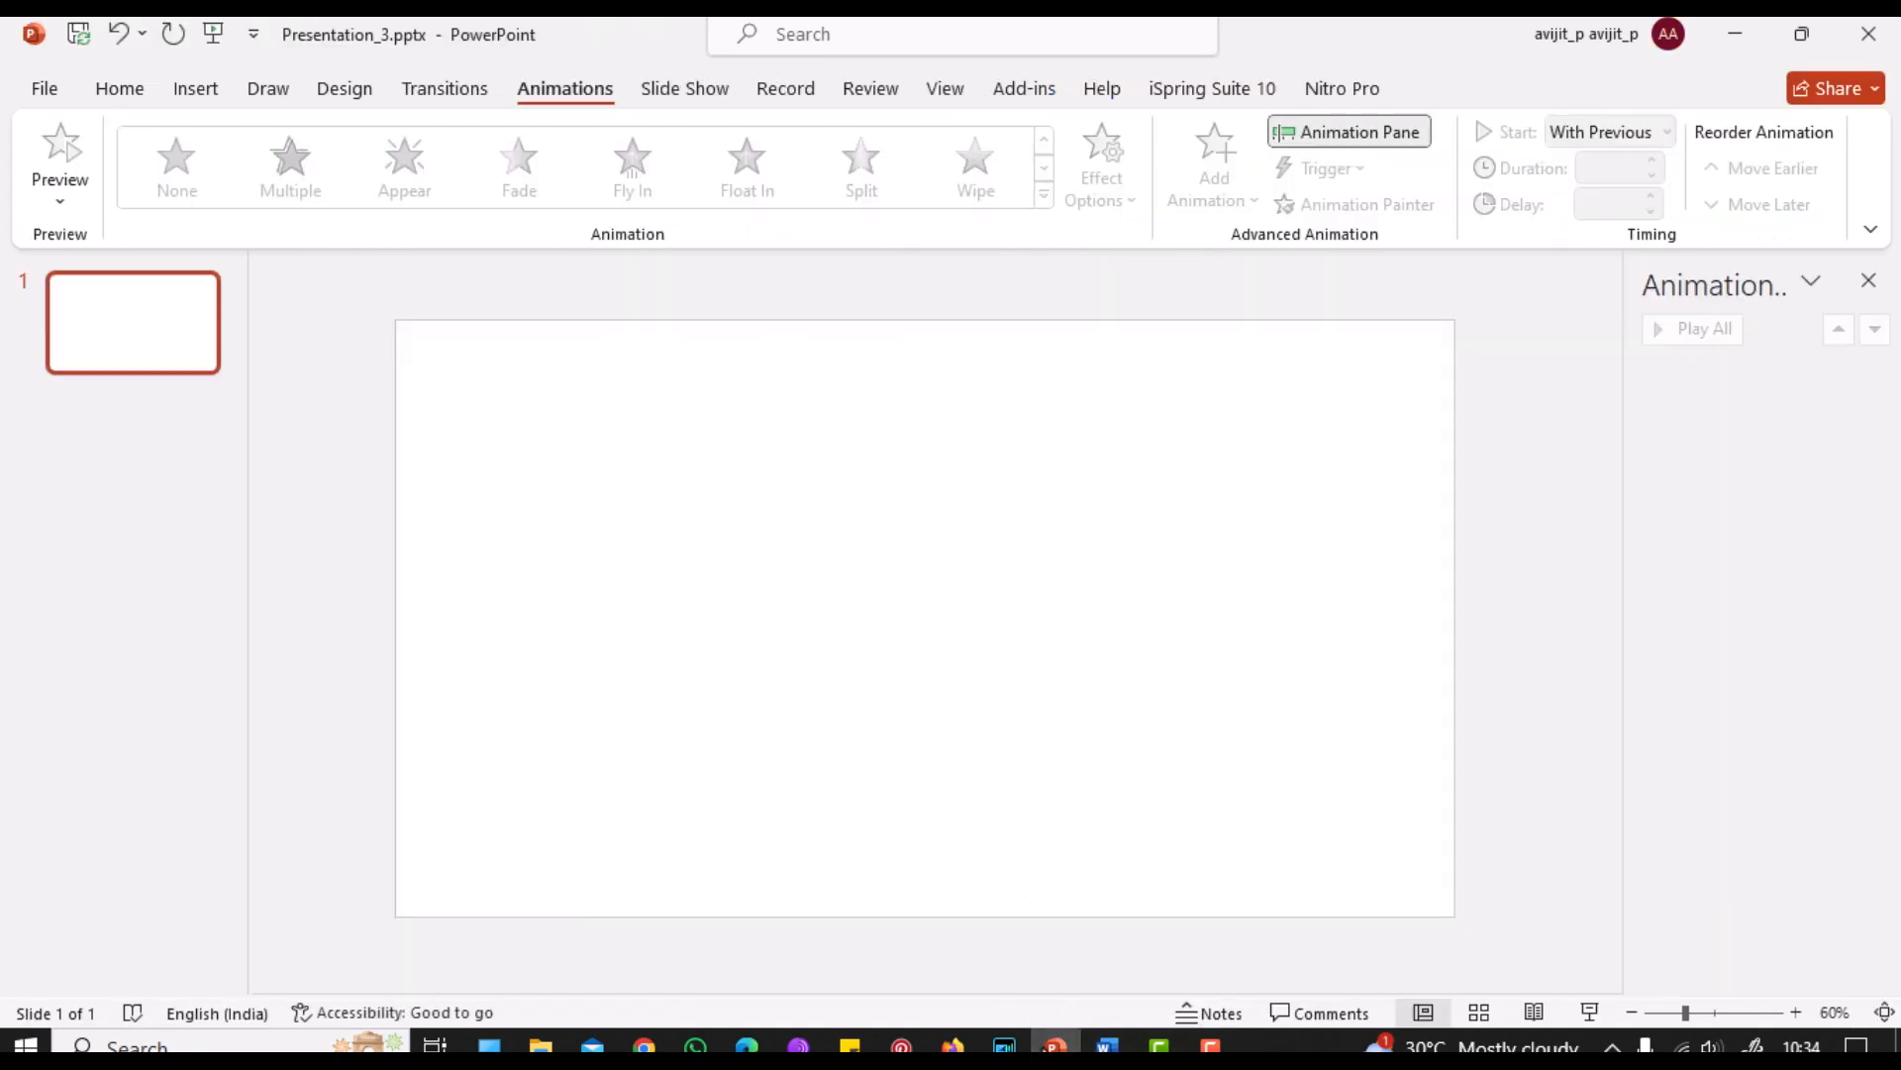
click(1055, 1045)
key(ctrl+v)
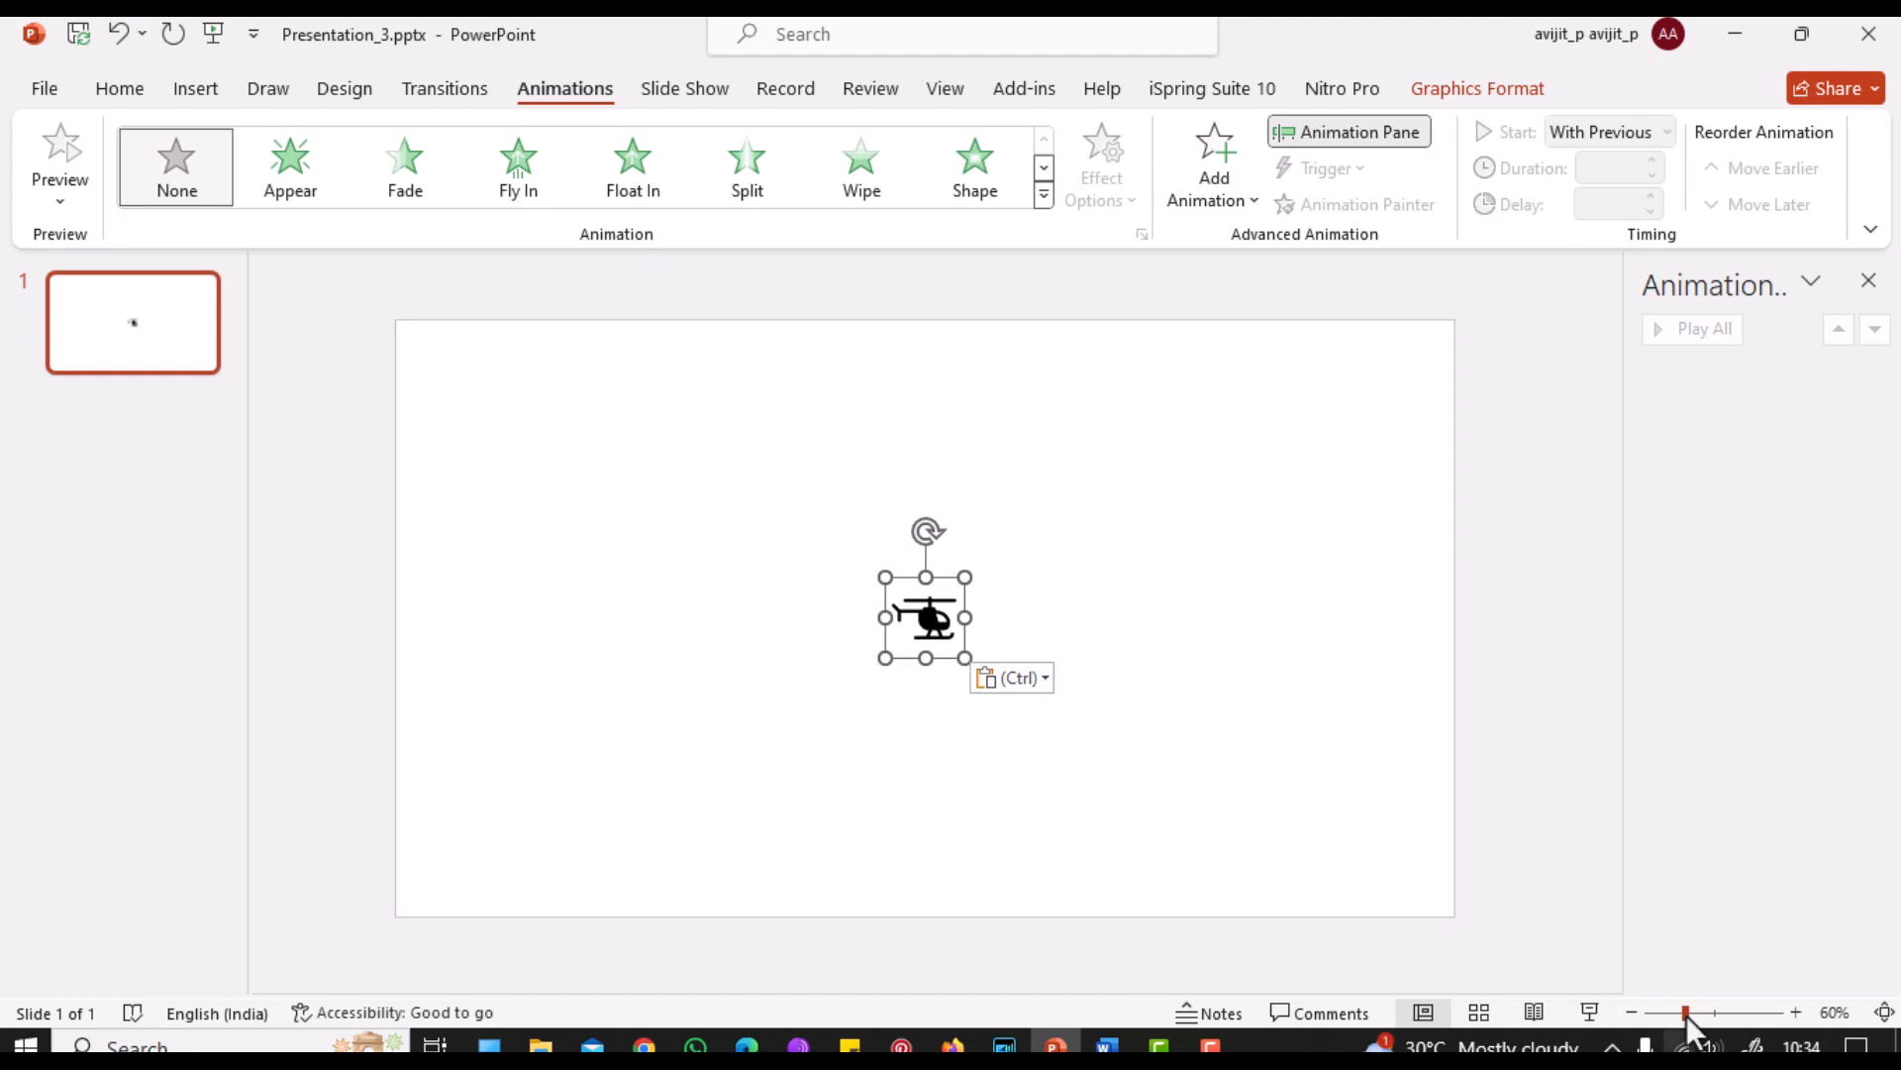
Step: Convert the pasted helicopter graphic to an editable shape
drag(1686, 1016, 1786, 1020)
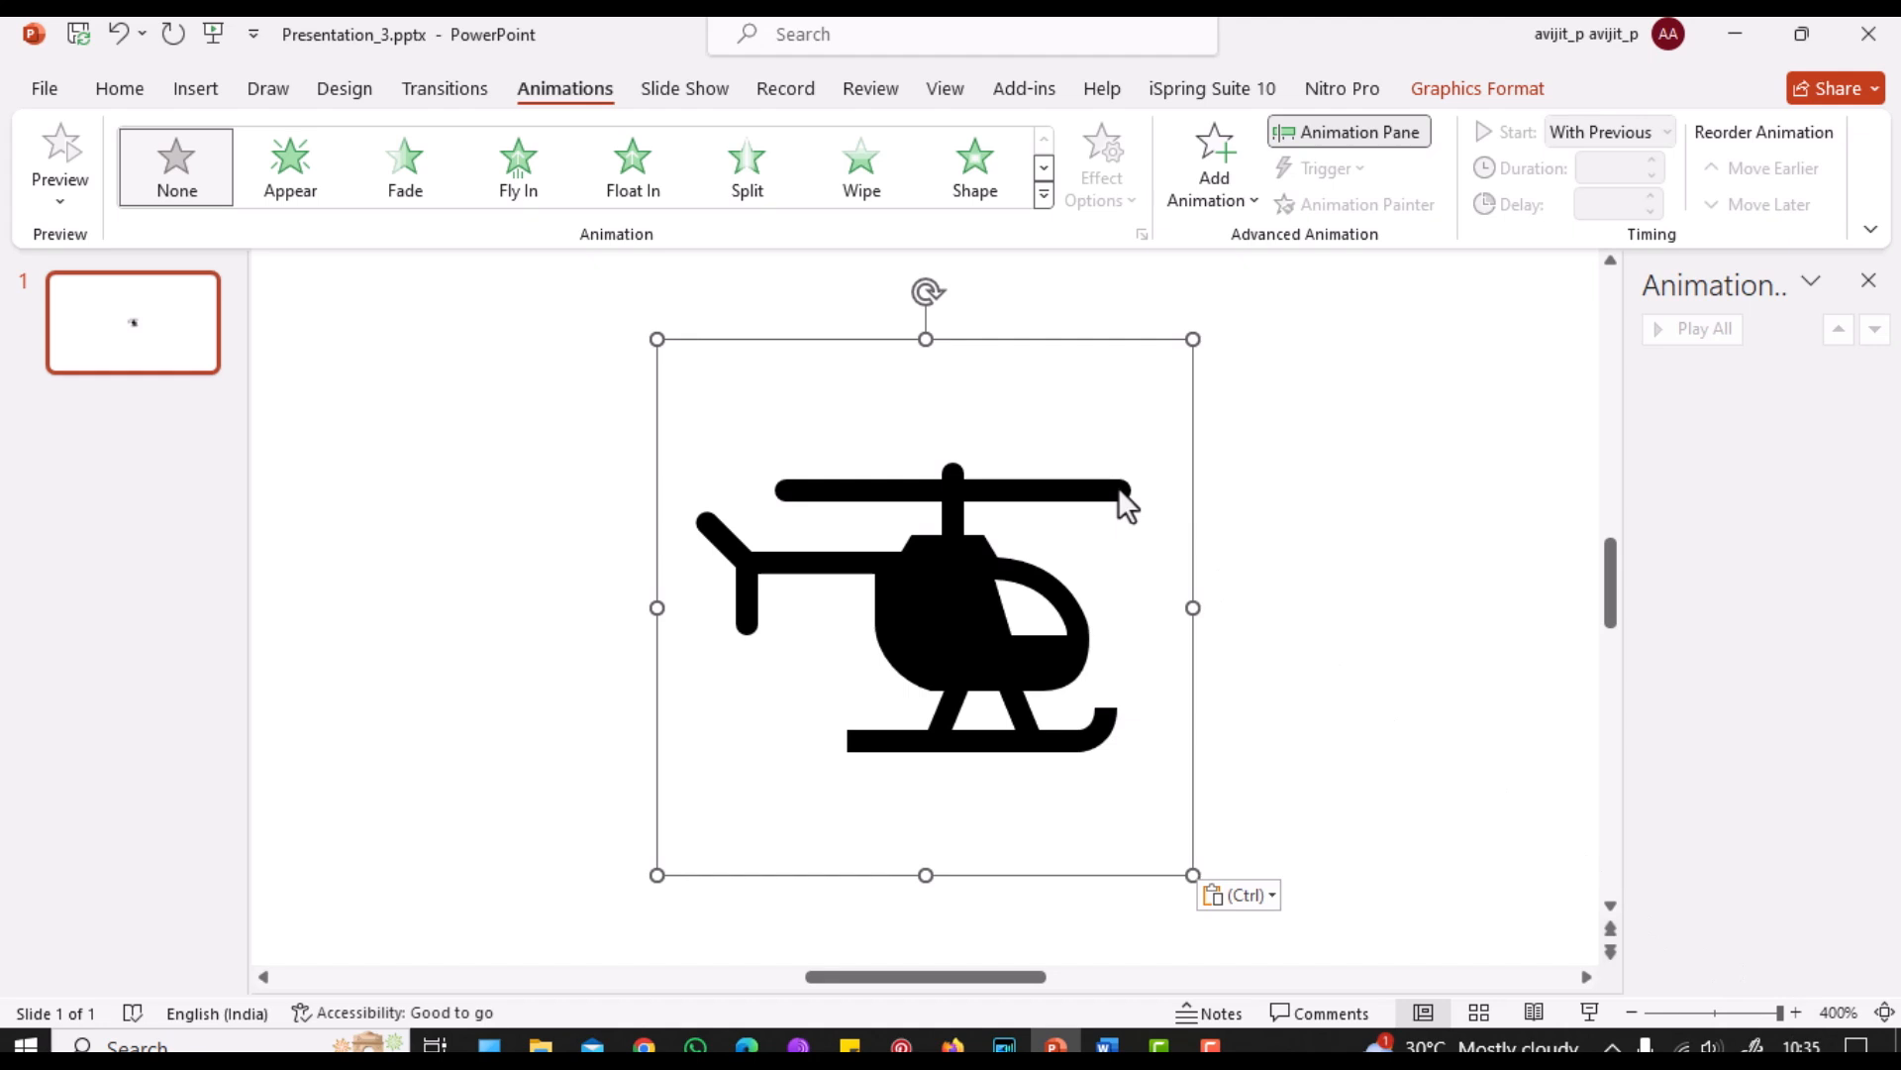
right_click(958, 480)
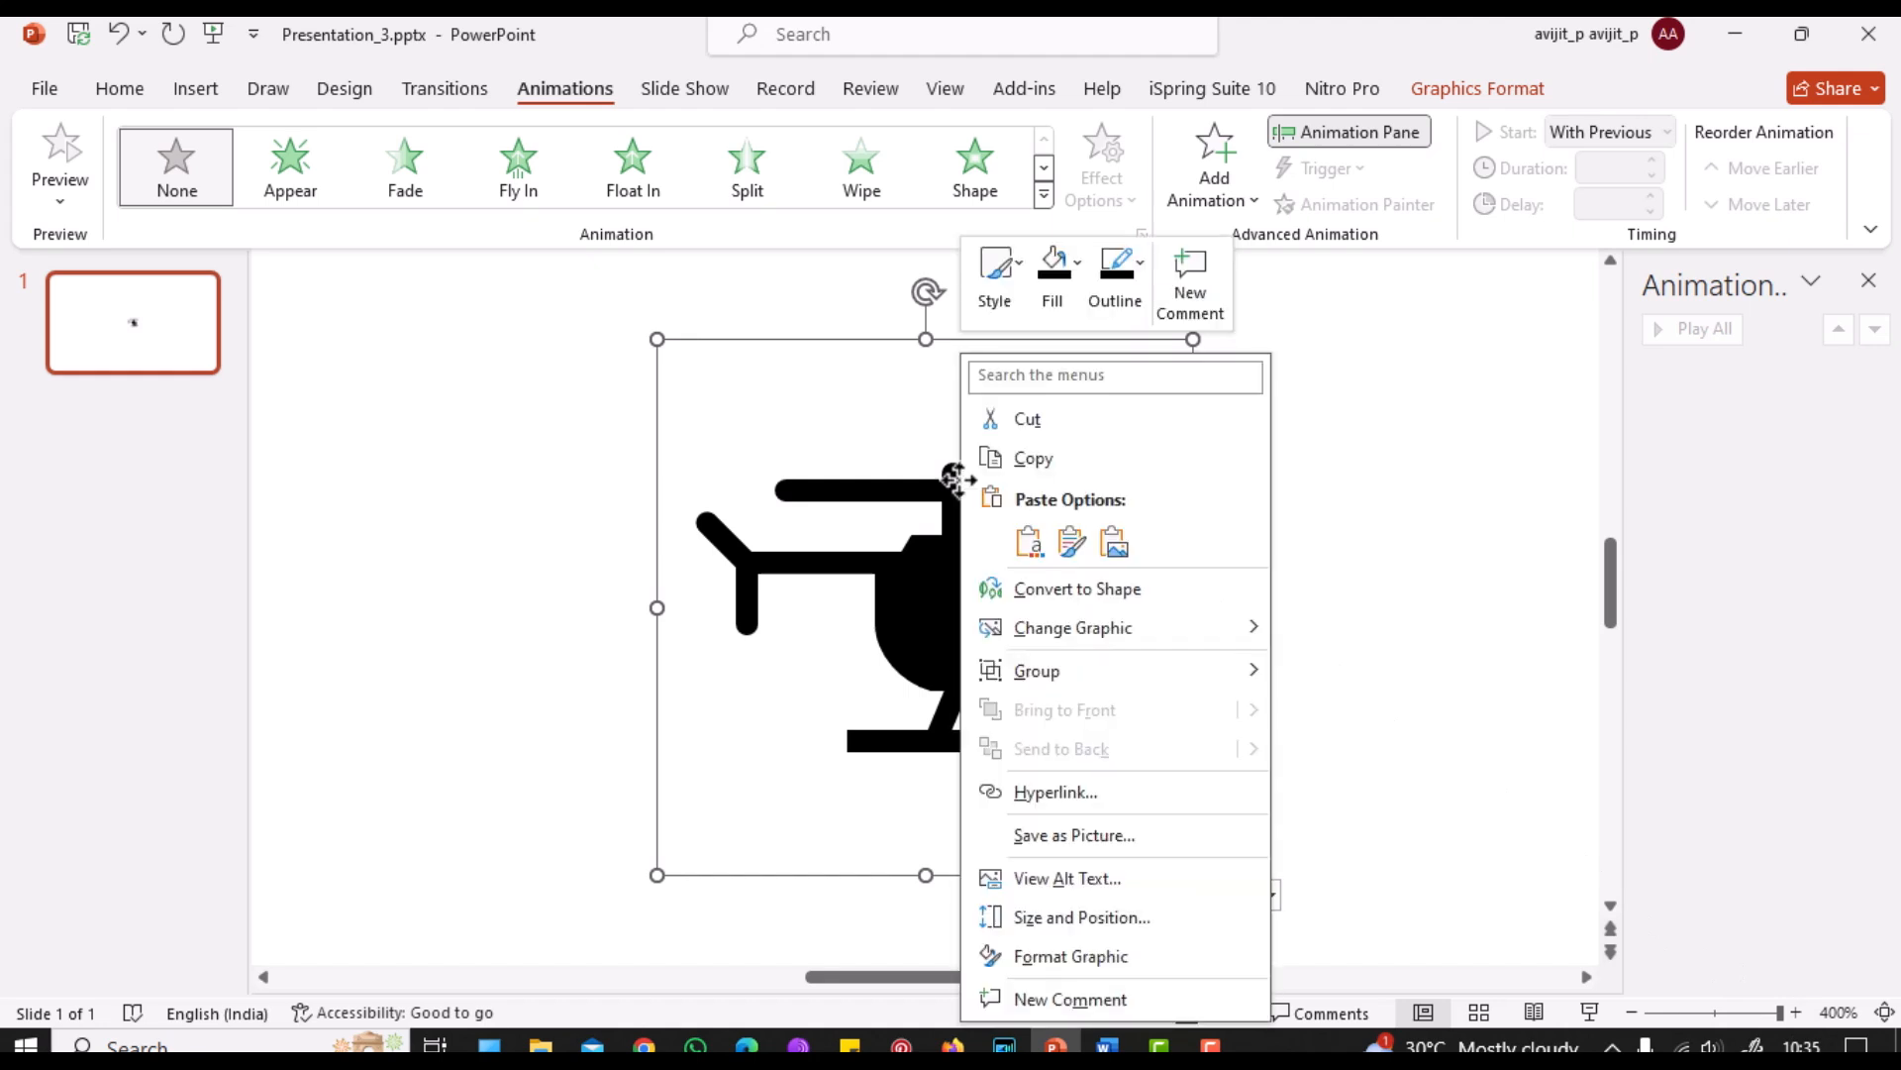
click(1084, 591)
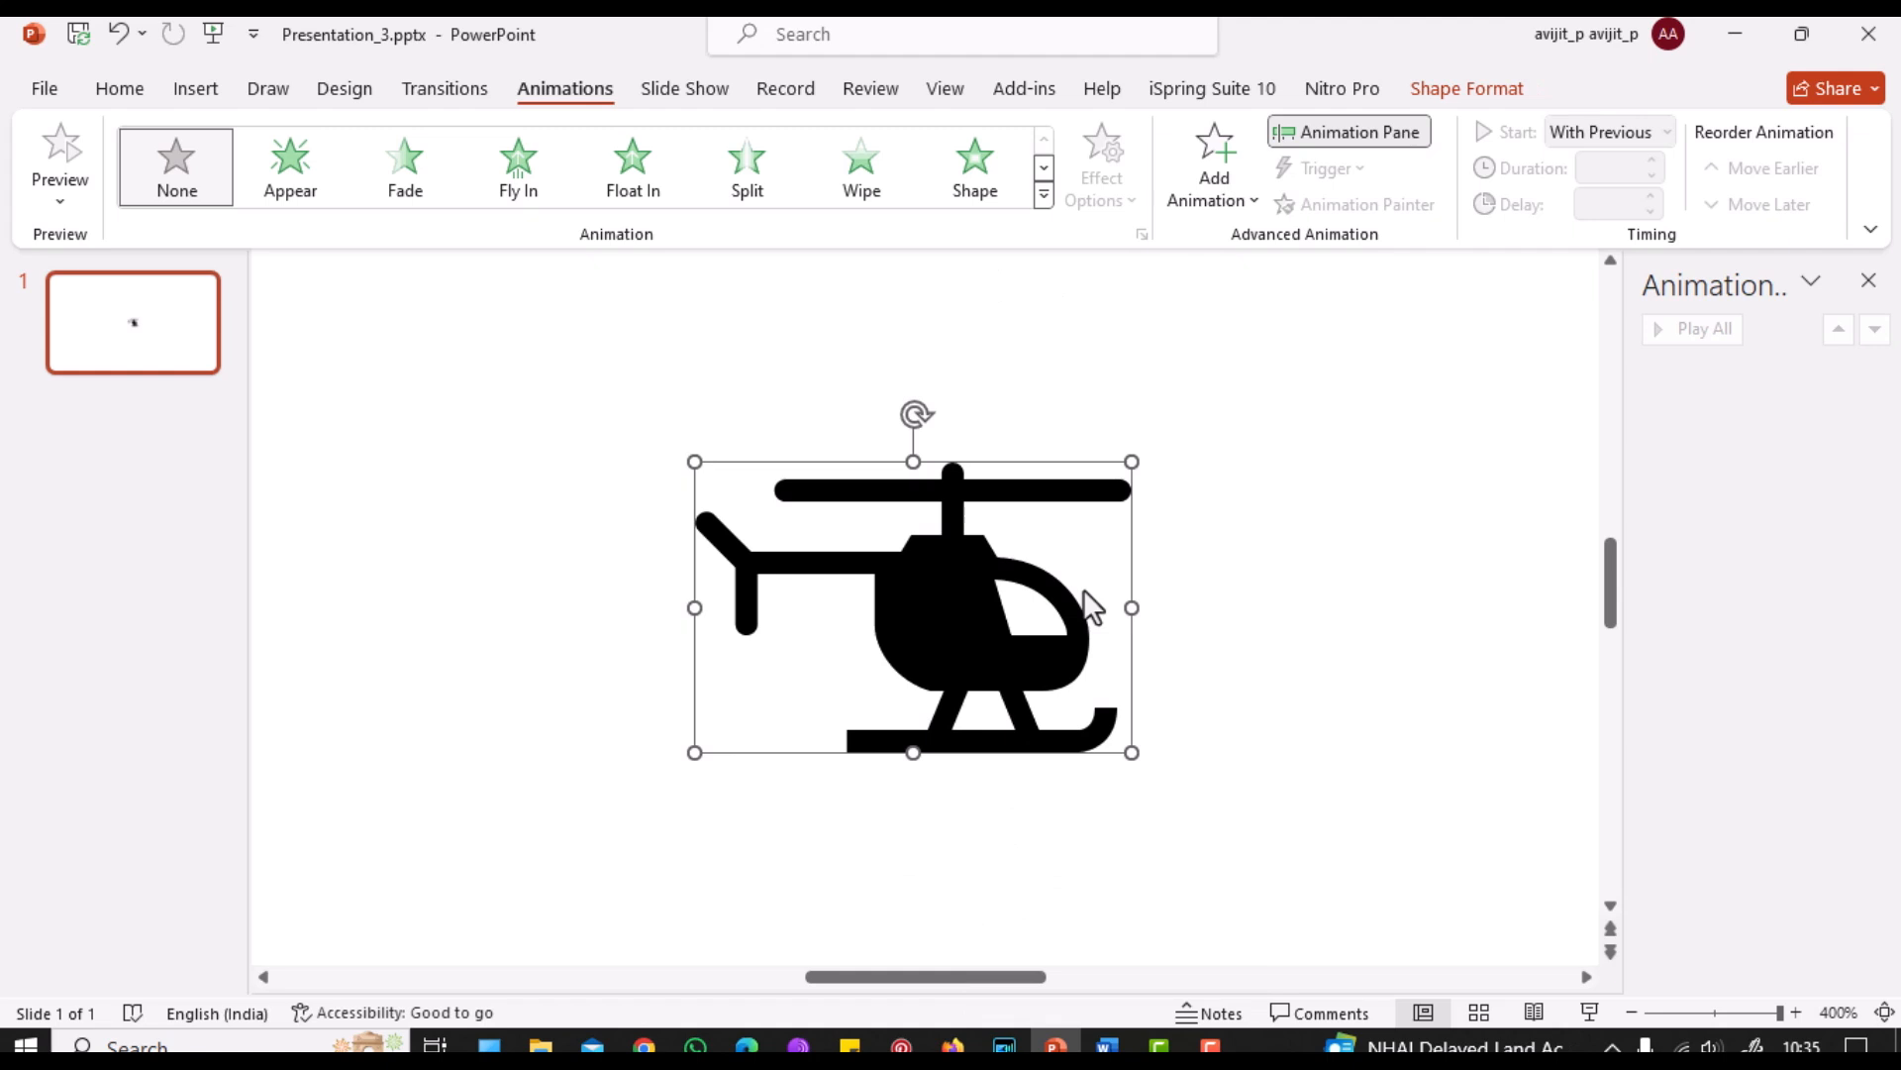
Step: Edit the helicopter shape's points, deleting those of both main rotor blades so only the vertical mast remains on top
right_click(999, 549)
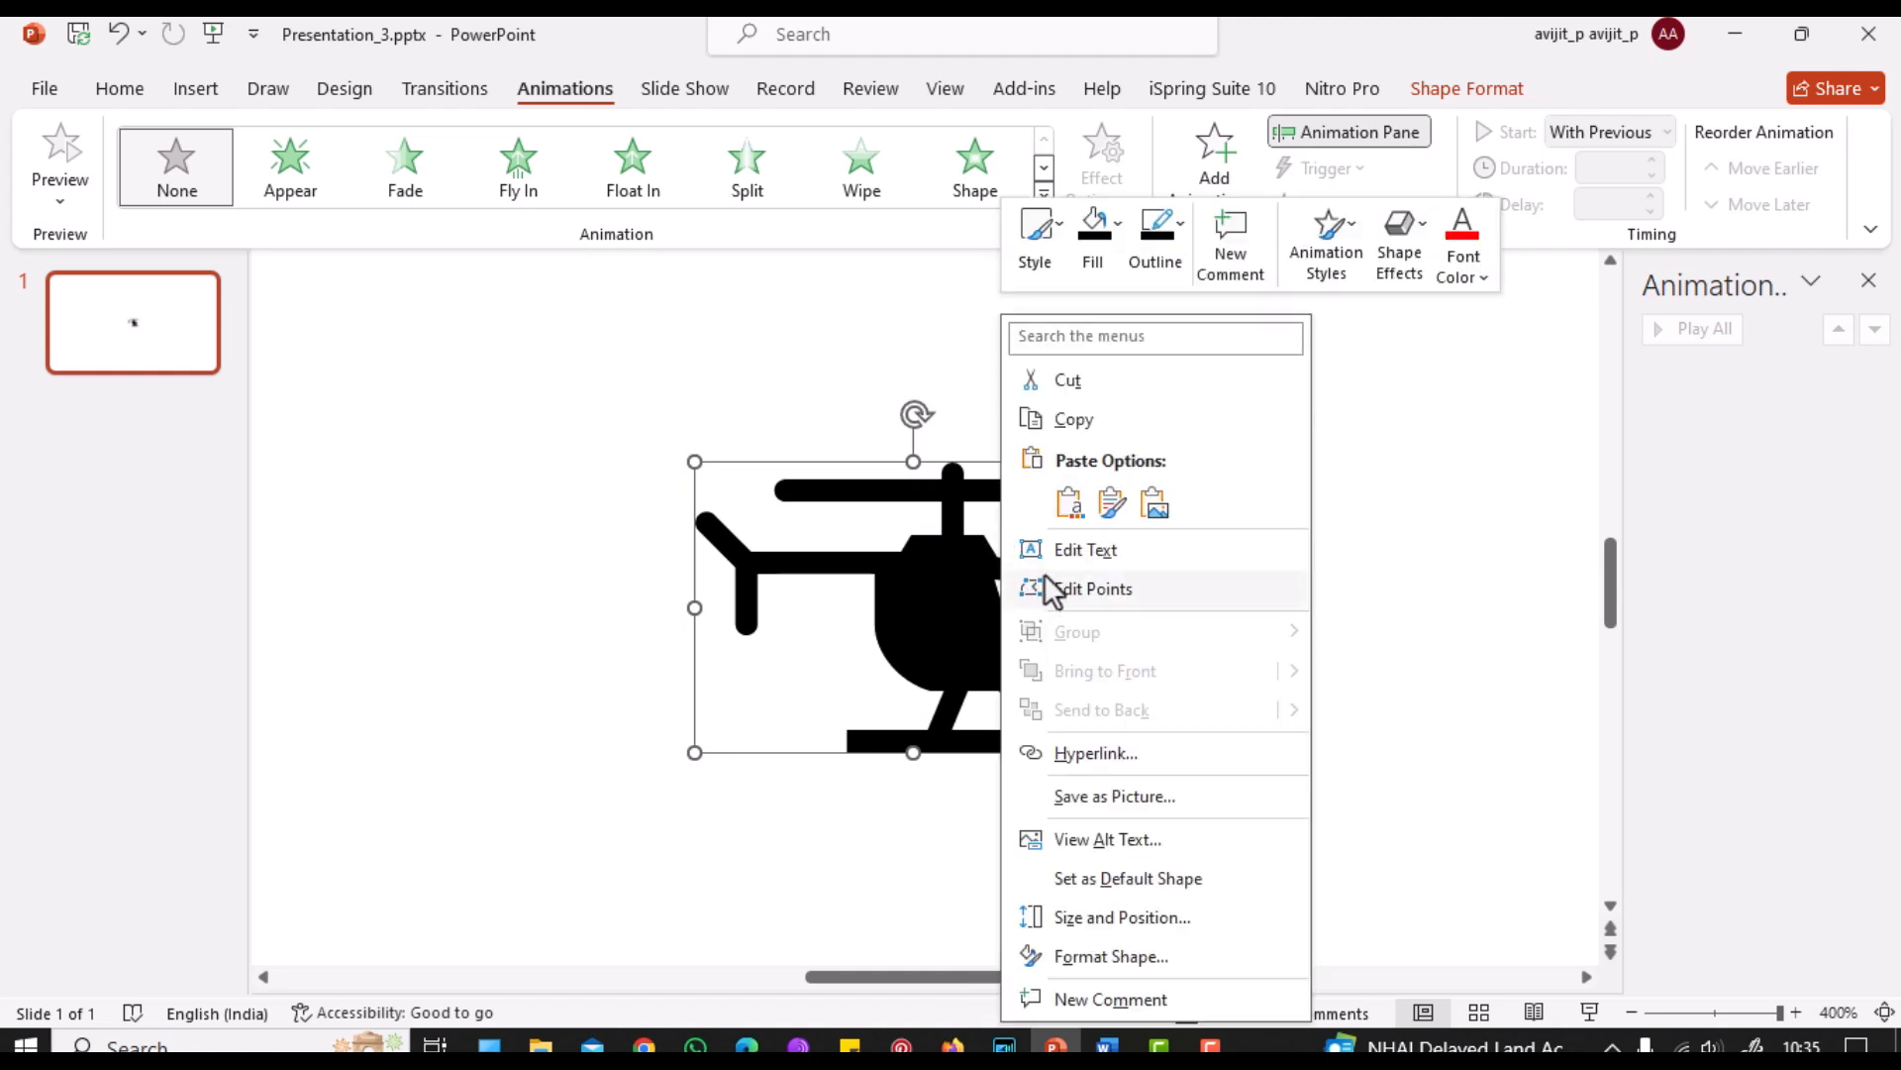
click(1077, 589)
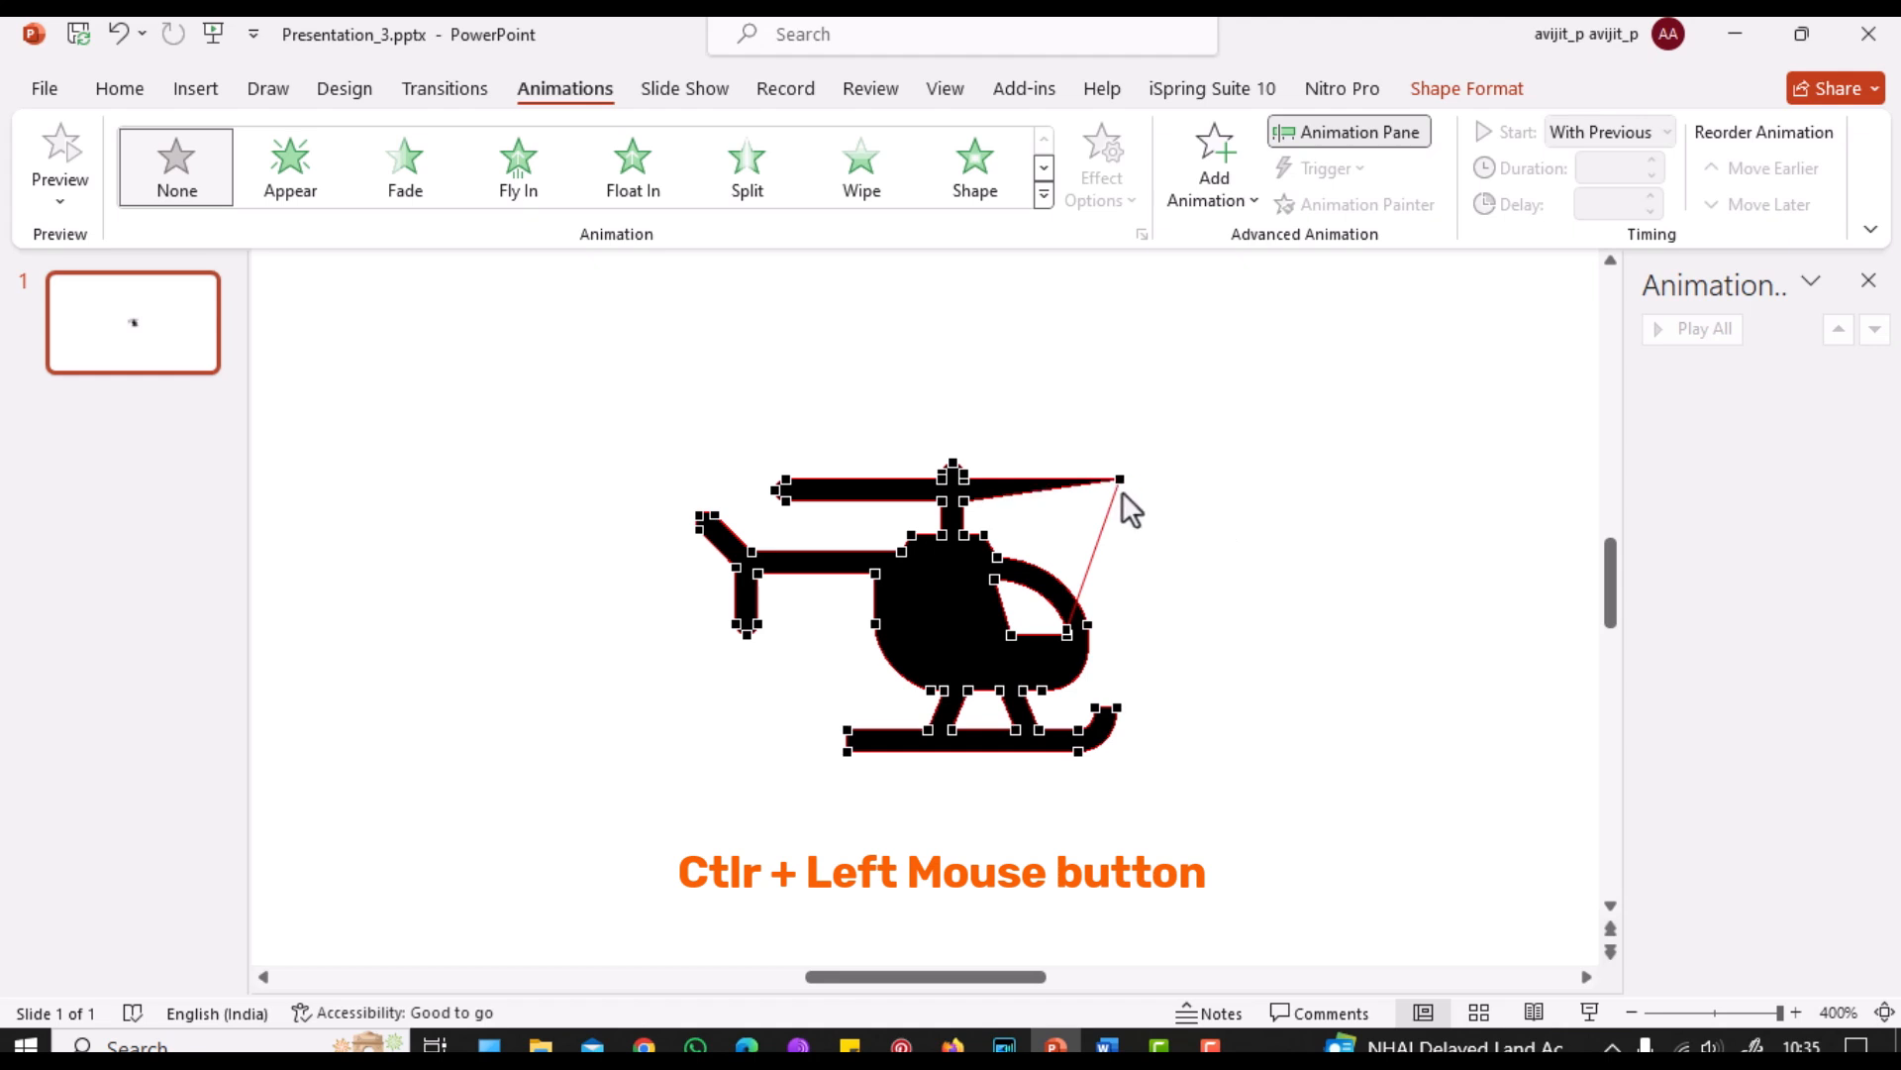
ctrl+click(1122, 487)
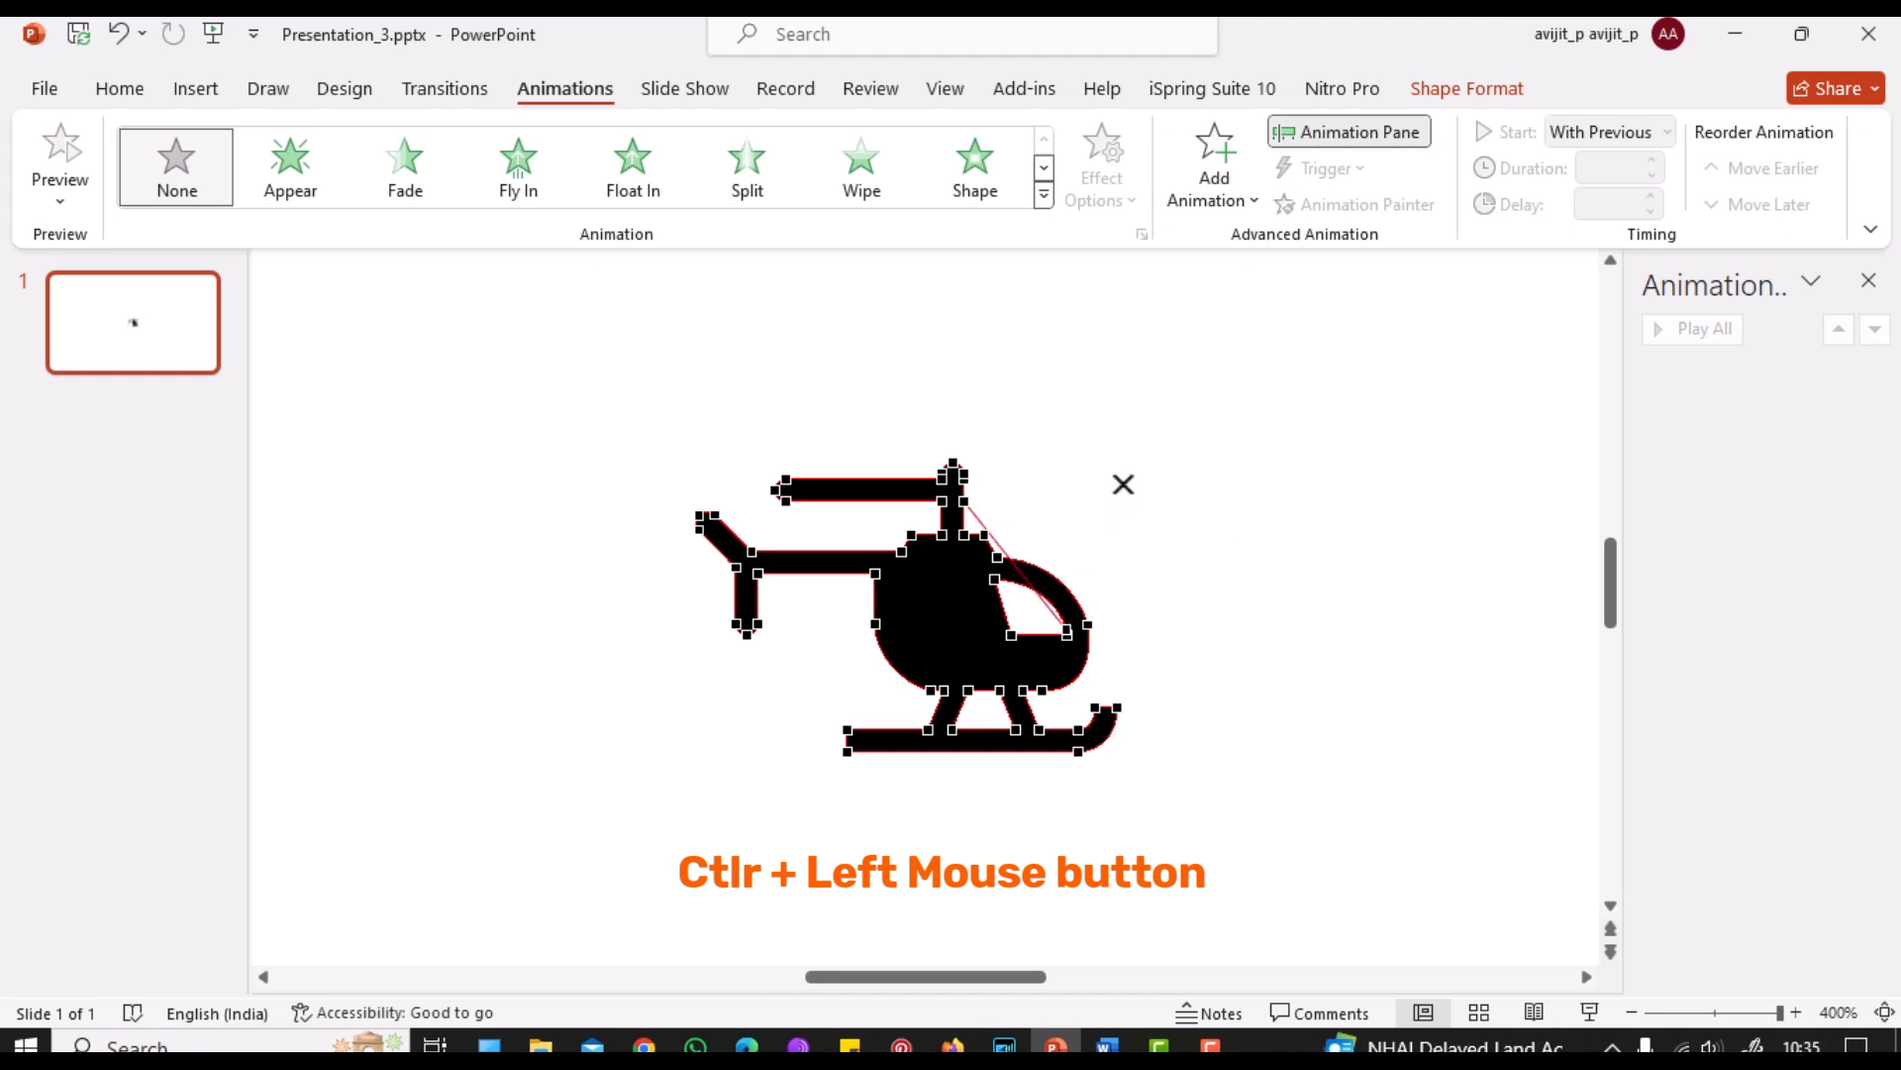
ctrl+click(783, 485)
ctrl+click(785, 496)
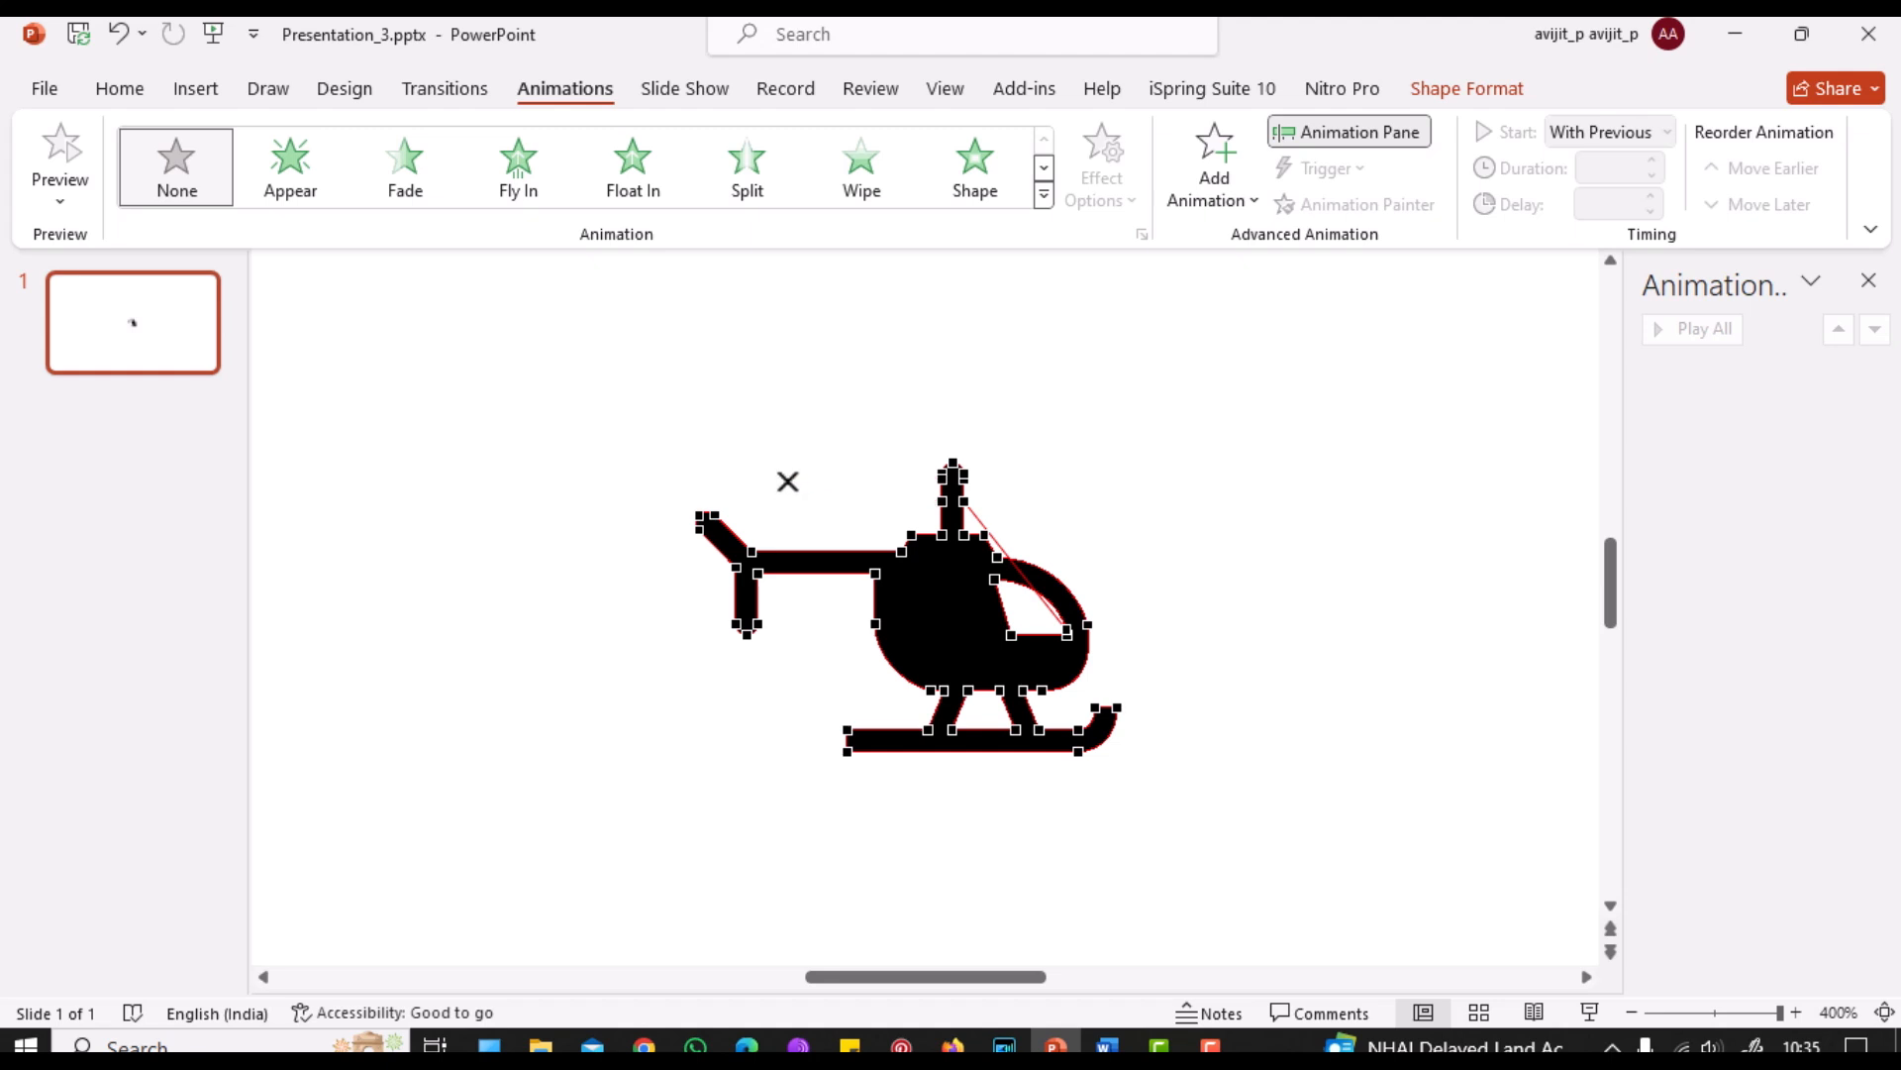
click(1163, 483)
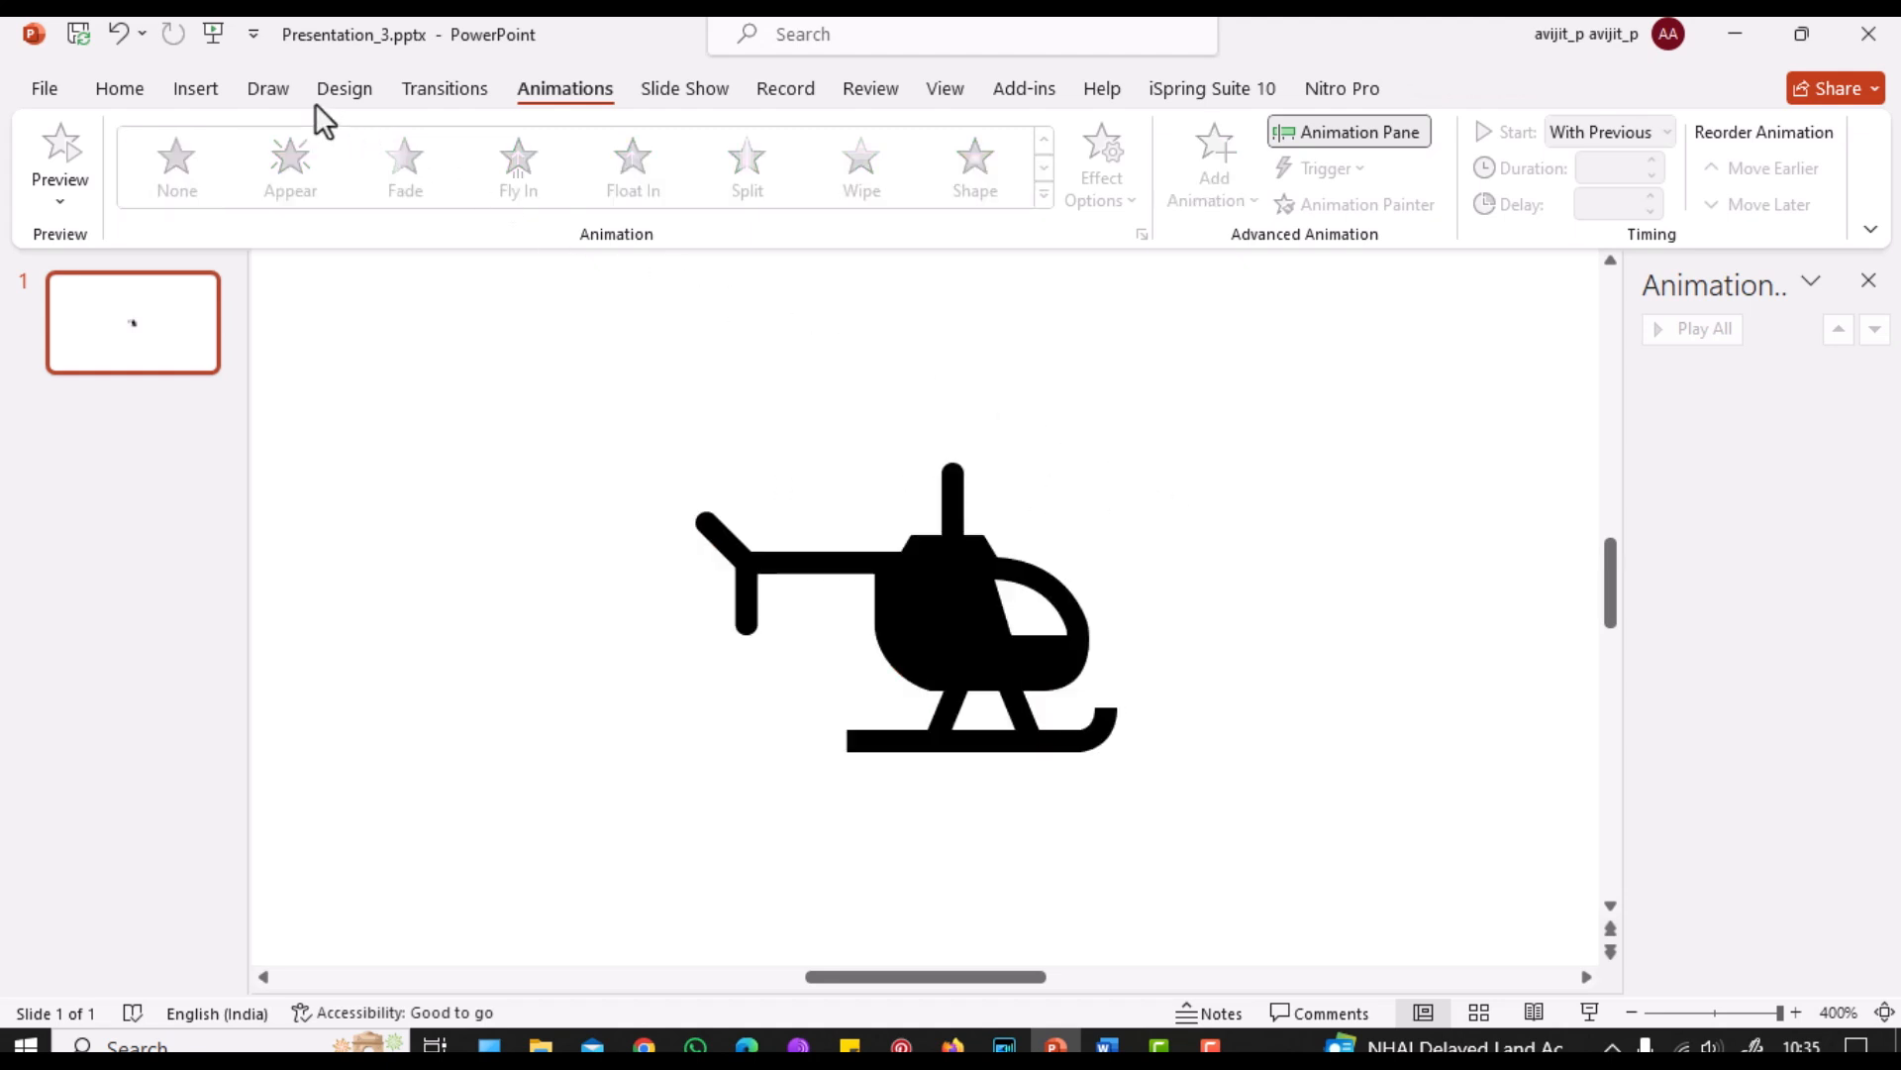
Step: Draw a thin horizontal rectangle about 1.26 cm wide and 0.13 cm high across the helicopter's rotor mast and remove its outline
click(194, 91)
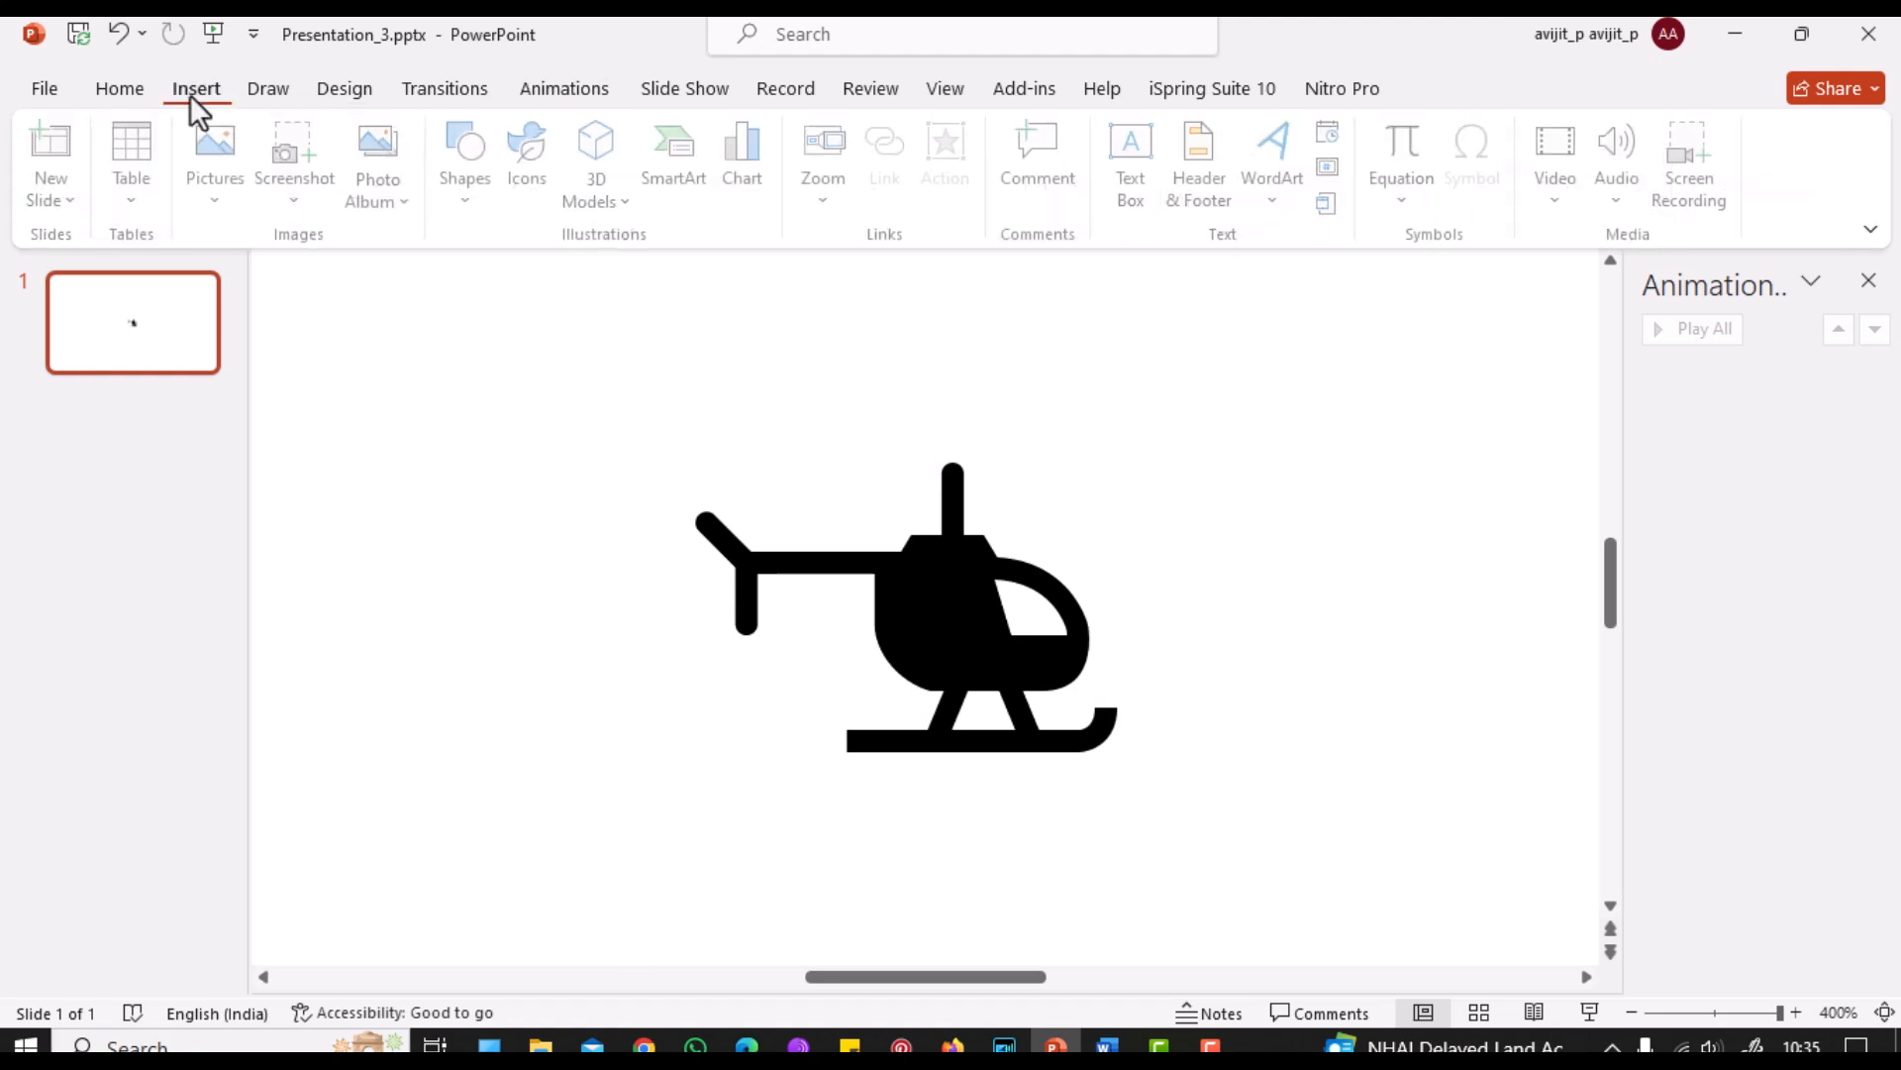
click(474, 198)
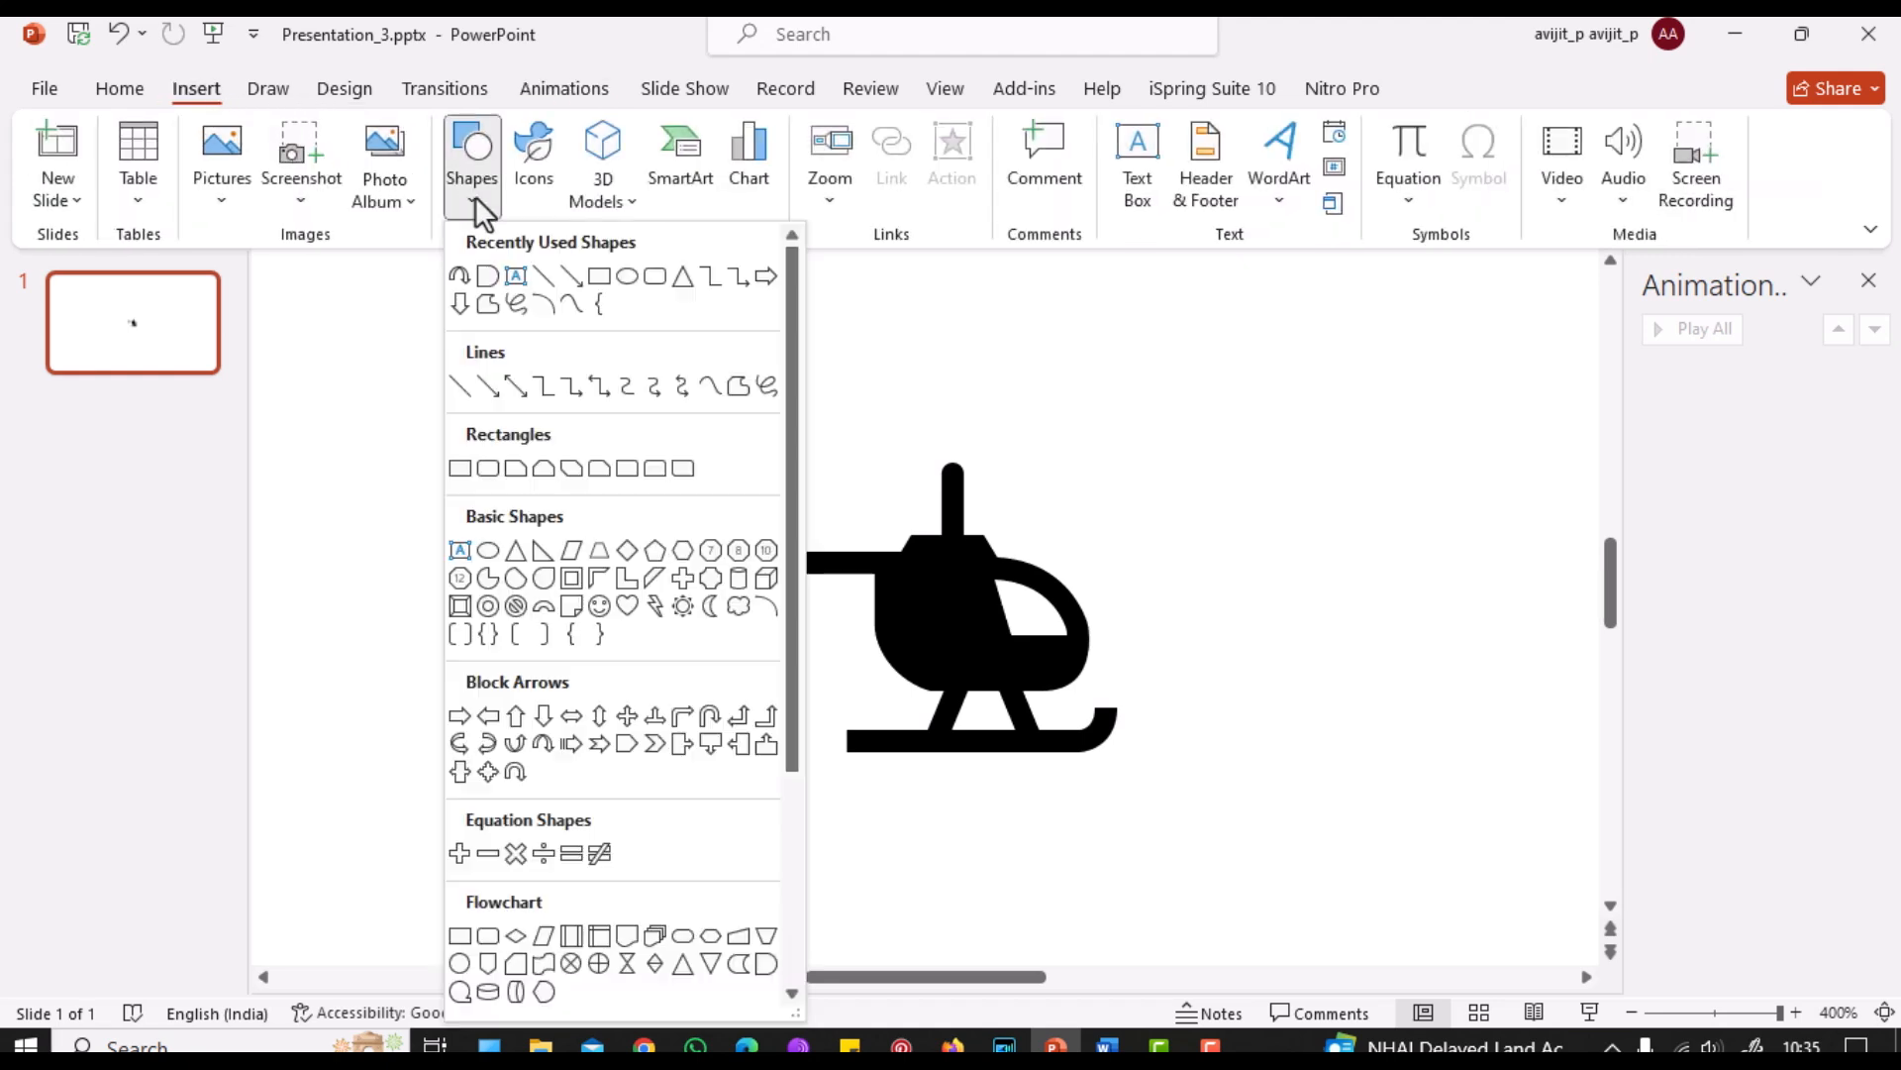
click(600, 279)
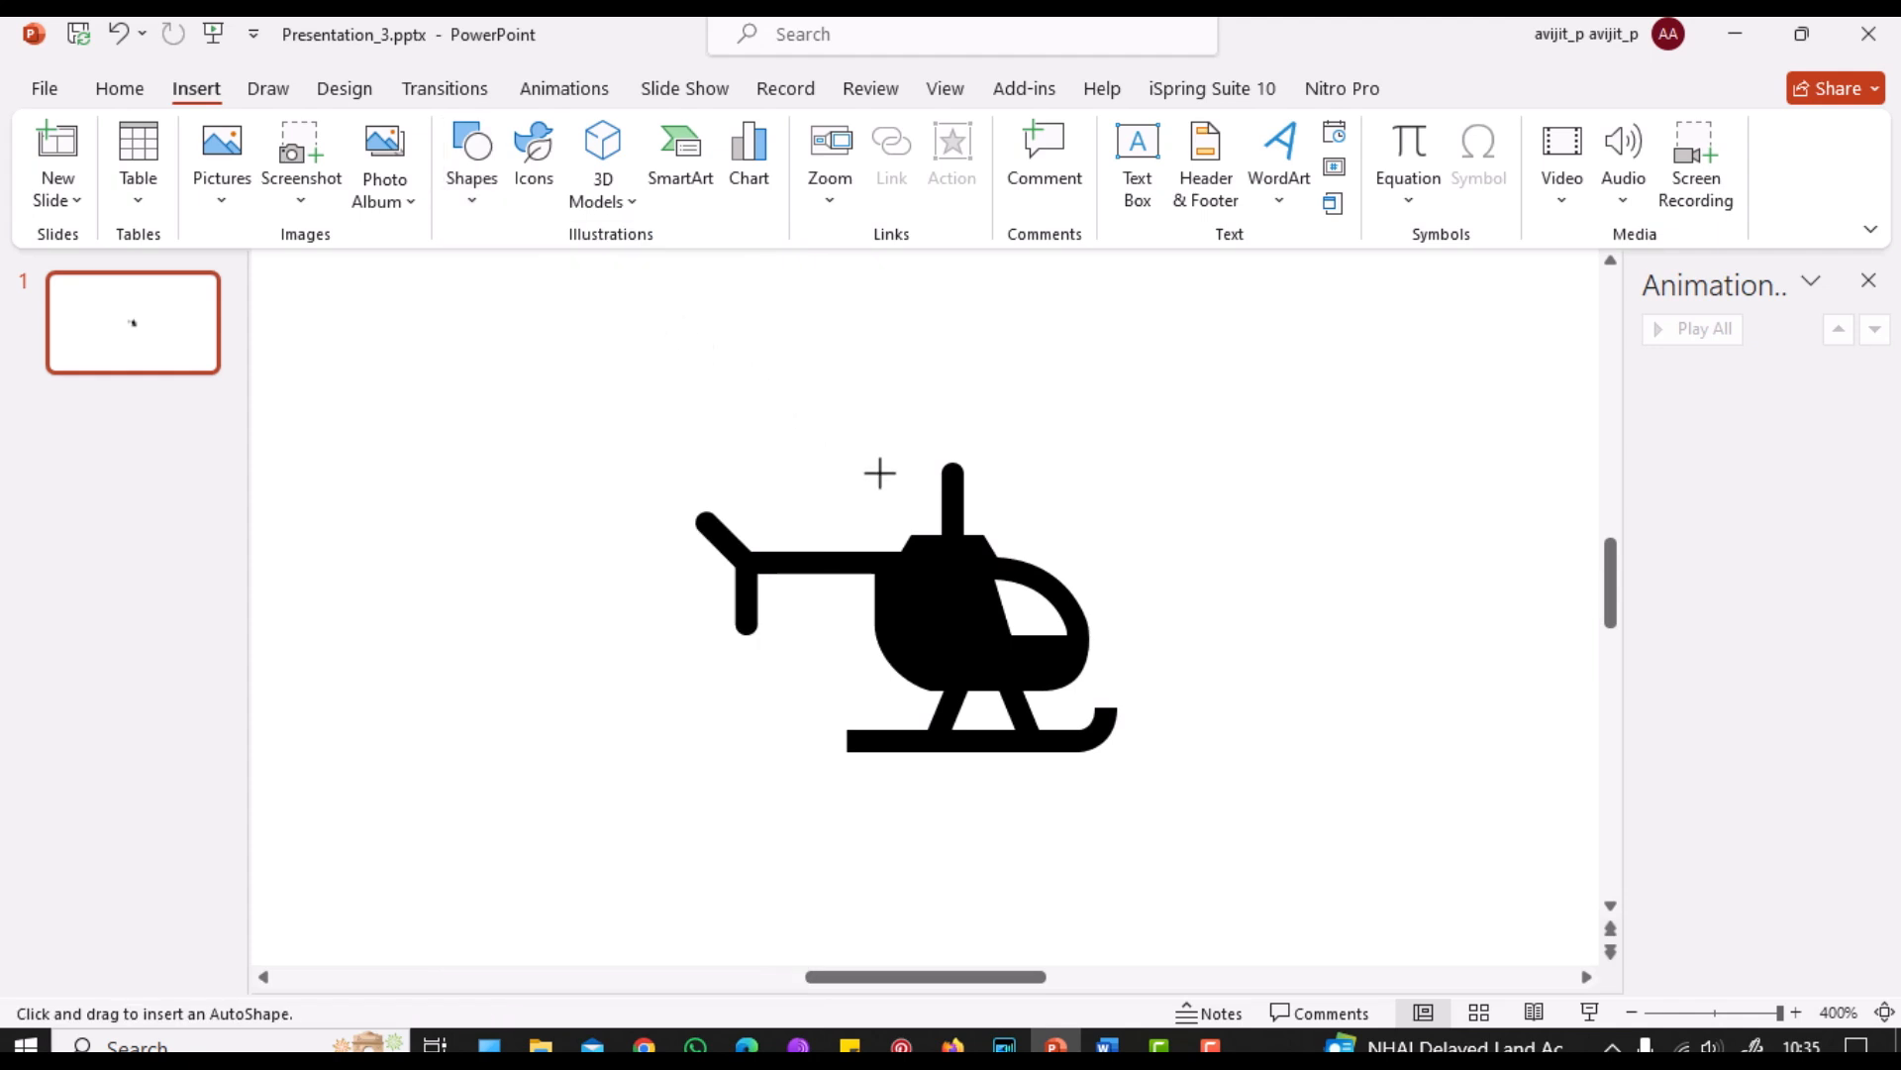
drag(878, 470, 1146, 489)
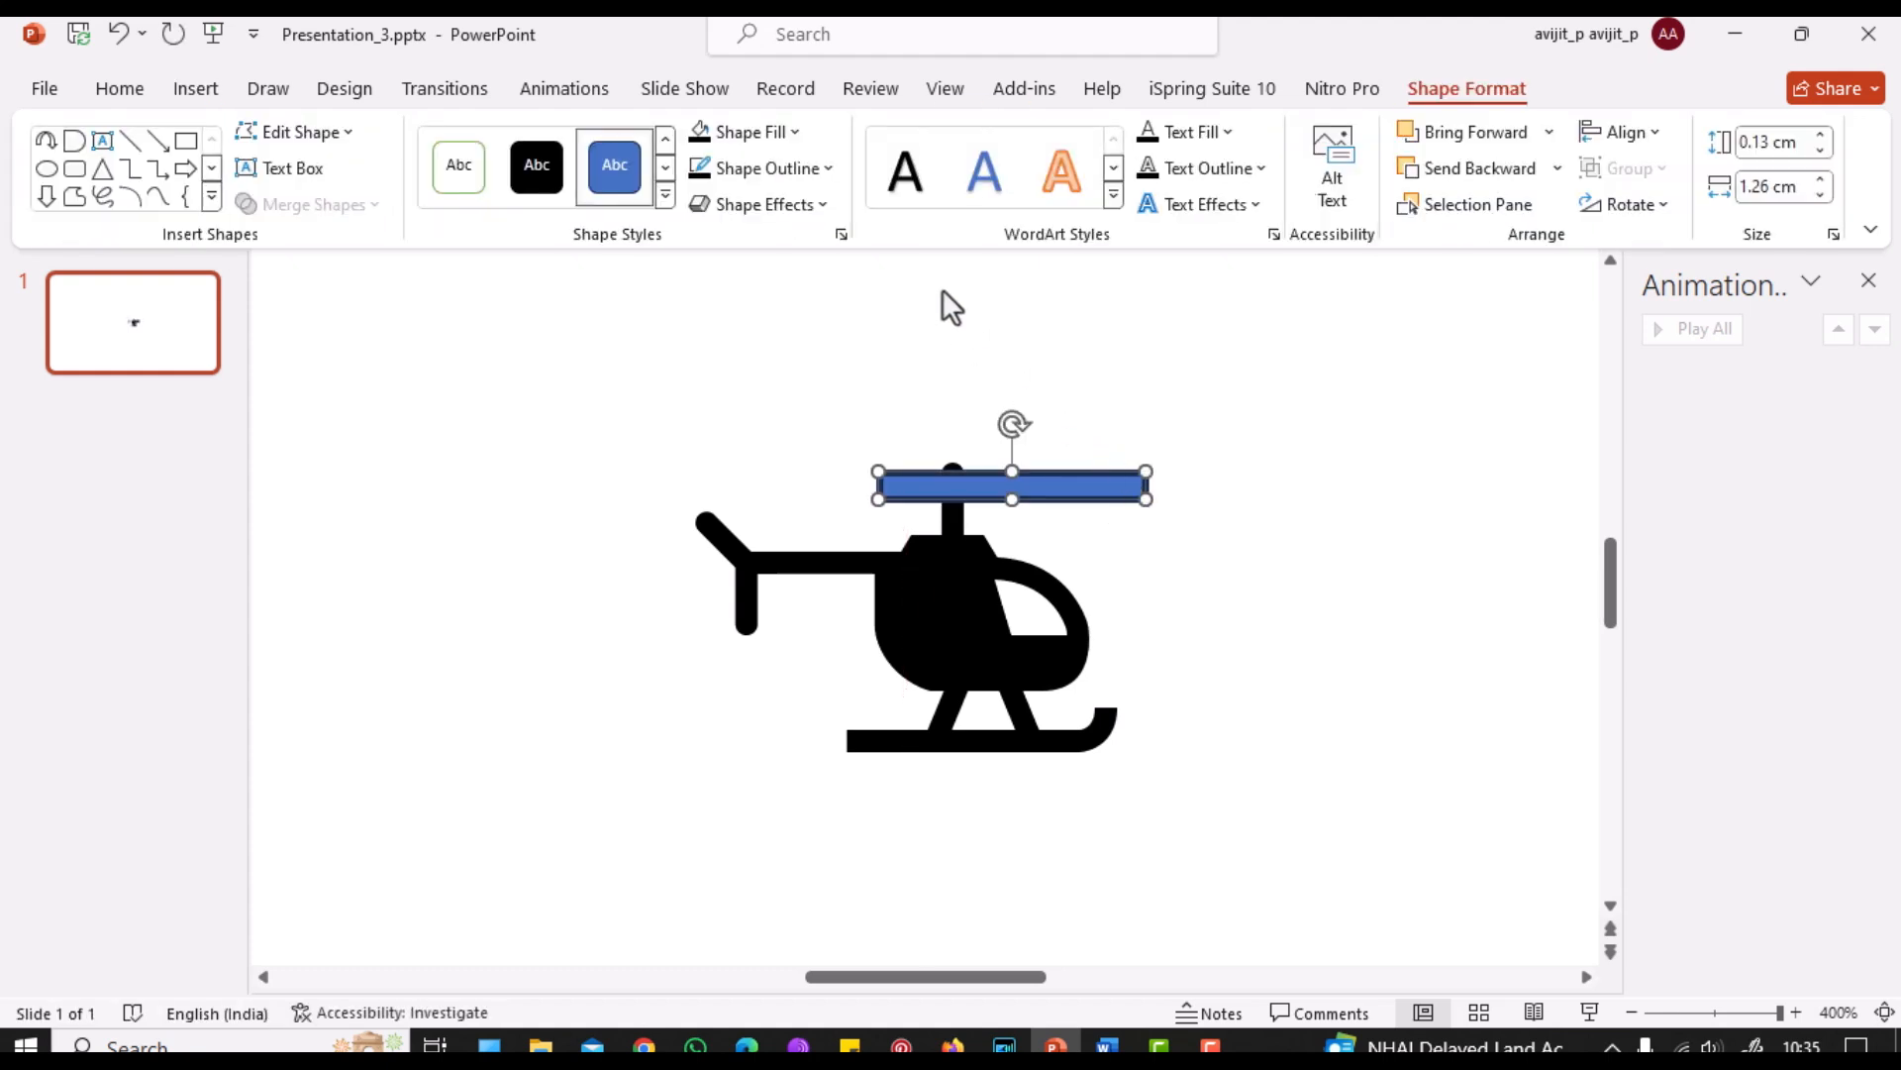
click(820, 169)
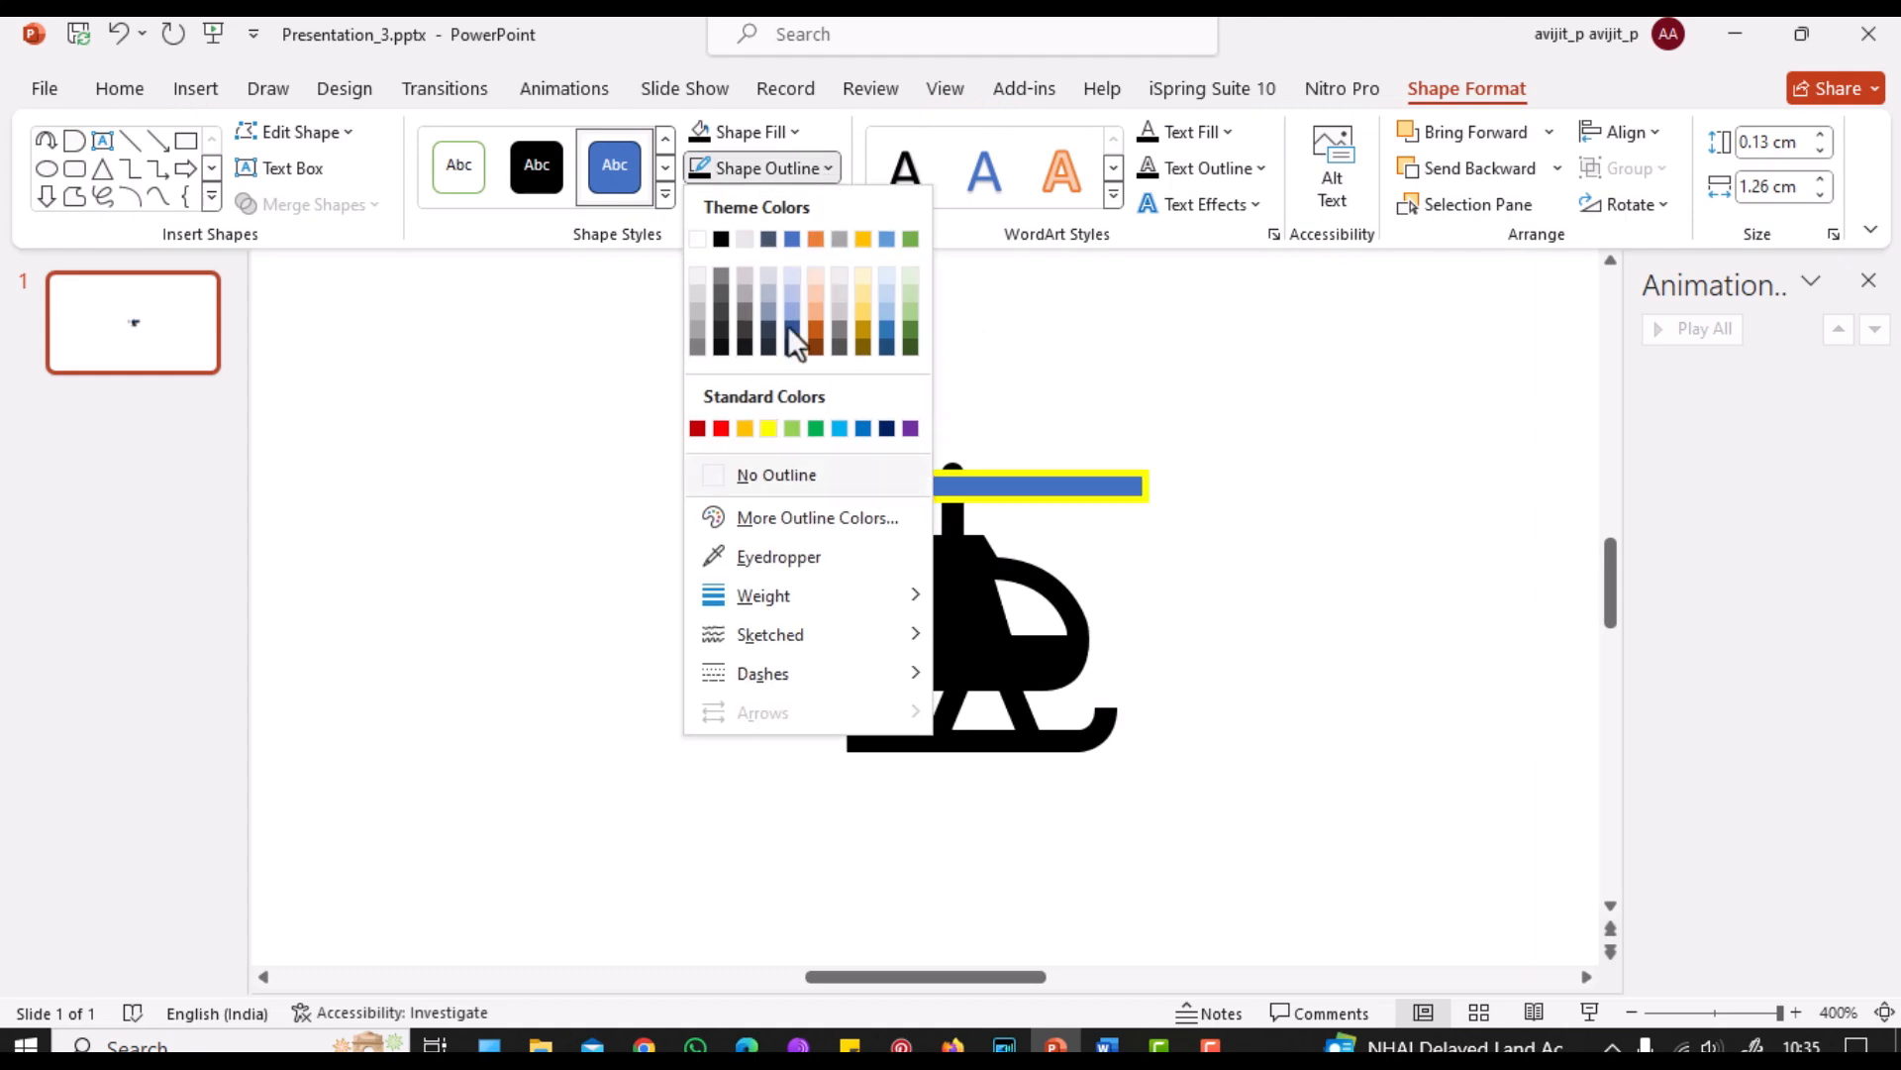
click(756, 477)
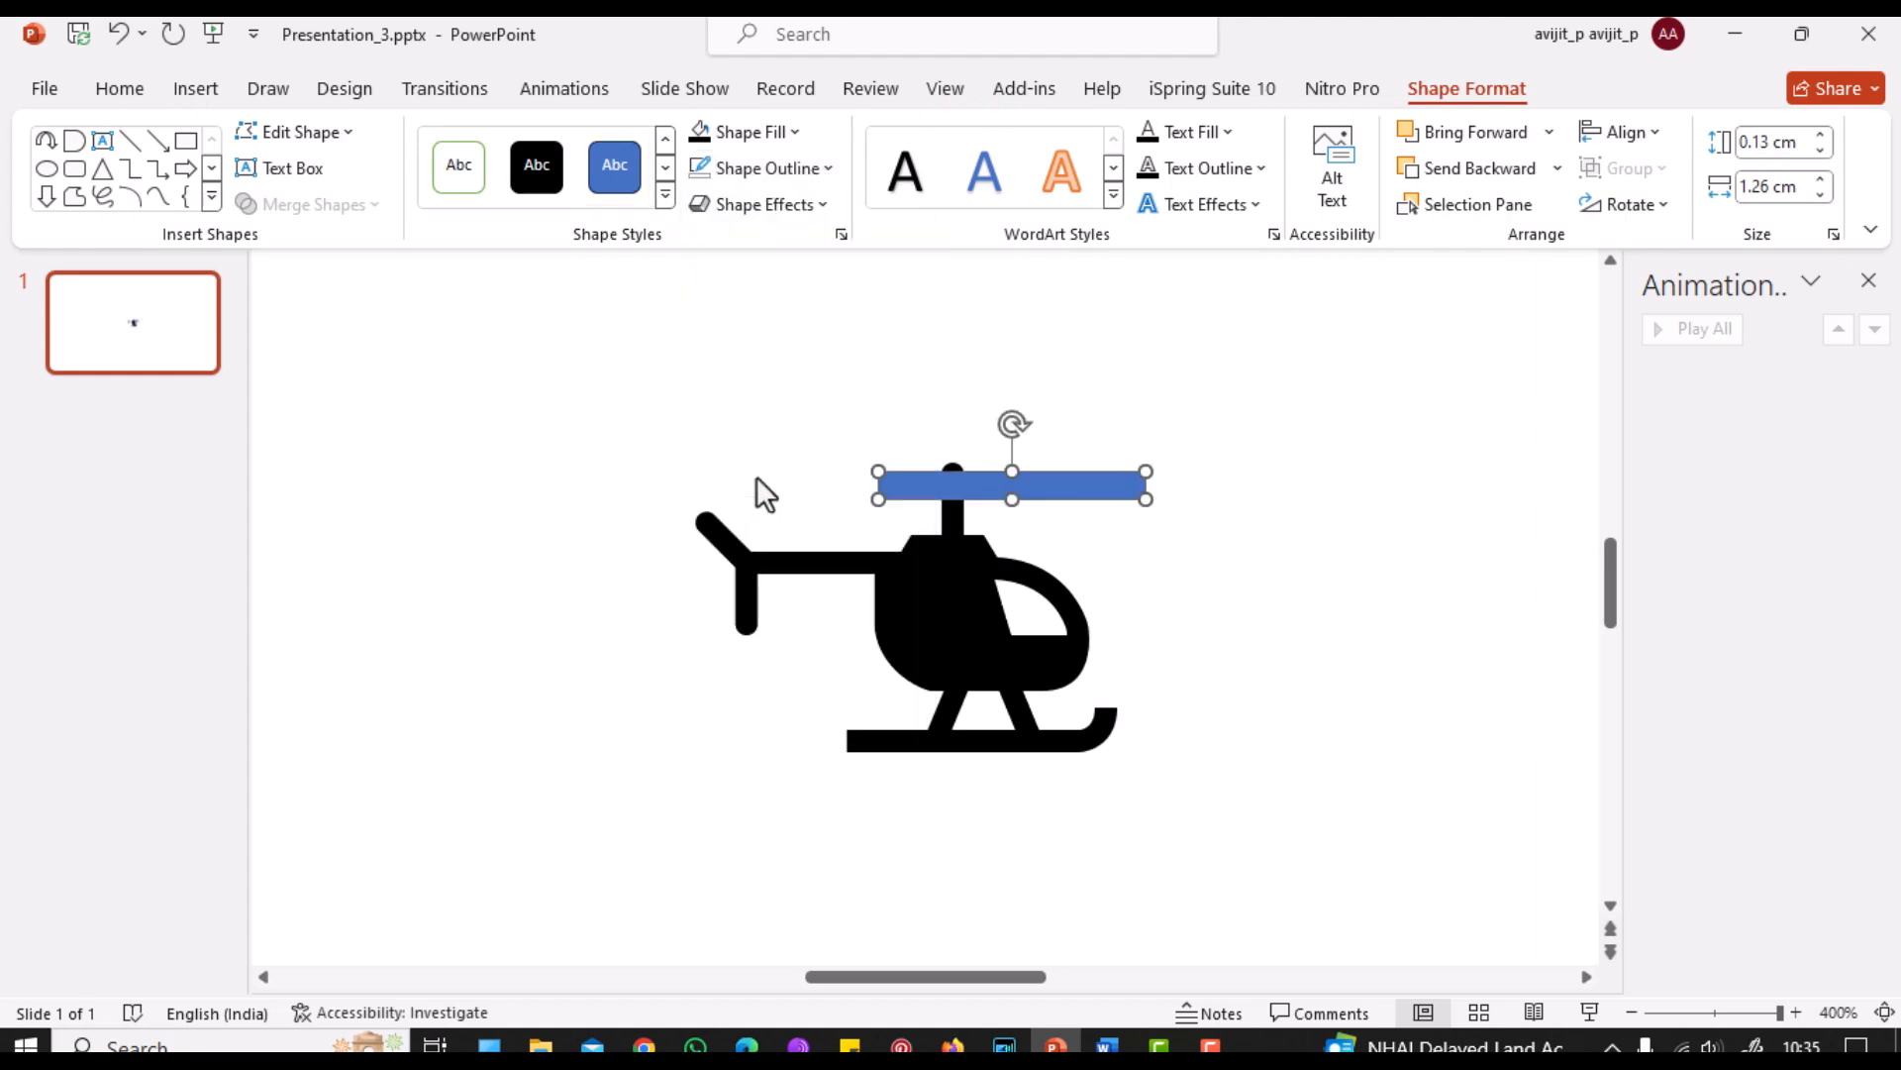
Step: Apply the solid black shape style to the rotor blade rectangle and remove its outline
click(540, 176)
click(692, 399)
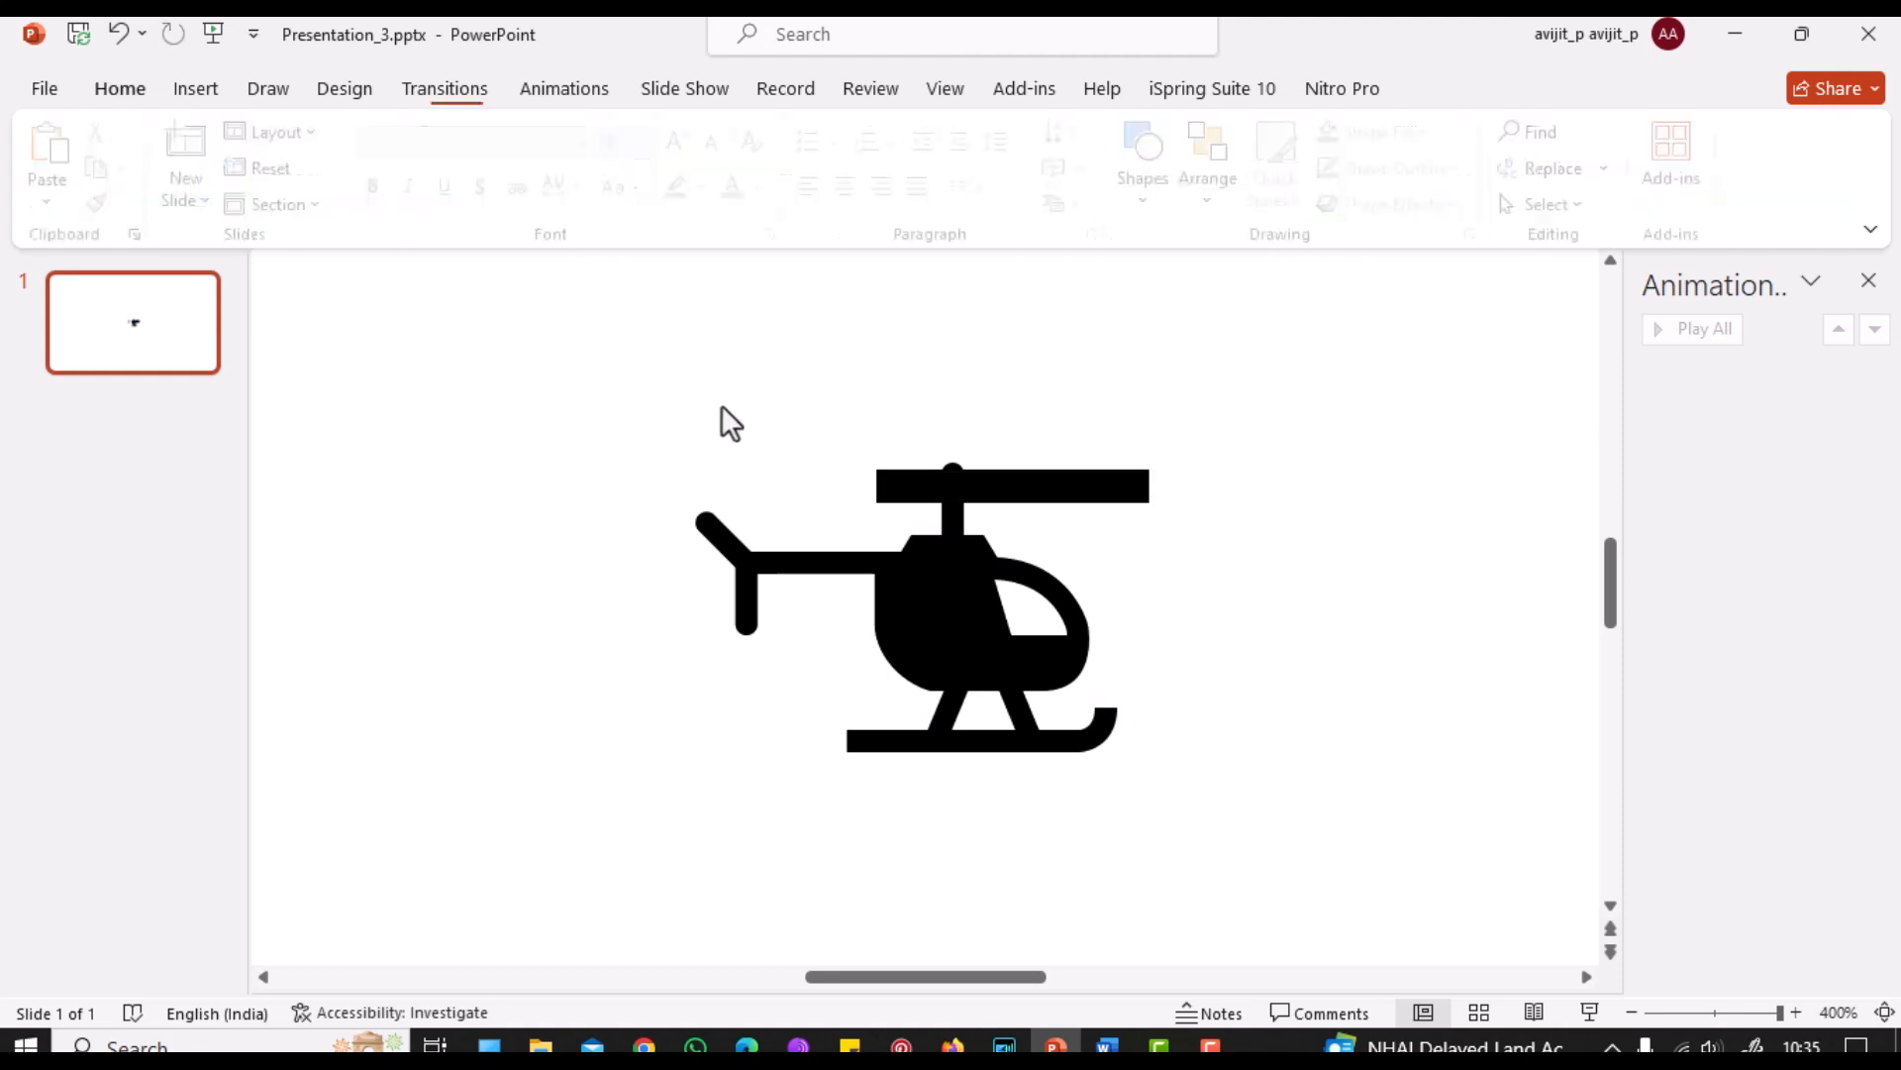
click(1050, 496)
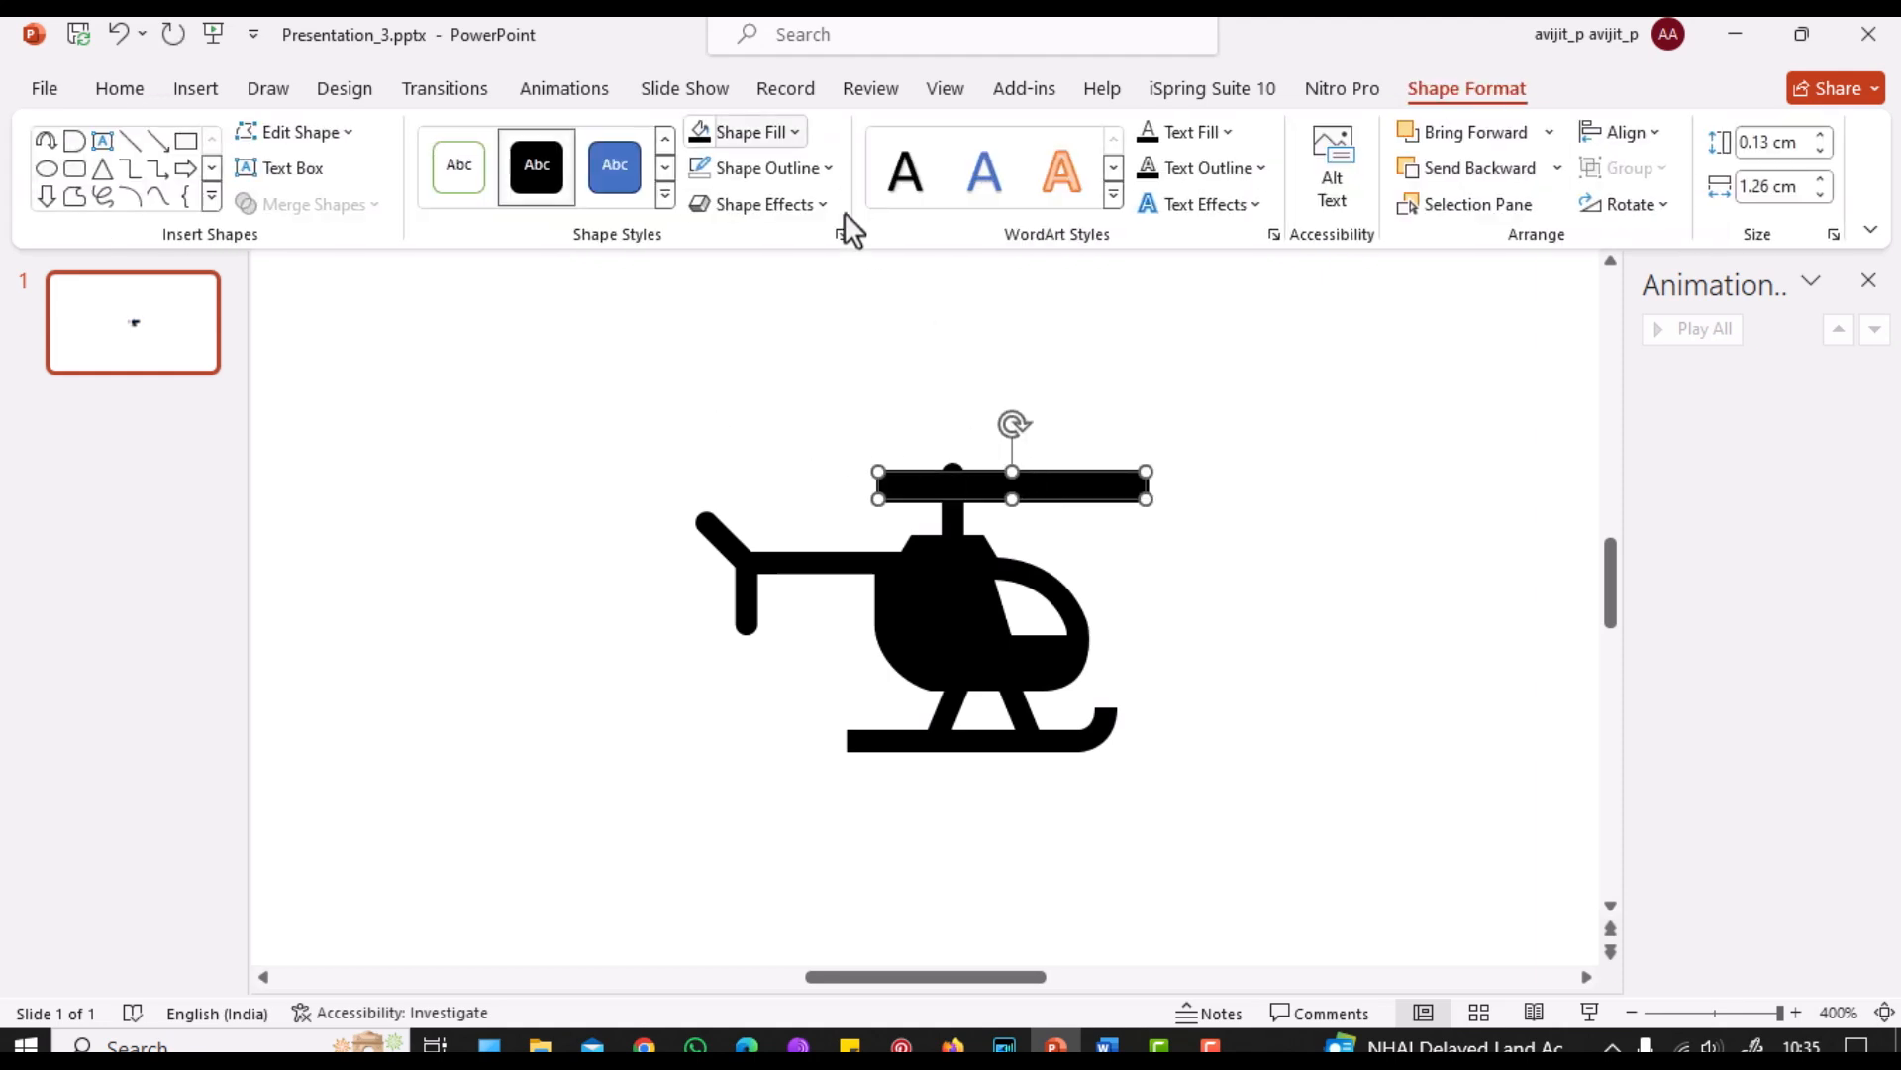
click(816, 173)
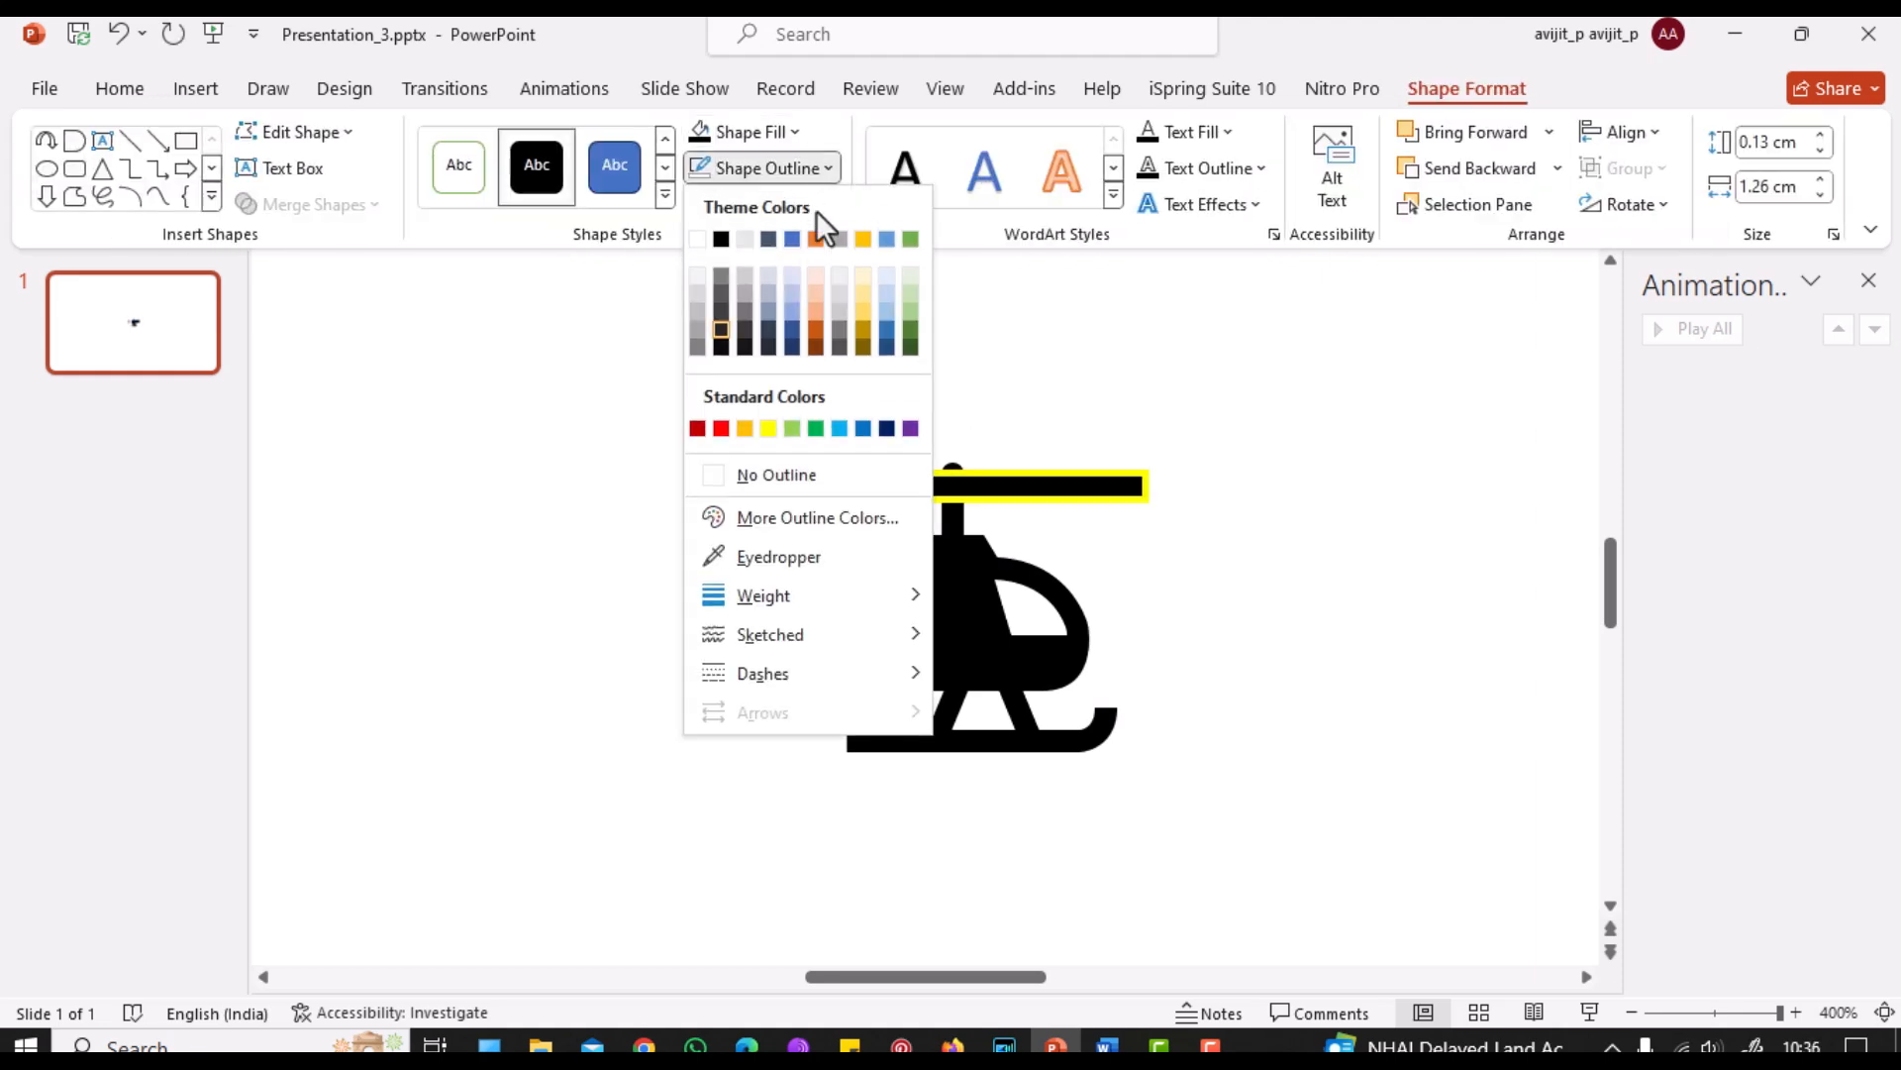
click(816, 473)
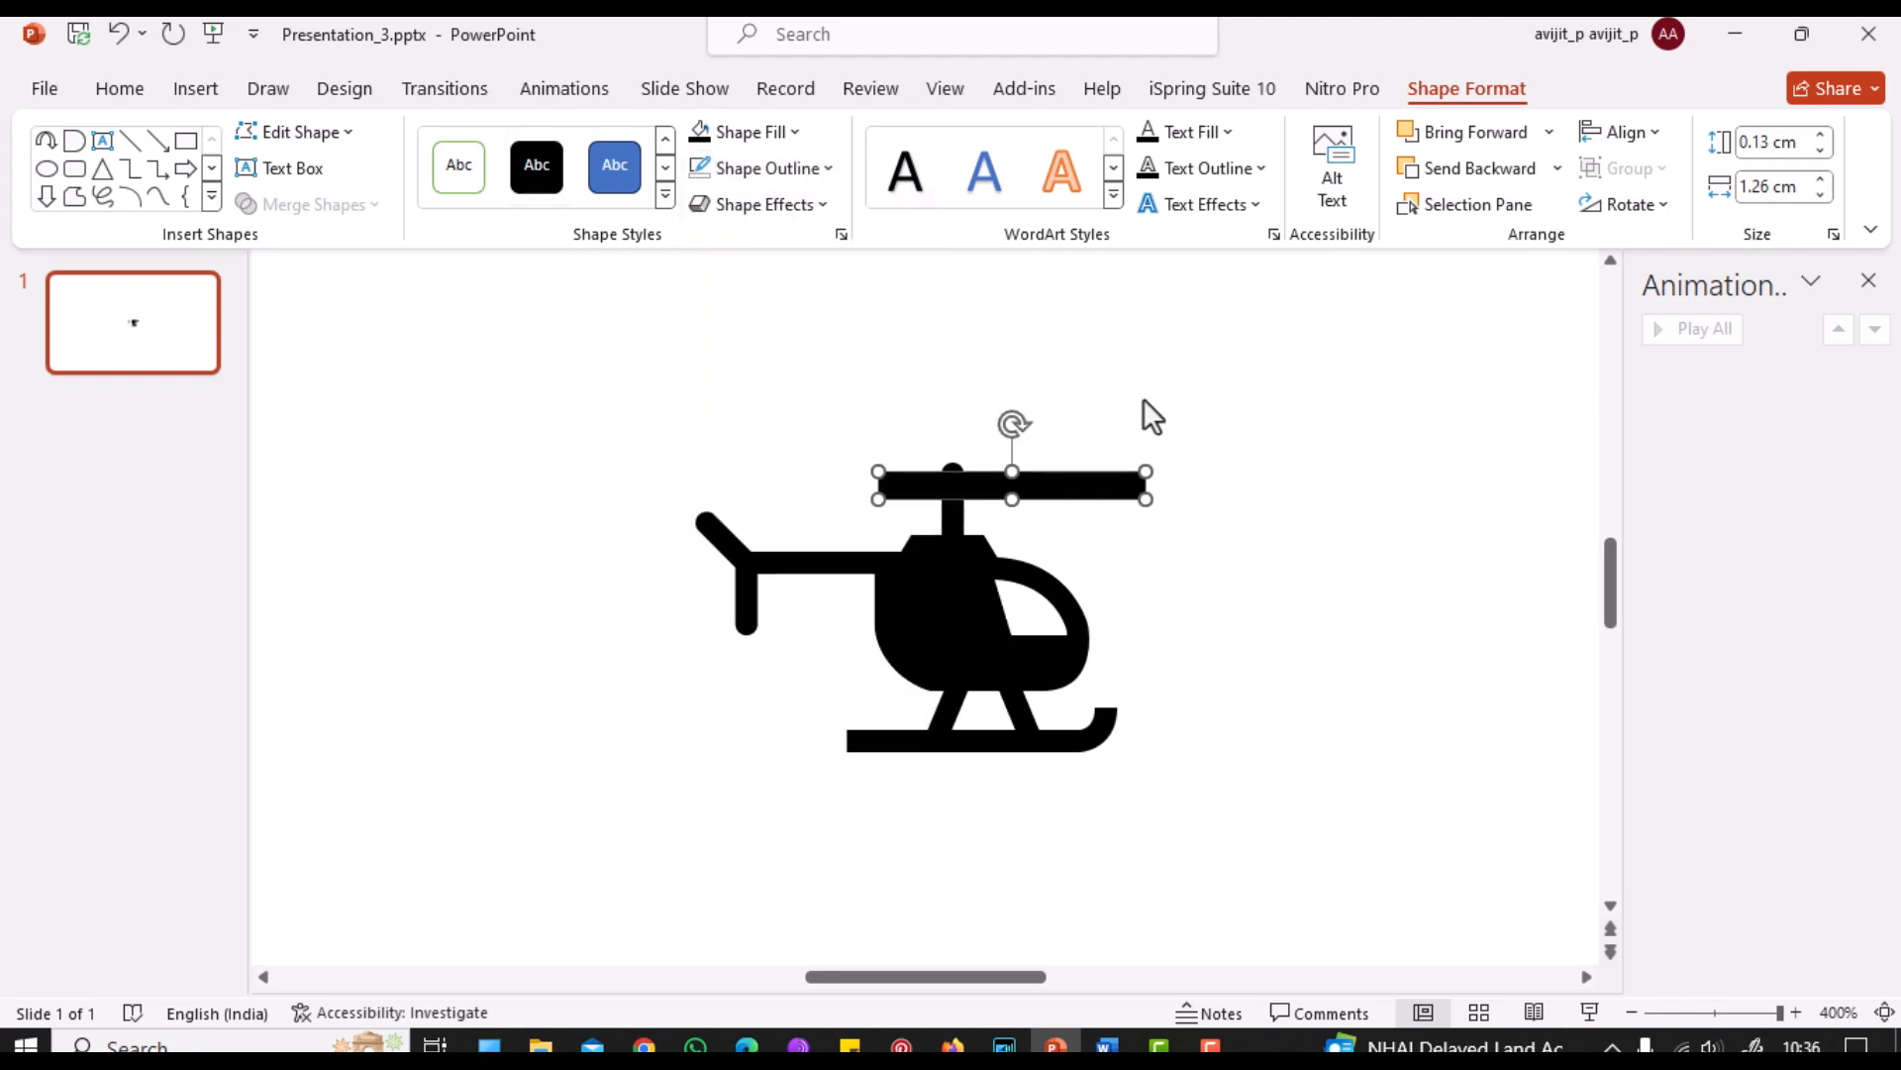
Step: Draw a small D-shaped end cap about 0.15 cm wide and 0.13 cm high just beyond the rotor blade's nose-side end
click(194, 91)
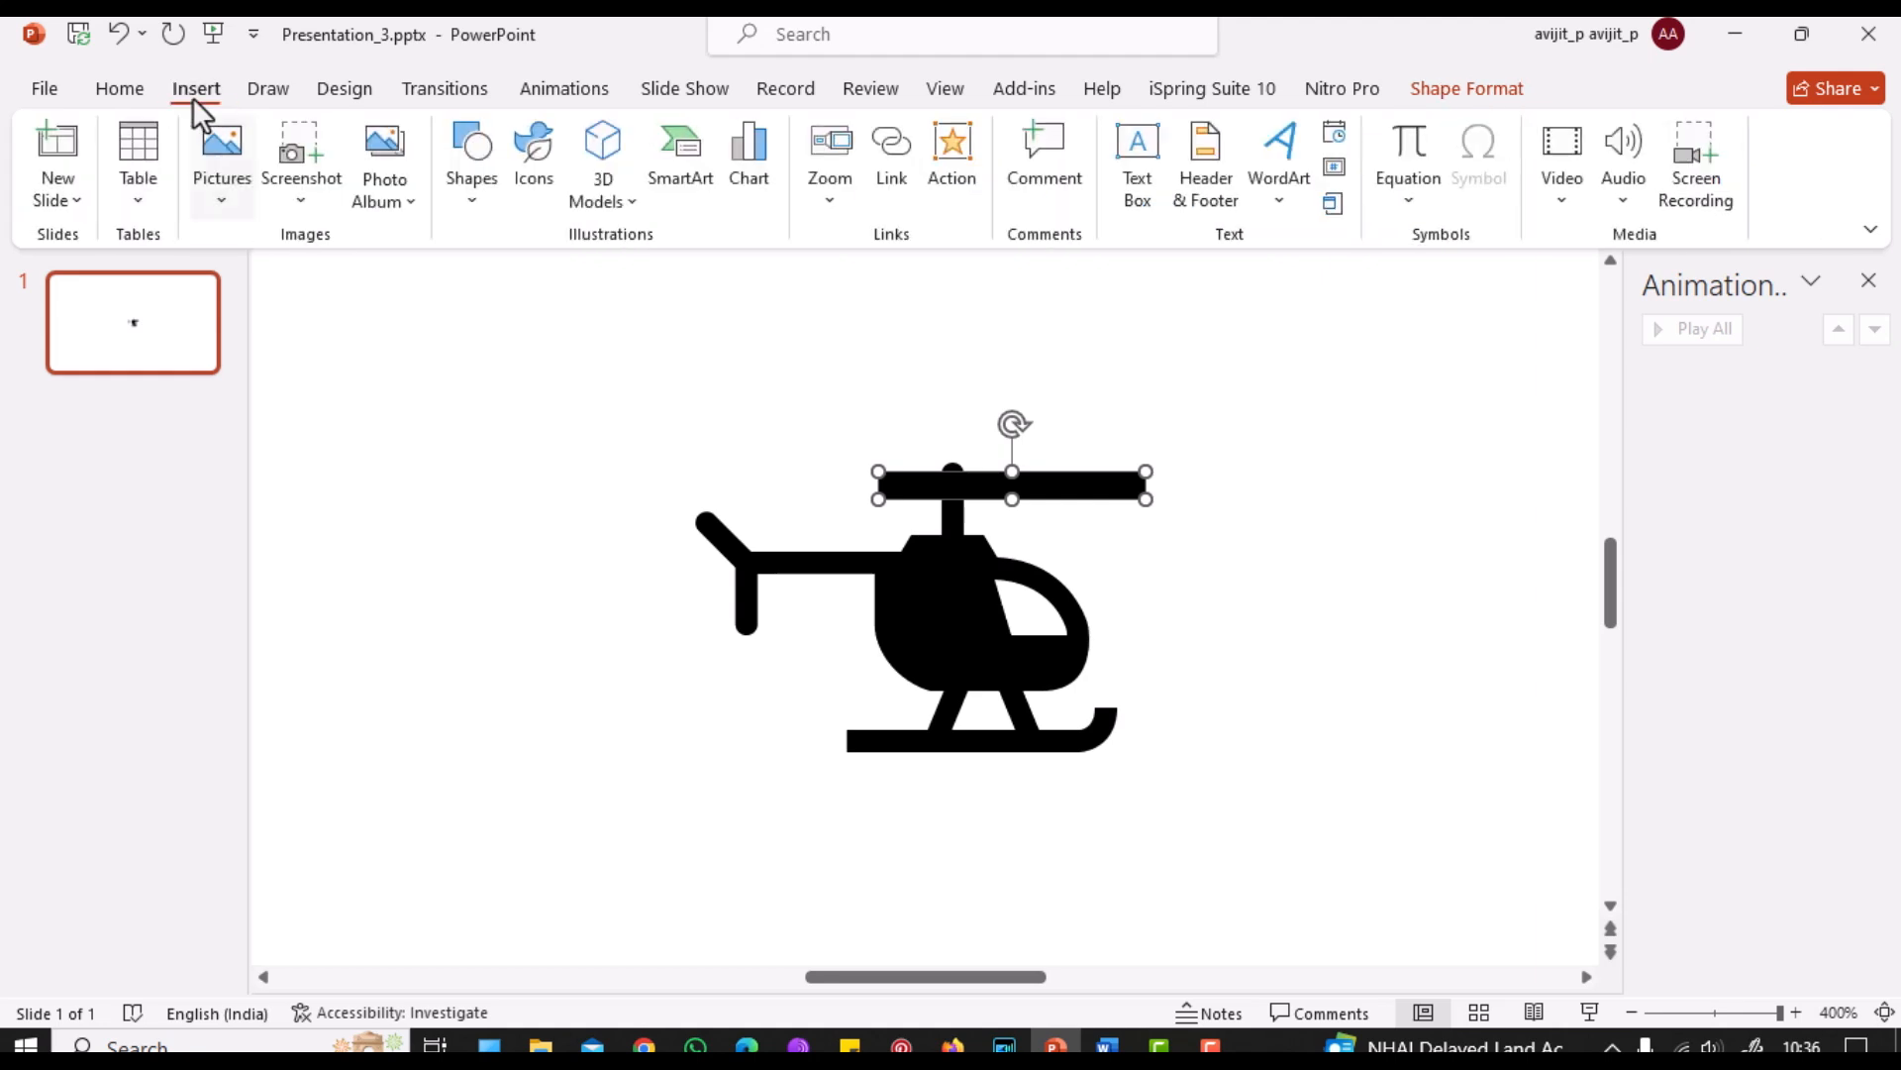
click(474, 211)
click(484, 281)
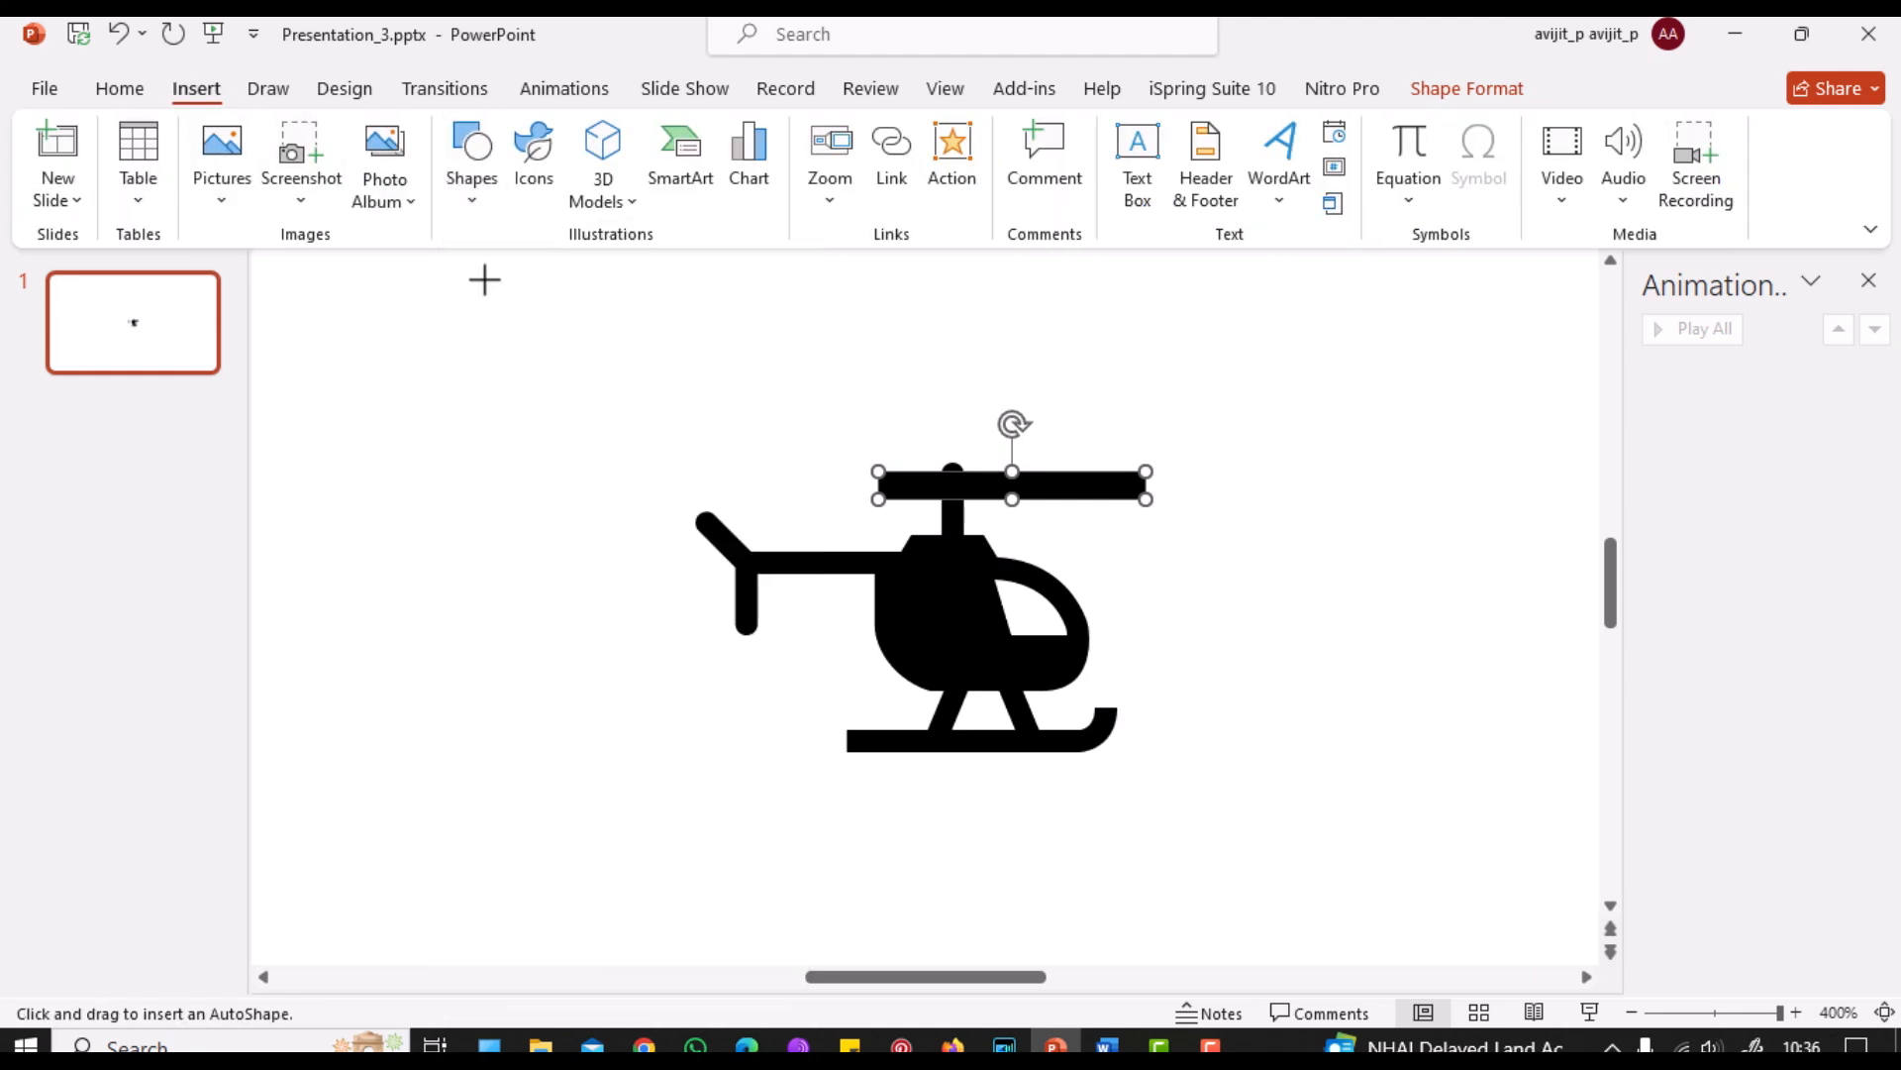
drag(1185, 472, 1221, 502)
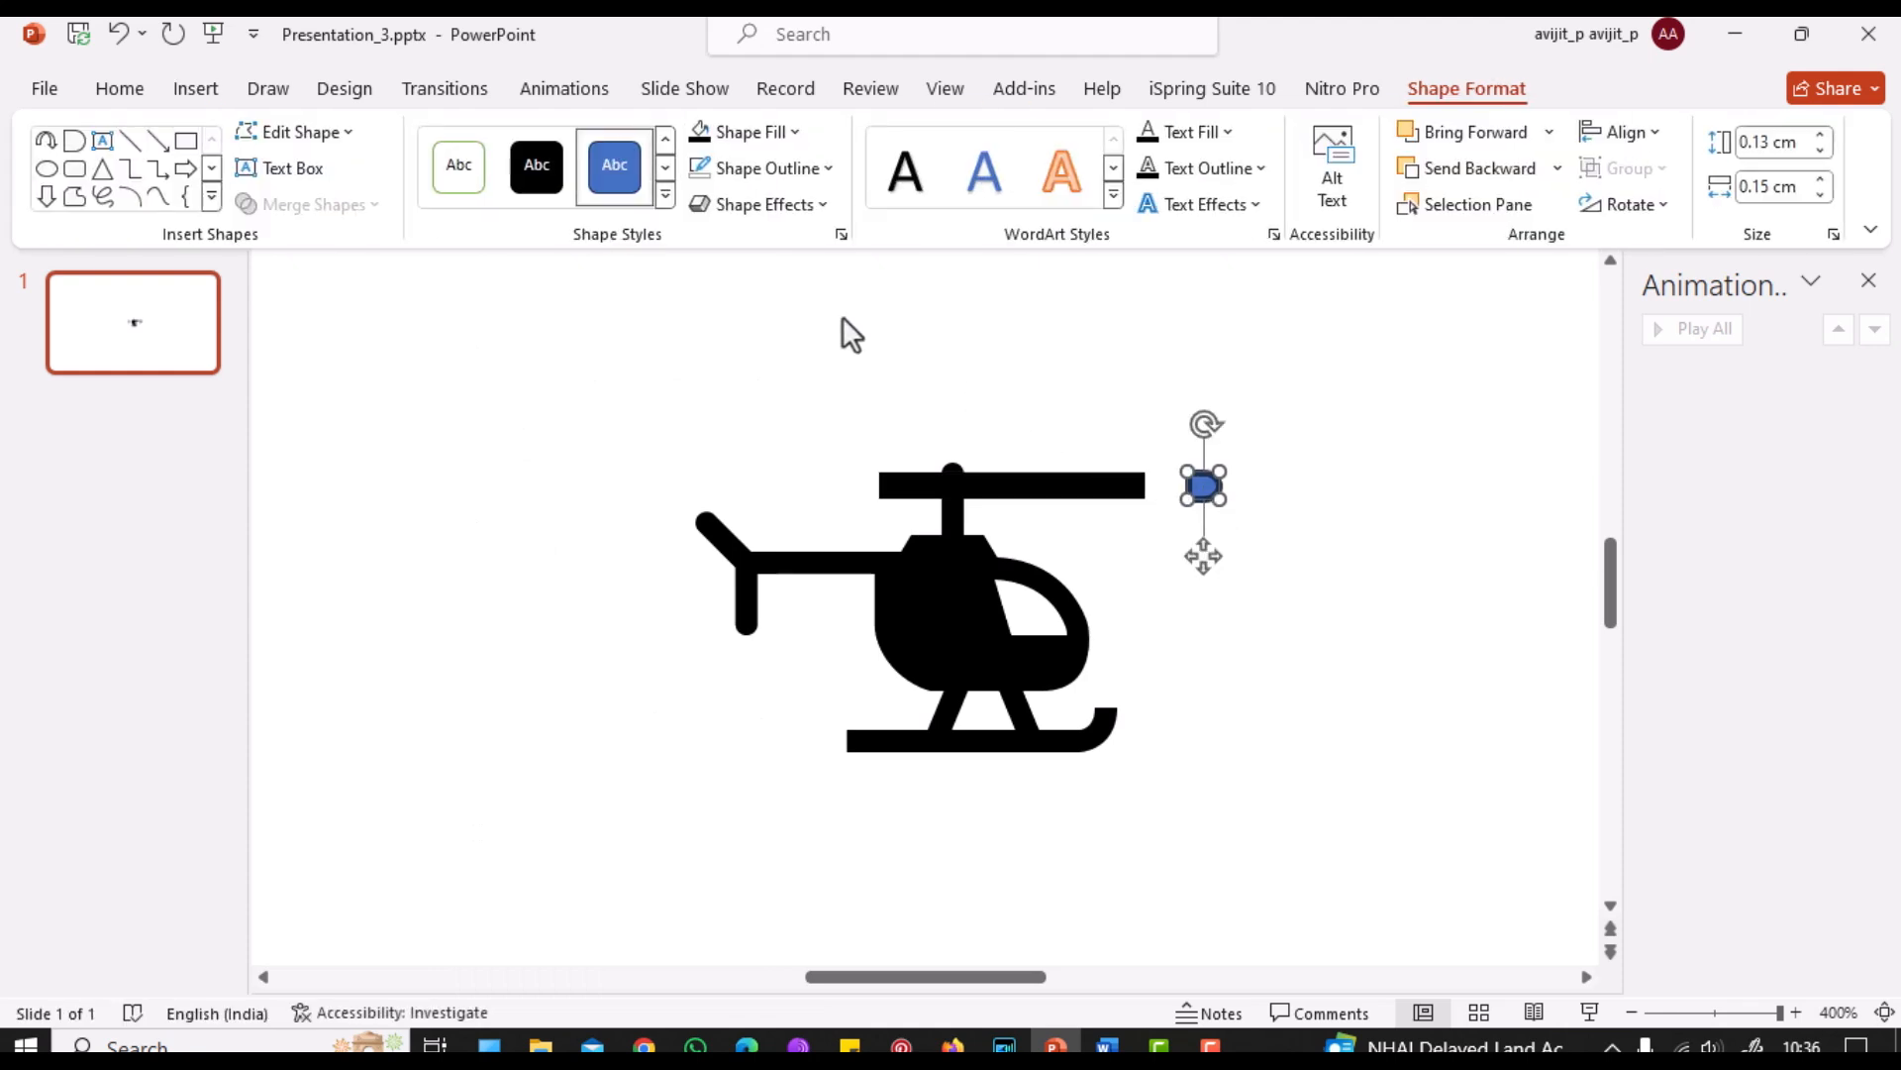
Step: Make the end cap solid black without an outline and attach it to the blade's nose-side end as a rounded tip
click(537, 167)
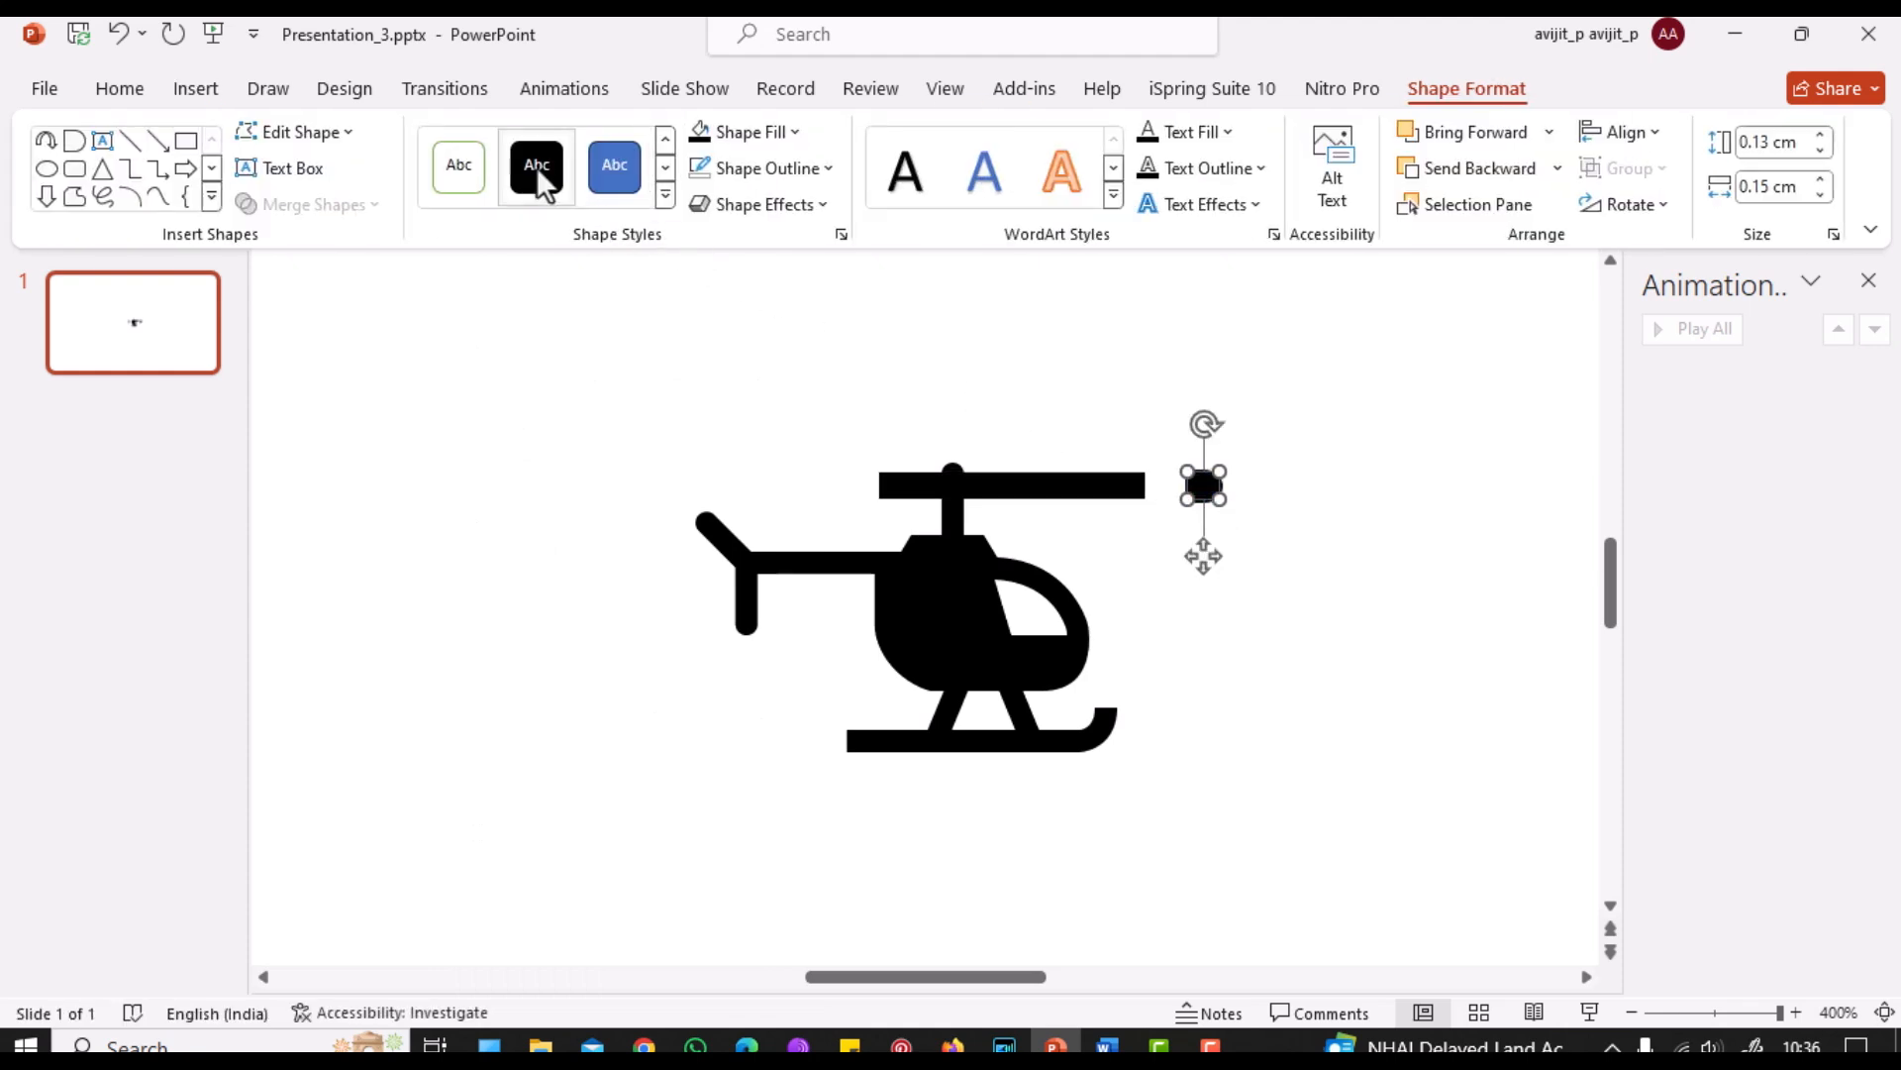
click(827, 168)
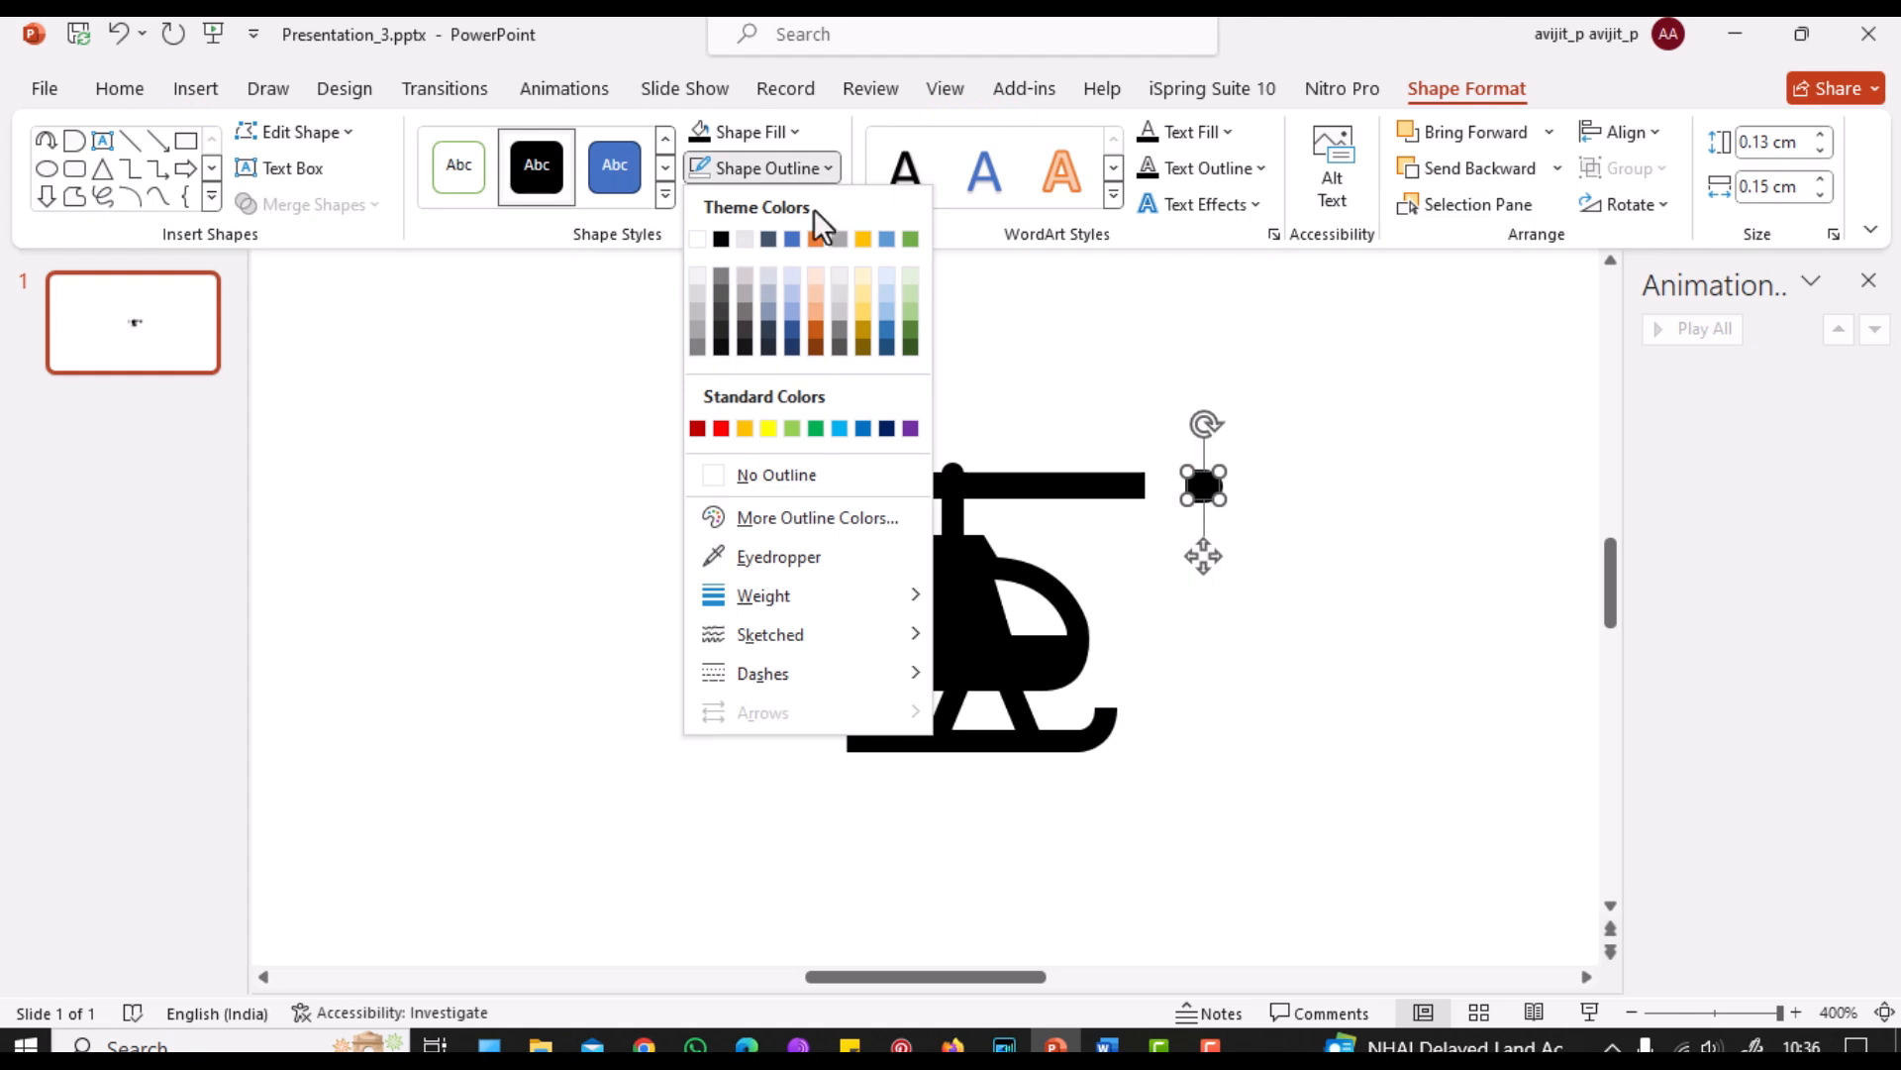
click(765, 477)
drag(1203, 556, 1157, 565)
click(1268, 579)
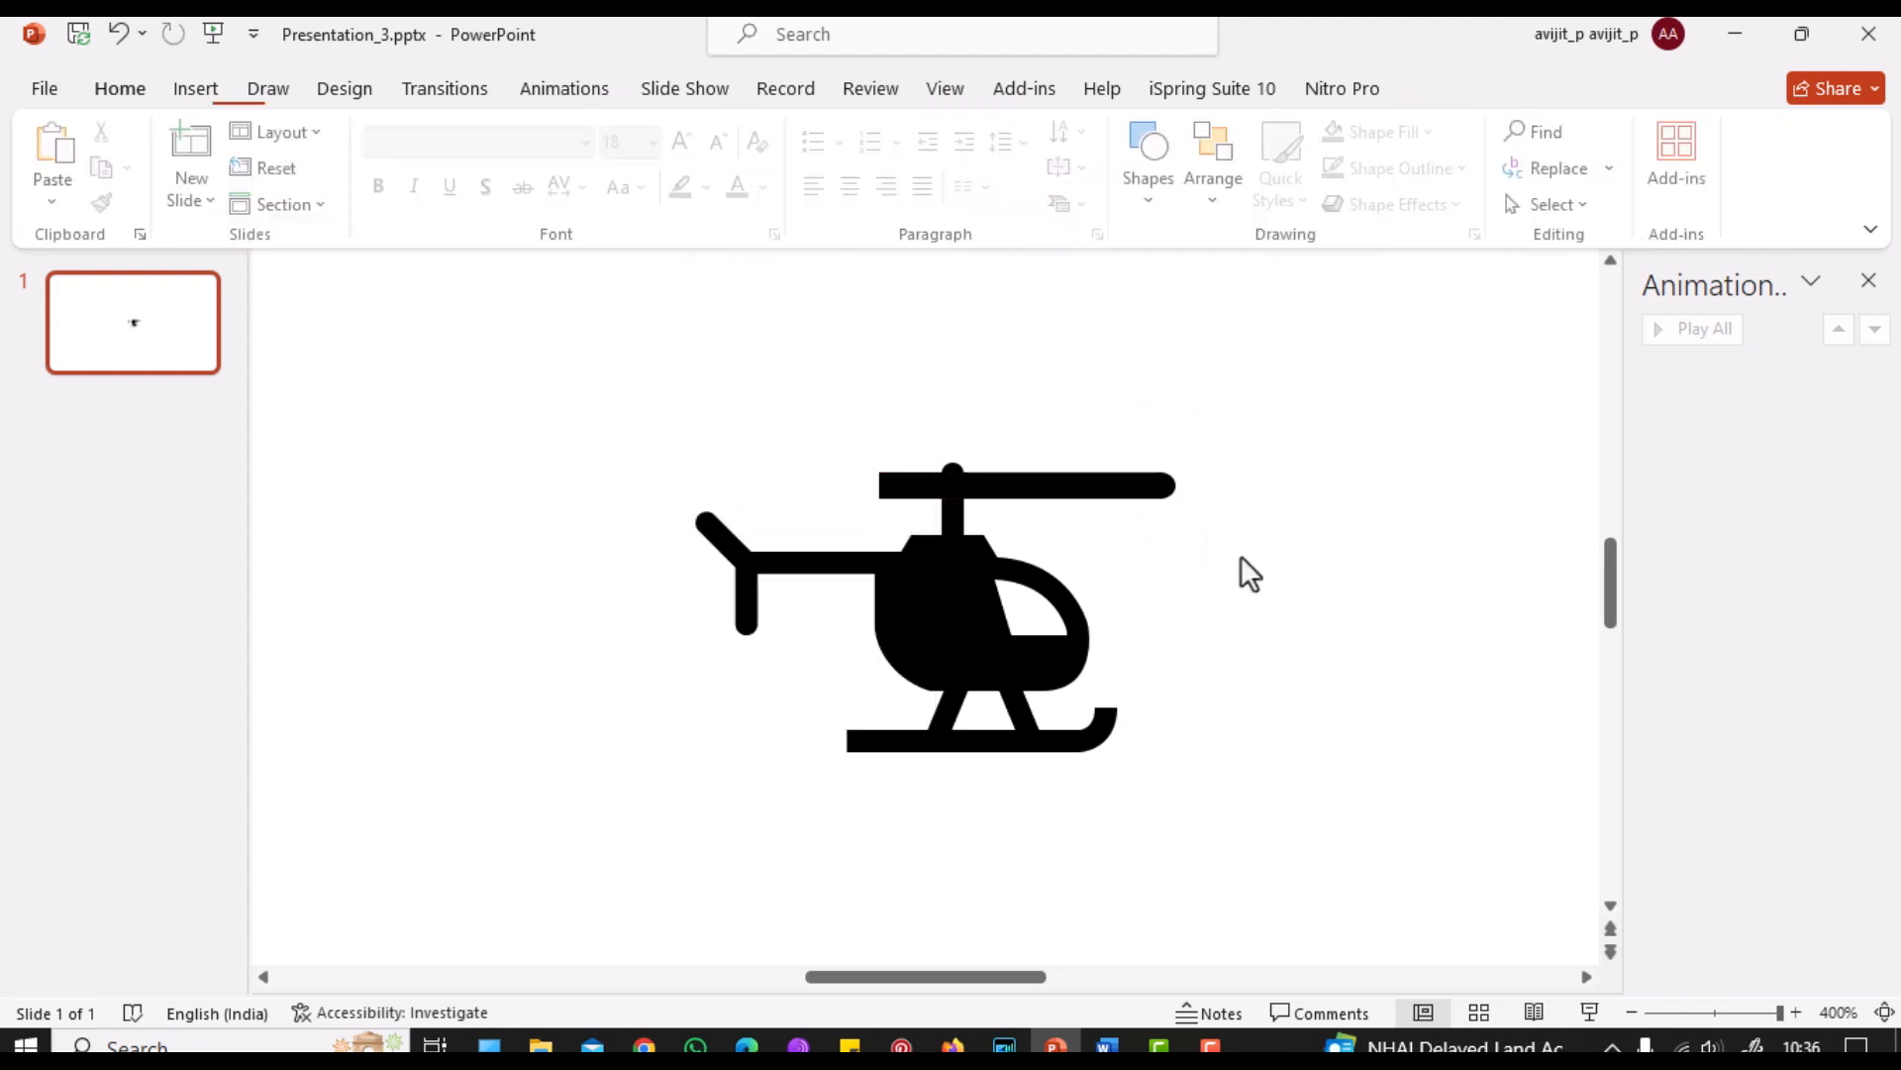
Step: Duplicate the rounded tip, flip the copy horizontally and attach it to the blade's tail-side end
click(1164, 491)
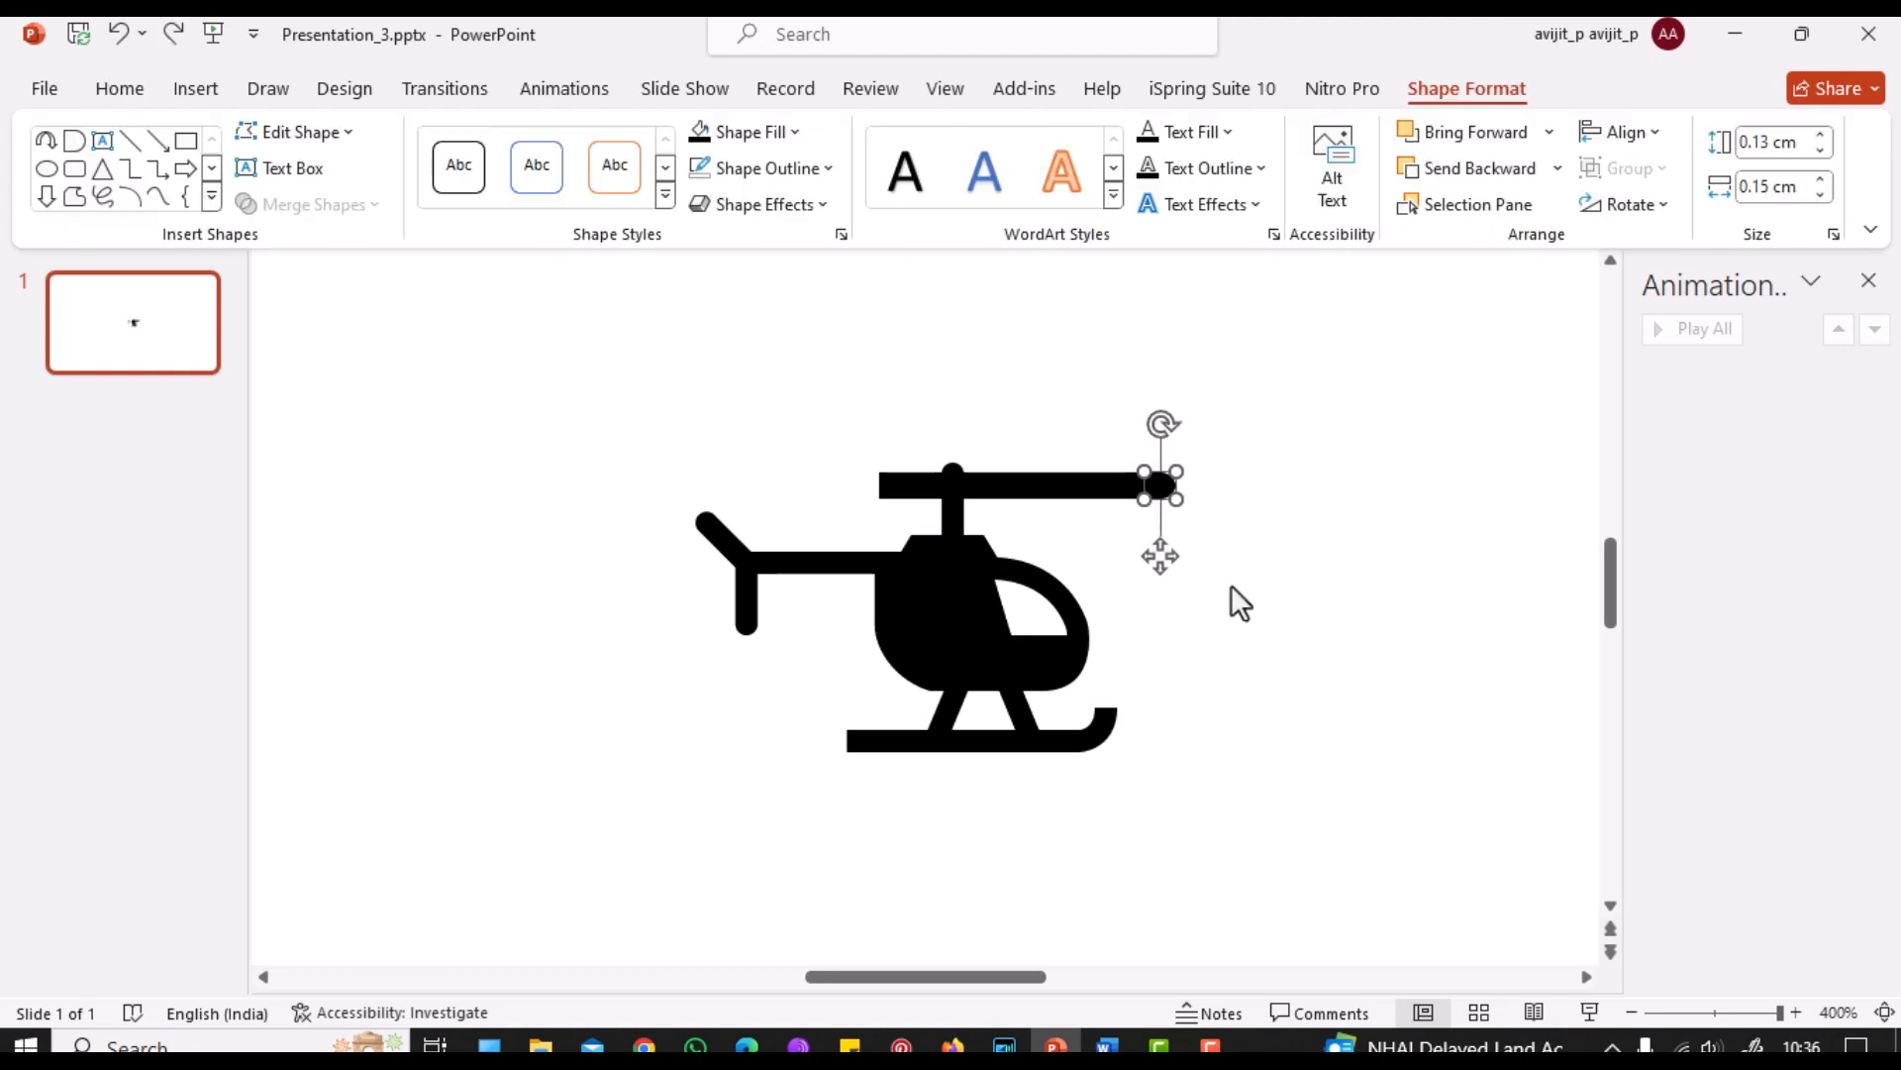
key(ctrl+d)
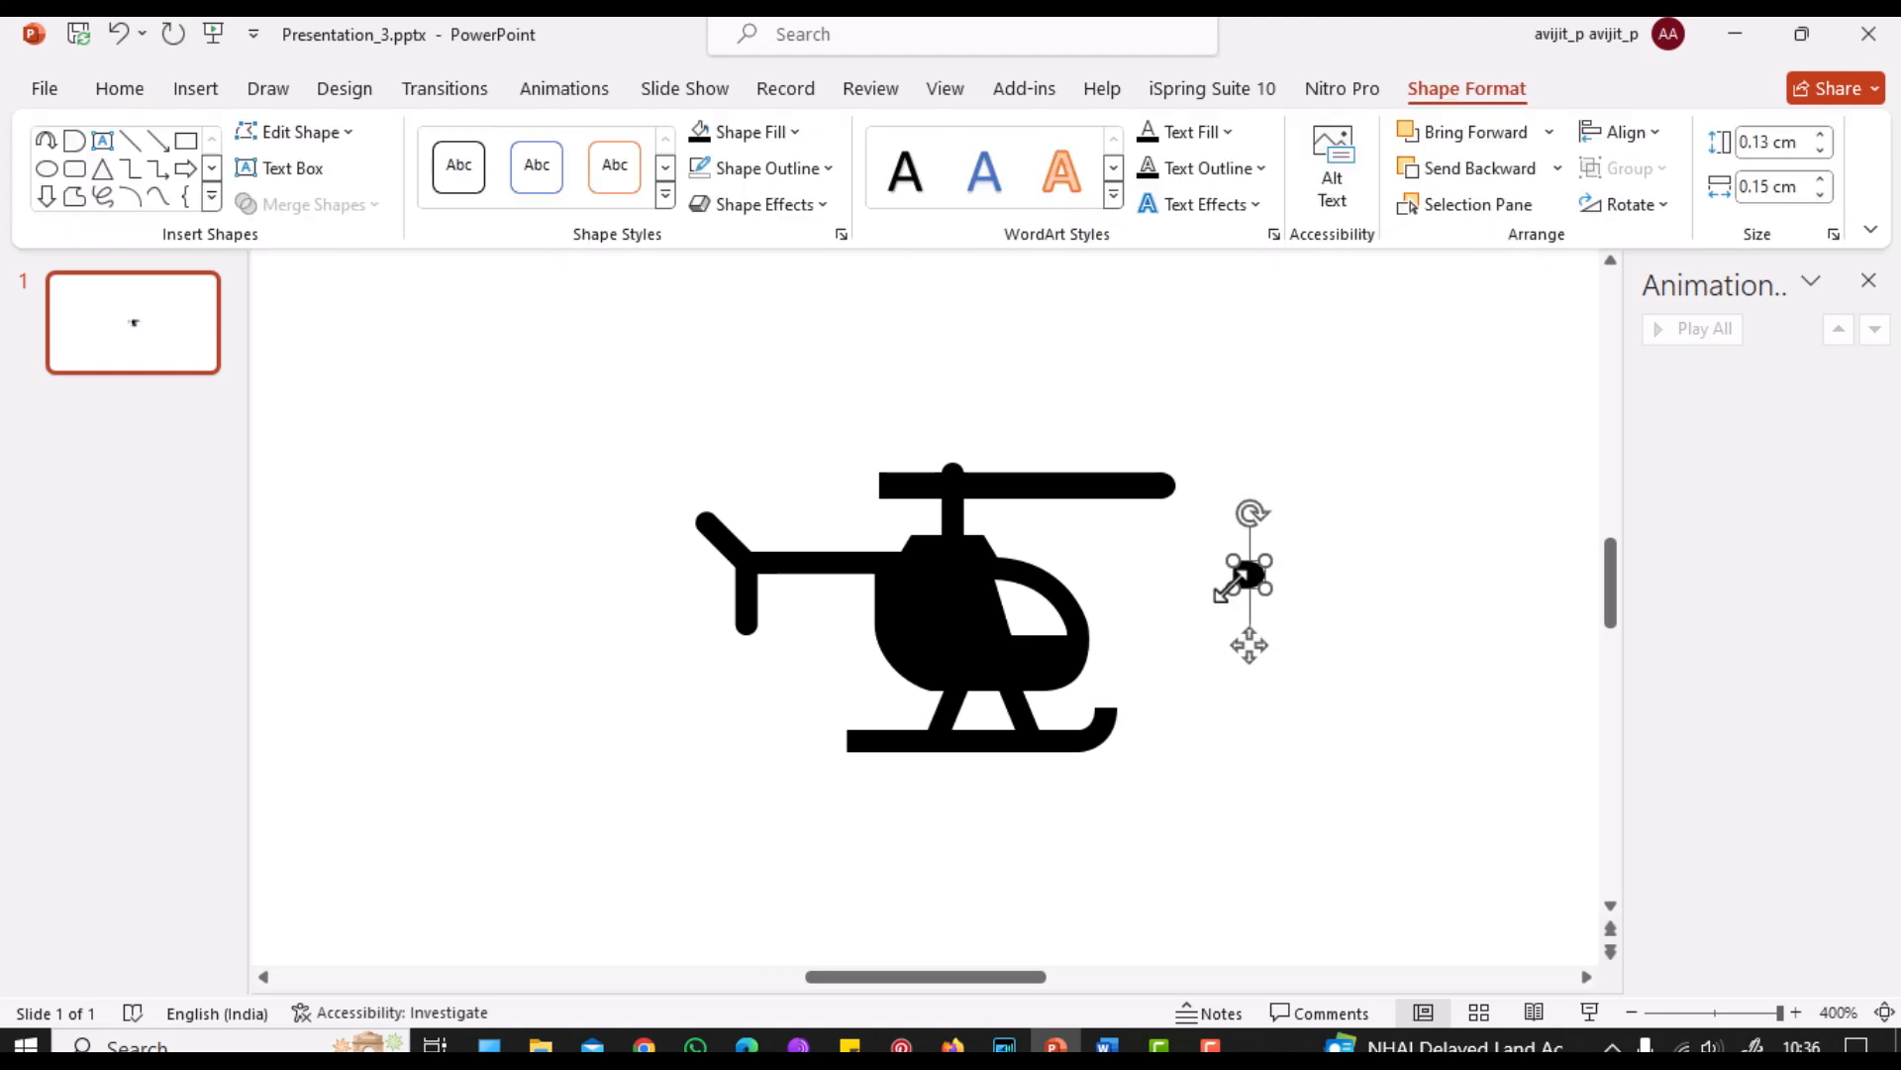
click(1655, 204)
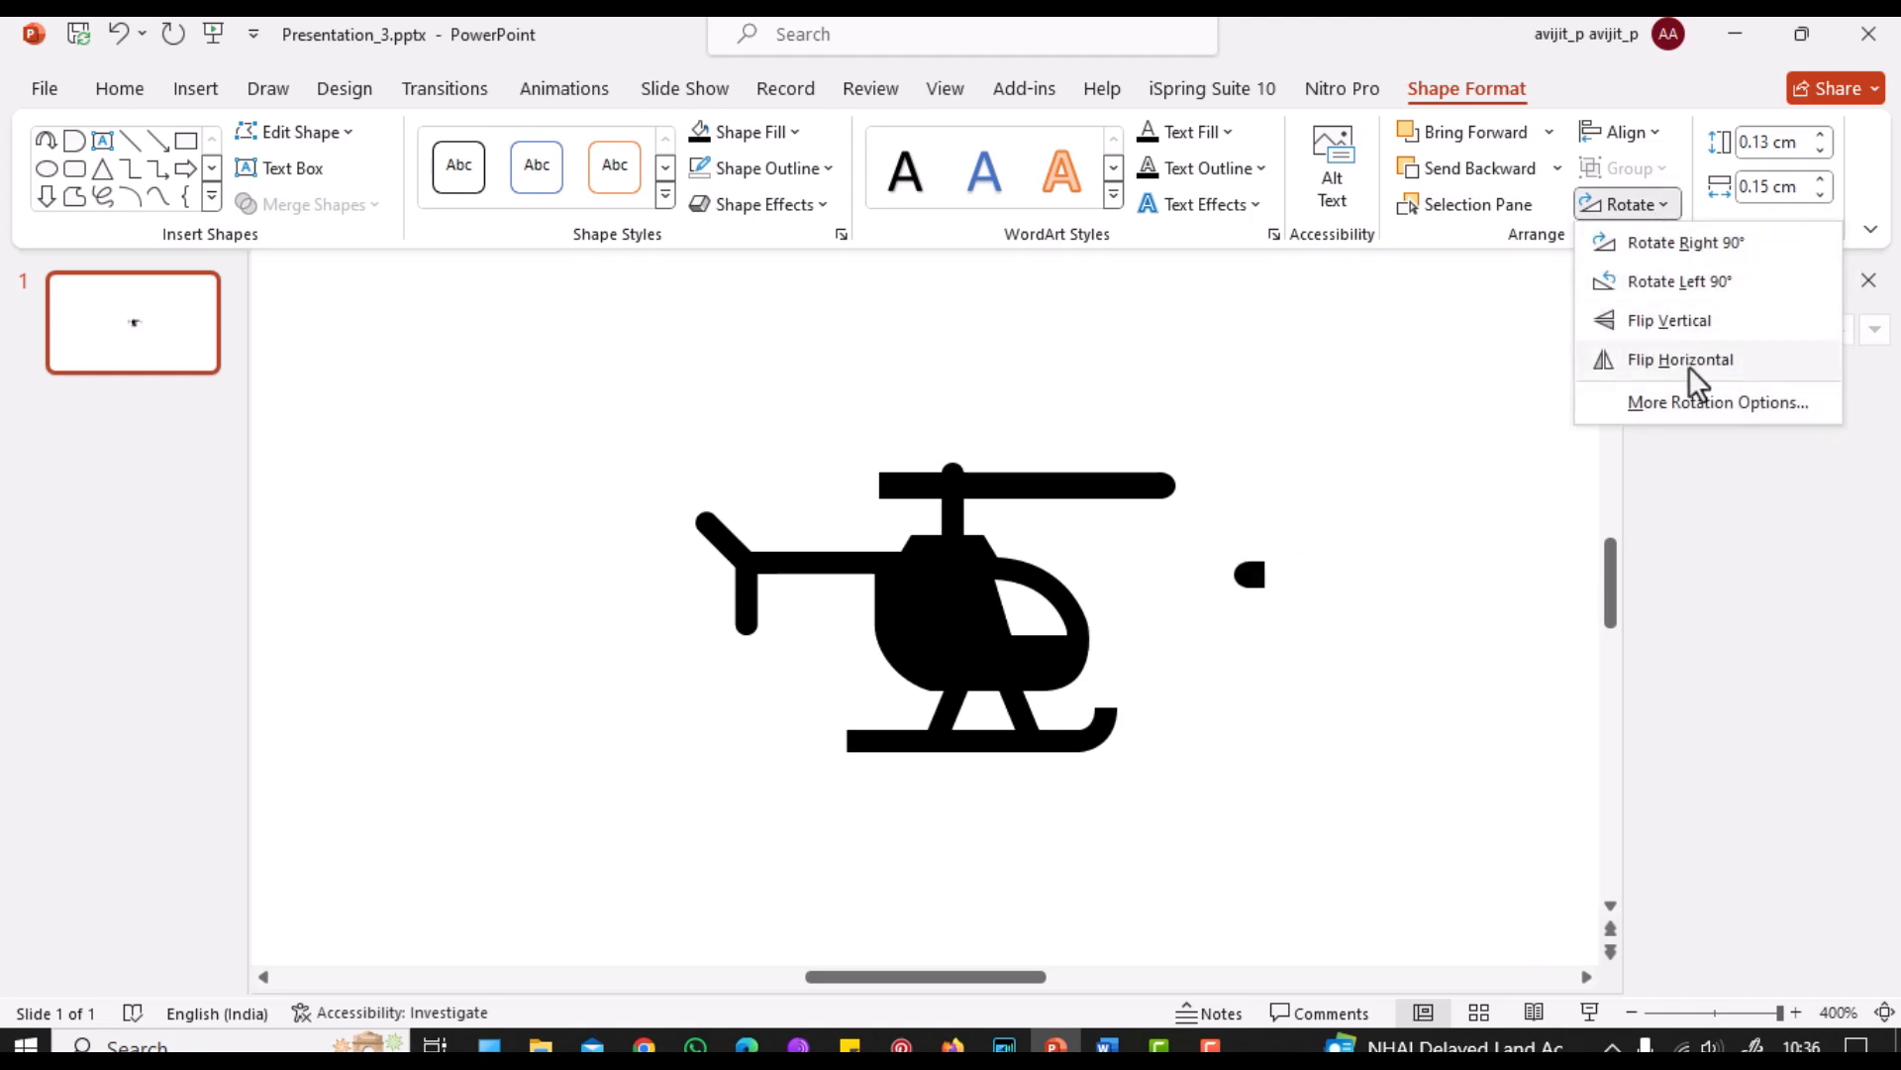
click(1690, 366)
drag(1248, 645, 864, 557)
click(1387, 580)
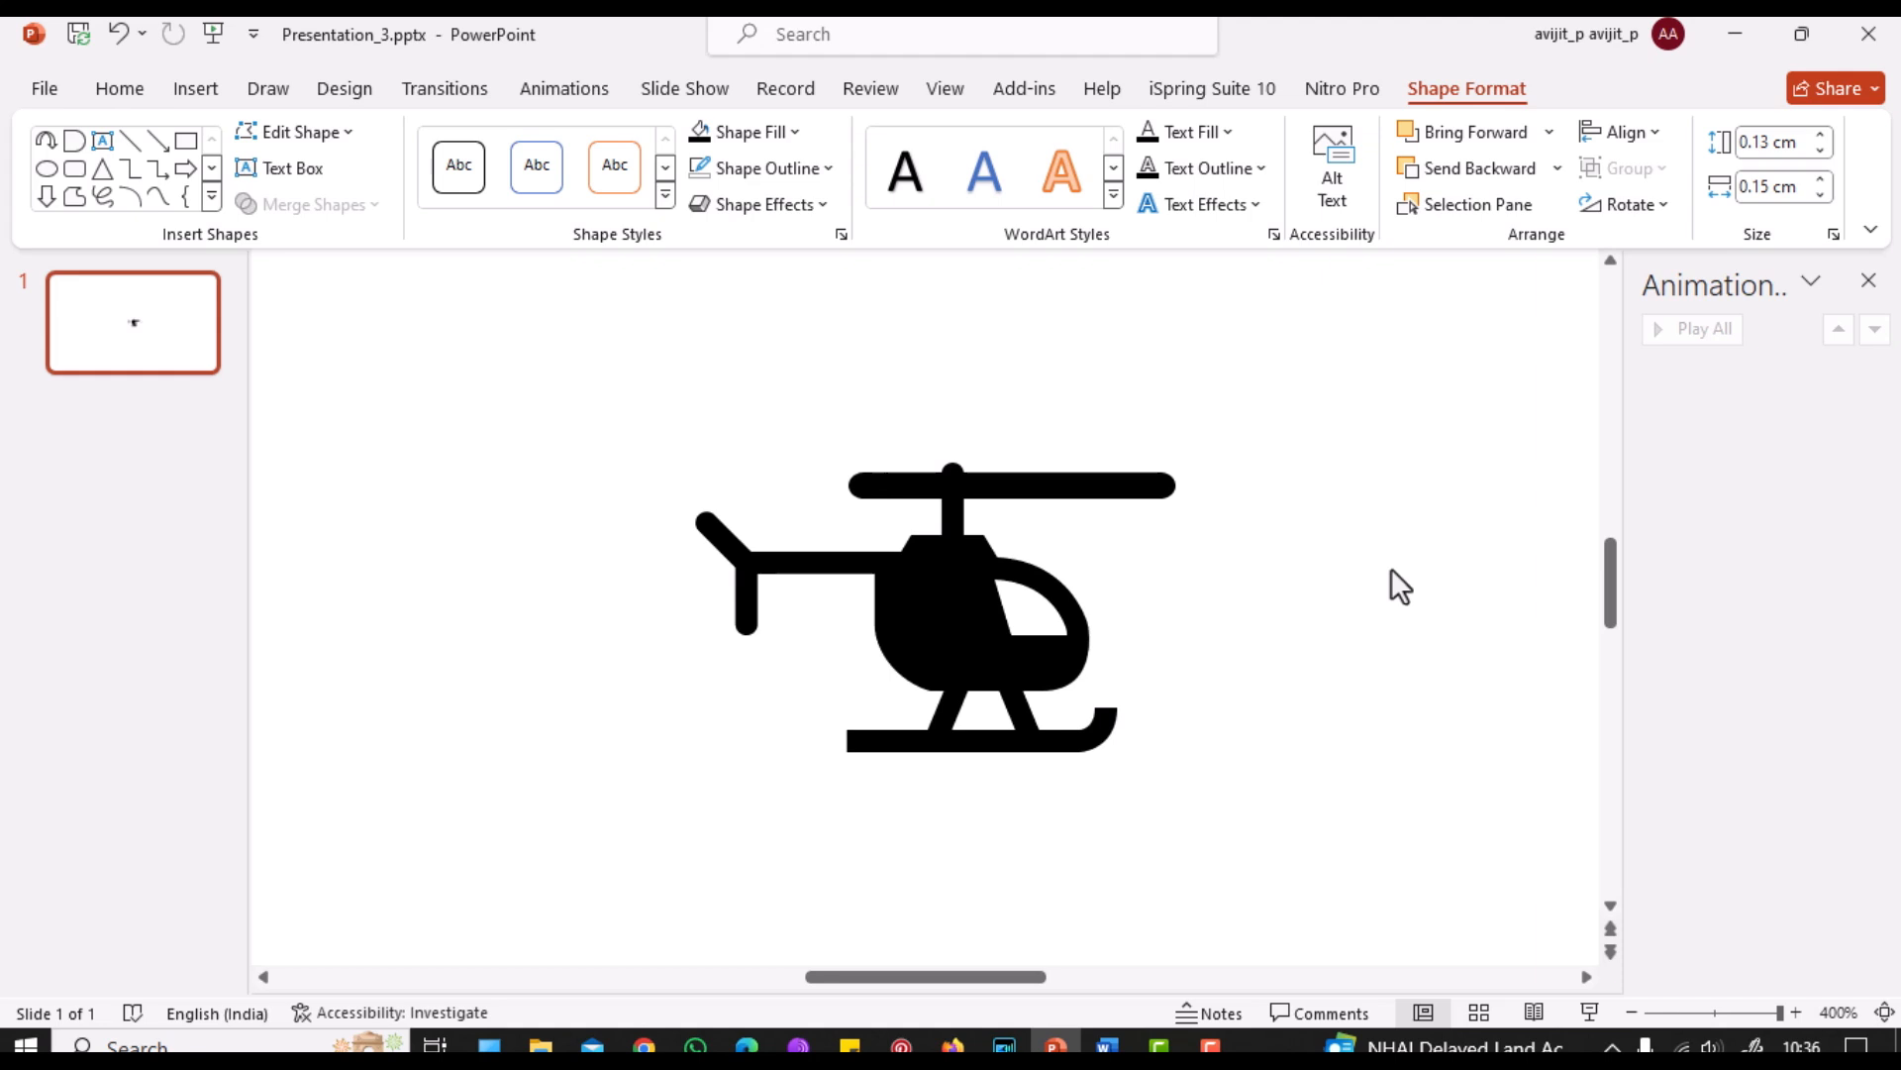
Step: Group the blade rectangle and its two rounded tips into one rotor blade object
click(859, 481)
shift+click(1014, 487)
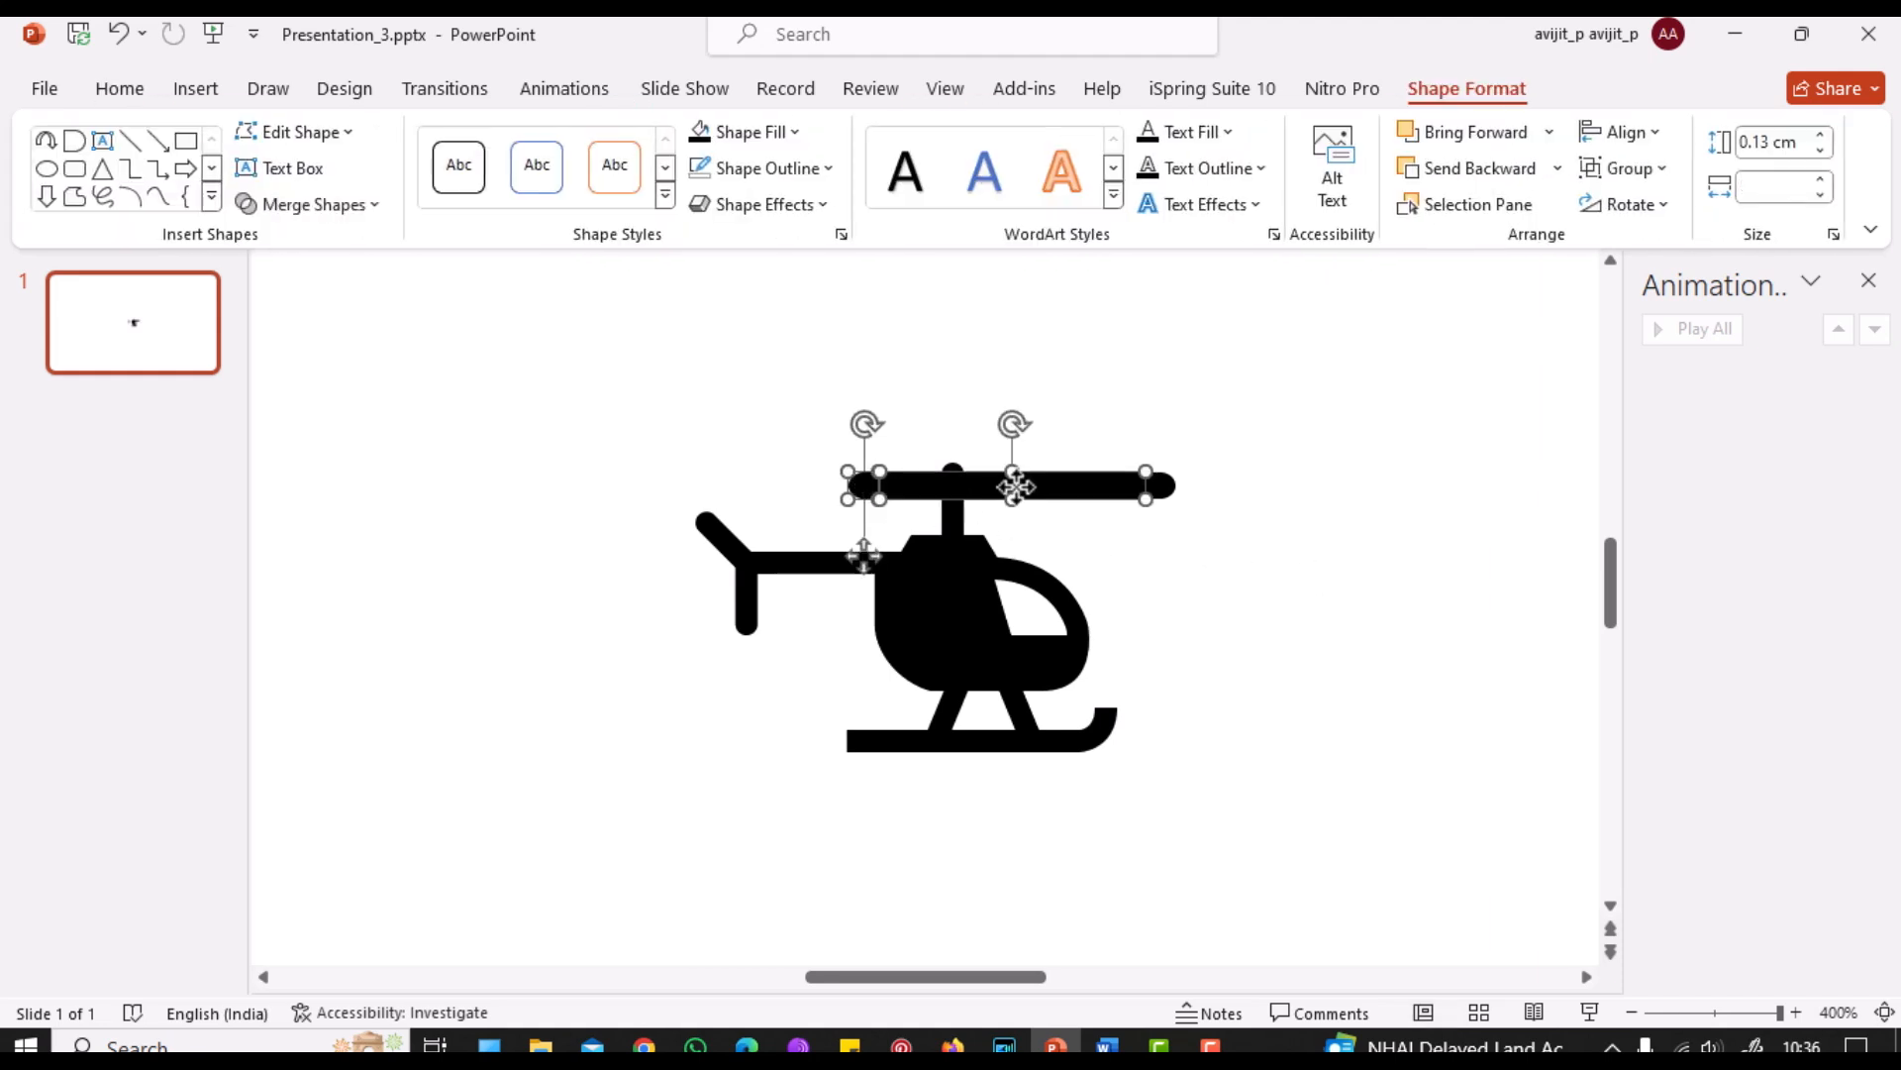
shift+click(1164, 485)
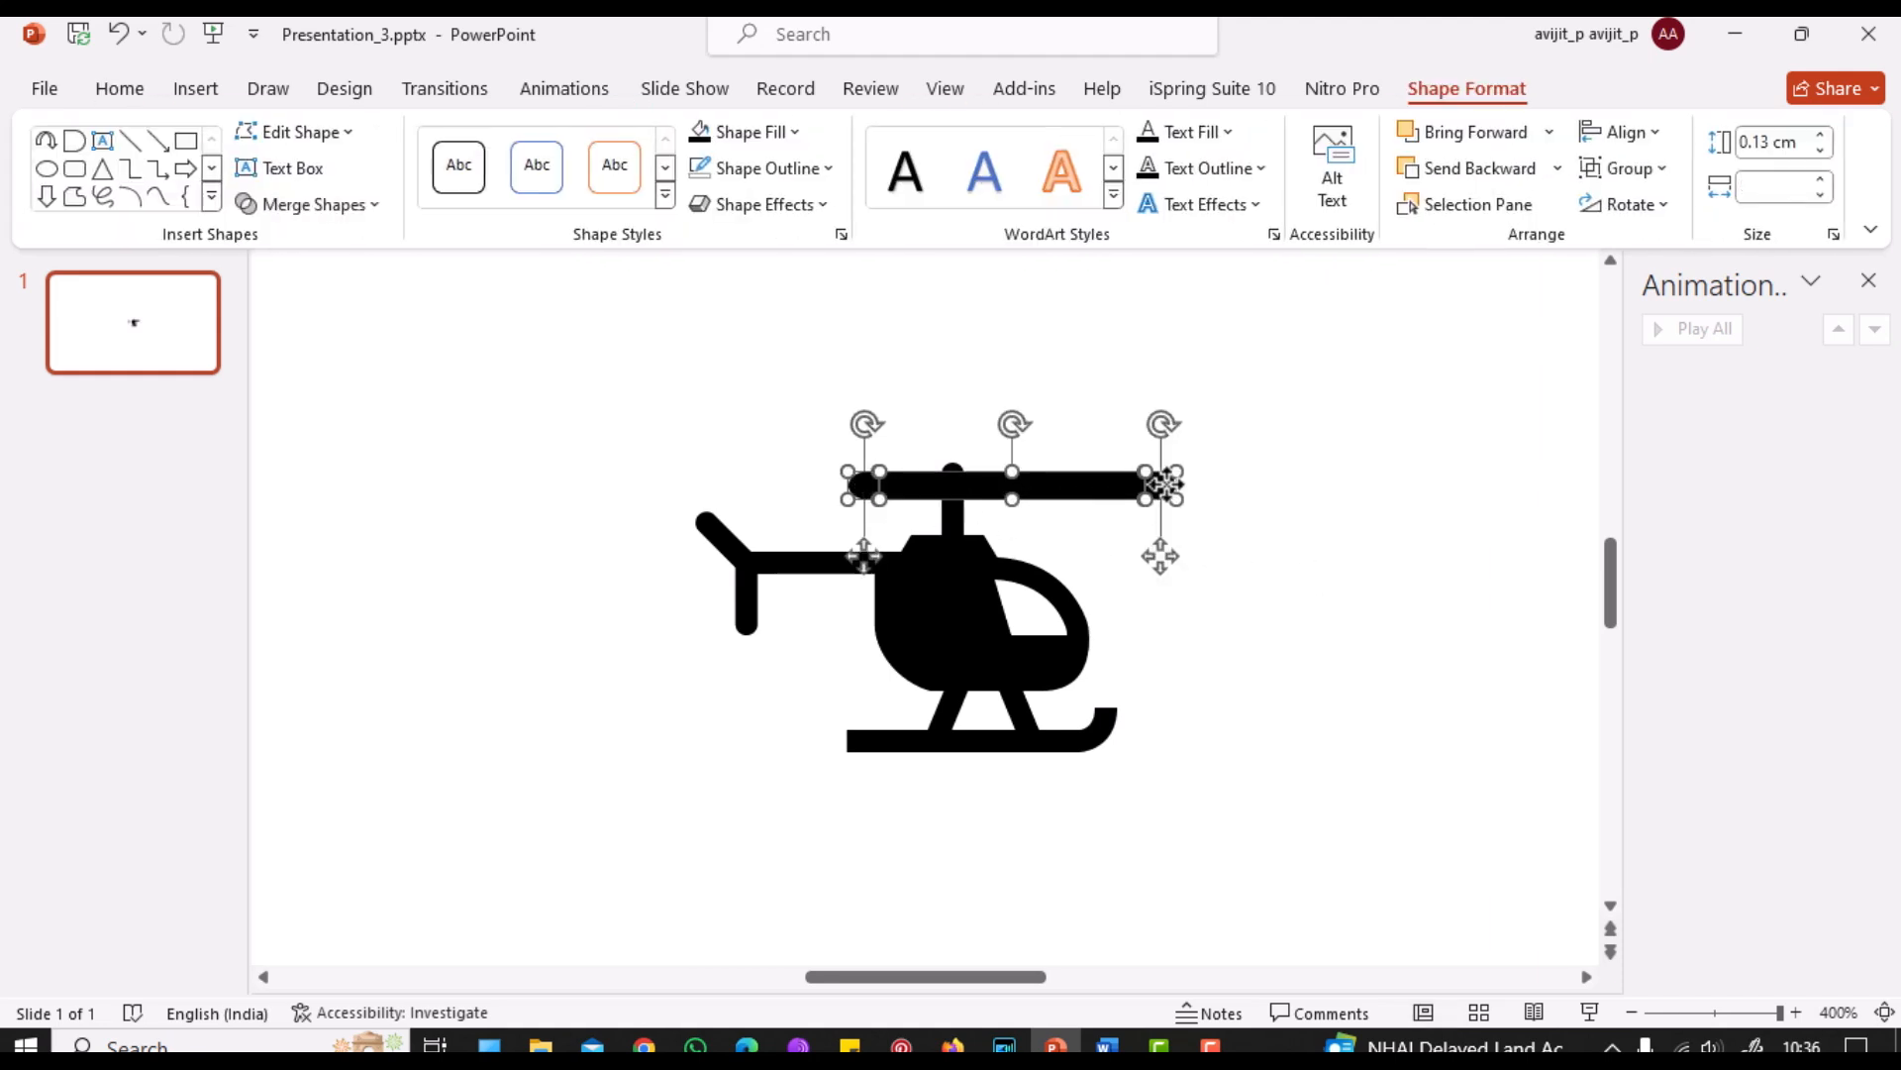
right_click(1106, 485)
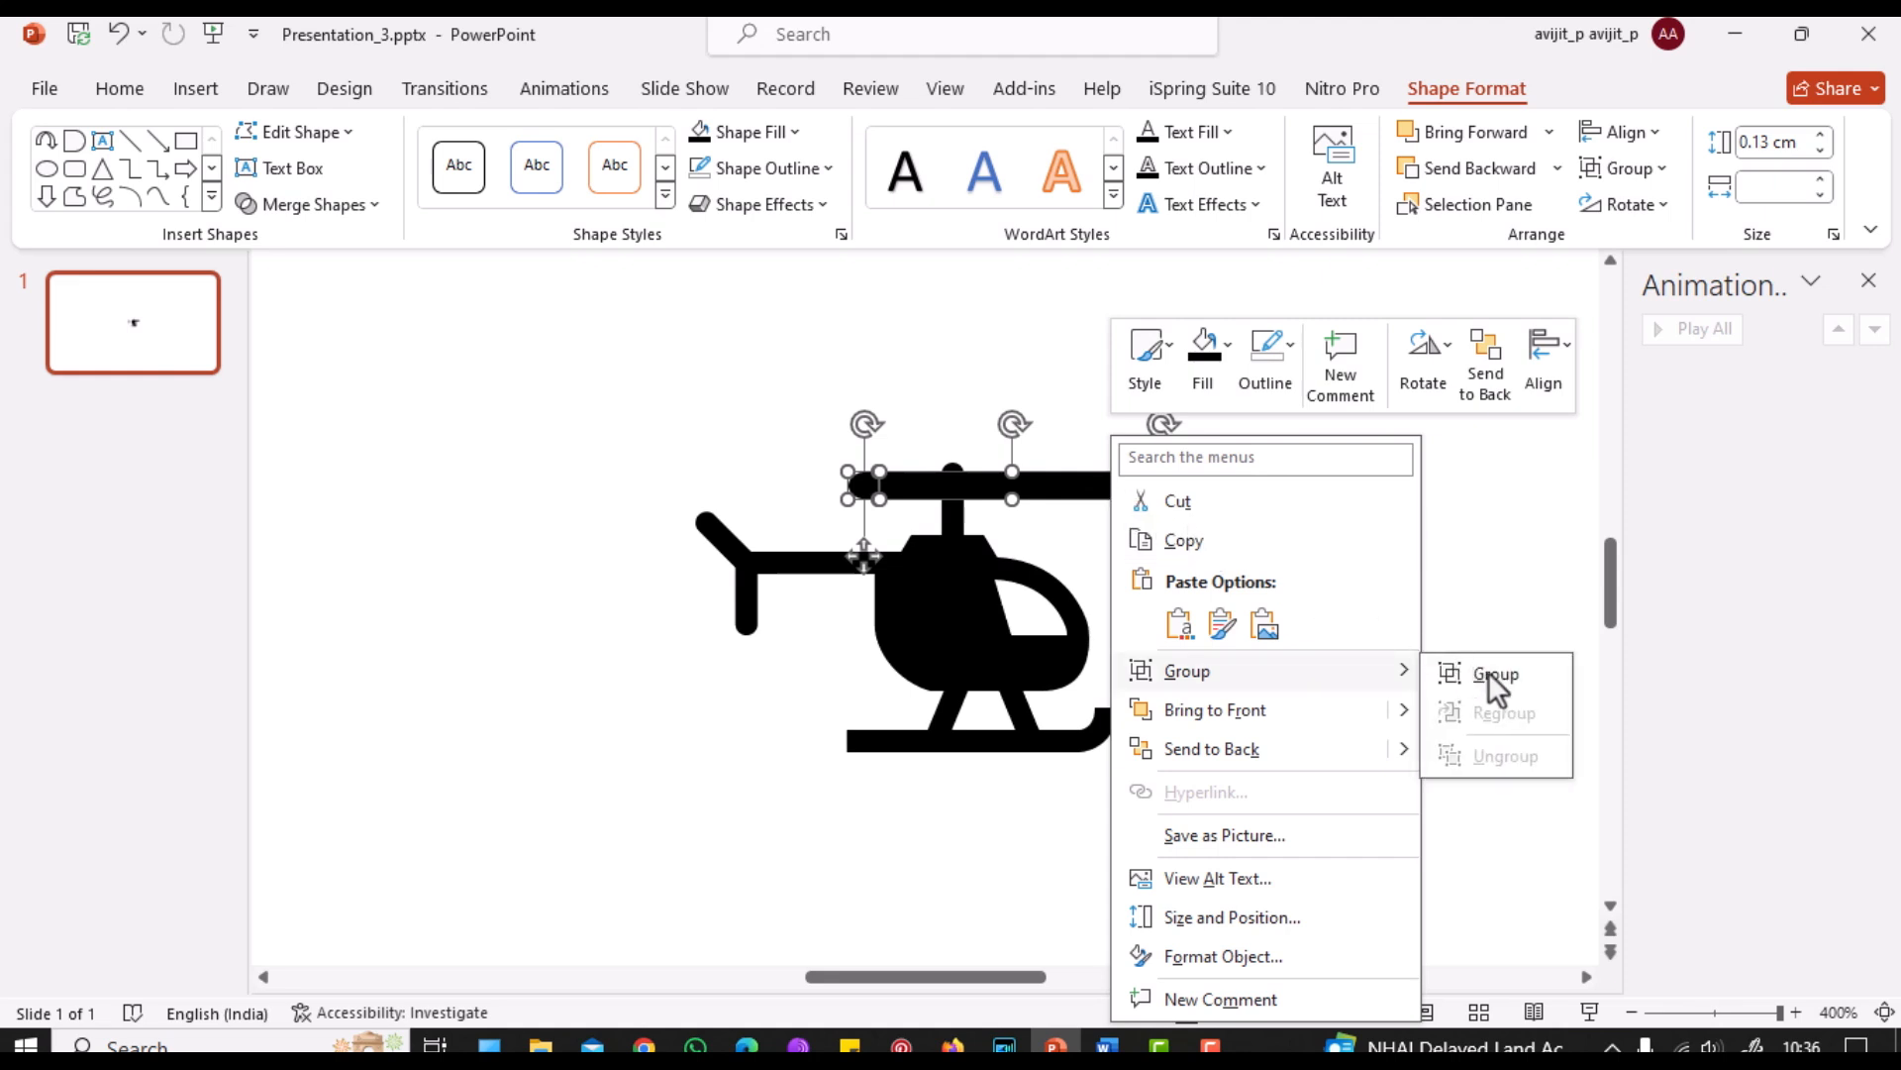
click(1489, 672)
Step: Centre the grouped rotor blade on the helicopter's mast and nudge it down slightly below the mast's top
drag(1137, 501, 1070, 500)
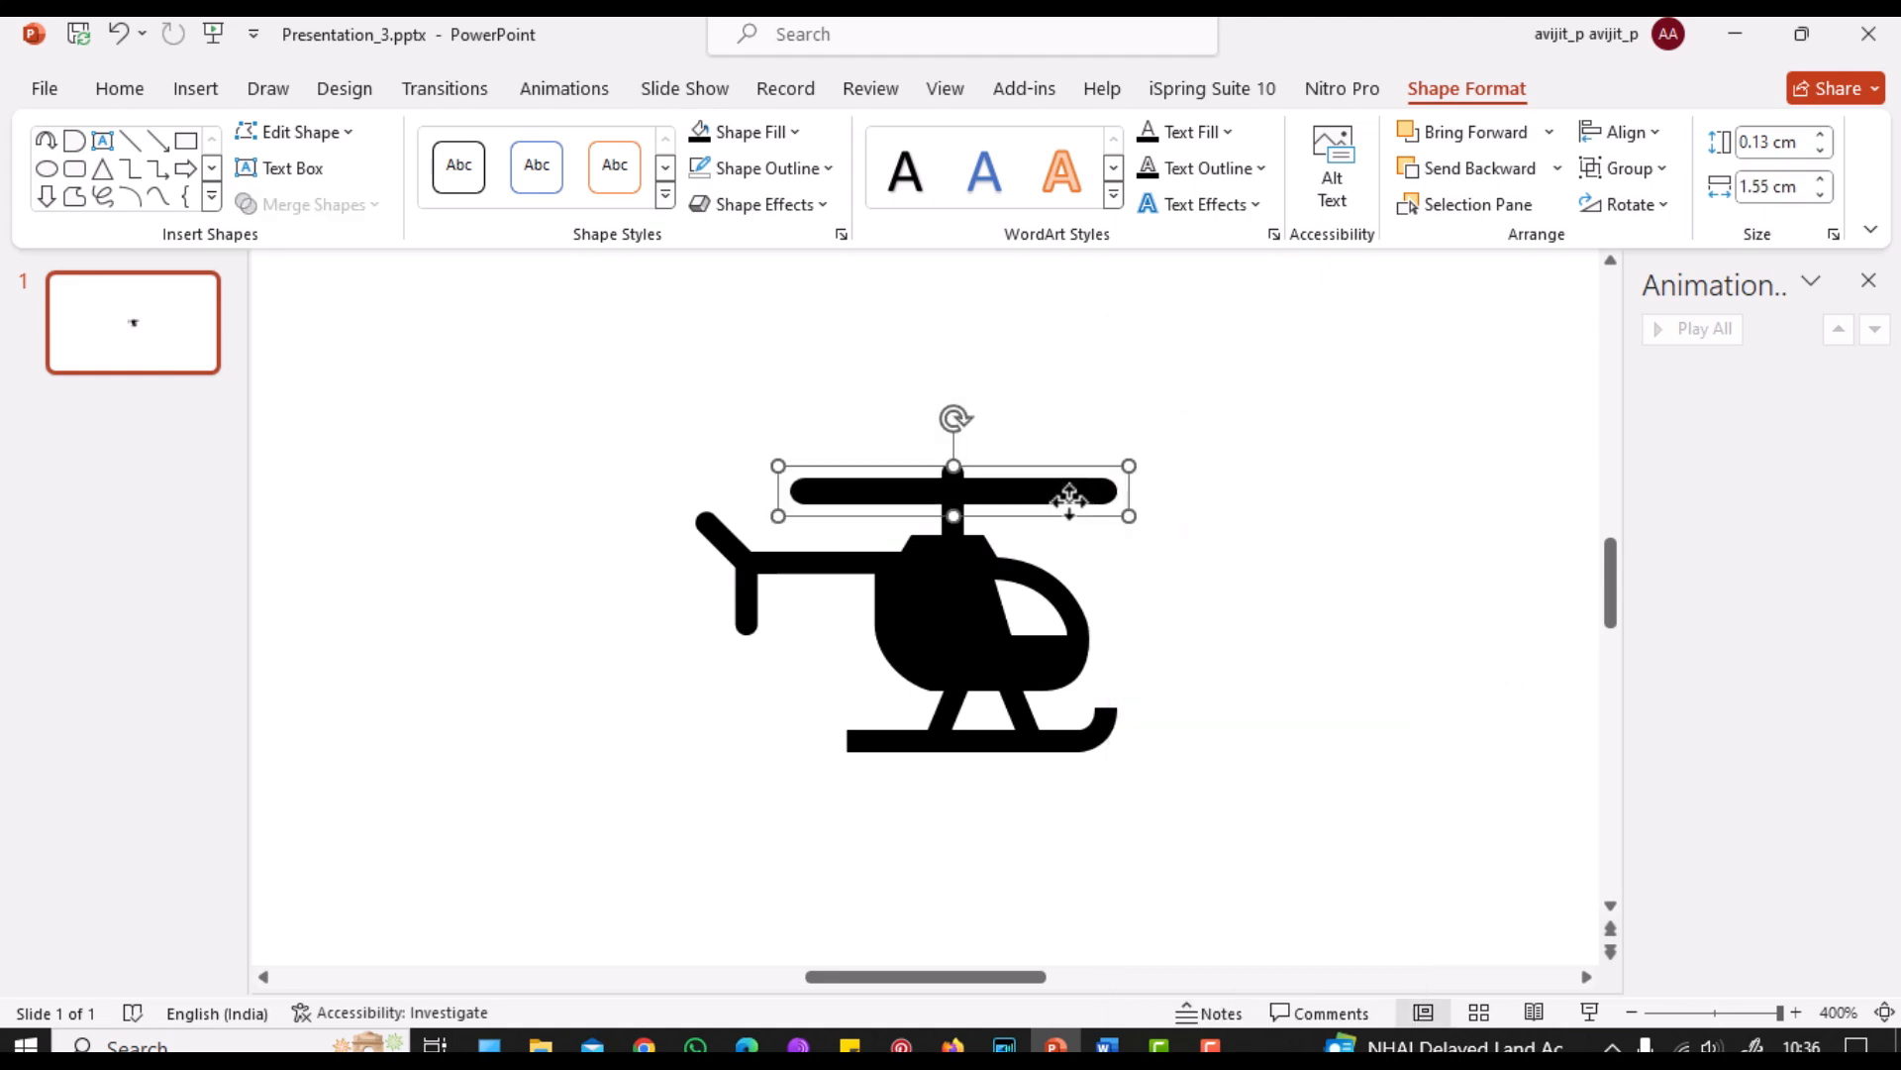
click(1259, 527)
click(1063, 489)
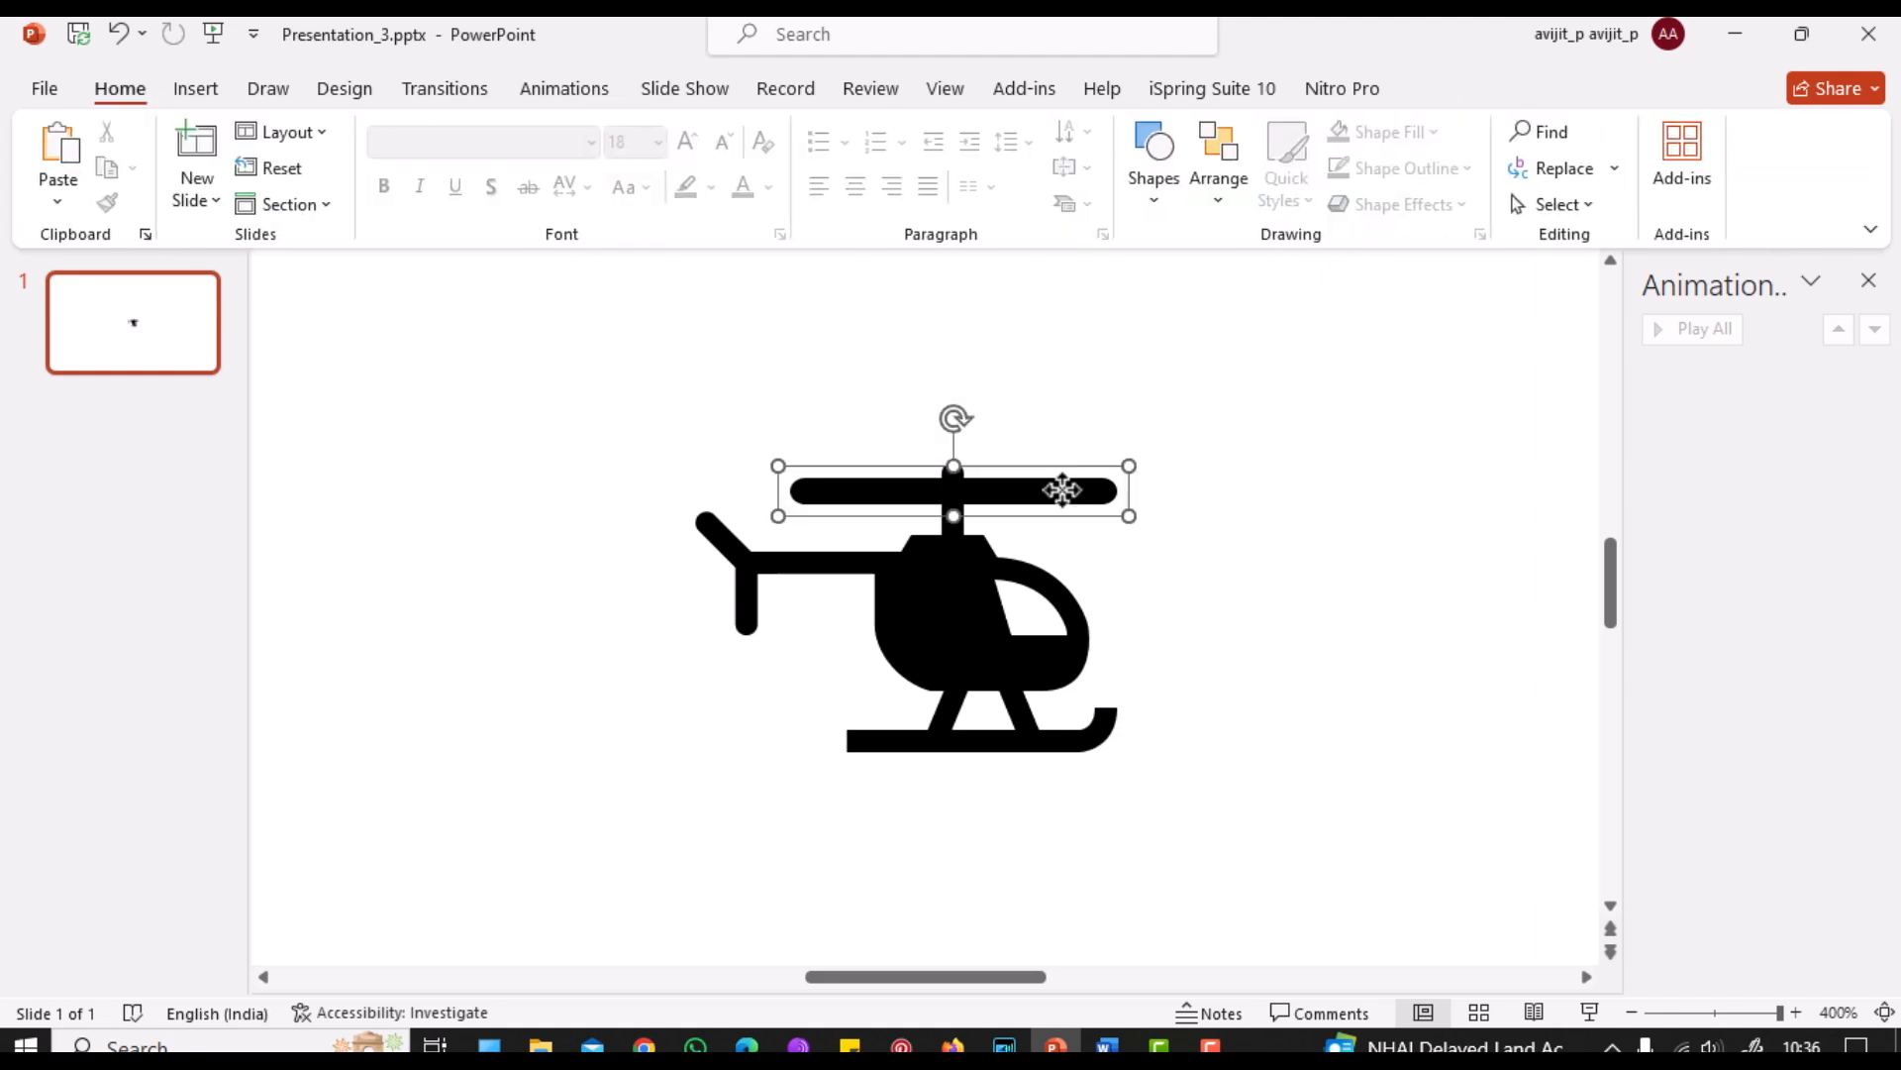
key(ctrl+Down)
key(ctrl+Down)
key(ctrl+Down)
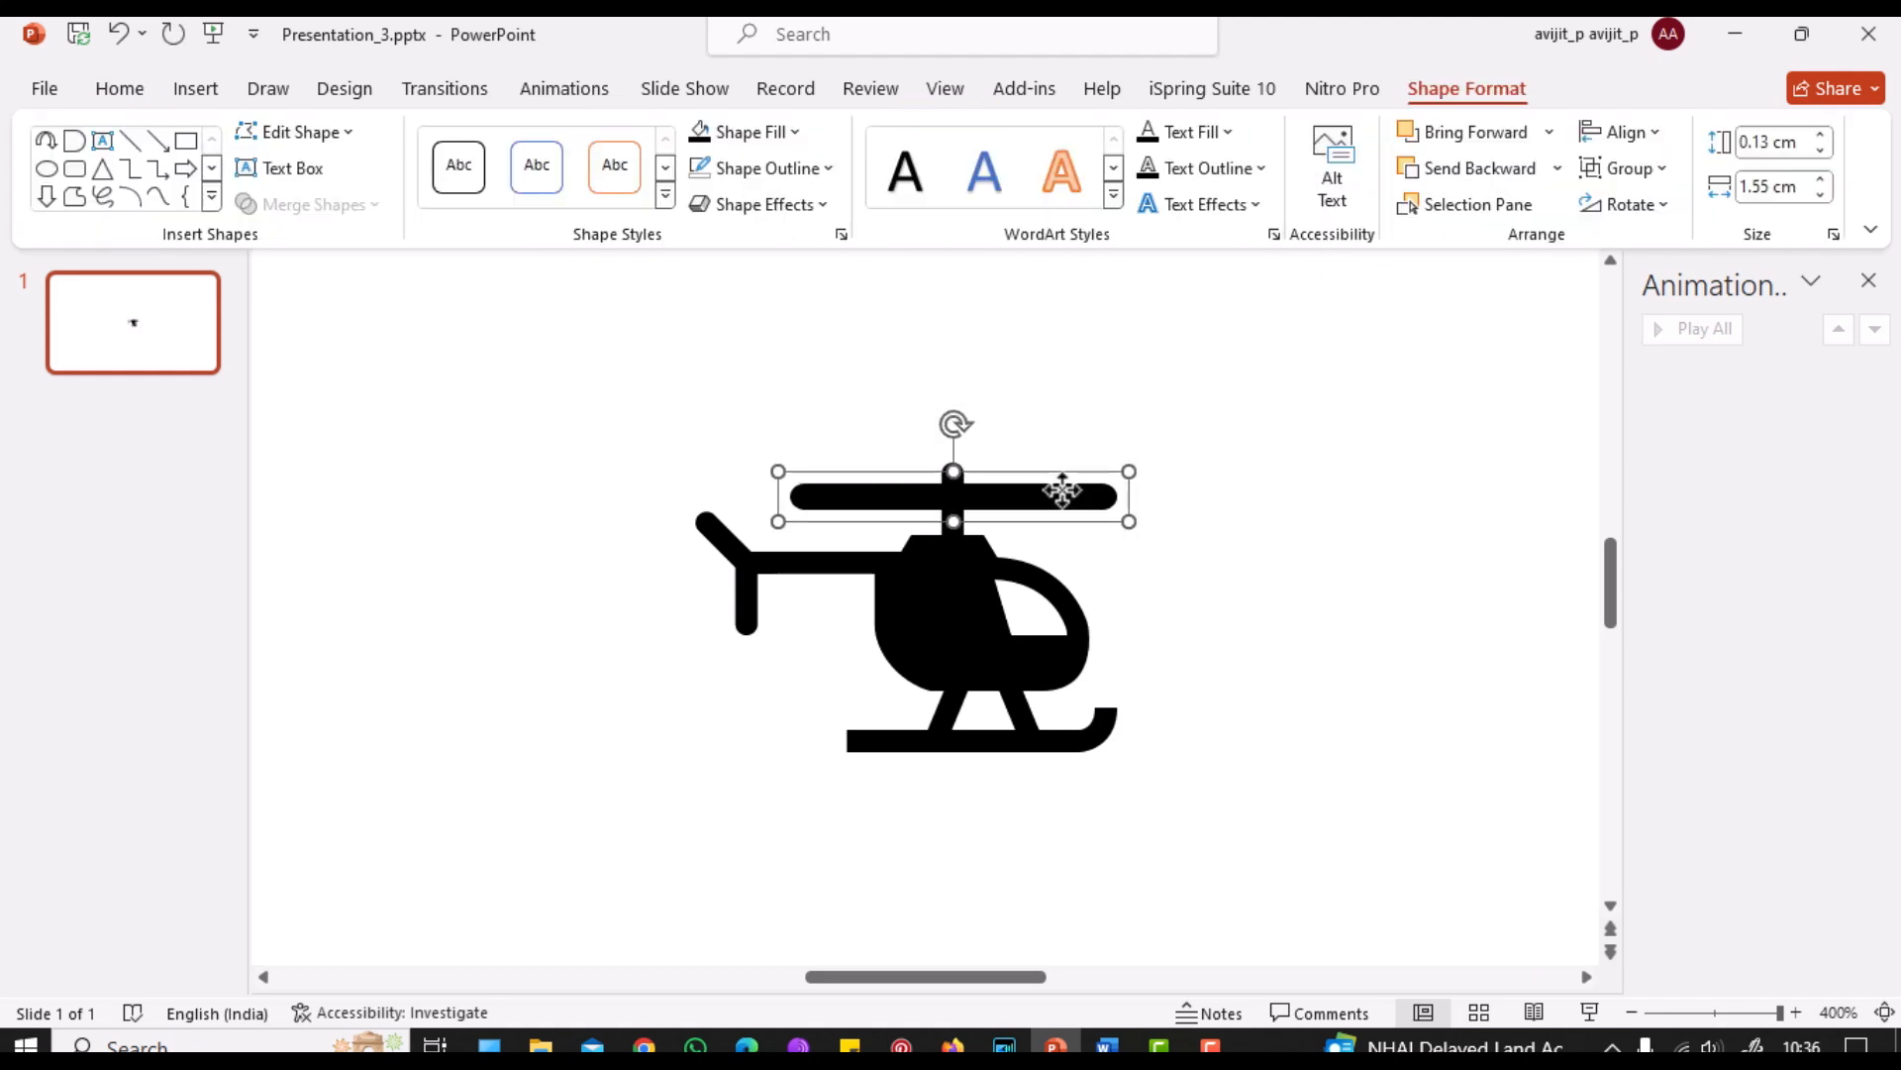
click(1334, 507)
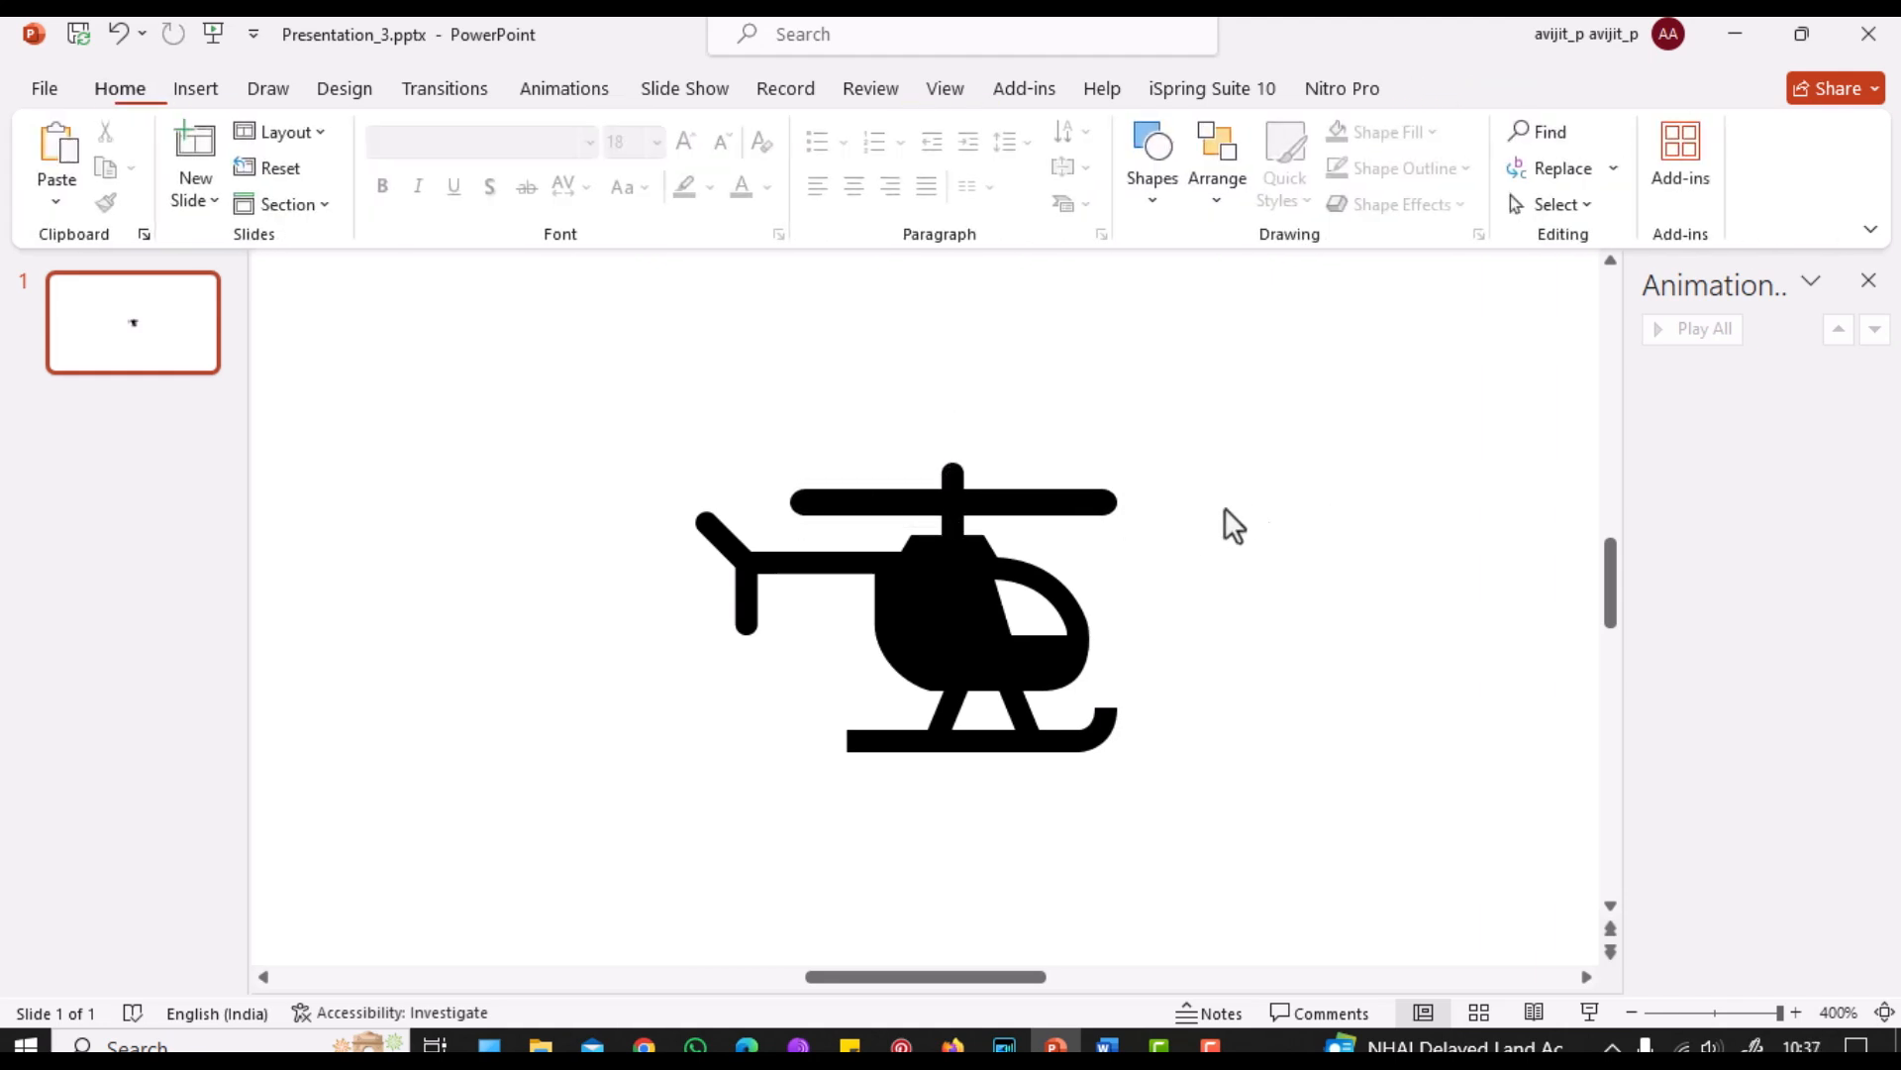